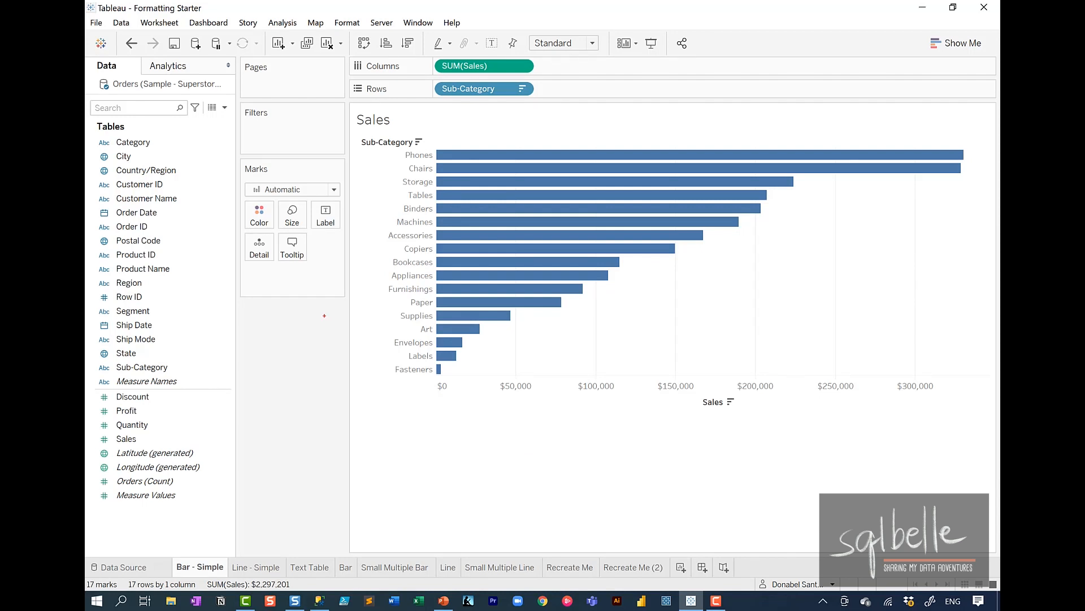
# Format the worksheet title "Sales" in the Tableau Semibold font at size 22
pyautogui.moveTo(530, 113)
pyautogui.mouseDown()
pyautogui.moveTo(484, 101)
pyautogui.moveTo(367, 135)
pyautogui.moveTo(554, 106)
pyautogui.mouseUp()
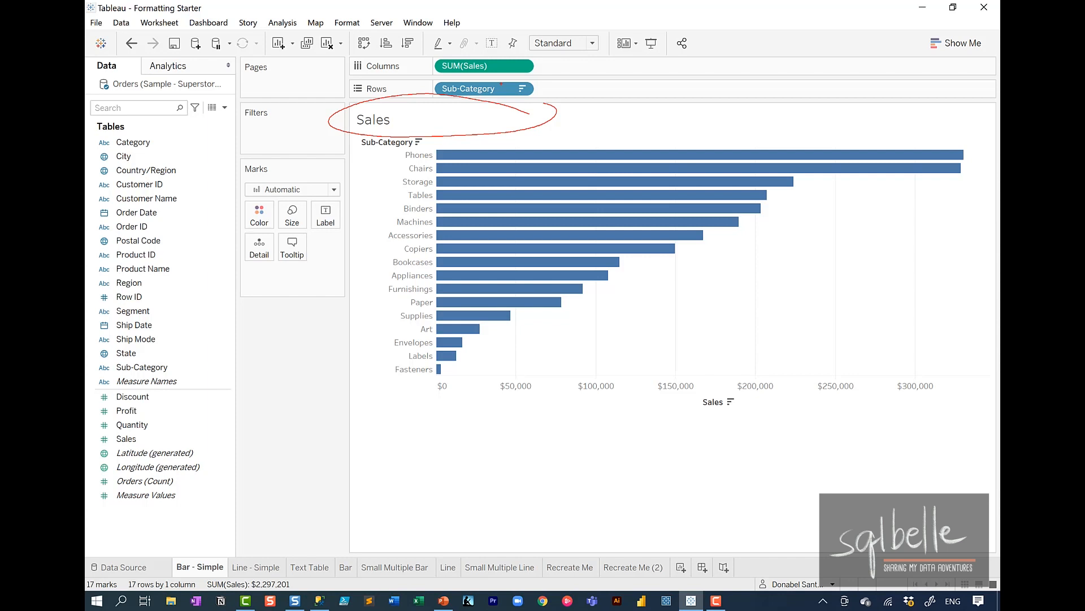
pyautogui.doubleClick(430, 120)
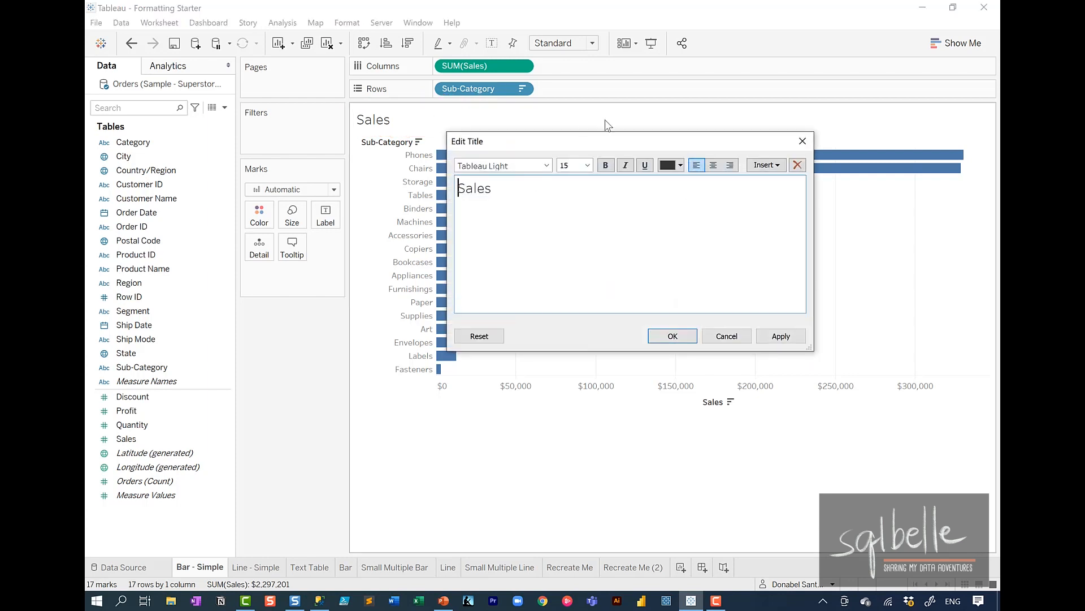
pyautogui.hotkey('ctrl', 'a')
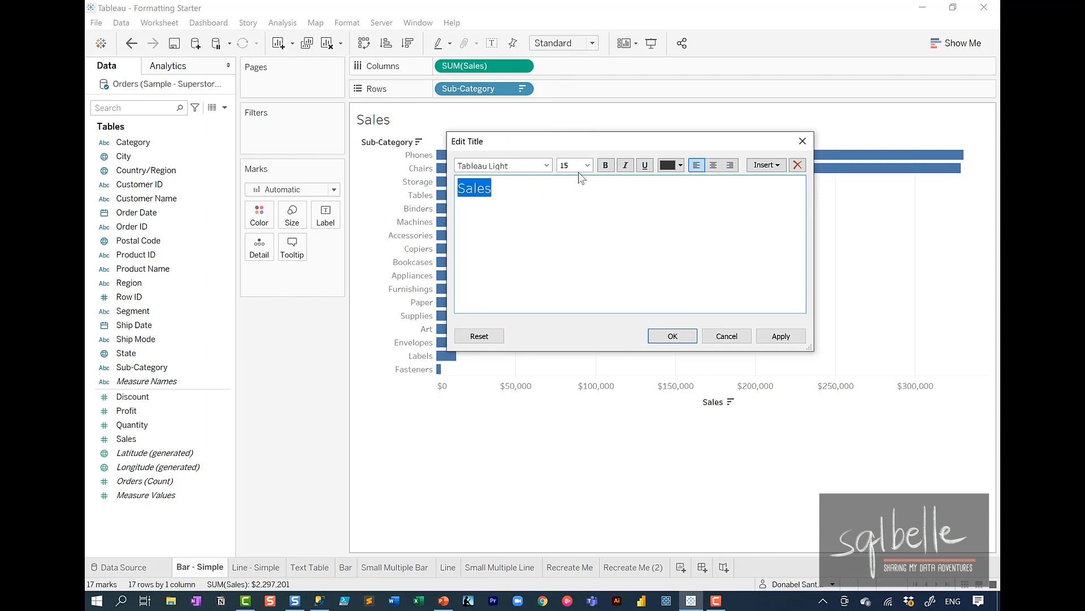
pyautogui.click(547, 165)
pyautogui.click(509, 210)
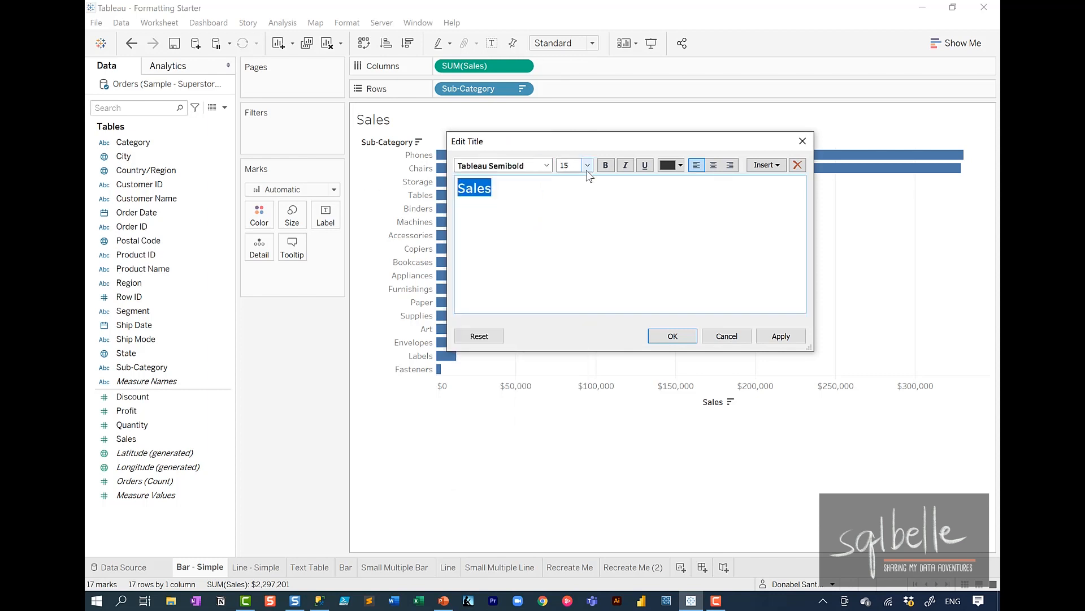
pyautogui.click(588, 166)
pyautogui.click(582, 267)
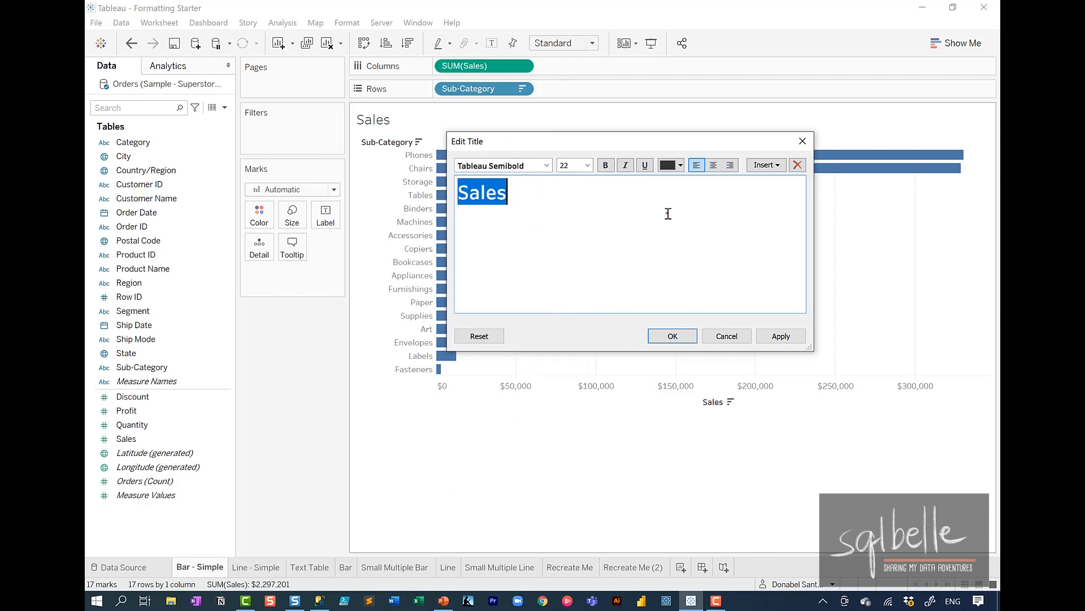
pyautogui.click(742, 180)
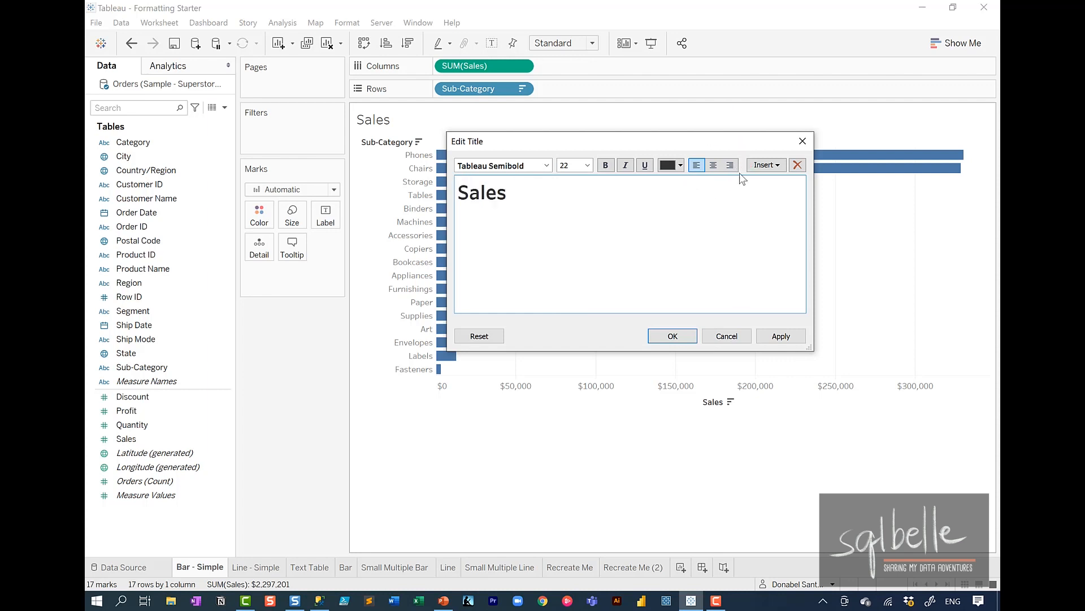
# Review the dynamic fields that can be inserted into the title, and apply the title formatting
pyautogui.click(760, 165)
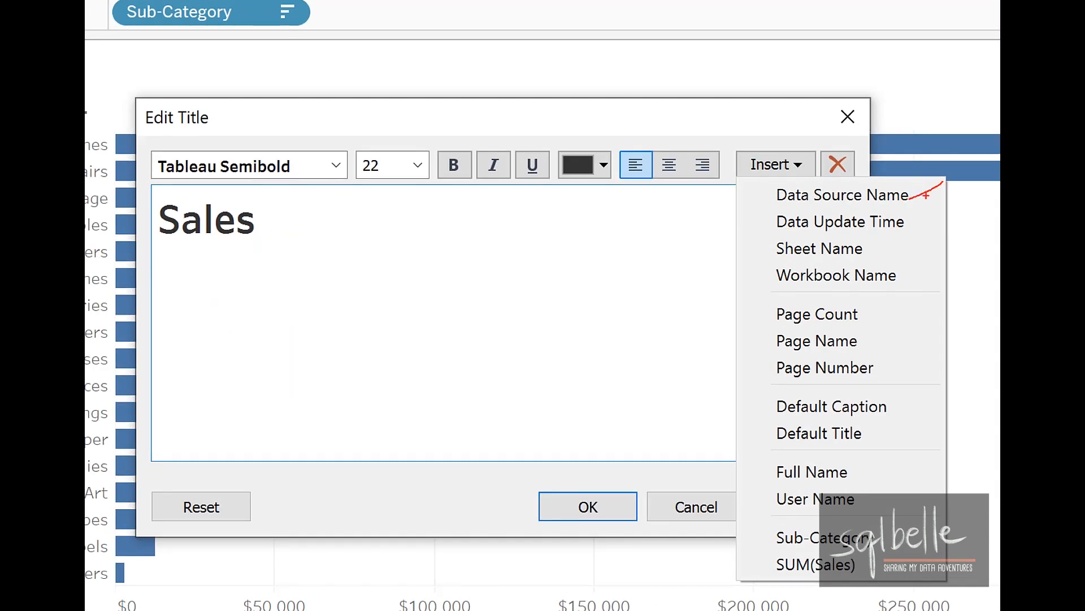
pyautogui.moveTo(914, 225); pyautogui.dragTo(952, 210)
pyautogui.moveTo(881, 313); pyautogui.dragTo(936, 304)
pyautogui.moveTo(878, 454)
pyautogui.mouseDown()
pyautogui.moveTo(839, 450)
pyautogui.moveTo(892, 455)
pyautogui.moveTo(863, 436)
pyautogui.mouseUp()
pyautogui.moveTo(899, 534)
pyautogui.mouseDown()
pyautogui.moveTo(797, 565)
pyautogui.moveTo(936, 546)
pyautogui.mouseUp()
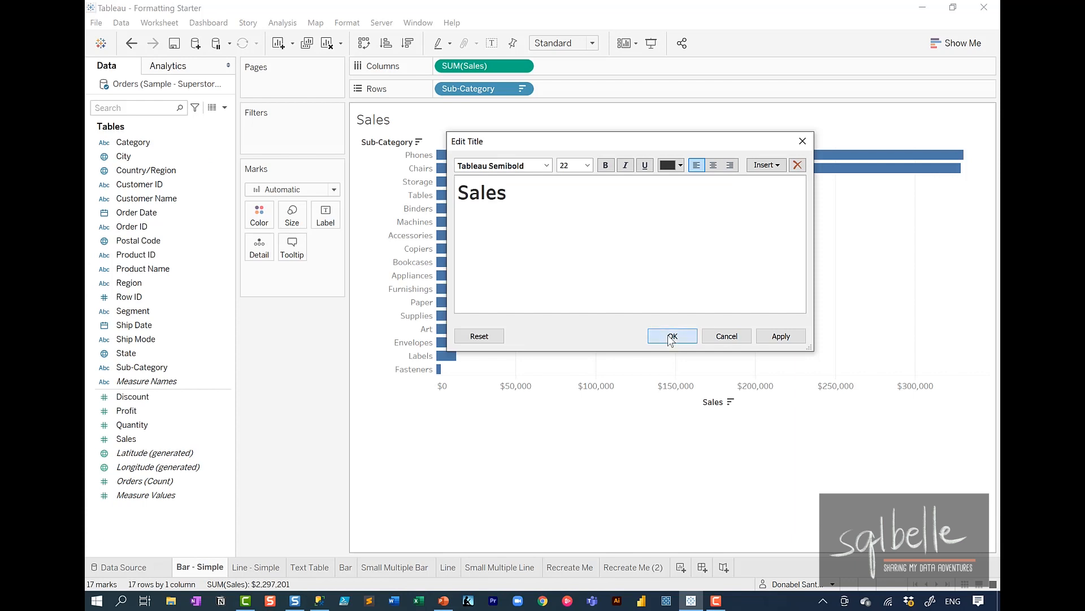
pyautogui.click(672, 337)
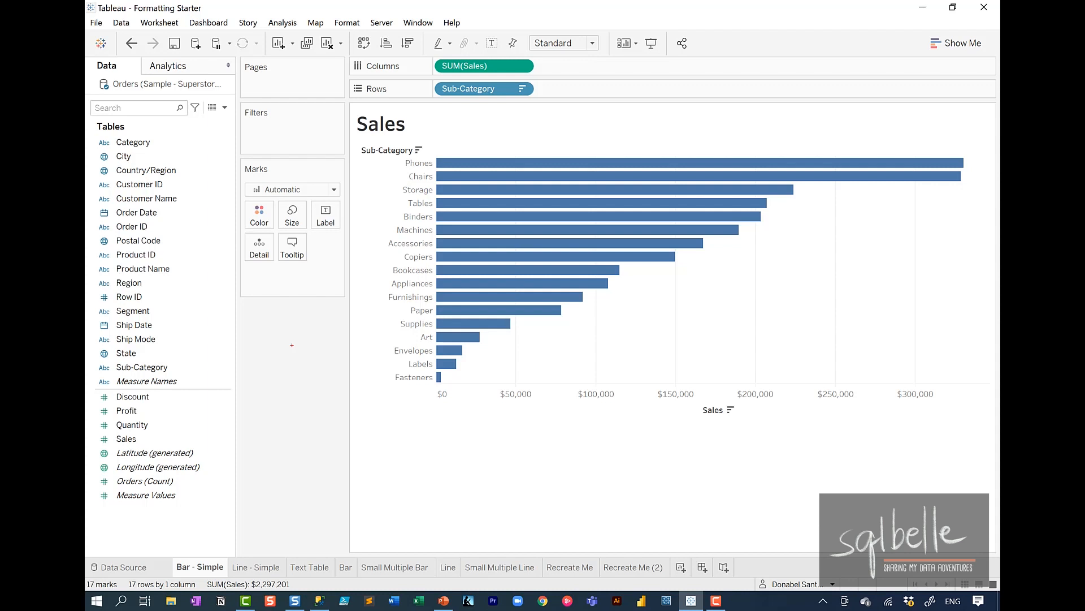
pyautogui.moveTo(642, 159)
pyautogui.mouseDown()
pyautogui.moveTo(546, 370)
pyautogui.moveTo(602, 148)
pyautogui.mouseUp()
pyautogui.moveTo(451, 205)
pyautogui.mouseDown()
pyautogui.moveTo(343, 125)
pyautogui.moveTo(276, 170)
pyautogui.moveTo(283, 165)
pyautogui.mouseUp()
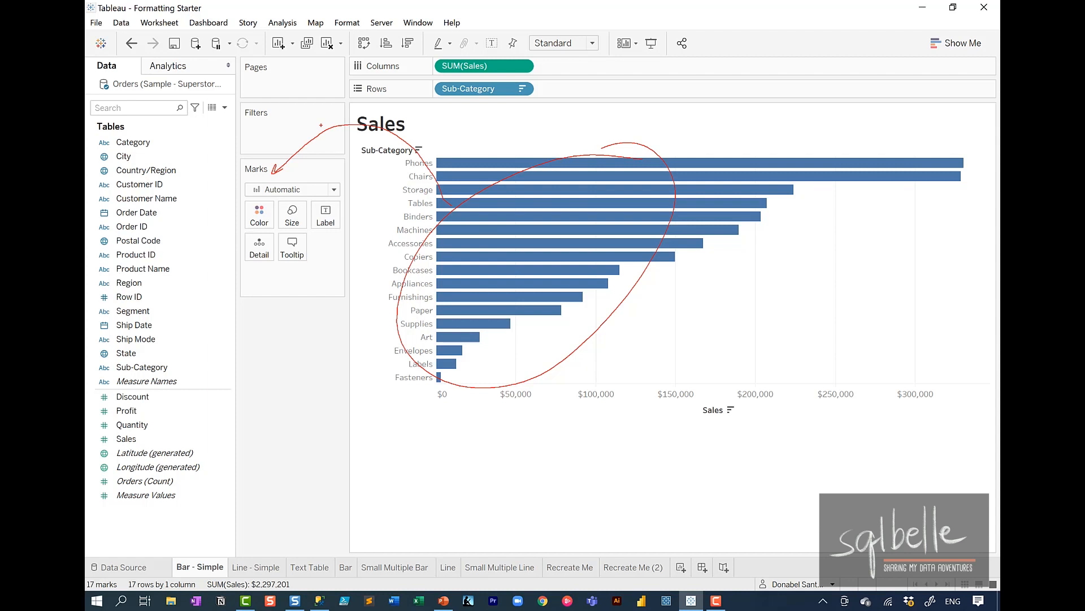
pyautogui.press('Escape')
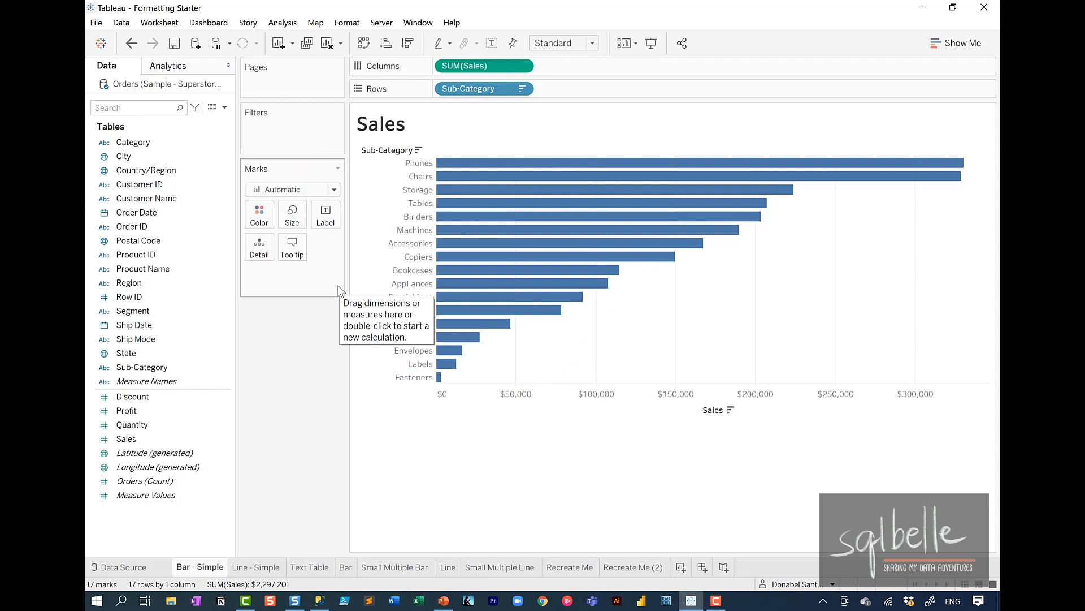
pyautogui.moveTo(273, 198)
pyautogui.mouseDown()
pyautogui.moveTo(249, 226)
pyautogui.moveTo(307, 195)
pyautogui.moveTo(355, 222)
pyautogui.moveTo(355, 193)
pyautogui.mouseUp()
pyautogui.moveTo(308, 240)
pyautogui.mouseDown()
pyautogui.moveTo(298, 229)
pyautogui.moveTo(365, 236)
pyautogui.mouseUp()
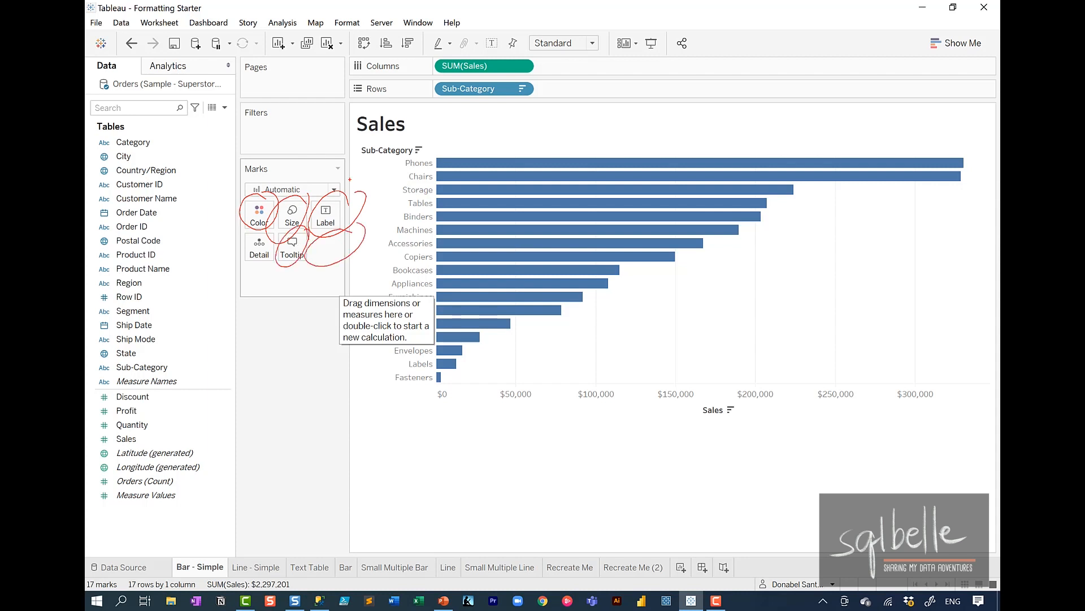
pyautogui.press('Escape')
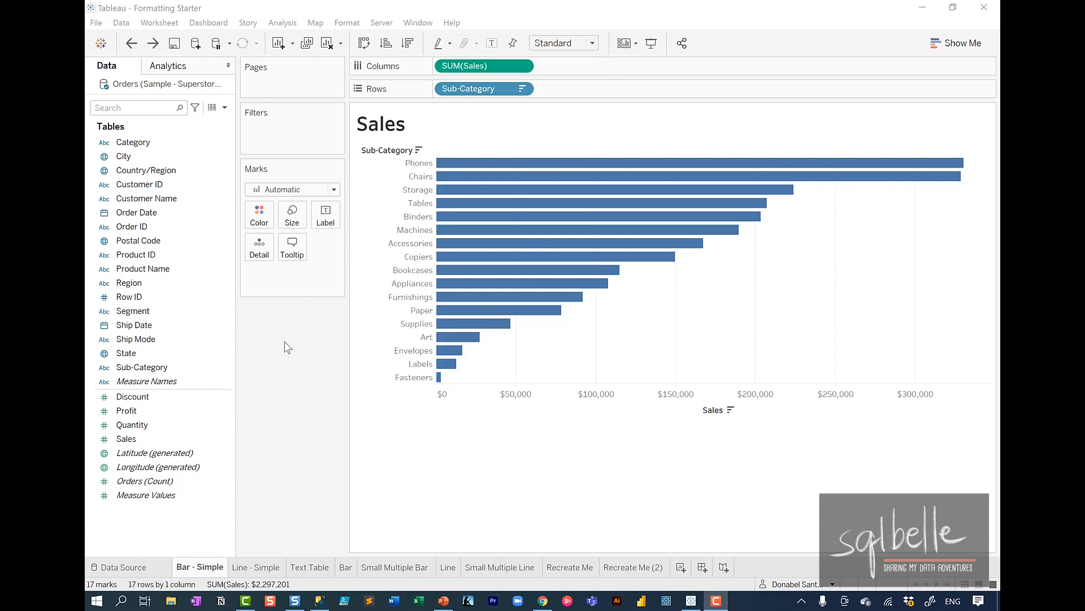
# Change the colour of all bars to medium grey
pyautogui.click(259, 222)
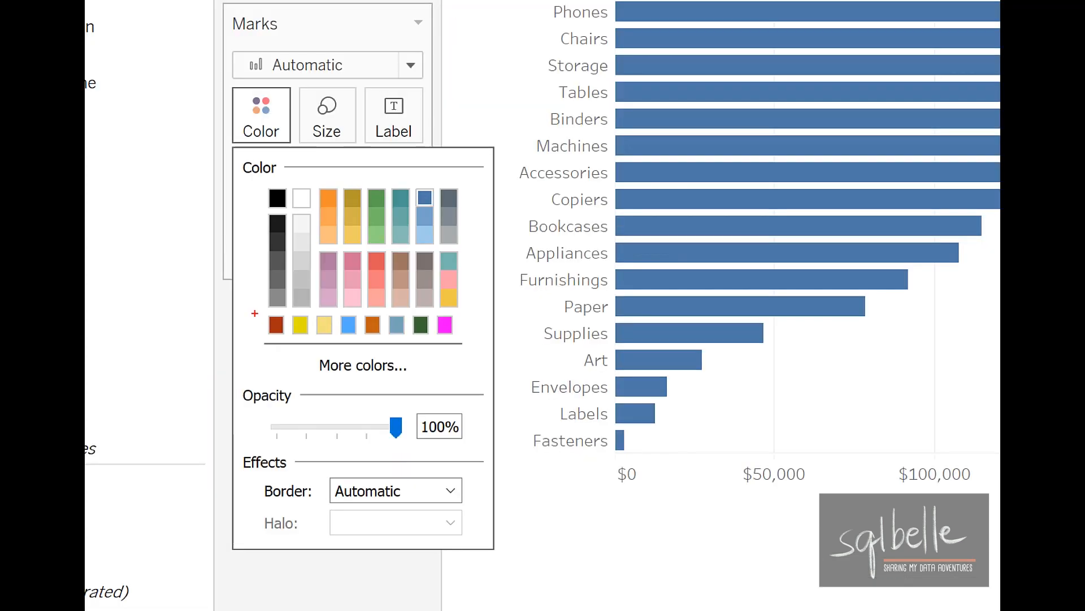
pyautogui.moveTo(439, 198)
pyautogui.mouseDown()
pyautogui.moveTo(423, 192)
pyautogui.moveTo(374, 327)
pyautogui.moveTo(382, 201)
pyautogui.mouseUp()
pyautogui.moveTo(386, 433)
pyautogui.mouseDown()
pyautogui.moveTo(311, 440)
pyautogui.moveTo(320, 452)
pyautogui.mouseUp()
pyautogui.moveTo(417, 479)
pyautogui.mouseDown()
pyautogui.moveTo(300, 481)
pyautogui.moveTo(403, 474)
pyautogui.mouseUp()
pyautogui.moveTo(433, 515)
pyautogui.mouseDown()
pyautogui.moveTo(453, 542)
pyautogui.moveTo(459, 513)
pyautogui.mouseUp()
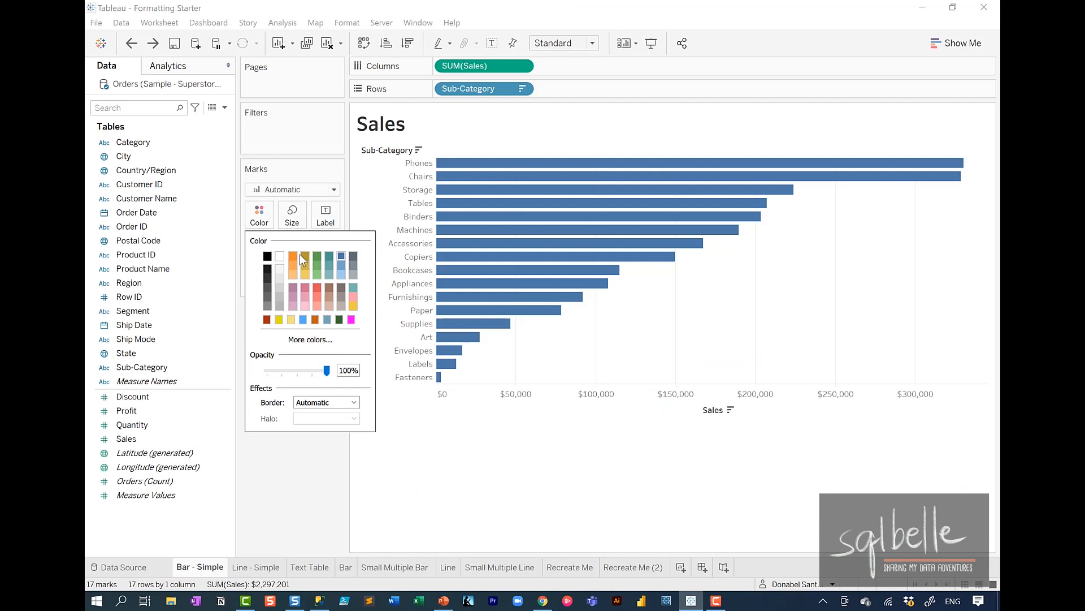
pyautogui.click(348, 197)
pyautogui.click(296, 267)
pyautogui.click(317, 265)
pyautogui.click(341, 267)
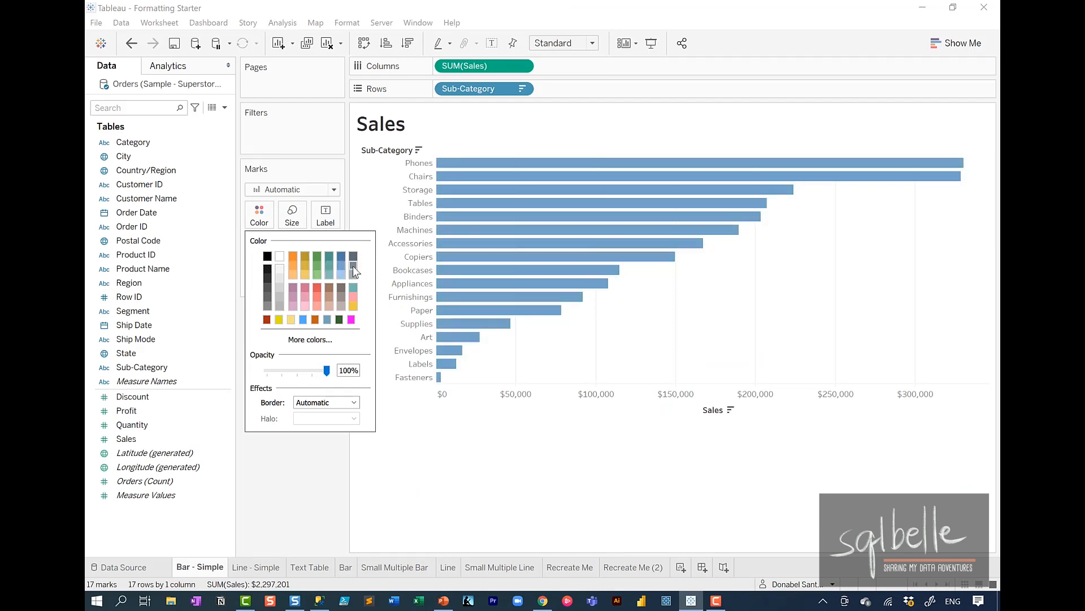
pyautogui.click(353, 266)
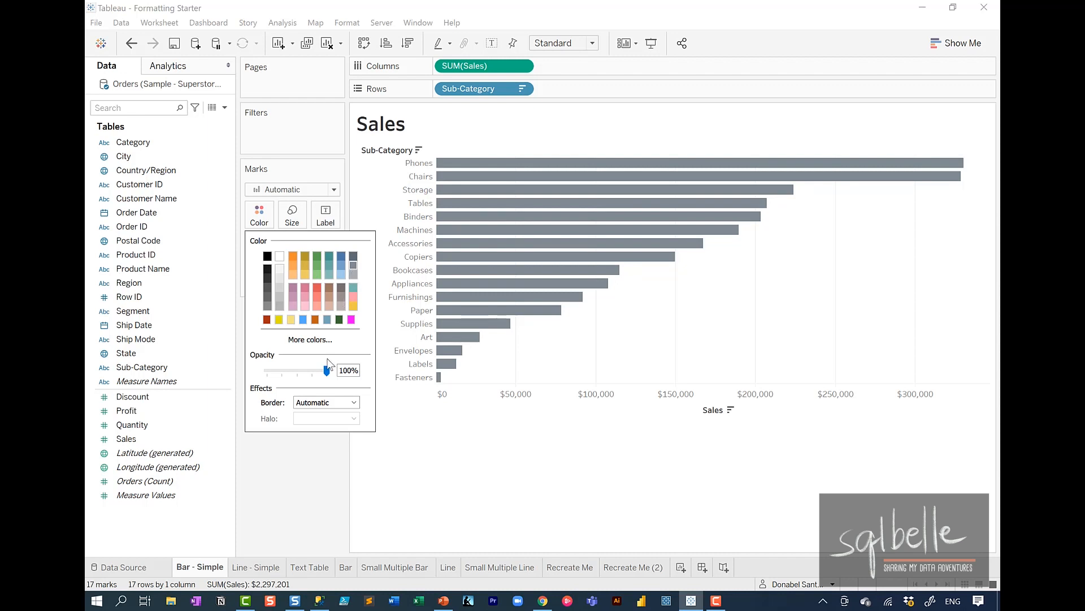
pyautogui.click(293, 501)
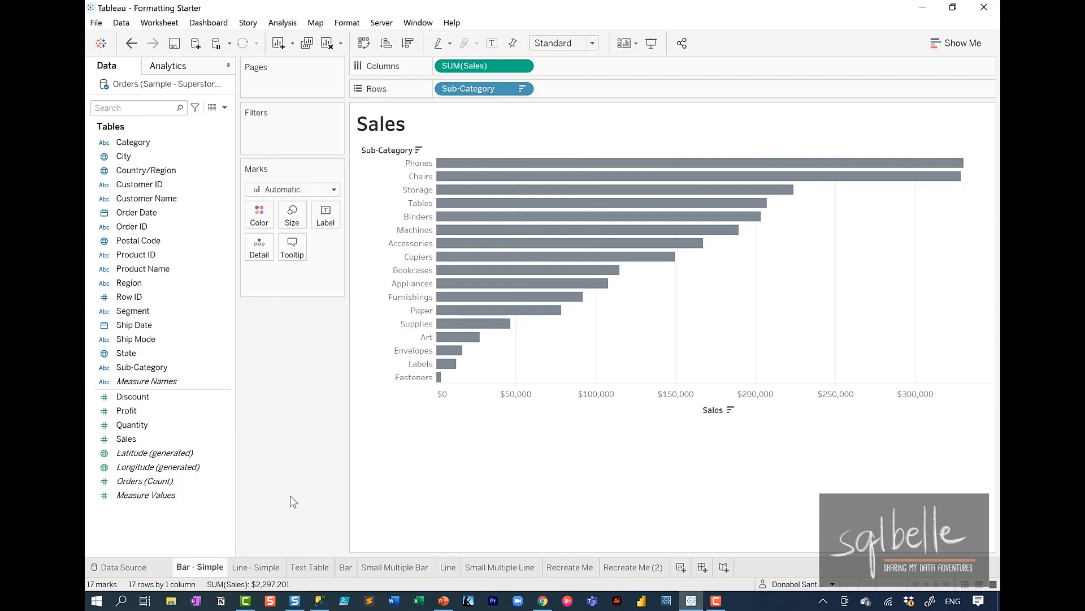
# Try colouring the bars by Profit, and remove the Profit field from the marks
pyautogui.click(168, 397)
pyautogui.moveTo(168, 410); pyautogui.dragTo(271, 226)
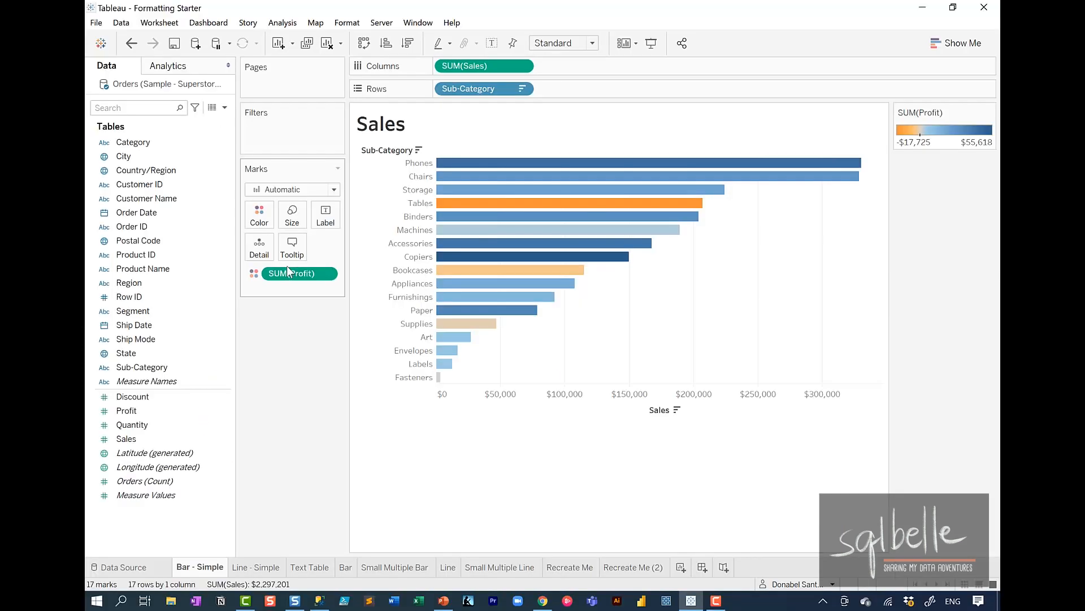
pyautogui.moveTo(341, 463); pyautogui.dragTo(363, 599)
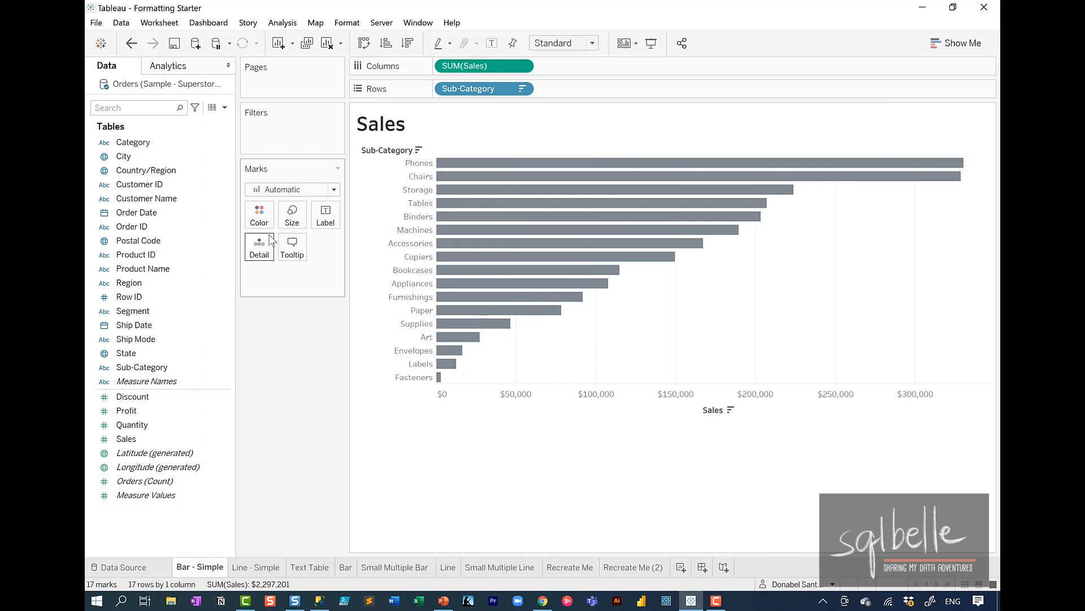
# Set the bars' opacity to 49% and give them a black border
pyautogui.click(259, 215)
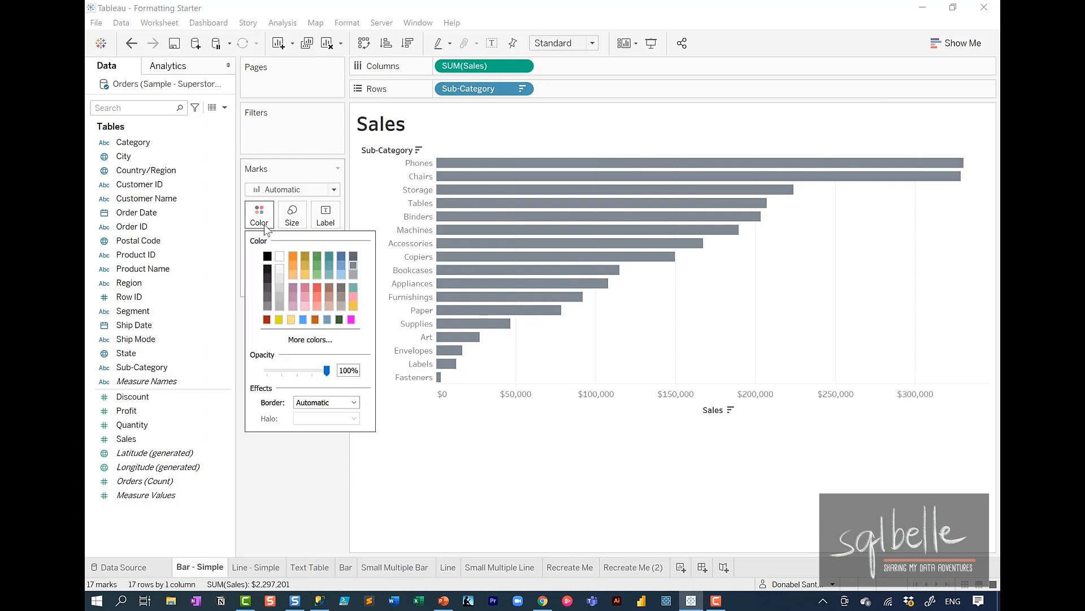
pyautogui.click(297, 370)
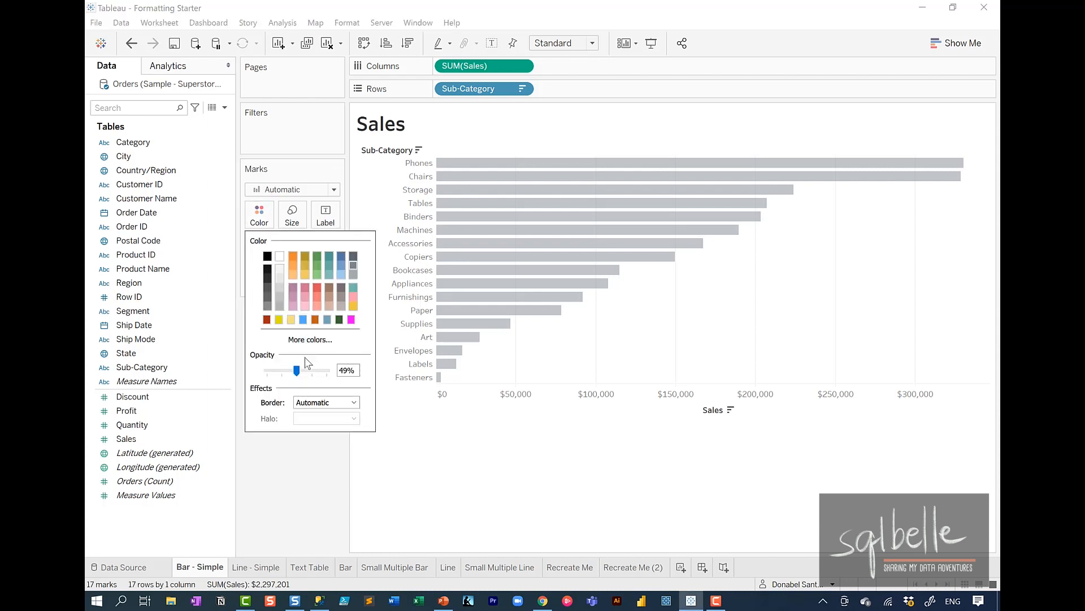
pyautogui.click(315, 403)
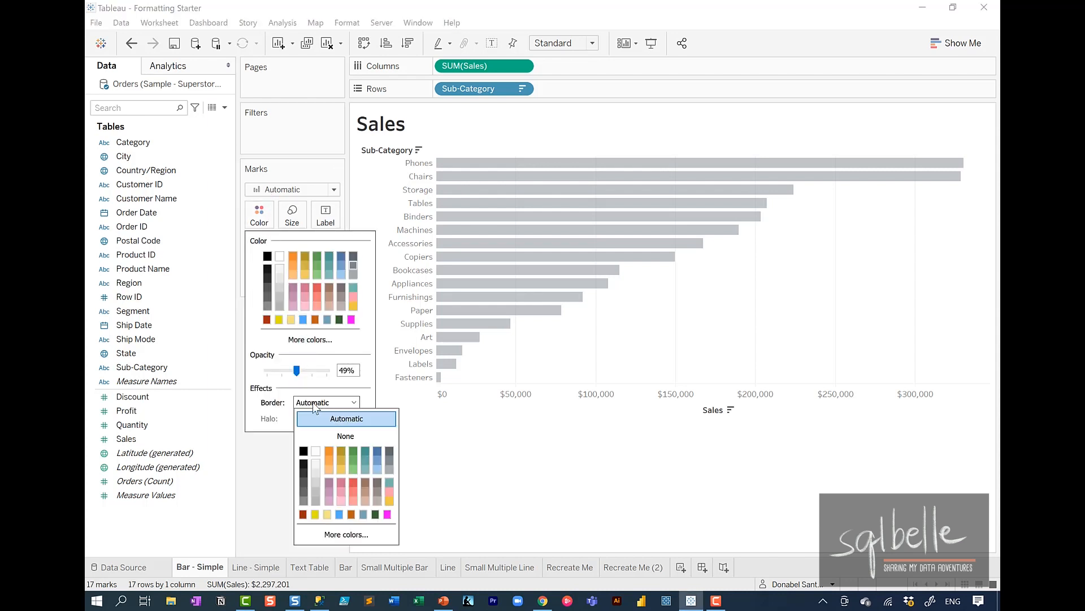
pyautogui.click(303, 451)
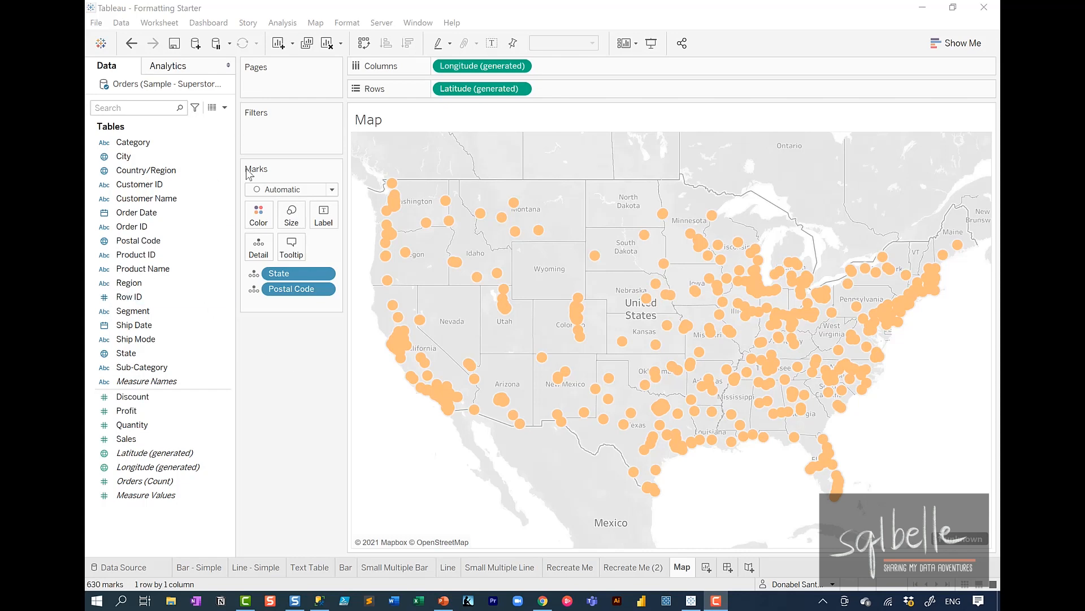
# Give the marks on the Map sheet a dark border and an orange halo
pyautogui.click(269, 221)
pyautogui.click(318, 403)
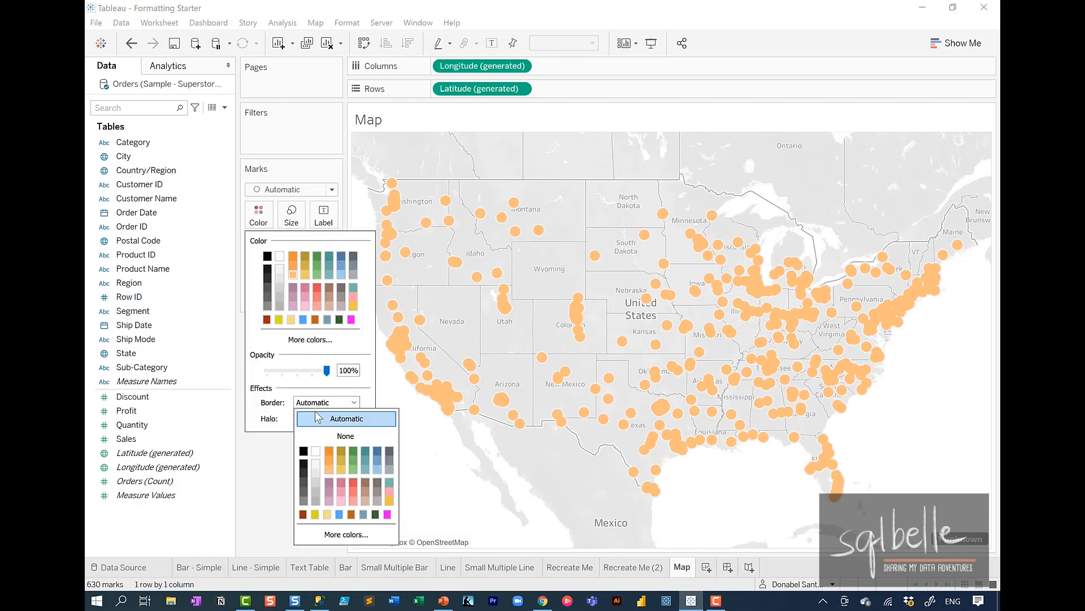
pyautogui.click(304, 481)
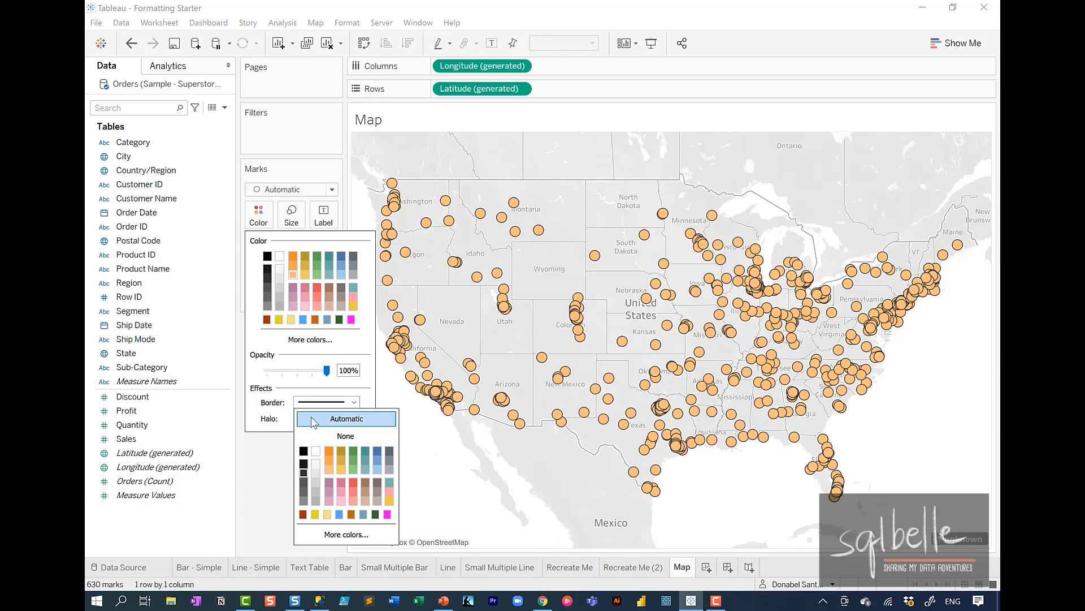
pyautogui.click(275, 417)
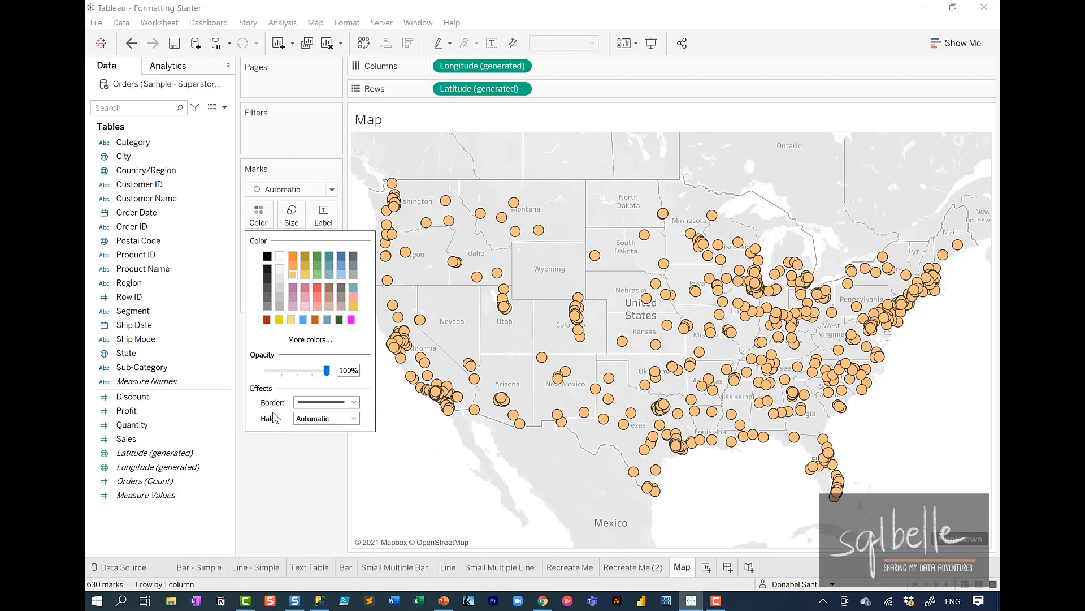
pyautogui.click(320, 420)
pyautogui.click(328, 468)
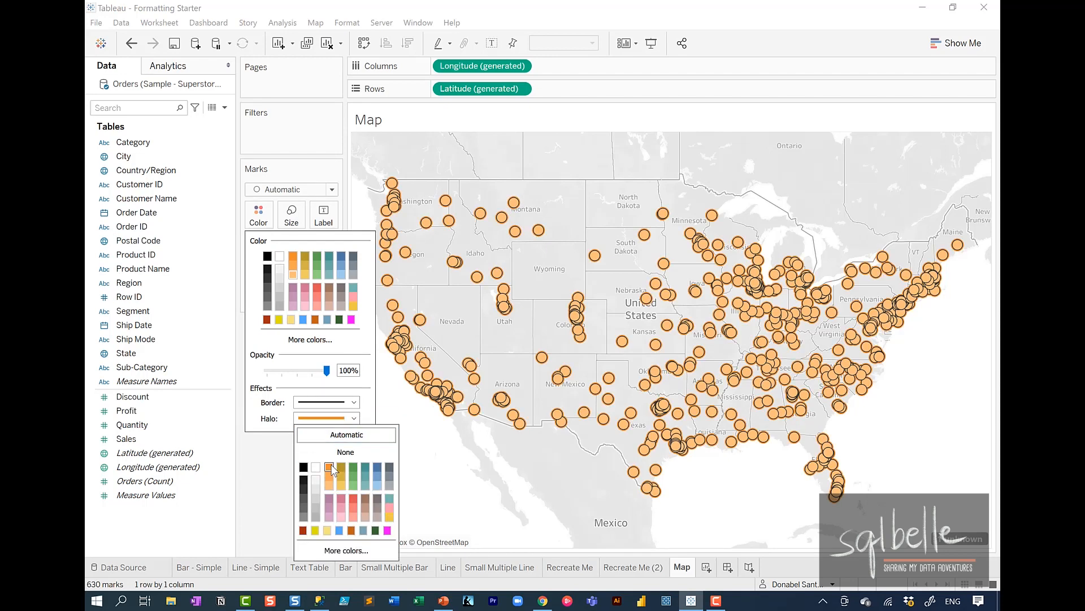
pyautogui.click(277, 452)
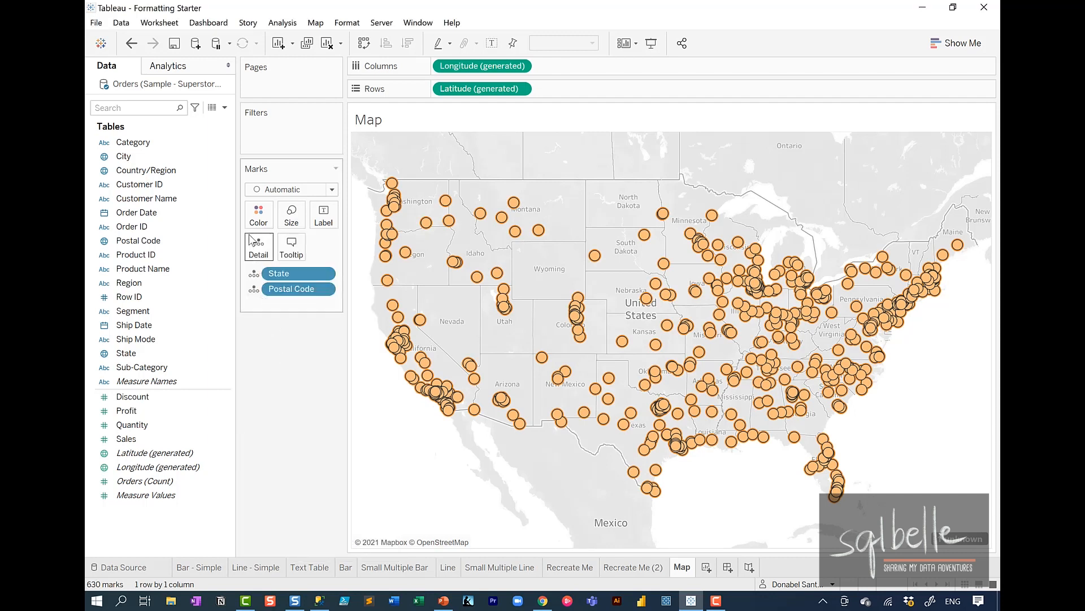
# Lower the opacity of the map marks to about 54%
pyautogui.click(258, 217)
pyautogui.click(303, 373)
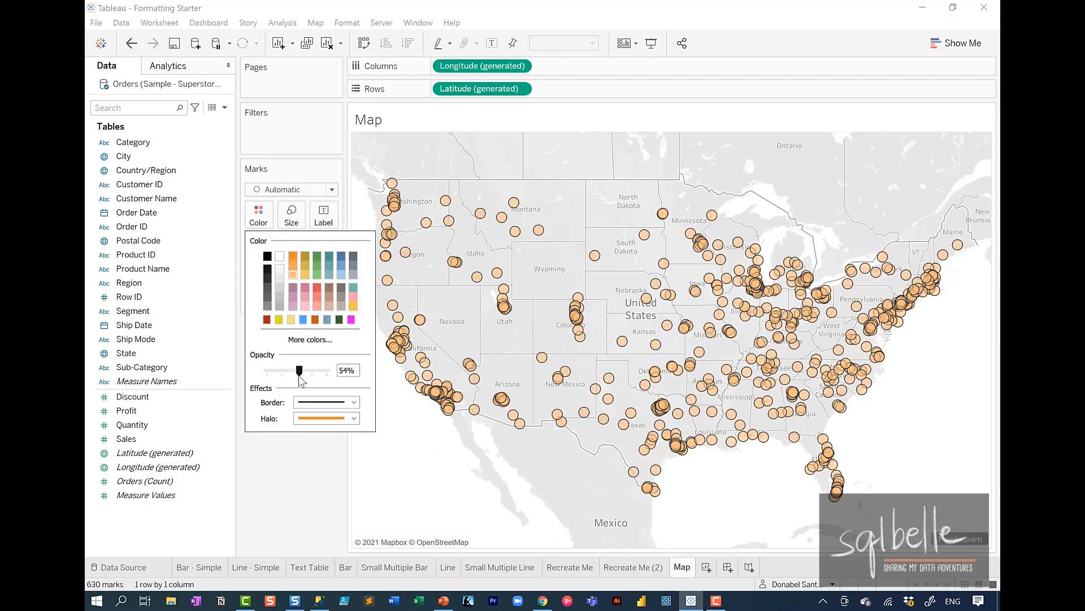
pyautogui.click(290, 477)
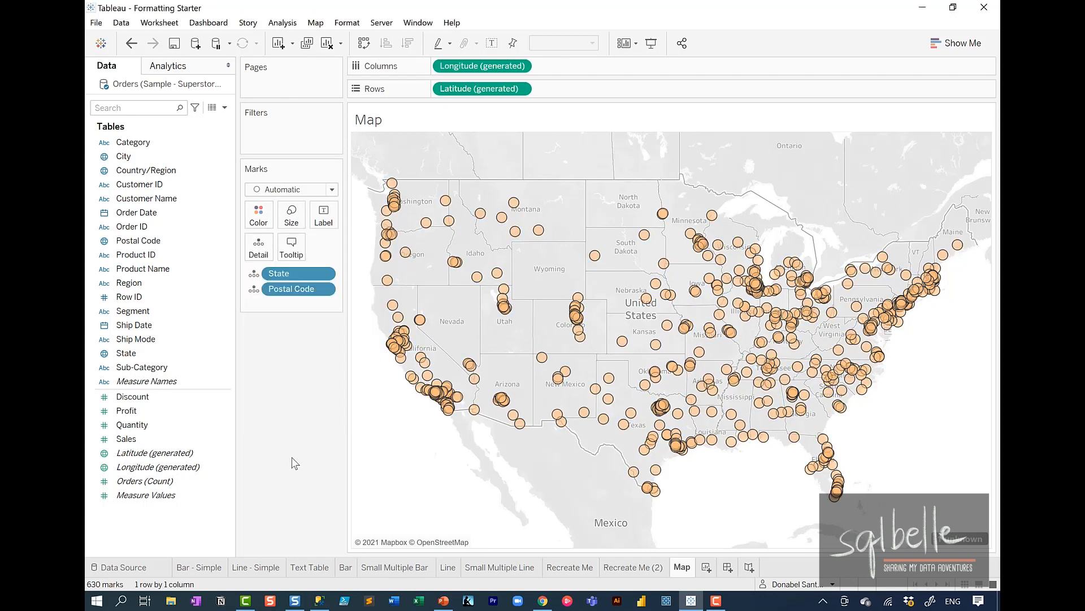
pyautogui.click(259, 221)
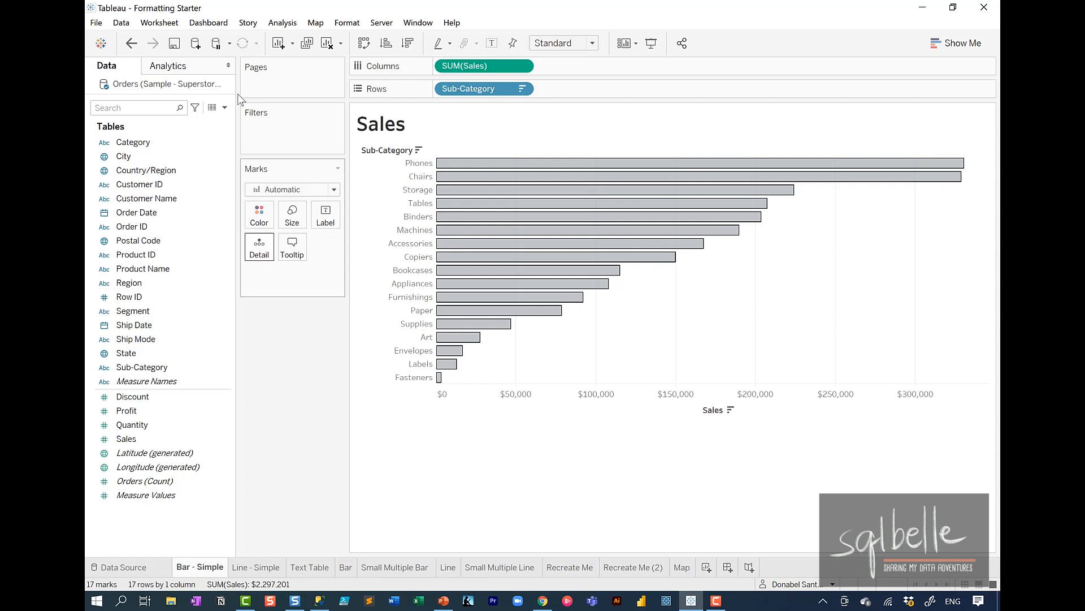
# Try colouring the bars by Sales with the Orange palette
pyautogui.moveTo(145, 442)
pyautogui.mouseDown()
pyautogui.moveTo(266, 257)
pyautogui.moveTo(260, 216)
pyautogui.mouseUp()
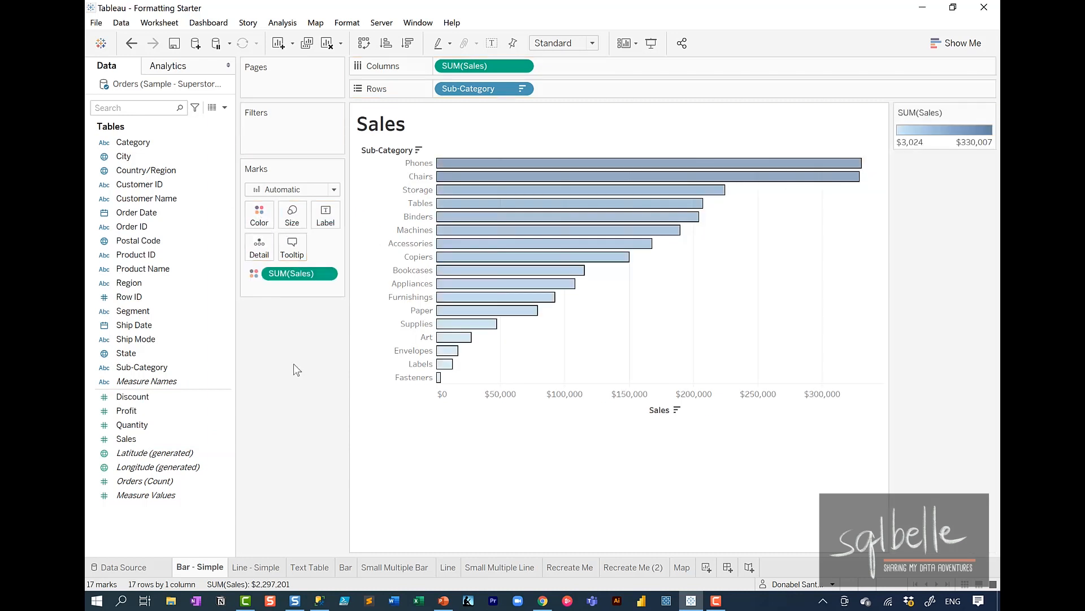
pyautogui.click(253, 214)
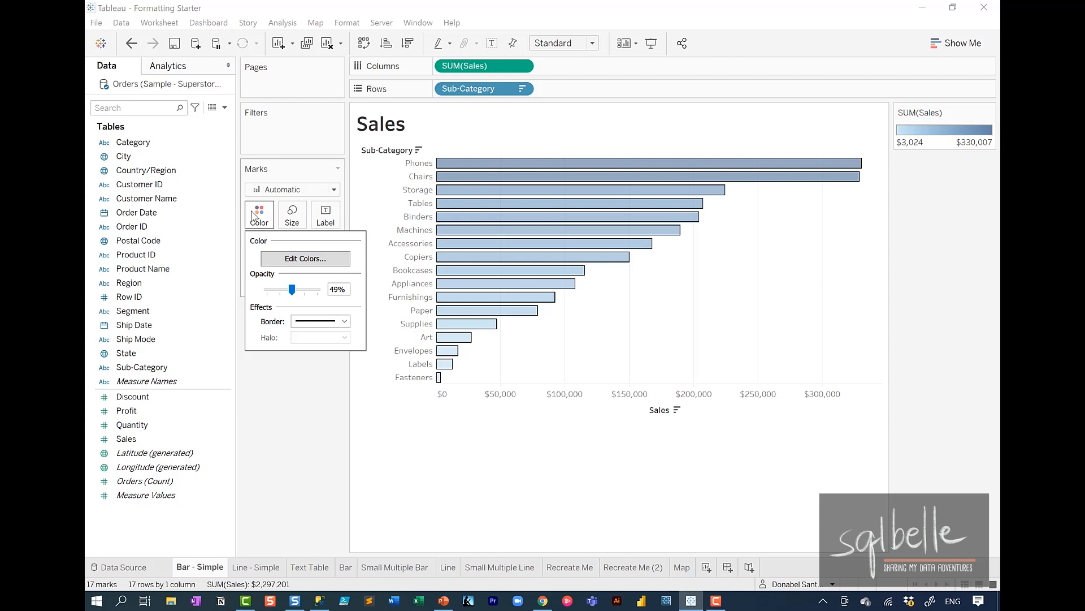
pyautogui.click(294, 262)
pyautogui.click(489, 246)
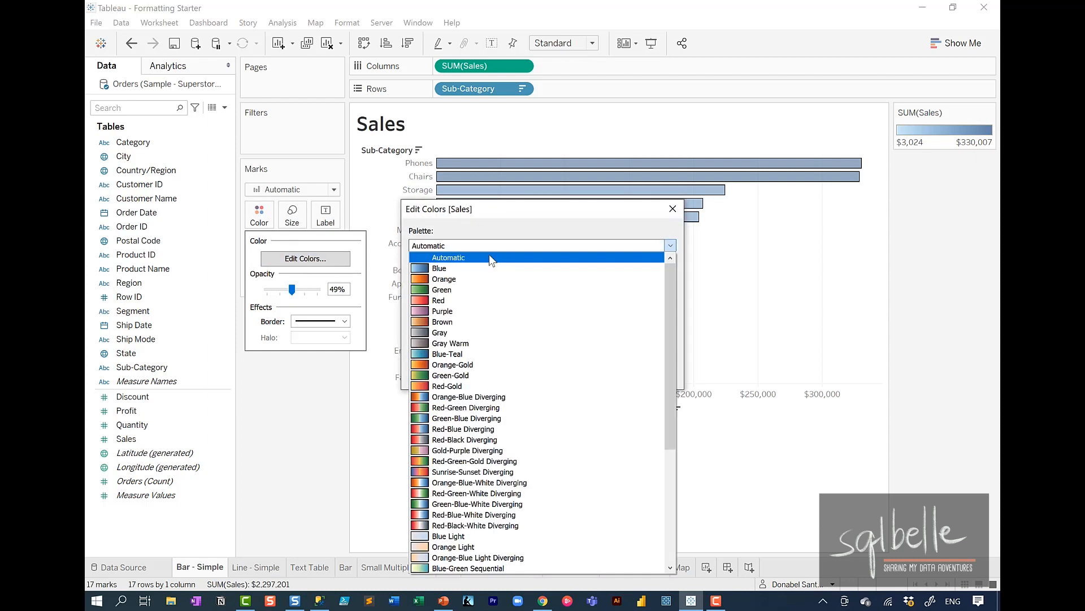
pyautogui.click(483, 278)
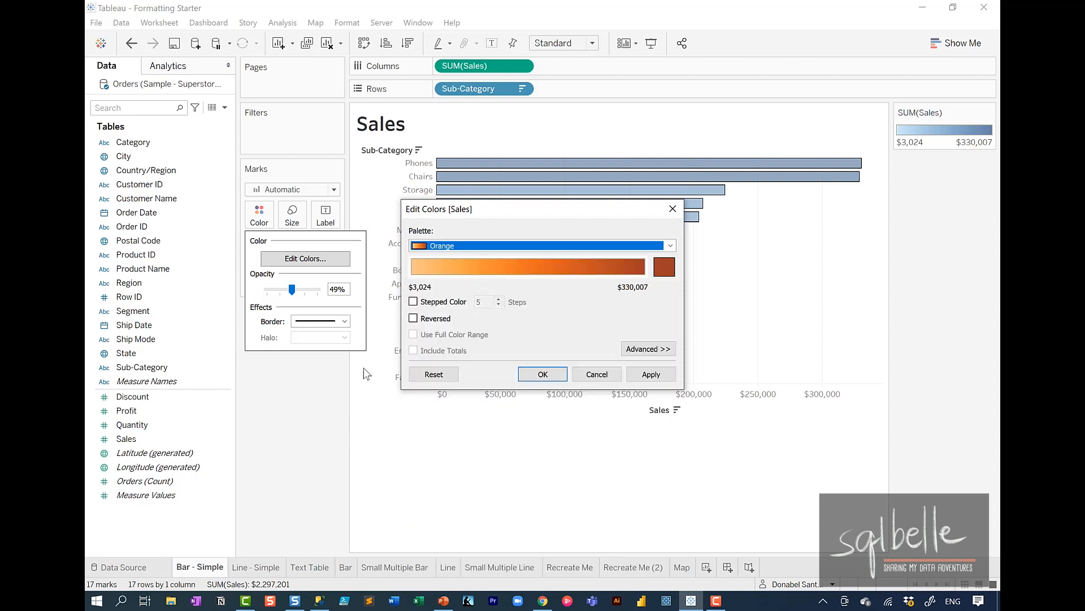
pyautogui.click(542, 374)
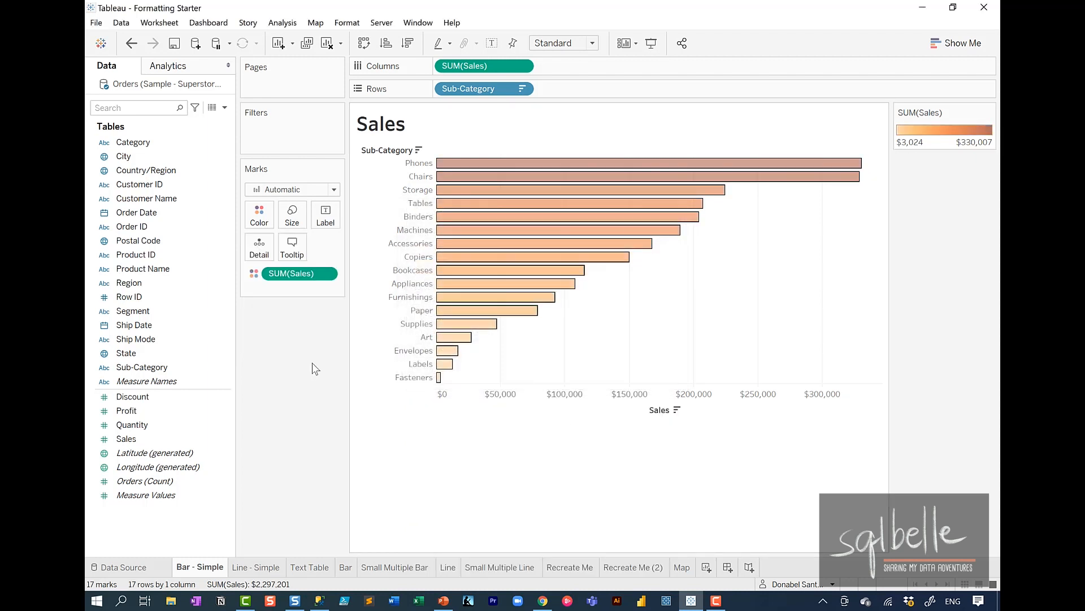
# Check the palette settings from the Sales colour legend, and remove the Sales field from the marks
pyautogui.doubleClick(922, 130)
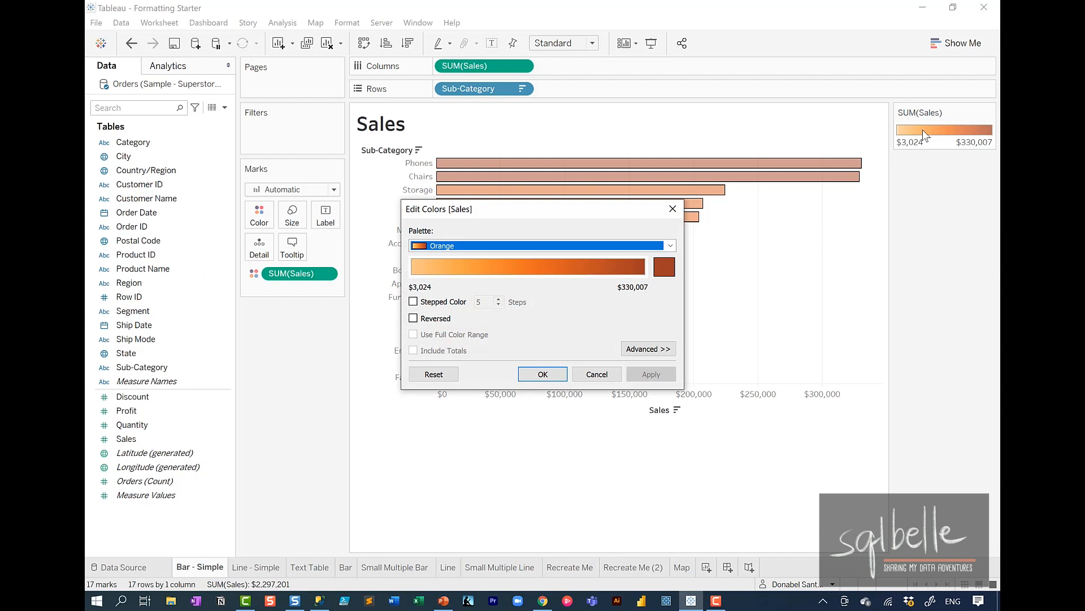
pyautogui.click(543, 374)
pyautogui.moveTo(299, 276); pyautogui.dragTo(298, 348)
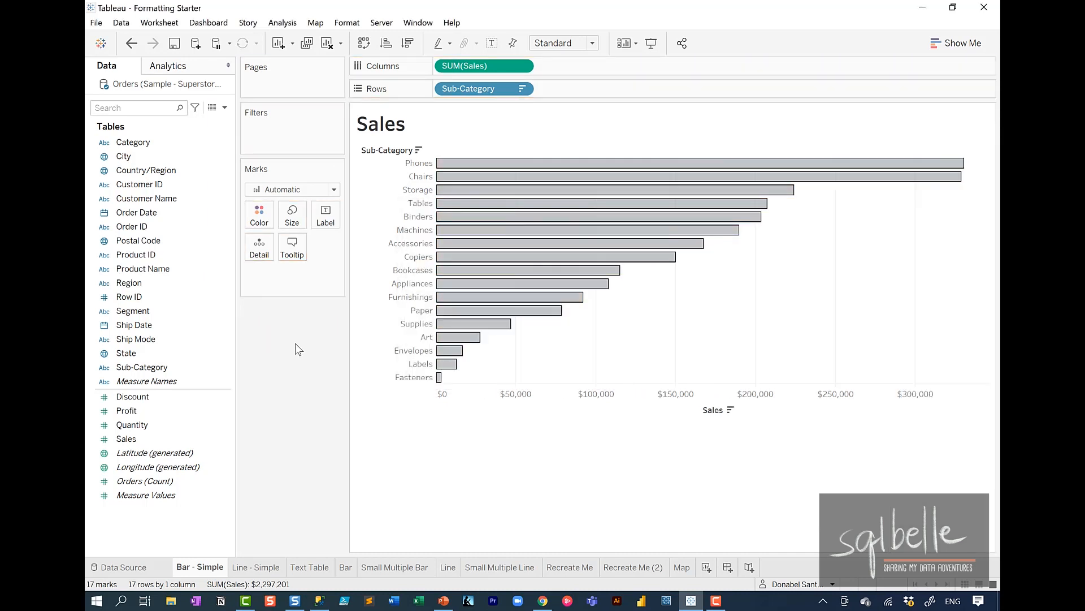
# Adjust the thickness of the bars through the mark size setting
pyautogui.click(291, 216)
pyautogui.click(348, 247)
pyautogui.moveTo(347, 249)
pyautogui.mouseDown()
pyautogui.moveTo(286, 248)
pyautogui.moveTo(361, 247)
pyautogui.mouseUp()
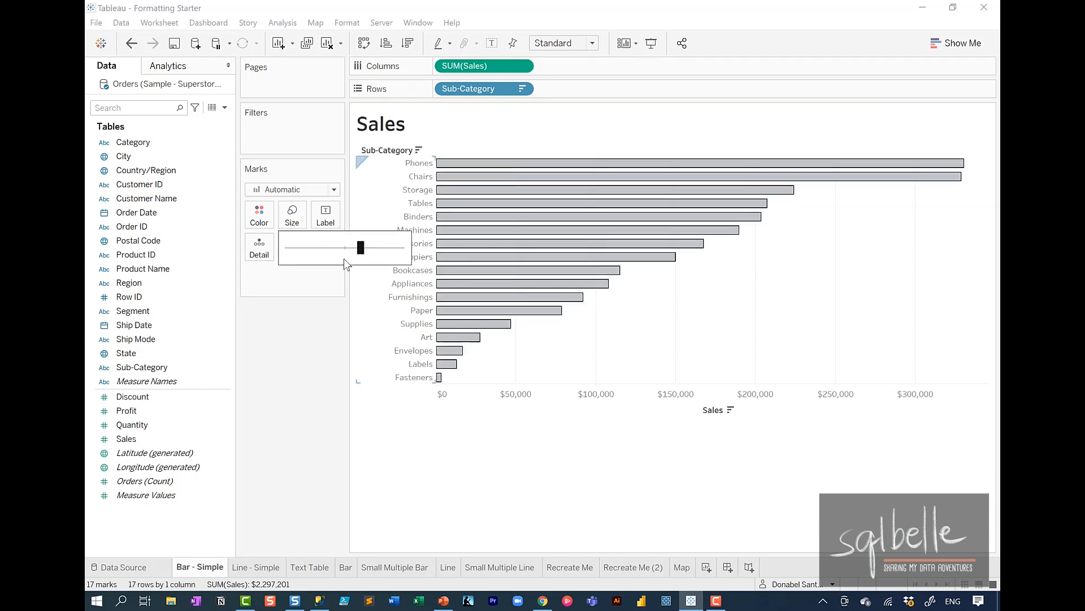
pyautogui.click(318, 335)
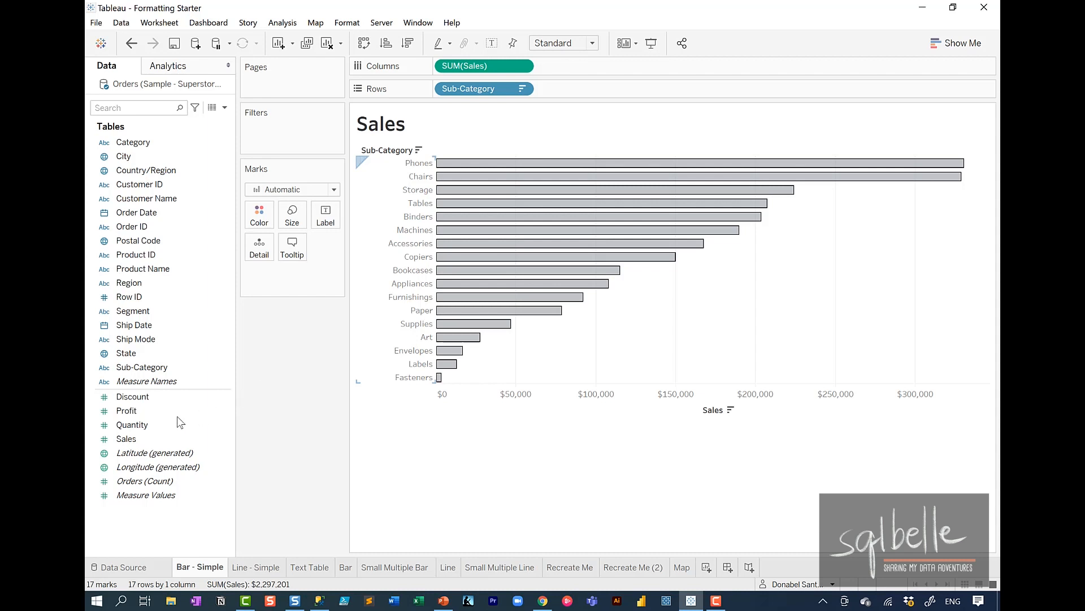
# Label each bar with its Sales value and look over the label text, font, alignment, marks-to-label and overlap options
pyautogui.moveTo(134, 443); pyautogui.dragTo(325, 218)
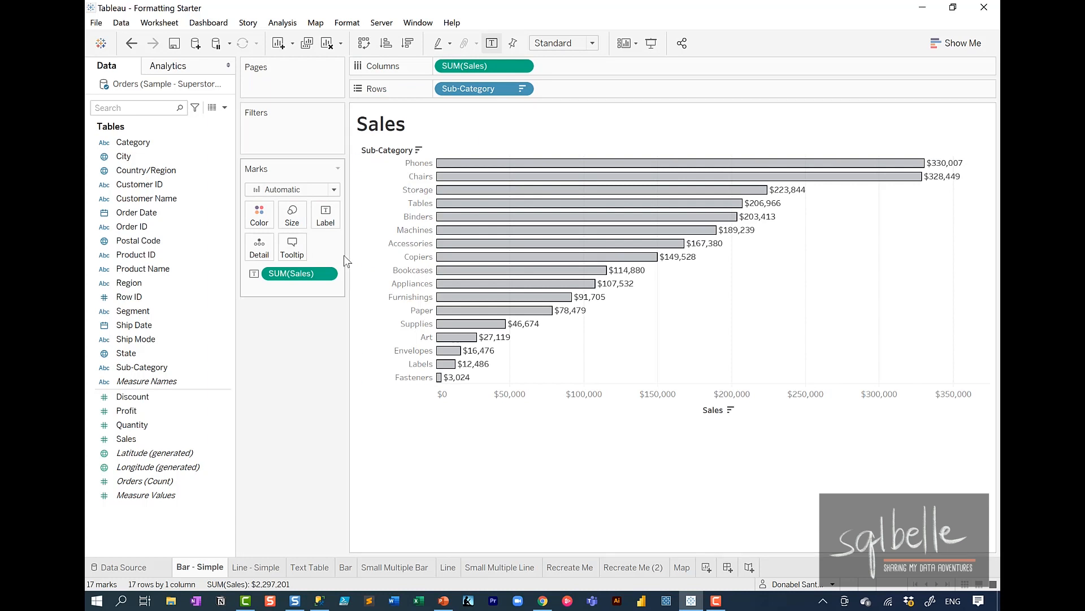
pyautogui.click(327, 216)
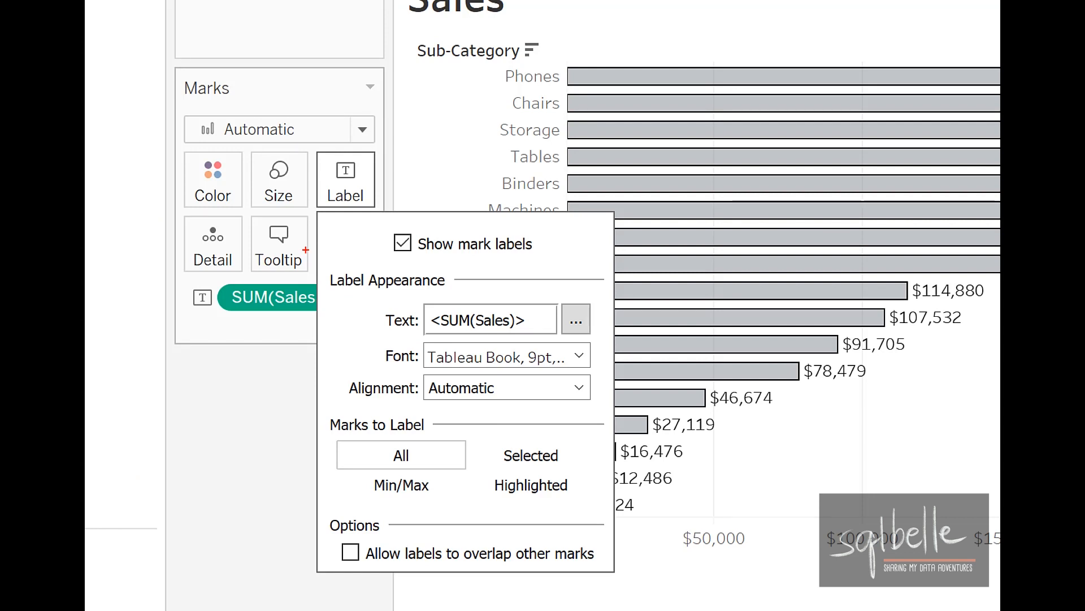
pyautogui.moveTo(586, 302)
pyautogui.mouseDown()
pyautogui.moveTo(571, 306)
pyautogui.moveTo(658, 261)
pyautogui.mouseUp()
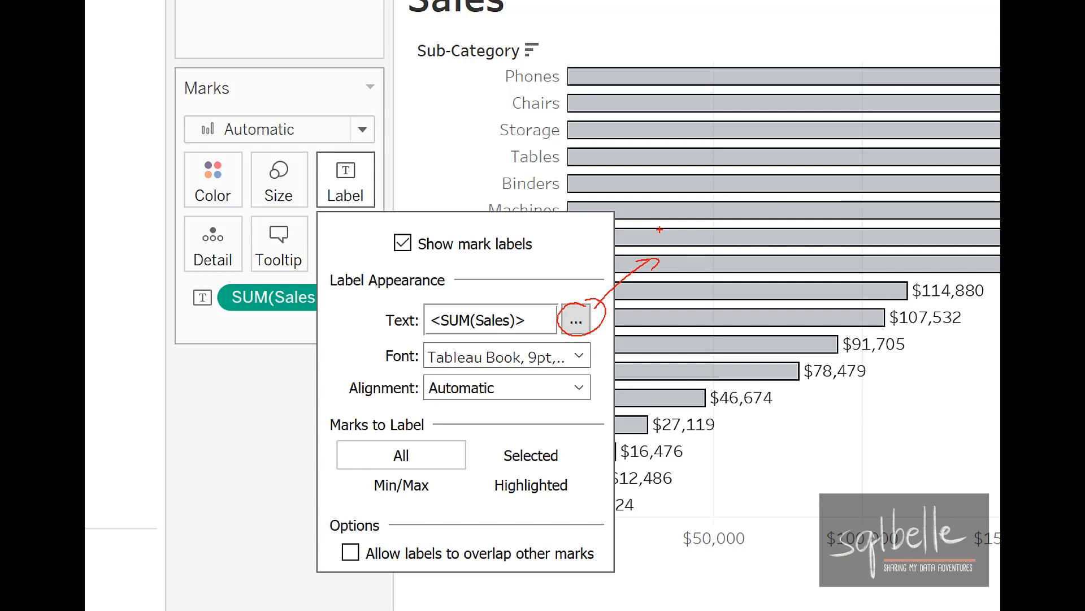
pyautogui.moveTo(482, 326)
pyautogui.mouseDown()
pyautogui.moveTo(395, 345)
pyautogui.moveTo(481, 329)
pyautogui.moveTo(506, 378)
pyautogui.moveTo(526, 367)
pyautogui.moveTo(417, 395)
pyautogui.moveTo(439, 421)
pyautogui.moveTo(389, 408)
pyautogui.mouseUp()
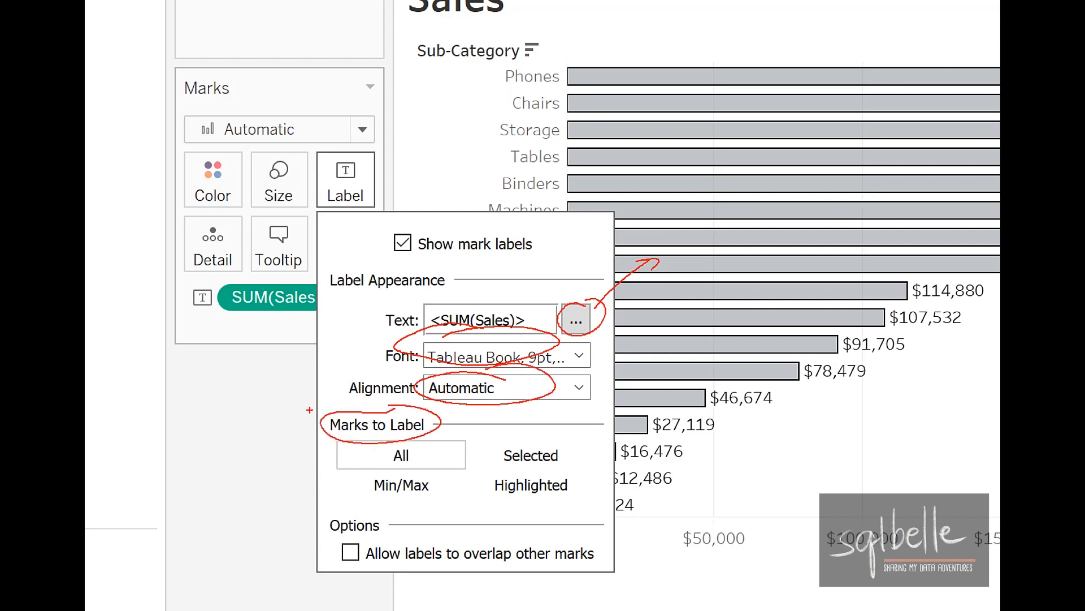
pyautogui.moveTo(432, 475)
pyautogui.mouseDown()
pyautogui.moveTo(416, 511)
pyautogui.moveTo(435, 478)
pyautogui.mouseUp()
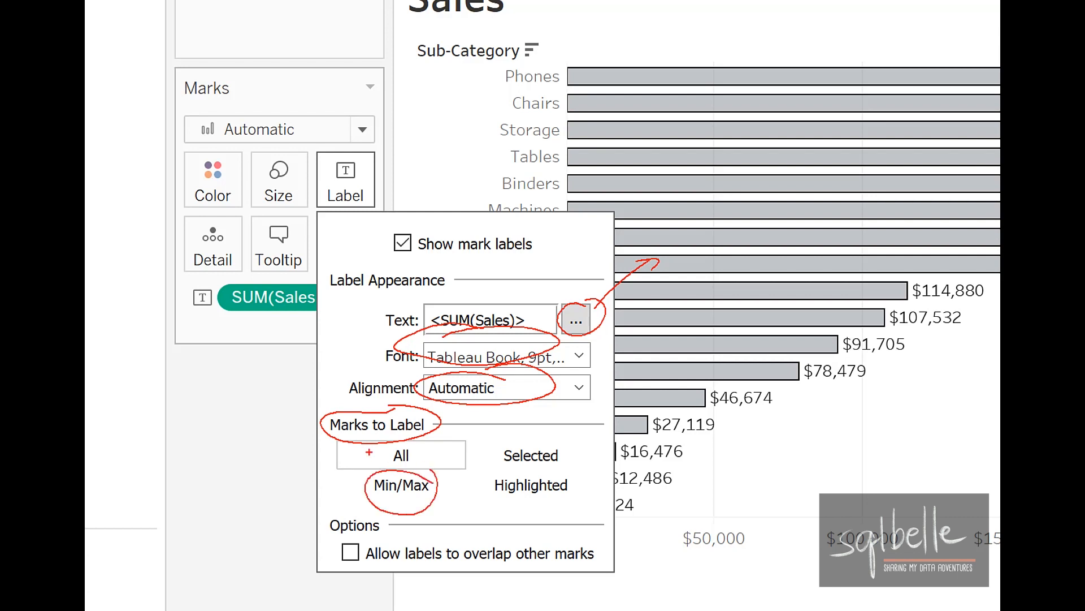
pyautogui.moveTo(568, 454); pyautogui.dragTo(600, 439)
pyautogui.moveTo(574, 488); pyautogui.dragTo(619, 462)
pyautogui.moveTo(330, 544); pyautogui.dragTo(367, 520)
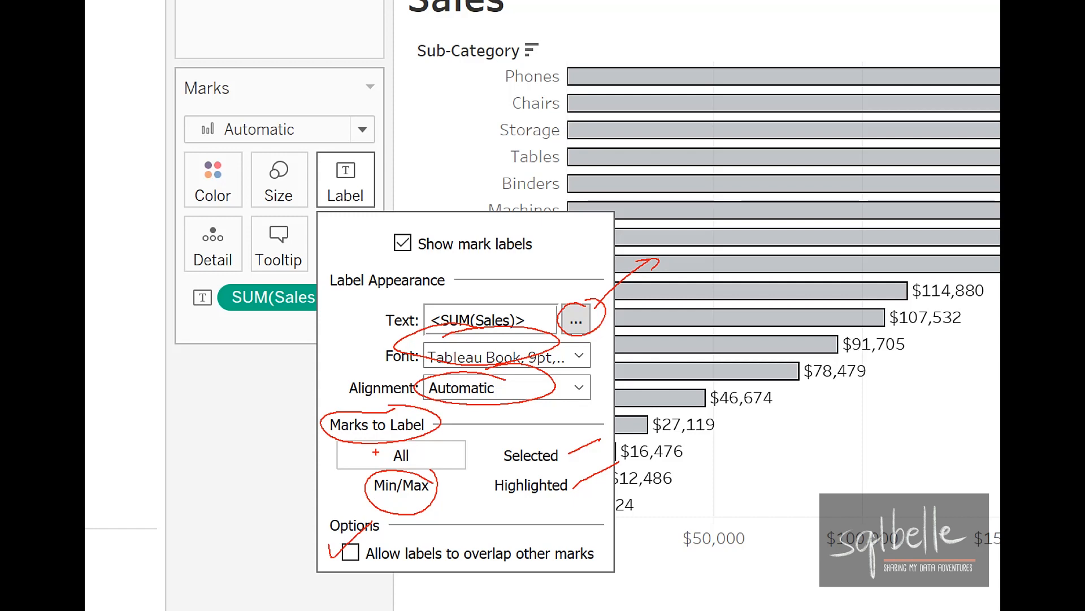
pyautogui.press('Escape')
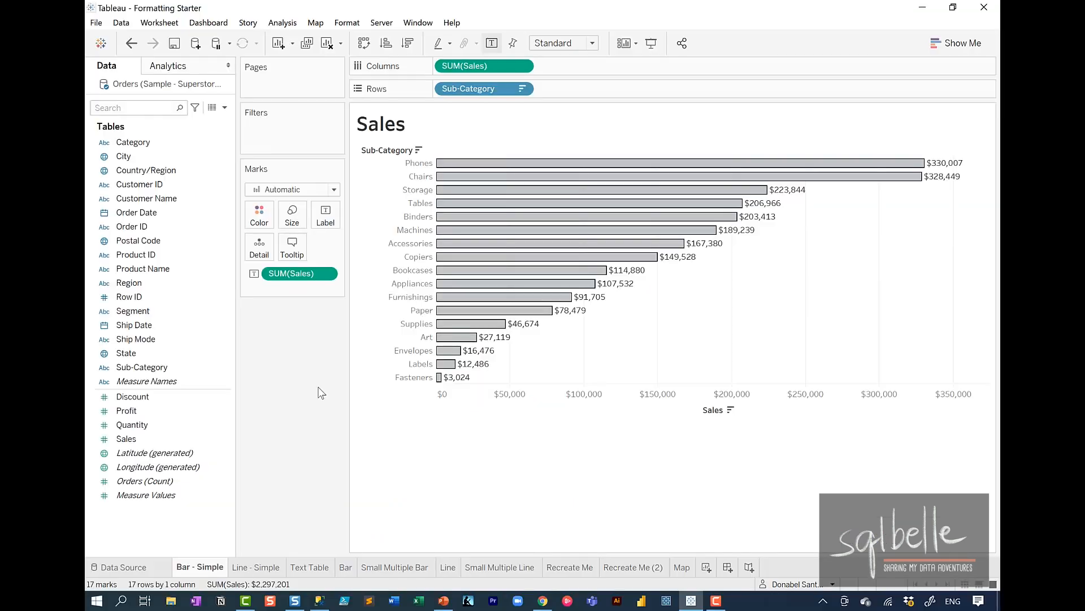
# Append "USD" after the Sales value in the bar labels' text
pyautogui.click(323, 216)
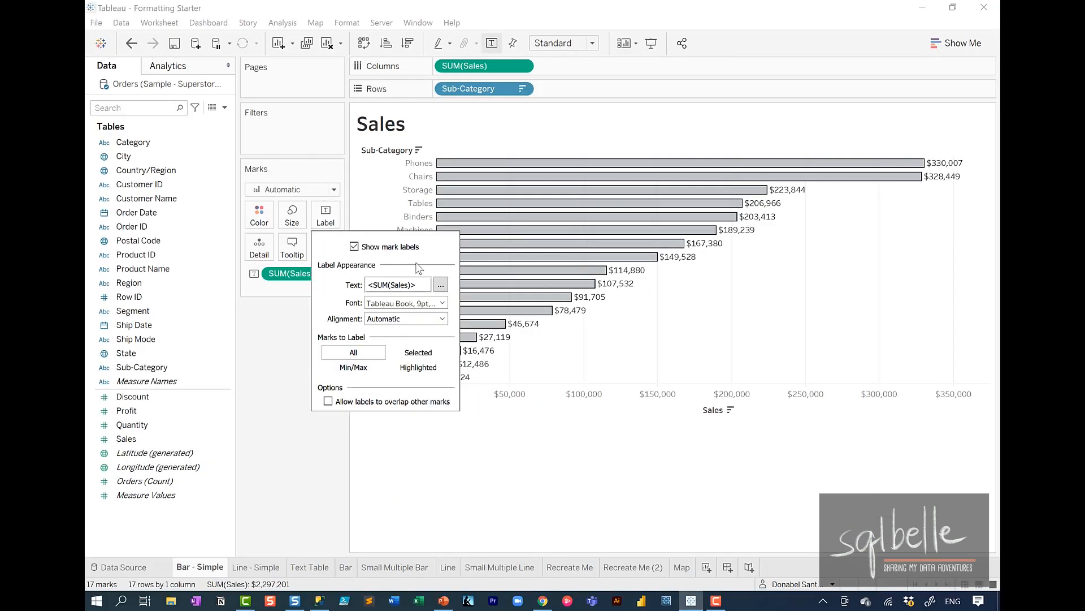
pyautogui.click(441, 285)
pyautogui.write('USD')
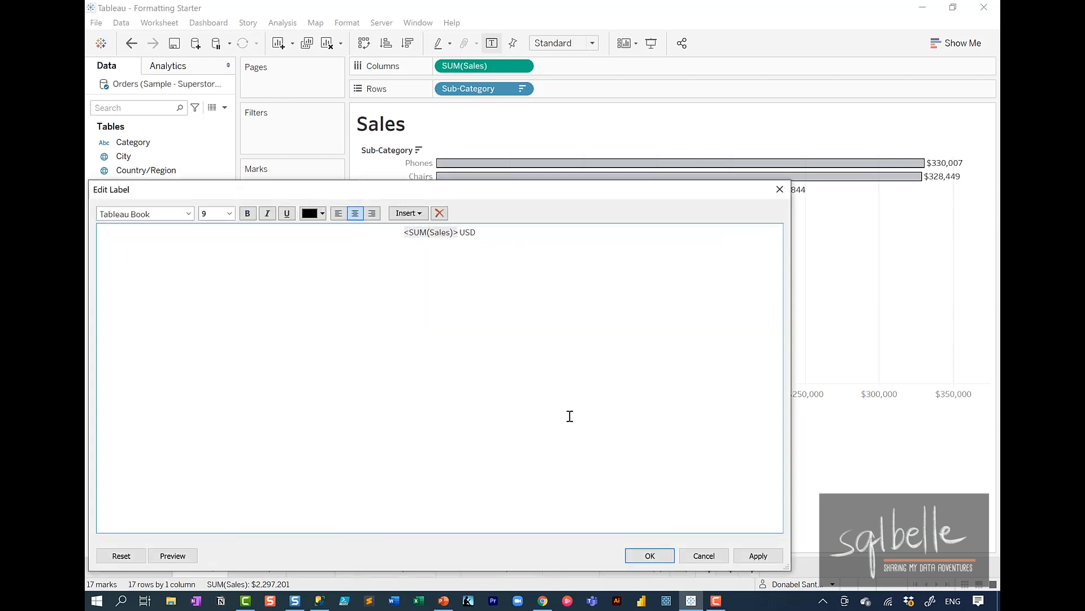
pyautogui.click(645, 557)
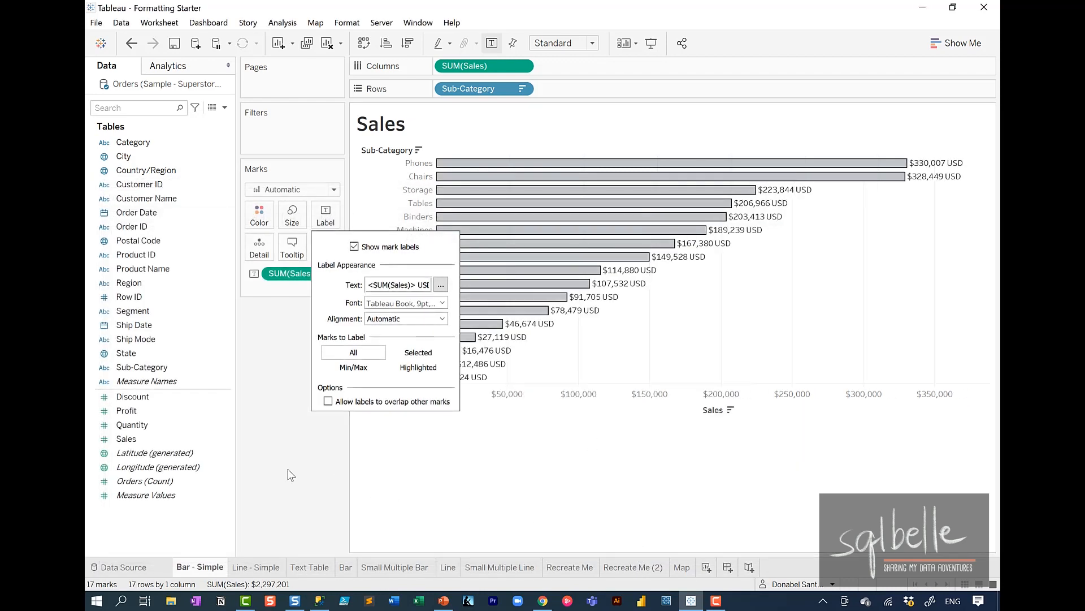
# Make the labels' font colour match the mark colour
pyautogui.click(389, 308)
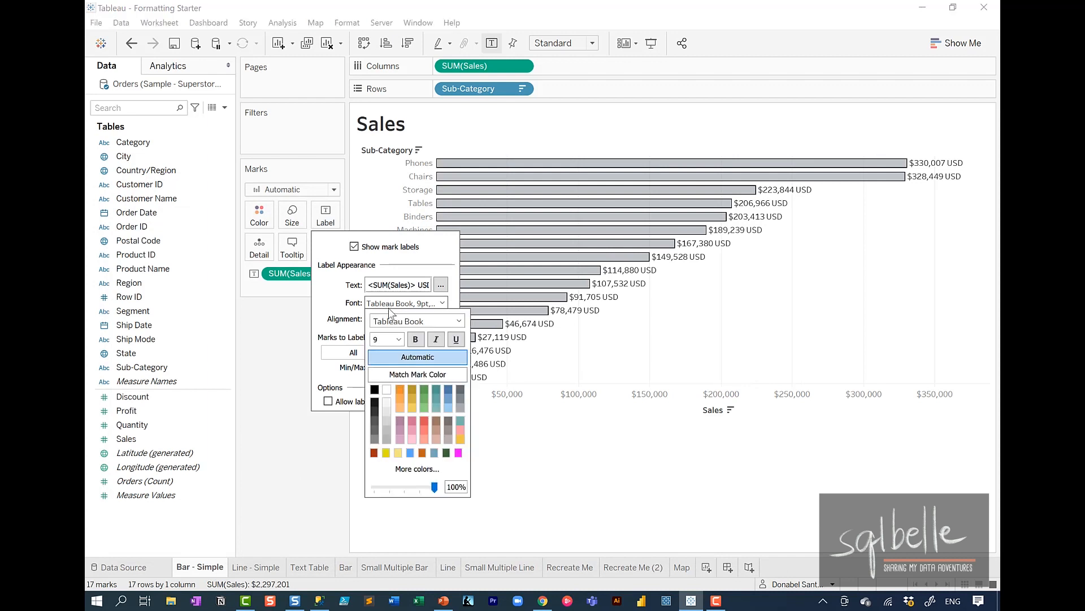
pyautogui.click(411, 376)
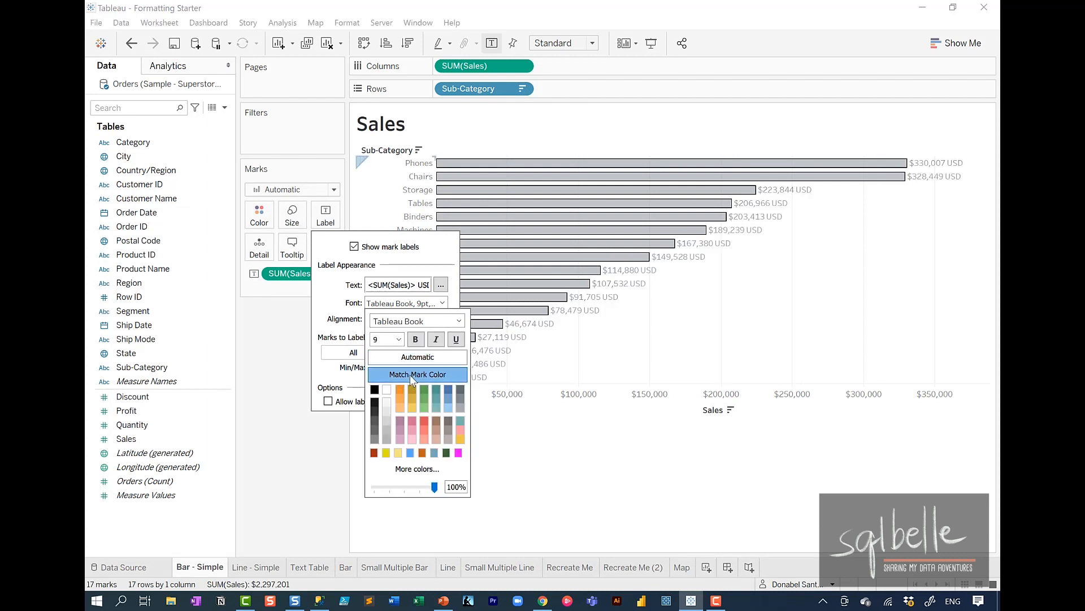
pyautogui.click(281, 341)
# Colour the bars by Category and compare the label colours with their bars
pyautogui.click(136, 141)
pyautogui.moveTo(180, 143); pyautogui.dragTo(260, 214)
pyautogui.moveTo(679, 164)
pyautogui.mouseDown()
pyautogui.moveTo(772, 112)
pyautogui.moveTo(835, 148)
pyautogui.moveTo(814, 152)
pyautogui.mouseUp()
pyautogui.moveTo(738, 179)
pyautogui.mouseDown()
pyautogui.moveTo(845, 190)
pyautogui.moveTo(851, 180)
pyautogui.mouseUp()
pyautogui.moveTo(829, 194); pyautogui.dragTo(860, 197)
pyautogui.moveTo(615, 189)
pyautogui.mouseDown()
pyautogui.moveTo(624, 207)
pyautogui.moveTo(715, 193)
pyautogui.moveTo(721, 202)
pyautogui.mouseUp()
pyautogui.press('Escape')
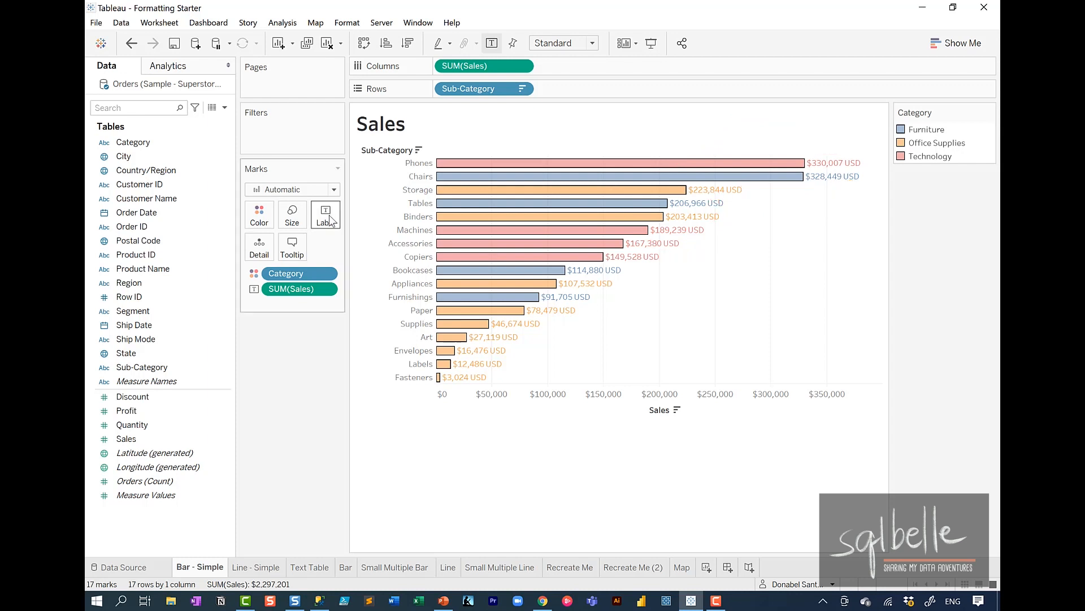
# Restrict the mark labels to Min/Max and review the scope and minimum/maximum value options
pyautogui.click(325, 215)
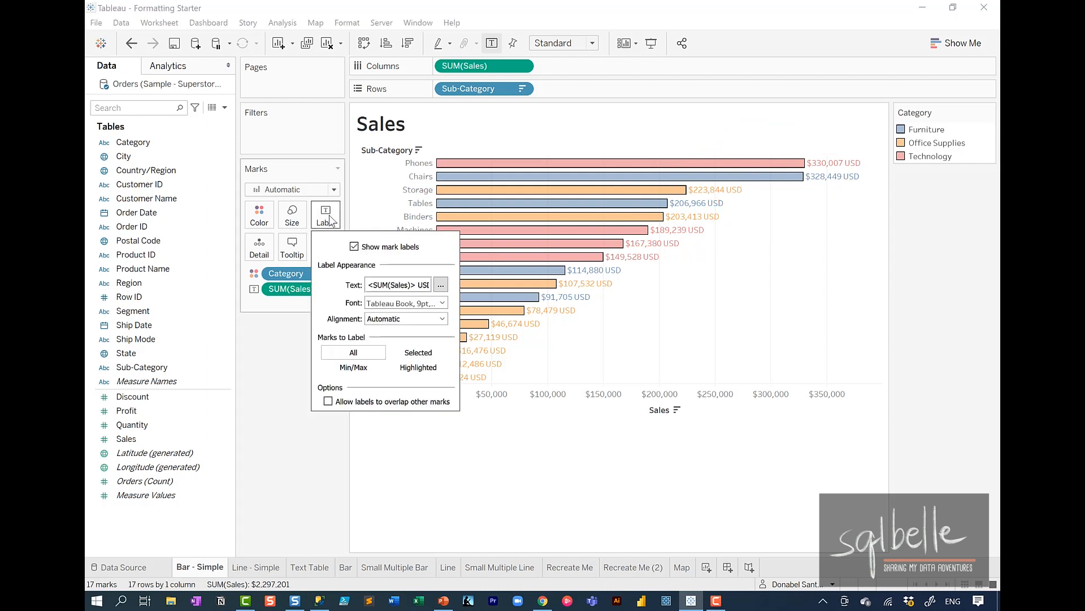
pyautogui.click(362, 369)
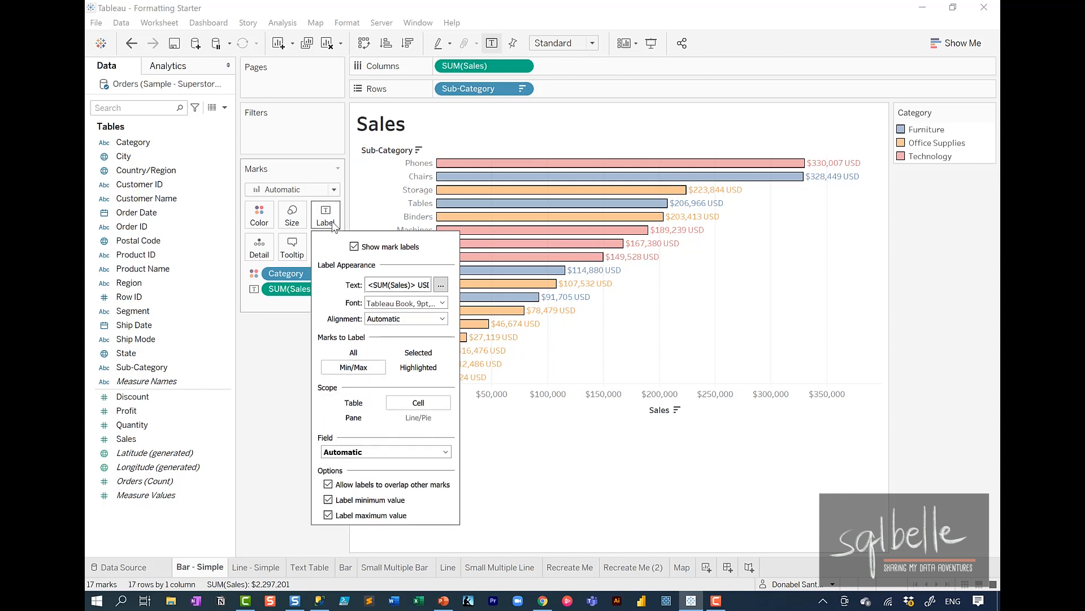
pyautogui.hotkey('ctrl', '2')
pyautogui.moveTo(432, 393); pyautogui.dragTo(430, 392)
pyautogui.moveTo(374, 417); pyautogui.dragTo(375, 423)
pyautogui.moveTo(406, 496)
pyautogui.mouseDown()
pyautogui.moveTo(434, 510)
pyautogui.moveTo(413, 487)
pyautogui.mouseUp()
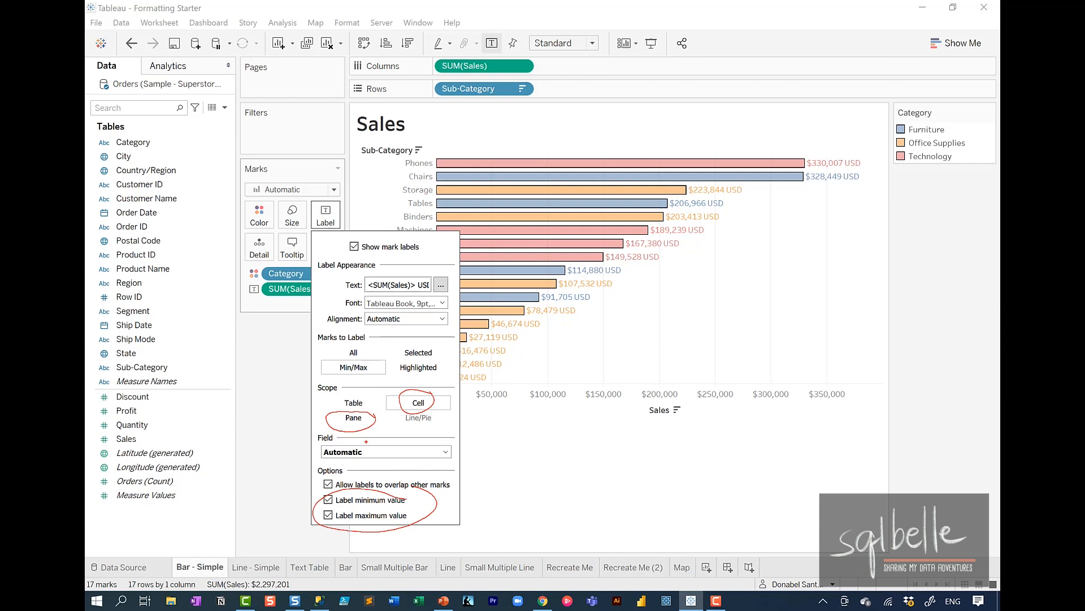
pyautogui.press('Escape')
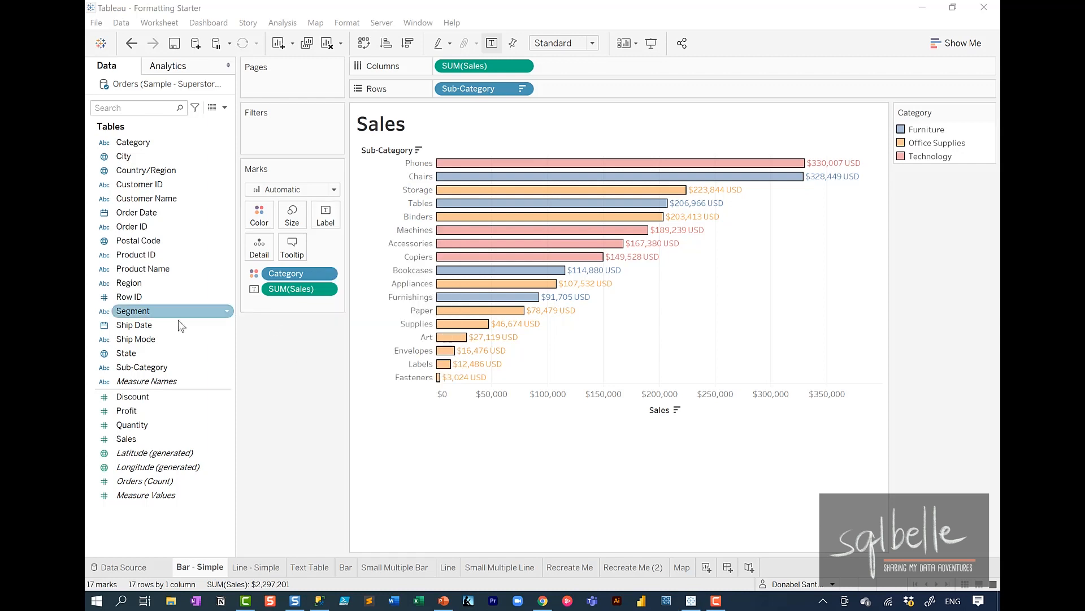
# Split the bar chart into columns by Segment before Sales, and set the Min/Max label scope to Table
pyautogui.moveTo(158, 316); pyautogui.dragTo(450, 64)
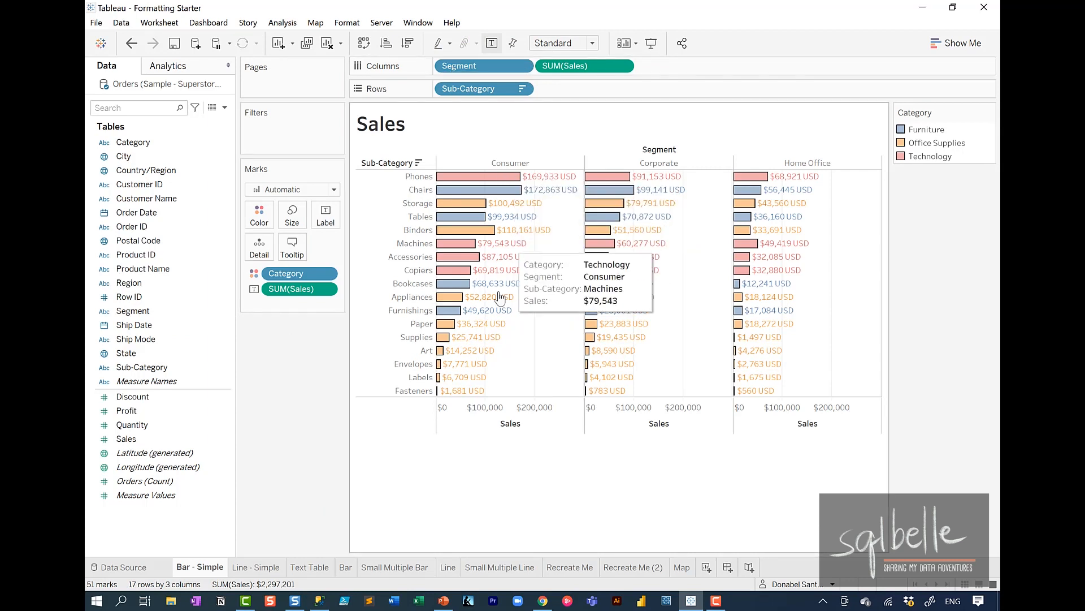
pyautogui.click(326, 216)
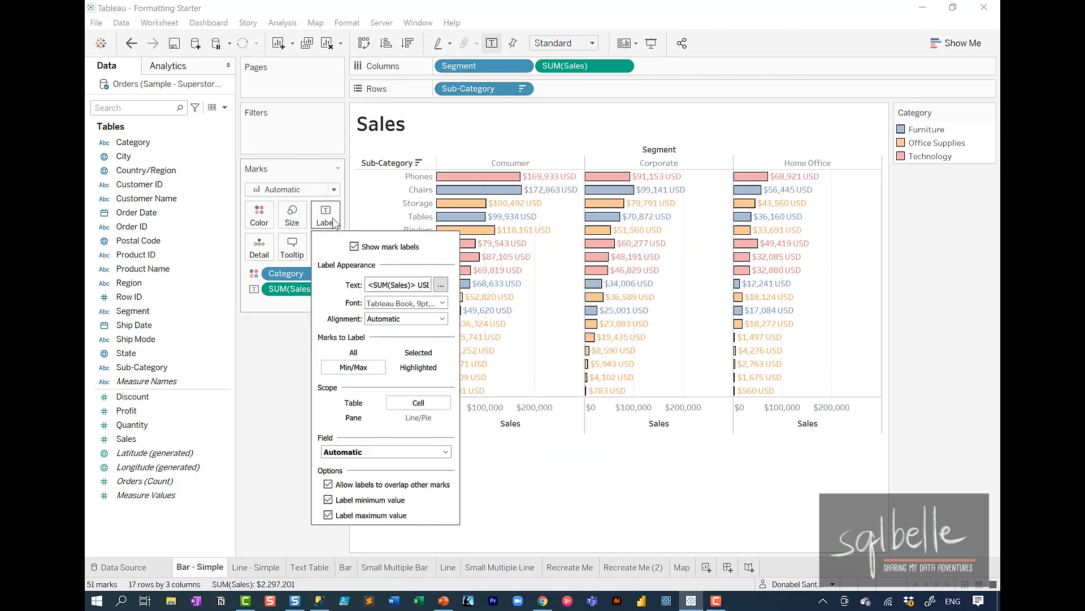
pyautogui.click(356, 403)
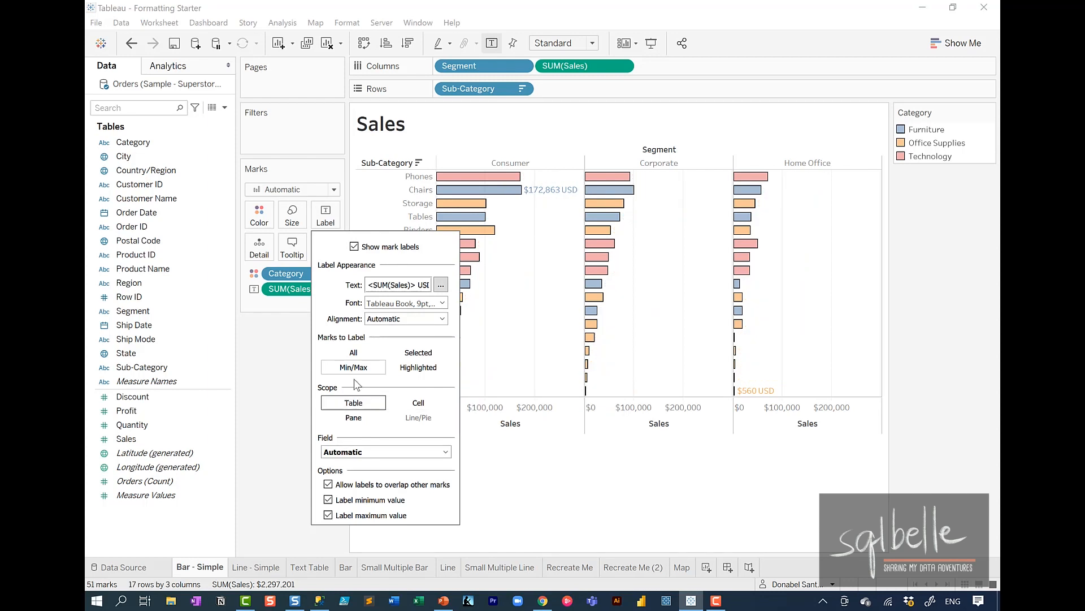
# Set the Min/Max label scope to Pane and examine the labelled bars in each segment
pyautogui.click(366, 418)
pyautogui.moveTo(477, 369); pyautogui.dragTo(497, 339)
pyautogui.moveTo(551, 199); pyautogui.dragTo(569, 214)
pyautogui.moveTo(689, 205)
pyautogui.mouseDown()
pyautogui.moveTo(626, 368)
pyautogui.moveTo(650, 341)
pyautogui.moveTo(695, 235)
pyautogui.mouseUp()
pyautogui.moveTo(823, 182); pyautogui.dragTo(788, 368)
pyautogui.moveTo(775, 332); pyautogui.dragTo(814, 339)
pyautogui.press('Escape')
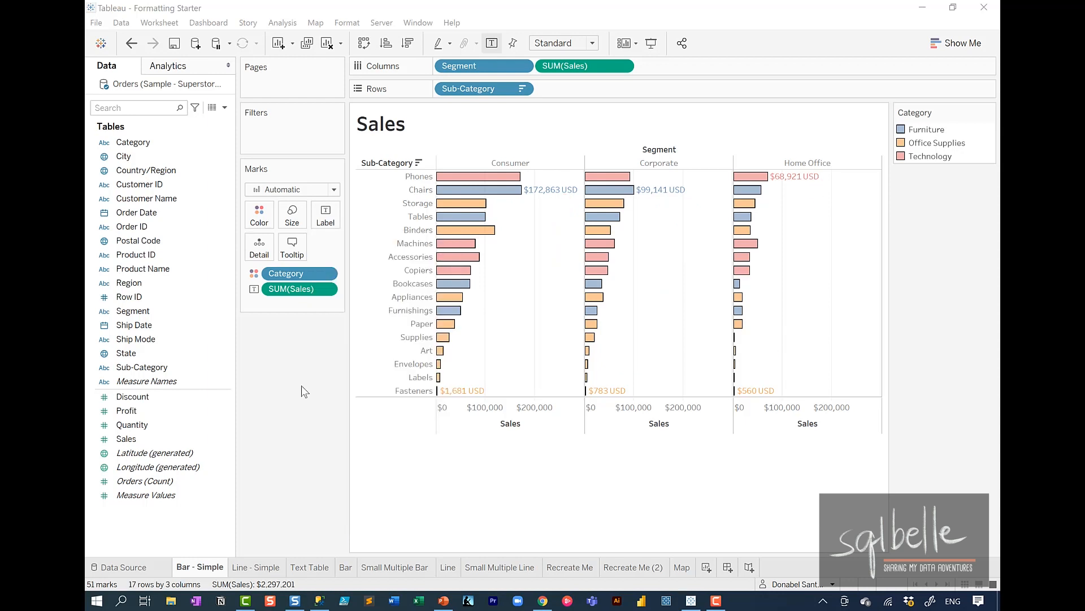
# Remove the "Category:" caption from the bars' tooltip, leaving only the <Category> field on its first line
pyautogui.moveTo(464, 234)
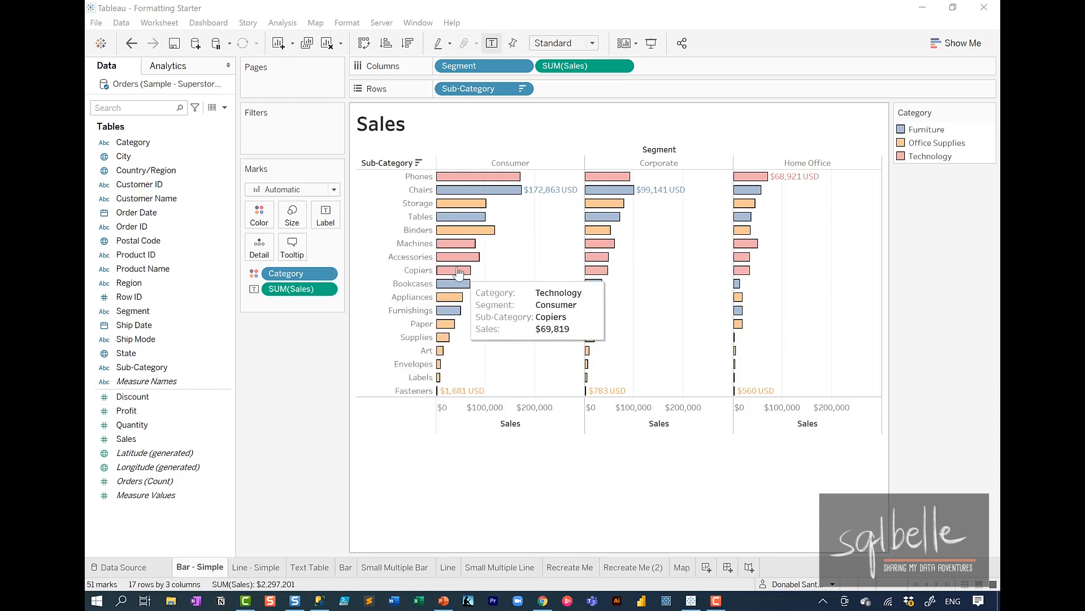
pyautogui.click(292, 247)
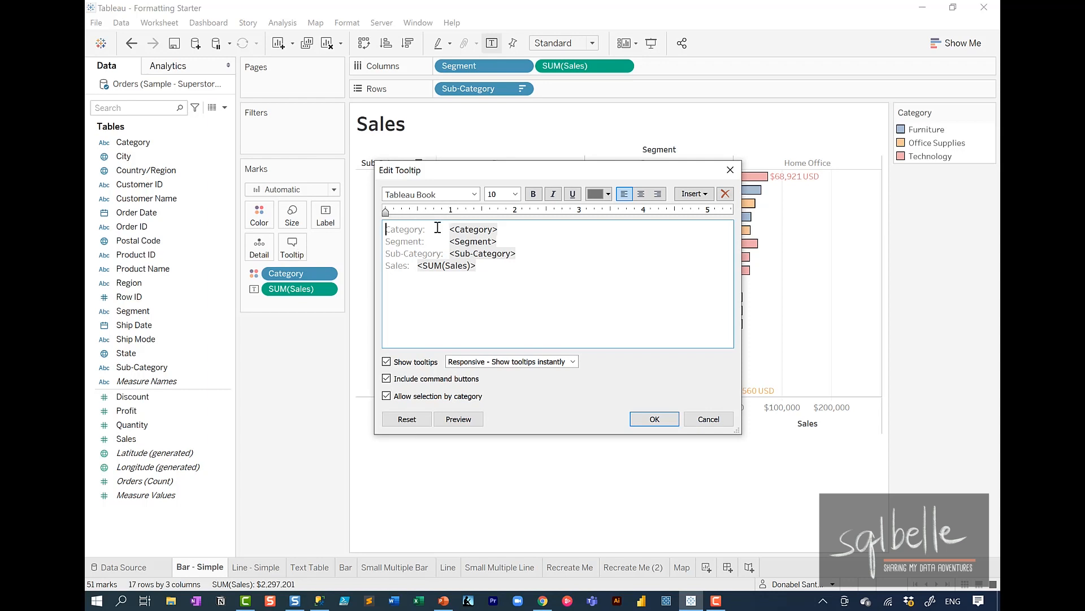
pyautogui.moveTo(438, 229); pyautogui.dragTo(338, 194)
pyautogui.press('BackSpace')
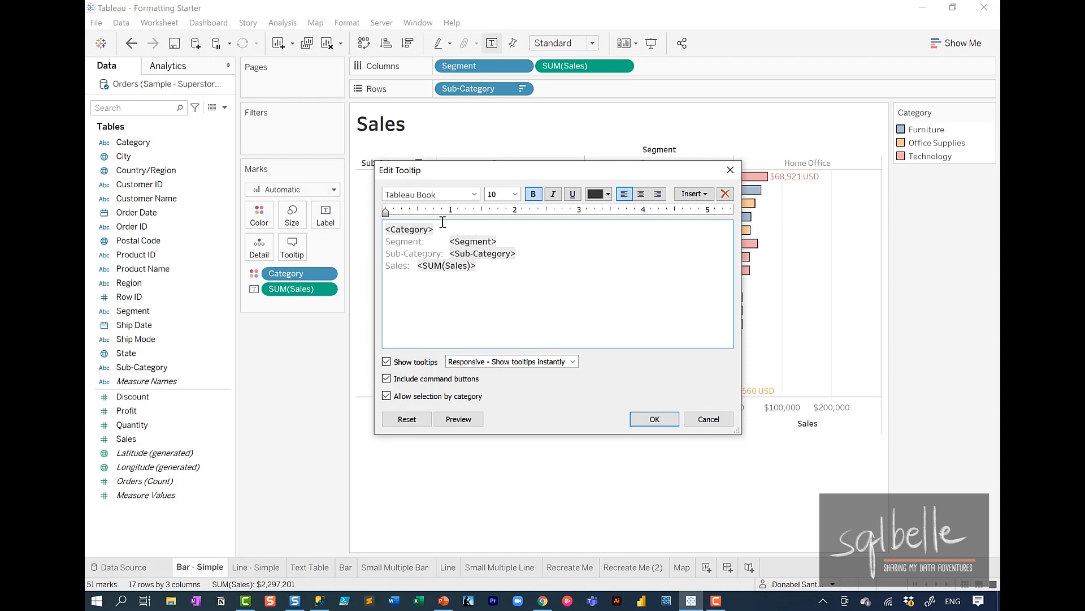
# Enlarge the <Category> field in the tooltip, colour it blue, and check the tooltip on the bars
pyautogui.keyDown('shift'); pyautogui.click(469, 226); pyautogui.keyUp('shift')
pyautogui.click(514, 195)
pyautogui.click(492, 290)
pyautogui.click(607, 194)
pyautogui.click(671, 217)
pyautogui.click(654, 419)
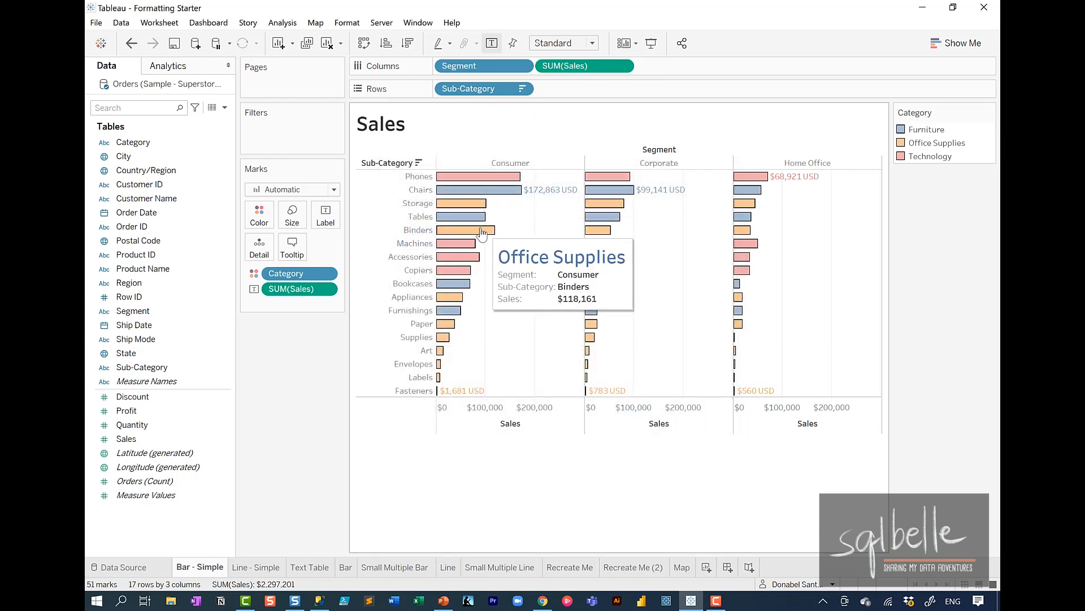
pyautogui.moveTo(463, 305)
# On the Line - Simple sheet, try the step and jump line types for the Sales over Time line
pyautogui.hotkey('ctrl', 'Tab')
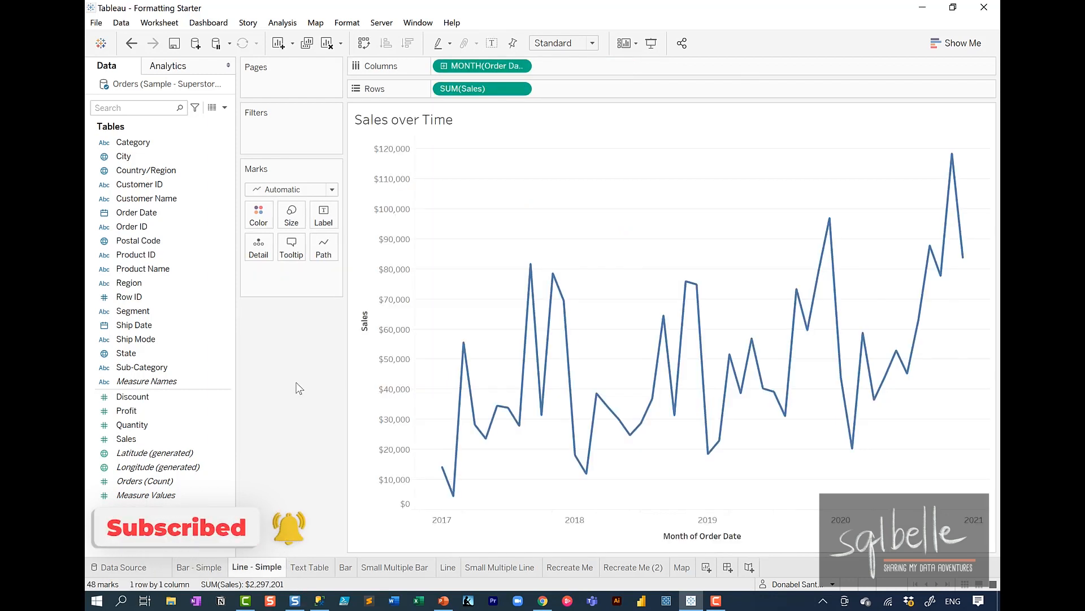
pyautogui.moveTo(339, 233); pyautogui.dragTo(329, 233)
pyautogui.moveTo(268, 171)
pyautogui.mouseDown()
pyautogui.moveTo(256, 211)
pyautogui.moveTo(282, 165)
pyautogui.mouseUp()
pyautogui.moveTo(412, 338)
pyautogui.mouseDown()
pyautogui.moveTo(350, 254)
pyautogui.moveTo(380, 267)
pyautogui.mouseUp()
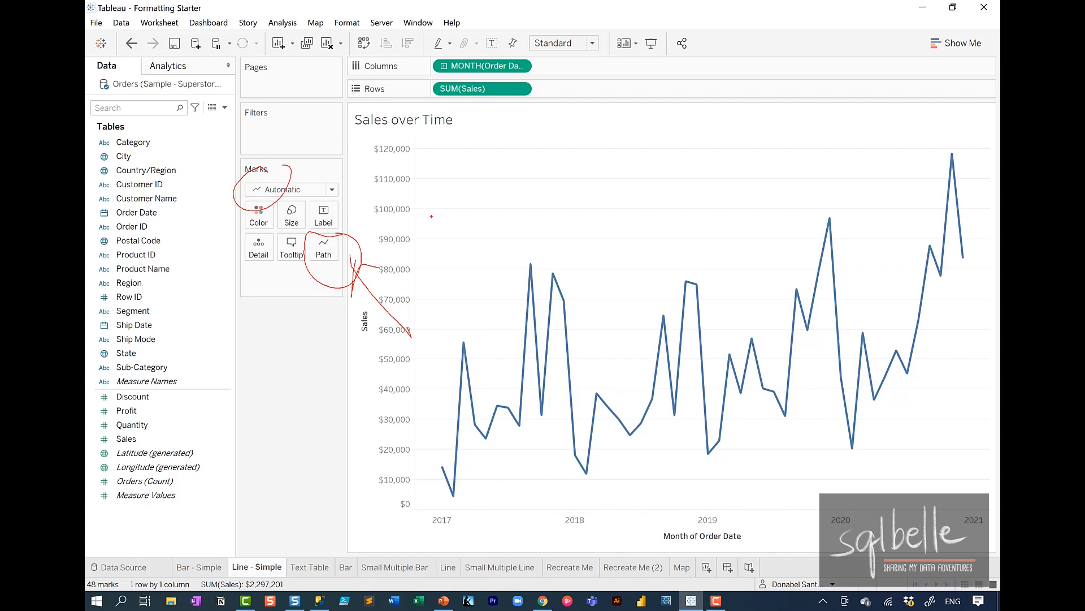
pyautogui.press('Escape')
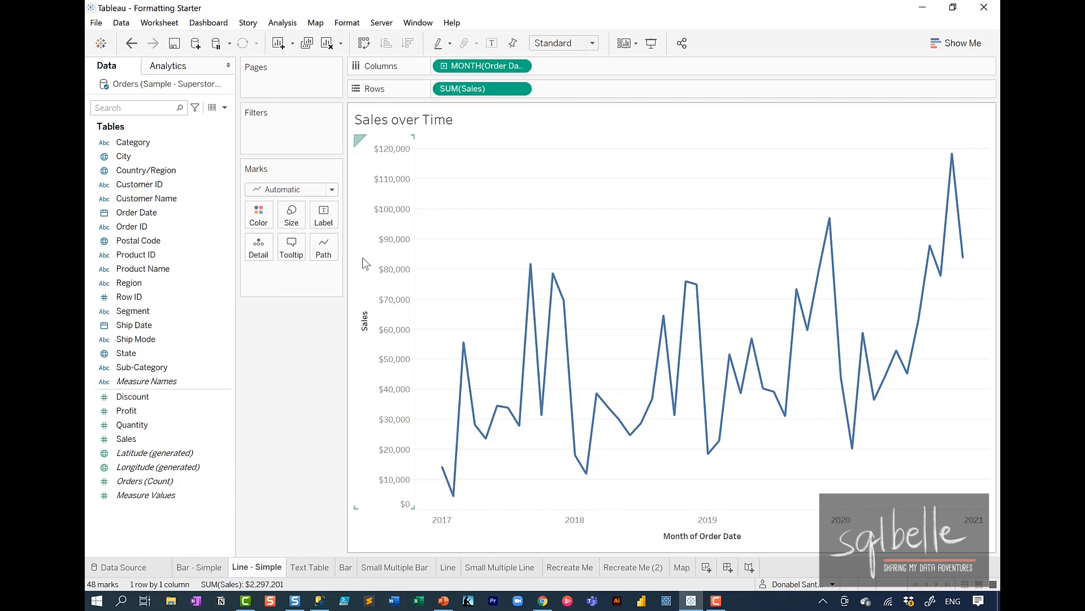
pyautogui.click(324, 249)
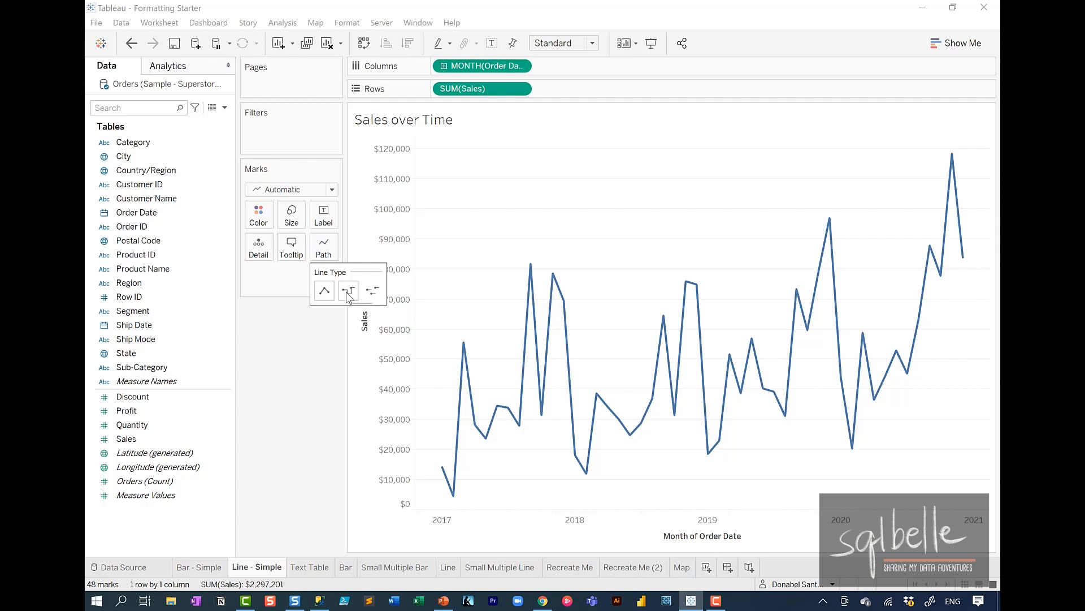
pyautogui.click(346, 292)
pyautogui.click(372, 290)
pyautogui.click(355, 294)
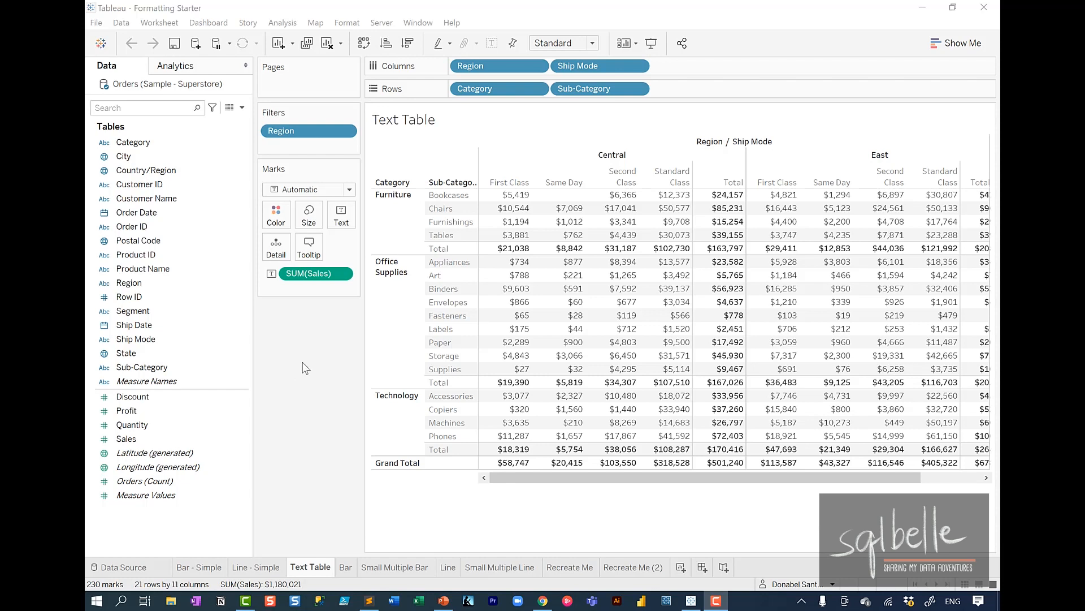
# Open the workbook-level formatting on the Text Table sheet and examine its font settings and the full set of line settings
pyautogui.click(358, 26)
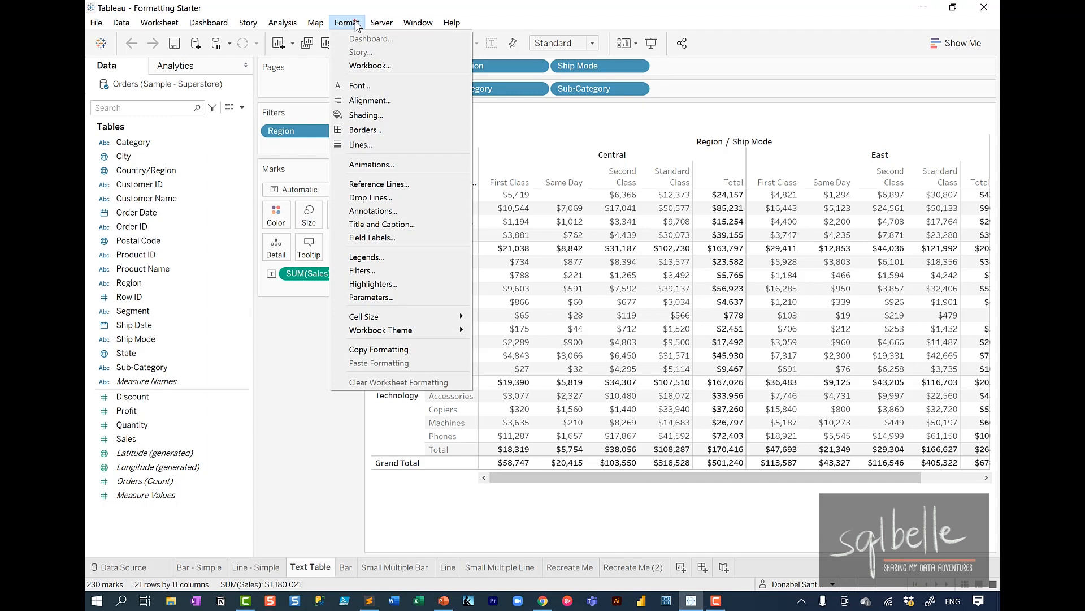
pyautogui.moveTo(392, 54)
pyautogui.mouseDown()
pyautogui.moveTo(352, 75)
pyautogui.moveTo(391, 55)
pyautogui.mouseUp()
pyautogui.moveTo(440, 117); pyautogui.dragTo(378, 320)
pyautogui.press('Escape')
pyautogui.click(364, 67)
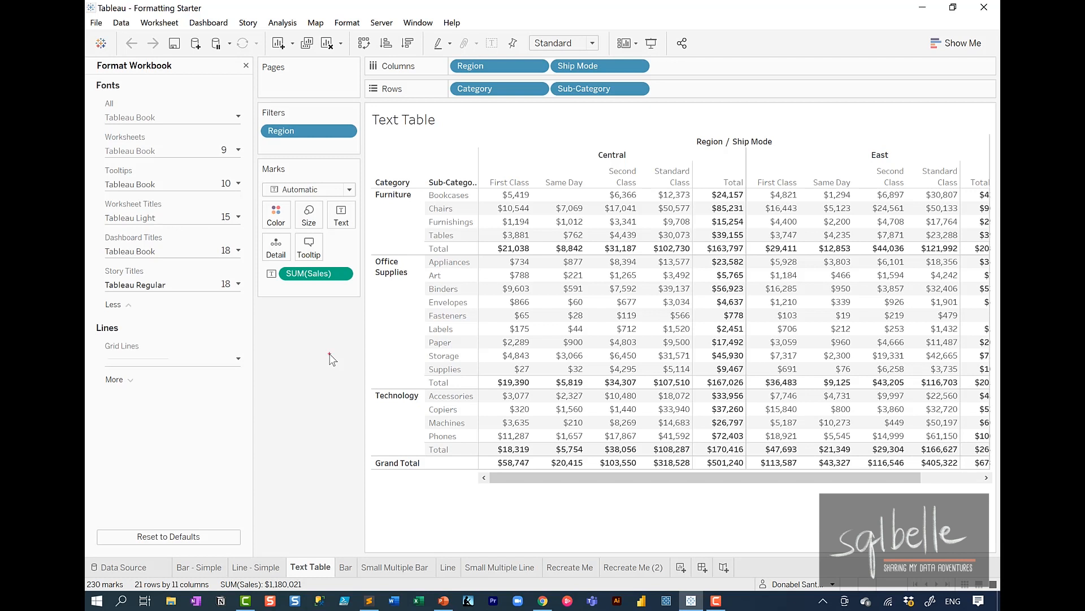
pyautogui.moveTo(240, 72)
pyautogui.mouseDown()
pyautogui.moveTo(135, 91)
pyautogui.moveTo(214, 394)
pyautogui.moveTo(233, 90)
pyautogui.mouseUp()
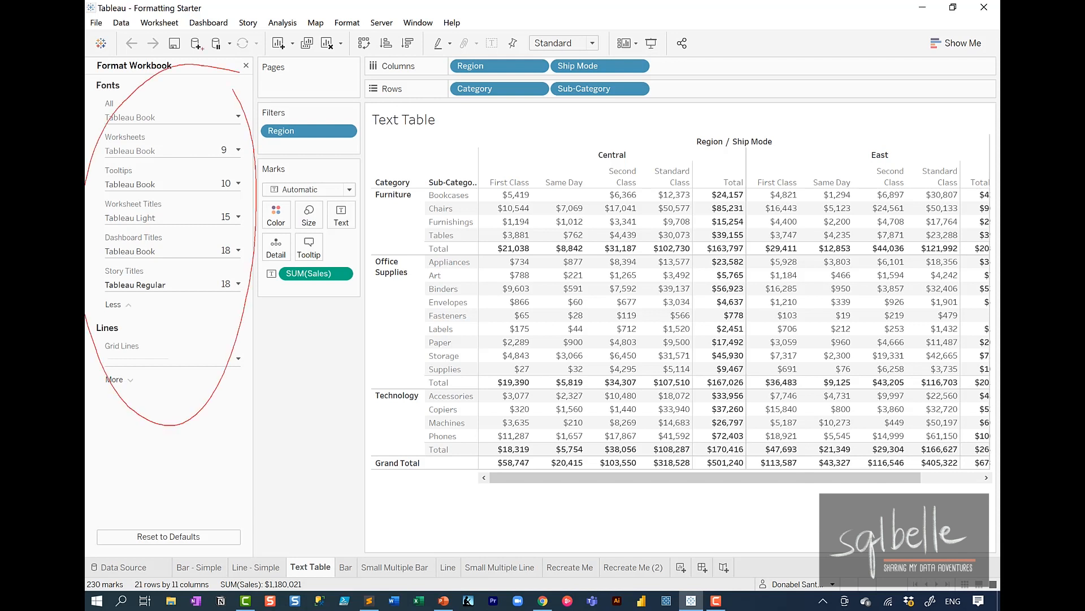
pyautogui.press('Escape')
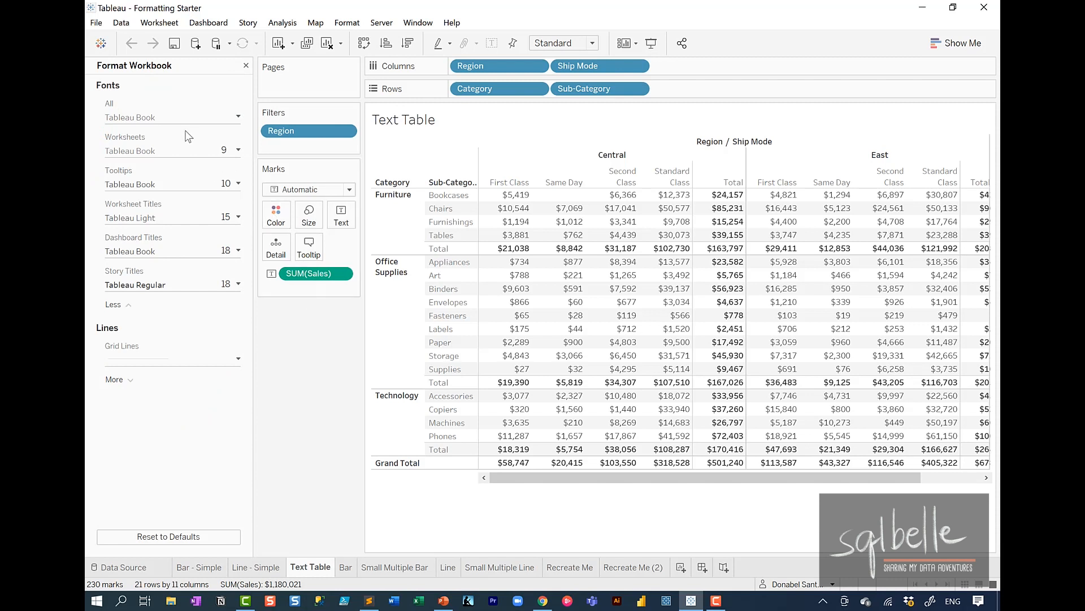
pyautogui.click(130, 380)
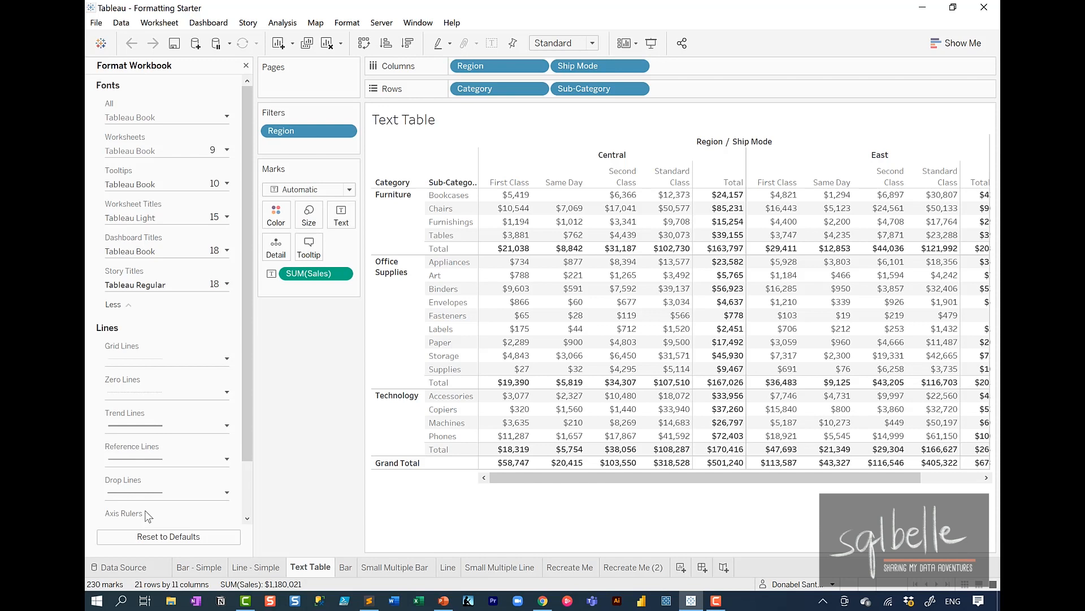
# Examine the format settings of the Category and SUM(Sales) fields, the Furniture header, and the Region / Ship Mode field labels
pyautogui.click(539, 88)
pyautogui.click(494, 169)
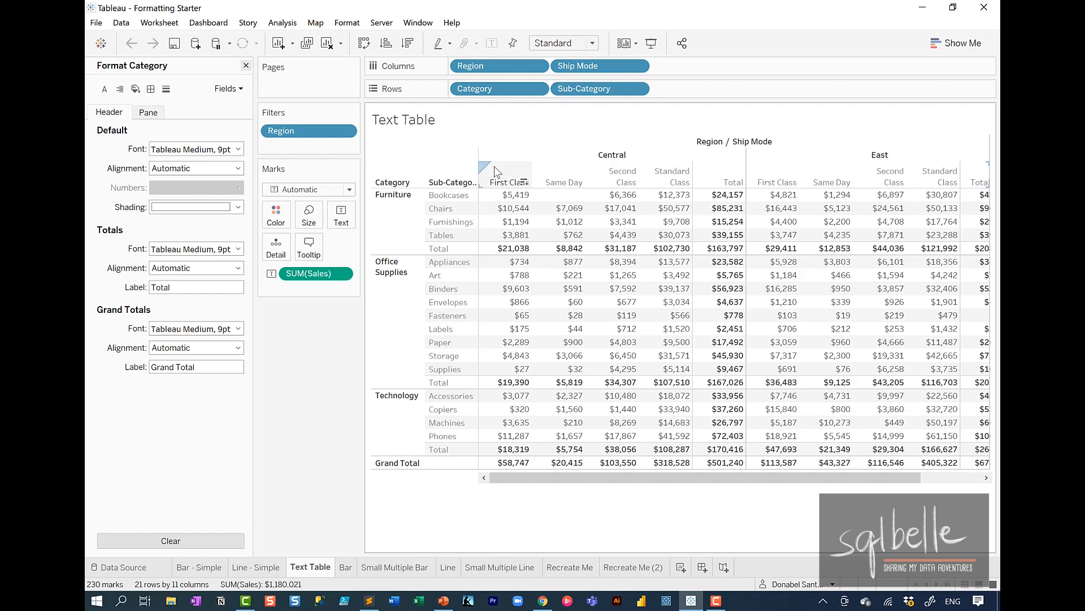
pyautogui.click(342, 275)
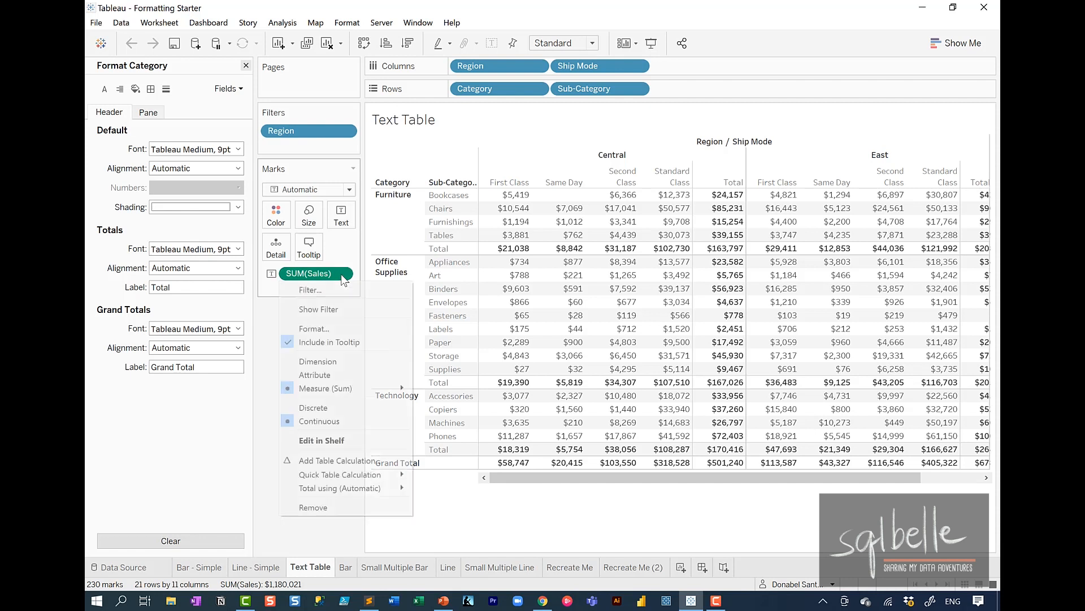
pyautogui.click(323, 328)
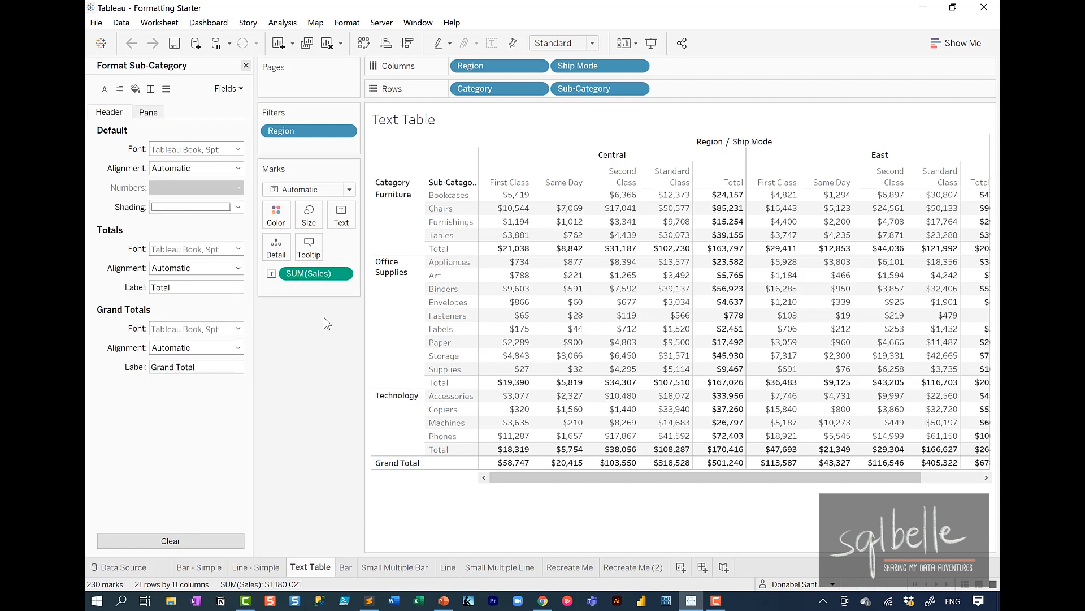
pyautogui.click(402, 226)
pyautogui.rightClick(402, 227)
pyautogui.click(436, 285)
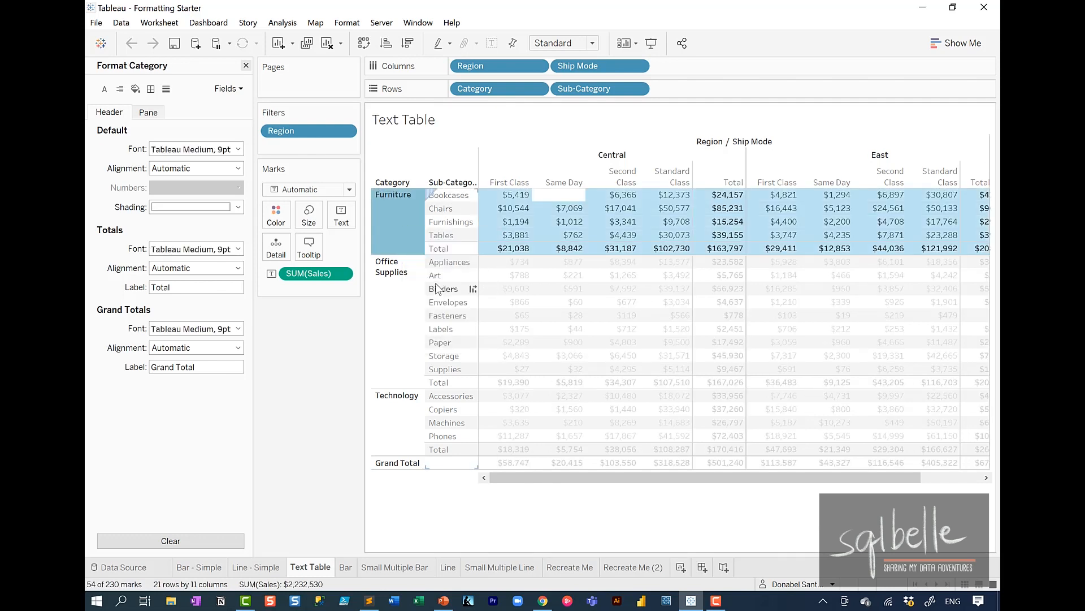
pyautogui.rightClick(716, 143)
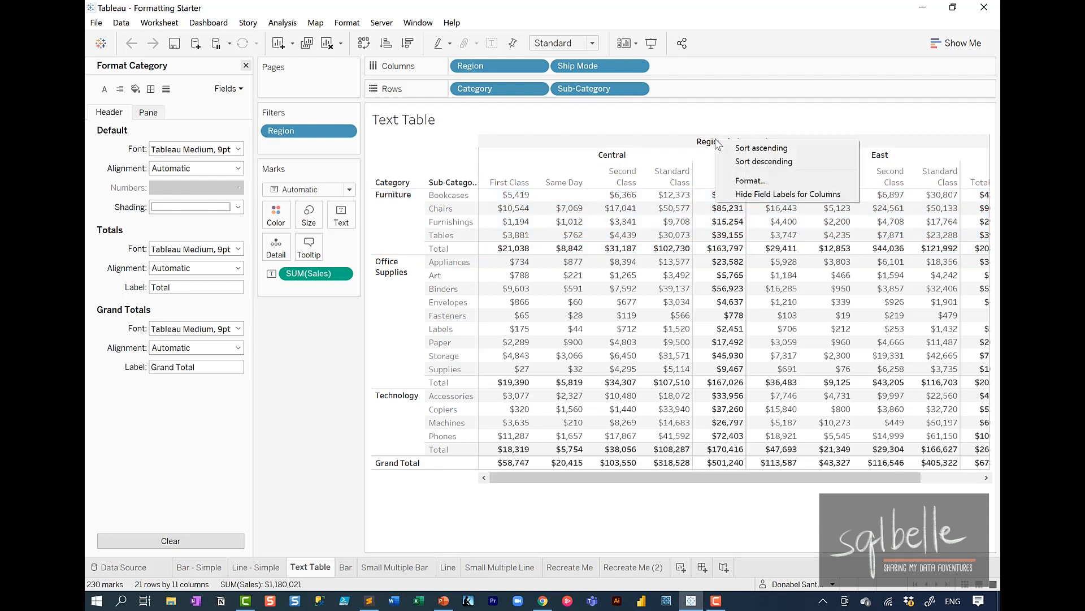
pyautogui.click(737, 181)
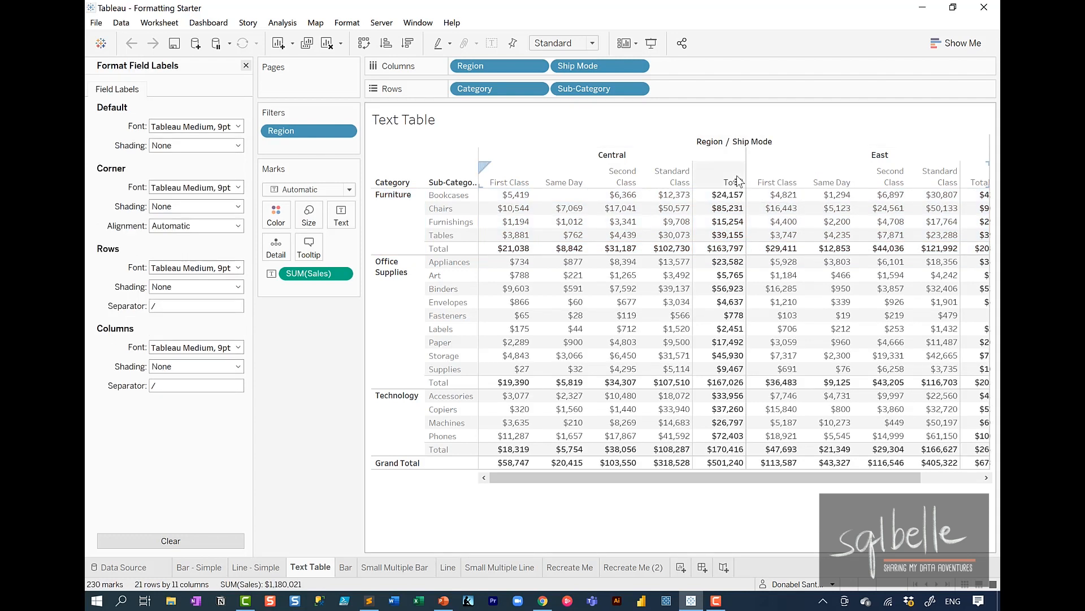
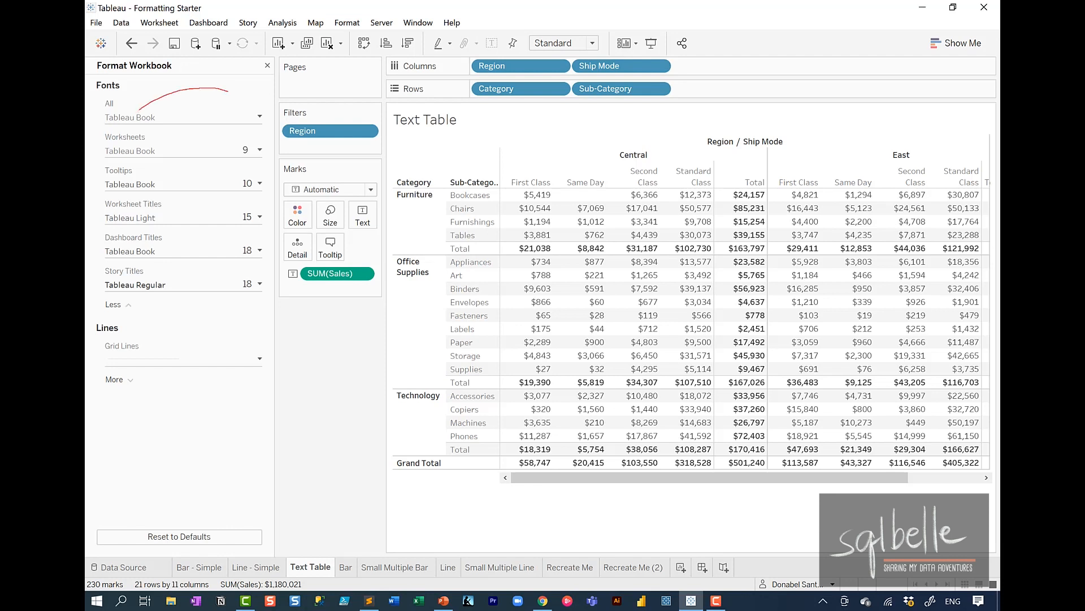
# Colour all workbook fonts orange in the workbook formatting and check the effect on the Line - Simple sheet
pyautogui.moveTo(224, 328)
pyautogui.mouseDown()
pyautogui.moveTo(115, 380)
pyautogui.moveTo(229, 330)
pyautogui.mouseUp()
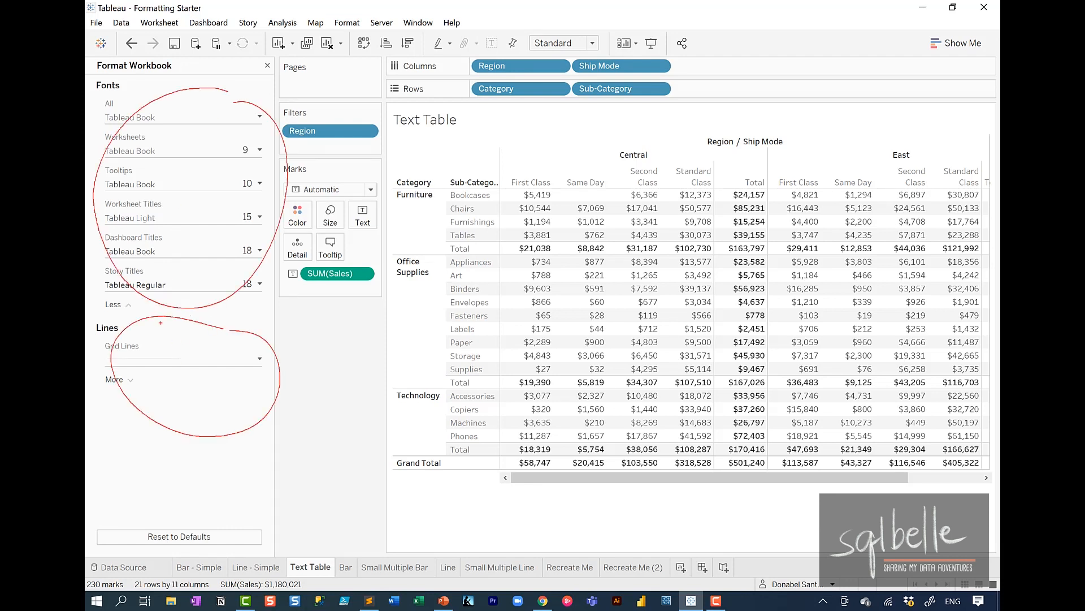
pyautogui.press('Escape')
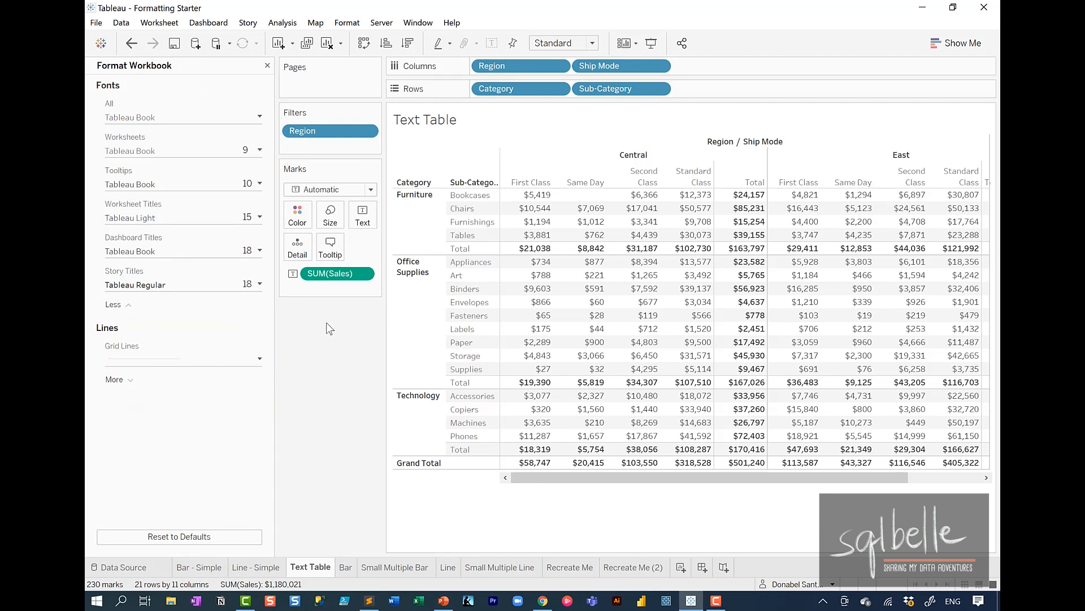
pyautogui.click(190, 117)
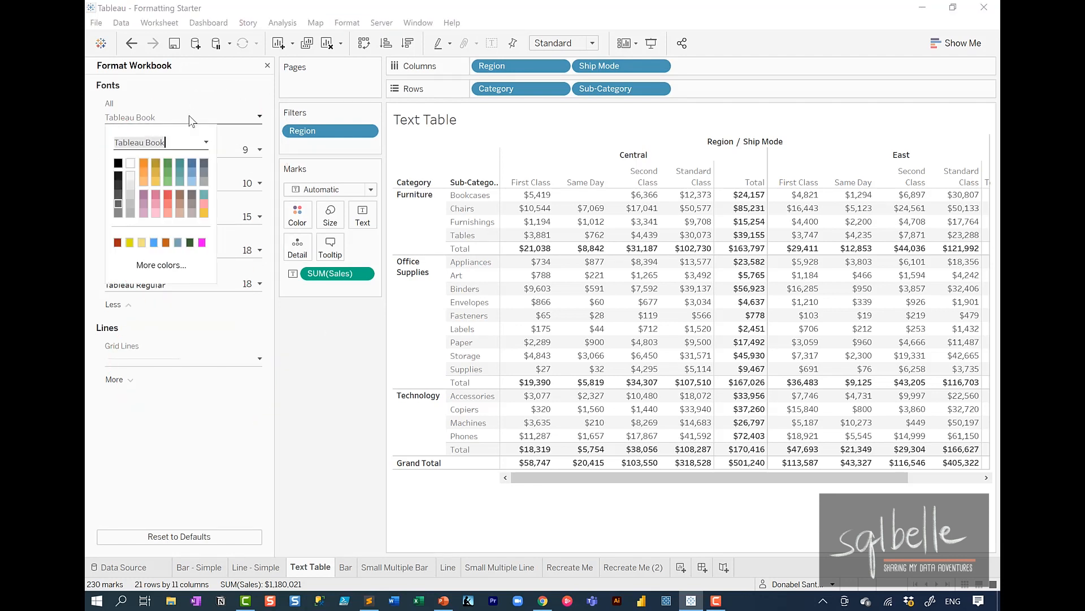
pyautogui.click(144, 163)
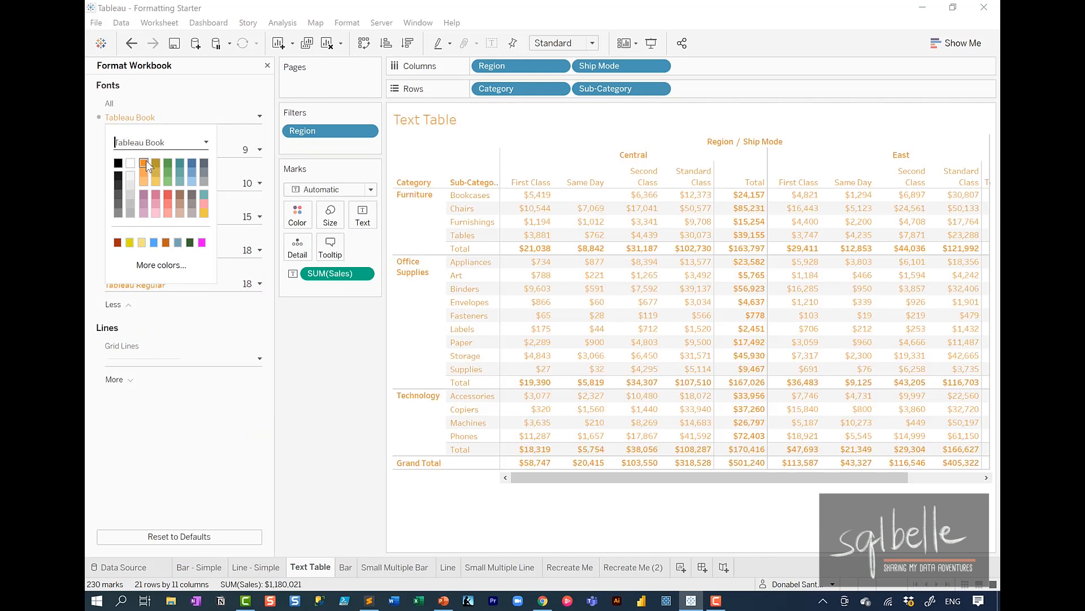
pyautogui.moveTo(863, 146)
pyautogui.mouseDown()
pyautogui.moveTo(463, 189)
pyautogui.moveTo(831, 489)
pyautogui.moveTo(765, 134)
pyautogui.mouseUp()
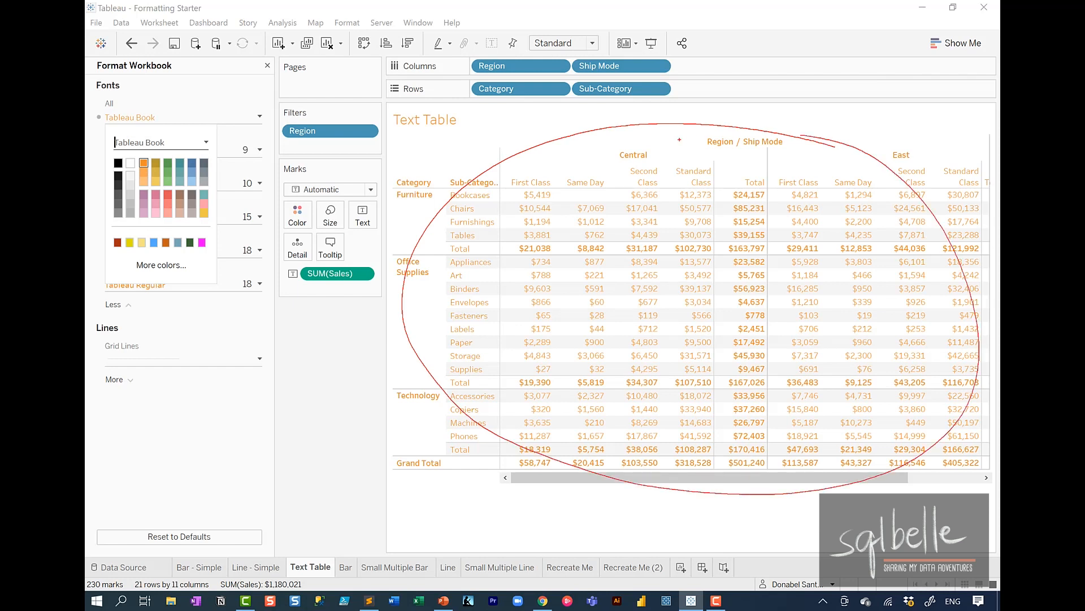
pyautogui.press('Escape')
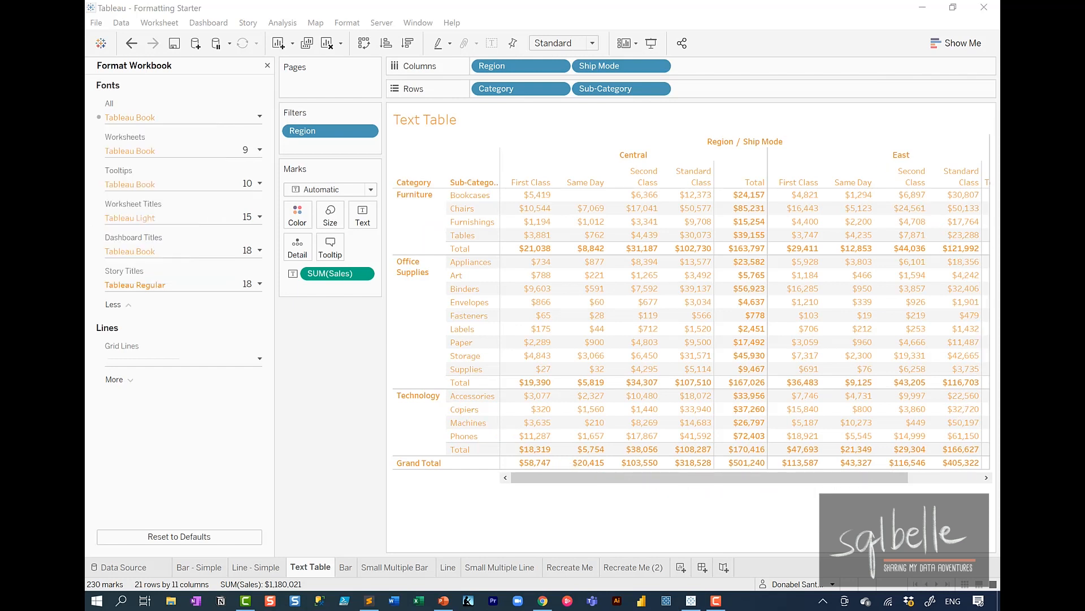
pyautogui.click(270, 571)
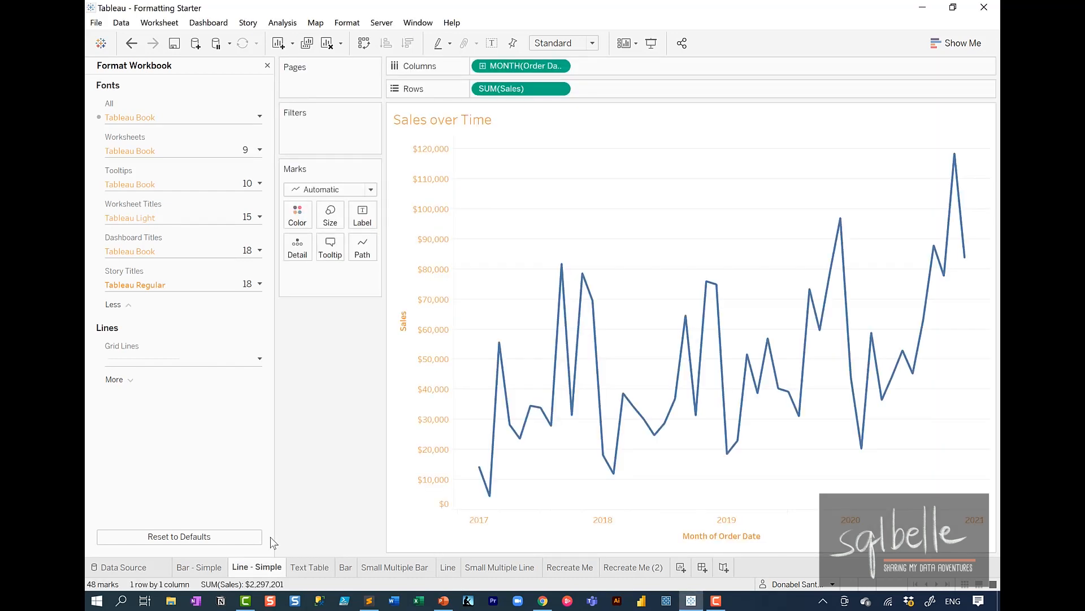
# Reset the colour of all workbook fonts to the default and return to the Text Table sheet
pyautogui.click(99, 117)
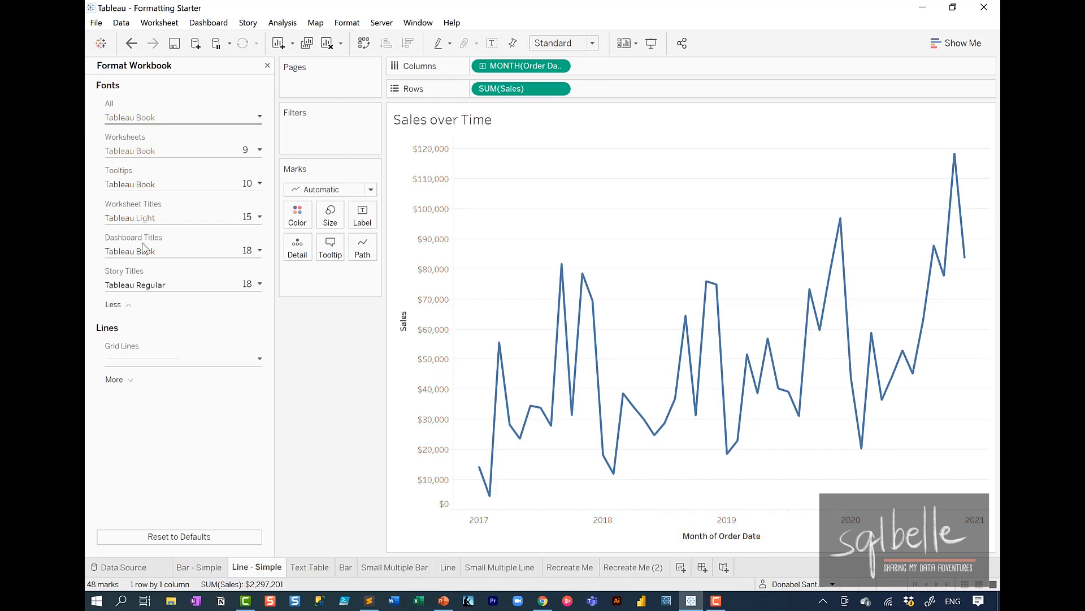
pyautogui.click(321, 570)
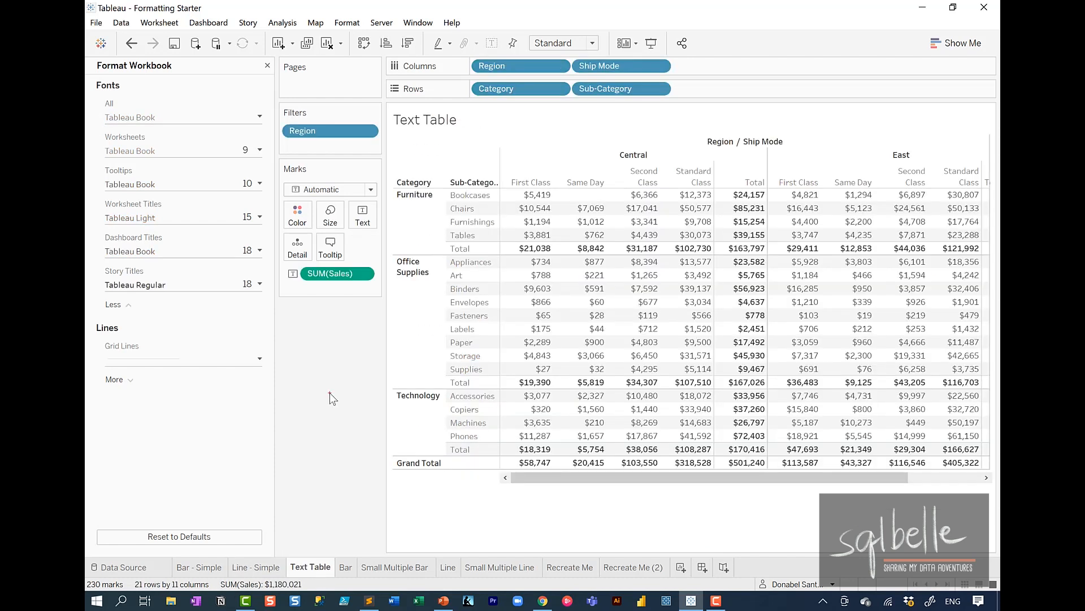
# Show all workbook line settings and examine the options from Grid Lines down to Axis Ticks
pyautogui.moveTo(182, 197)
pyautogui.mouseDown()
pyautogui.moveTo(104, 201)
pyautogui.moveTo(177, 195)
pyautogui.moveTo(96, 252)
pyautogui.moveTo(165, 230)
pyautogui.moveTo(105, 271)
pyautogui.moveTo(170, 257)
pyautogui.mouseUp()
pyautogui.press('Escape')
pyautogui.click(127, 381)
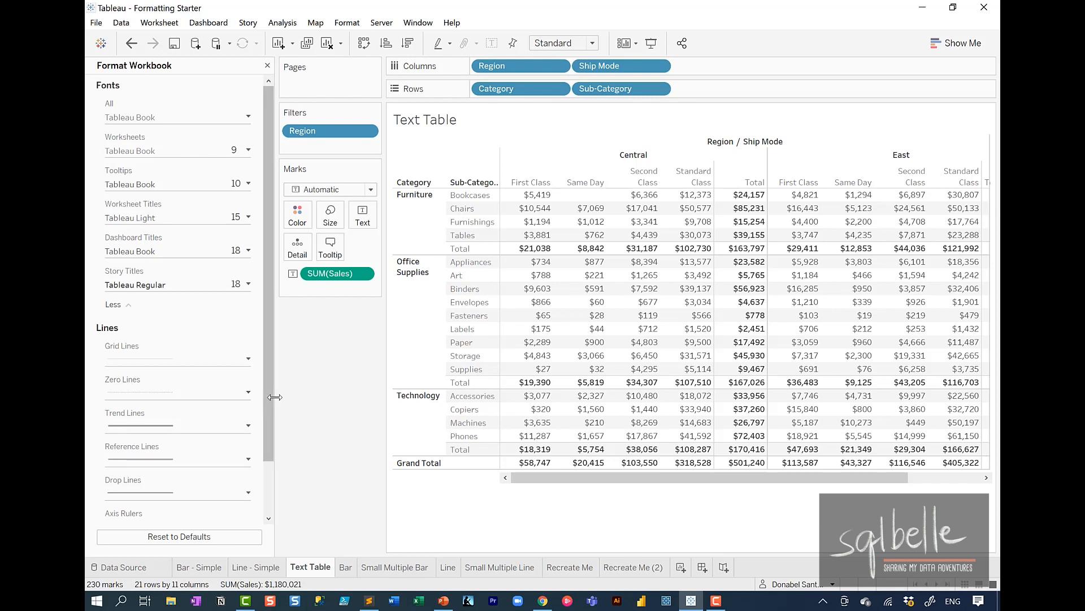
pyautogui.moveTo(269, 402)
pyautogui.mouseDown()
pyautogui.moveTo(279, 480)
pyautogui.moveTo(249, 290)
pyautogui.mouseUp()
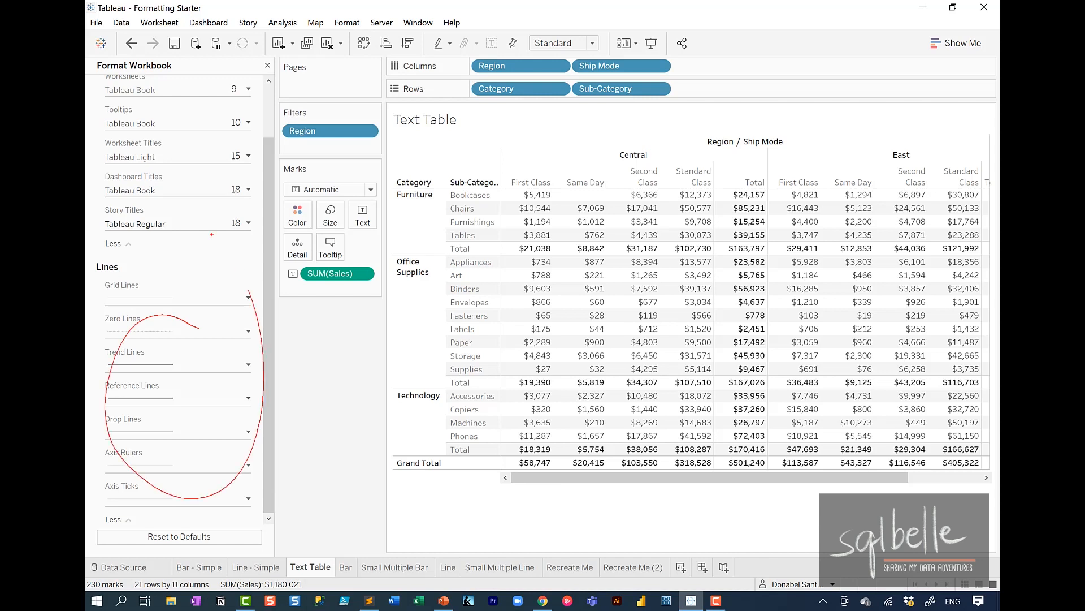
# Review the Cell Size options, and make the text table's columns narrower and its rows taller
pyautogui.click(347, 23)
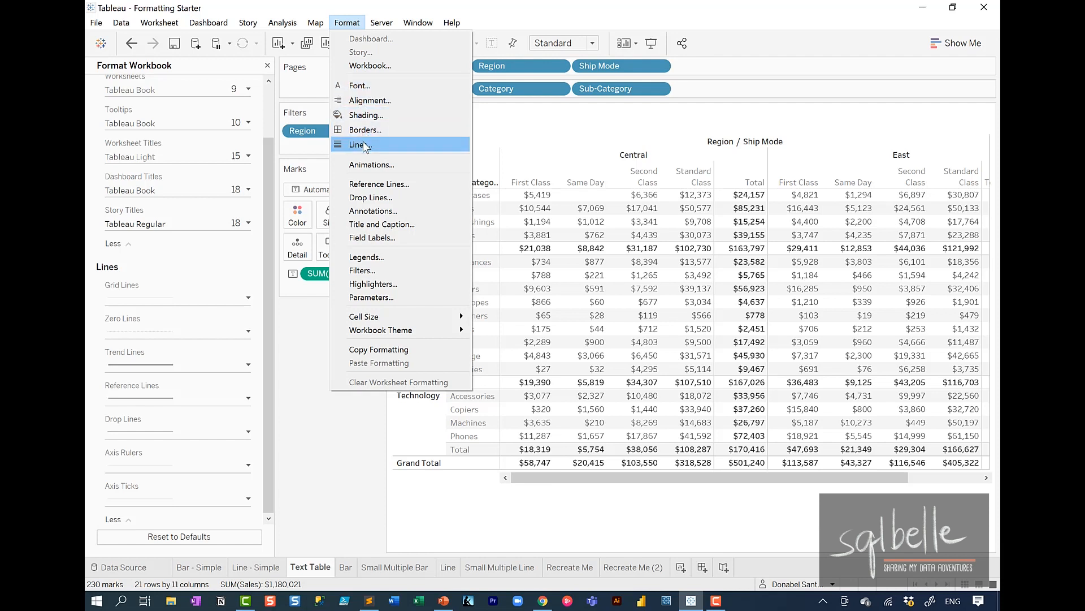
pyautogui.moveTo(396, 316)
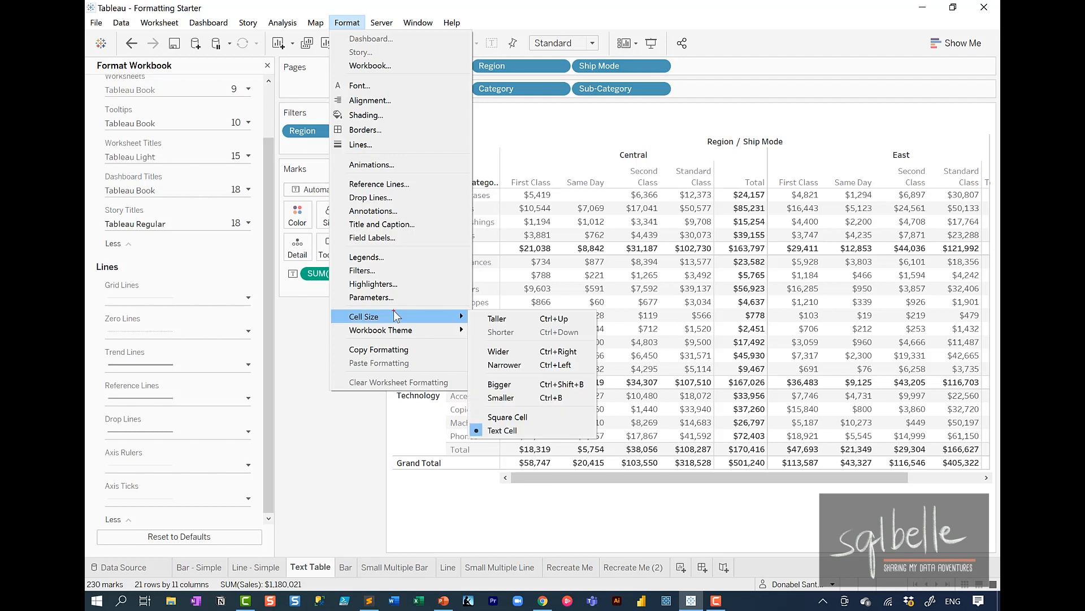
pyautogui.moveTo(523, 300)
pyautogui.mouseDown()
pyautogui.moveTo(361, 390)
pyautogui.moveTo(591, 322)
pyautogui.moveTo(498, 287)
pyautogui.mouseUp()
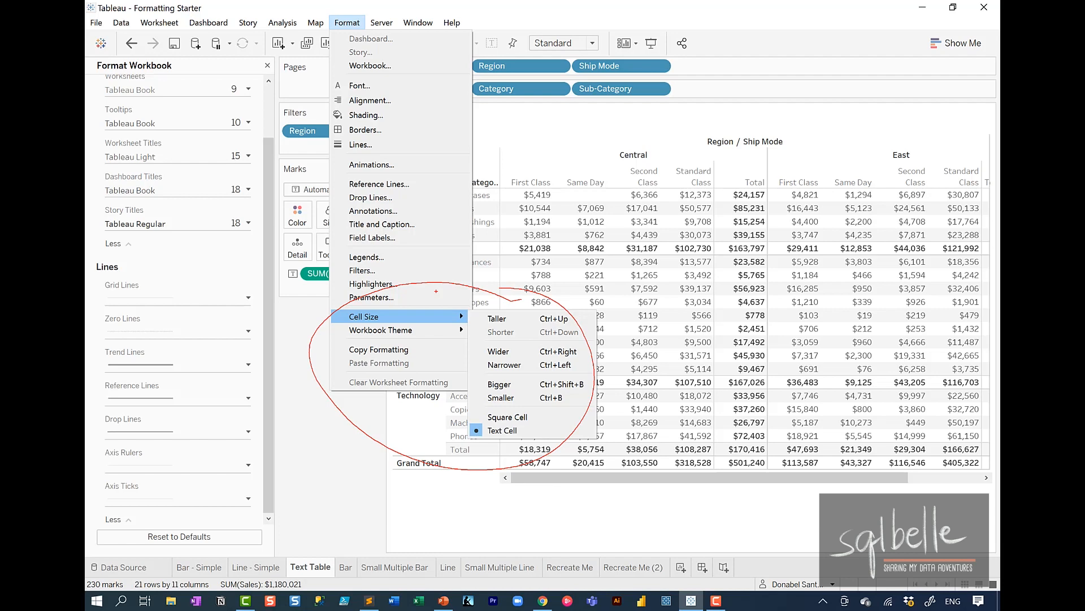
pyautogui.press('Escape')
pyautogui.hotkey('ctrl', 'Left')
pyautogui.hotkey('ctrl', 'Up')
pyautogui.hotkey('ctrl', 'Up')
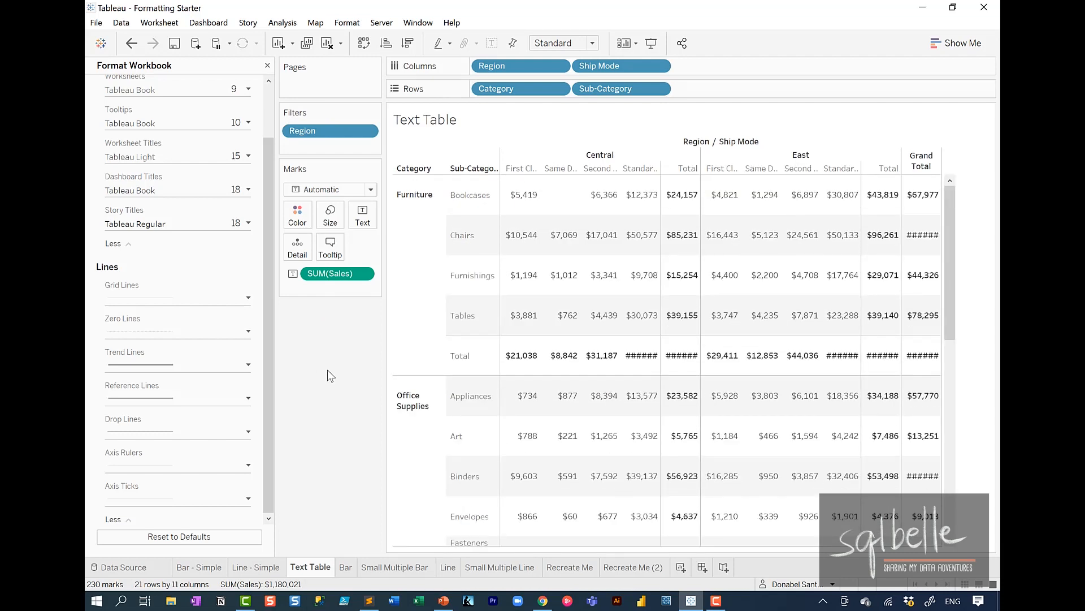
# Shrink the text table's rows back to their original height, widen the columns, and narrow them back to their original width
pyautogui.hotkey('ctrl', 'Down')
pyautogui.hotkey('ctrl', 'Down')
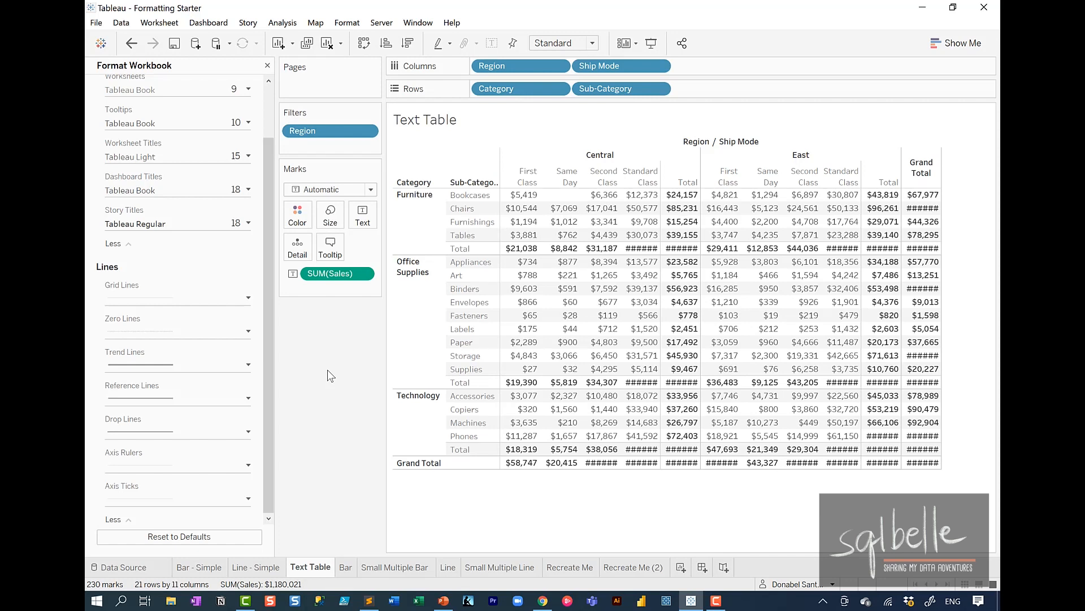
pyautogui.hotkey('ctrl', 'Right')
pyautogui.hotkey('ctrl', 'Right')
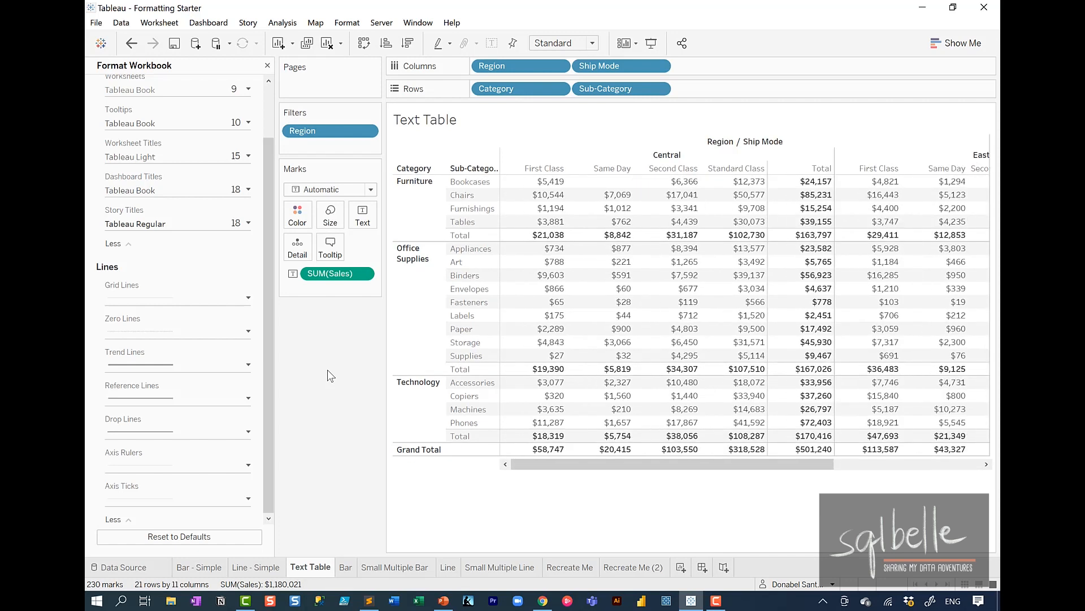
pyautogui.hotkey('ctrl', 'Left')
pyautogui.hotkey('ctrl', 'Left')
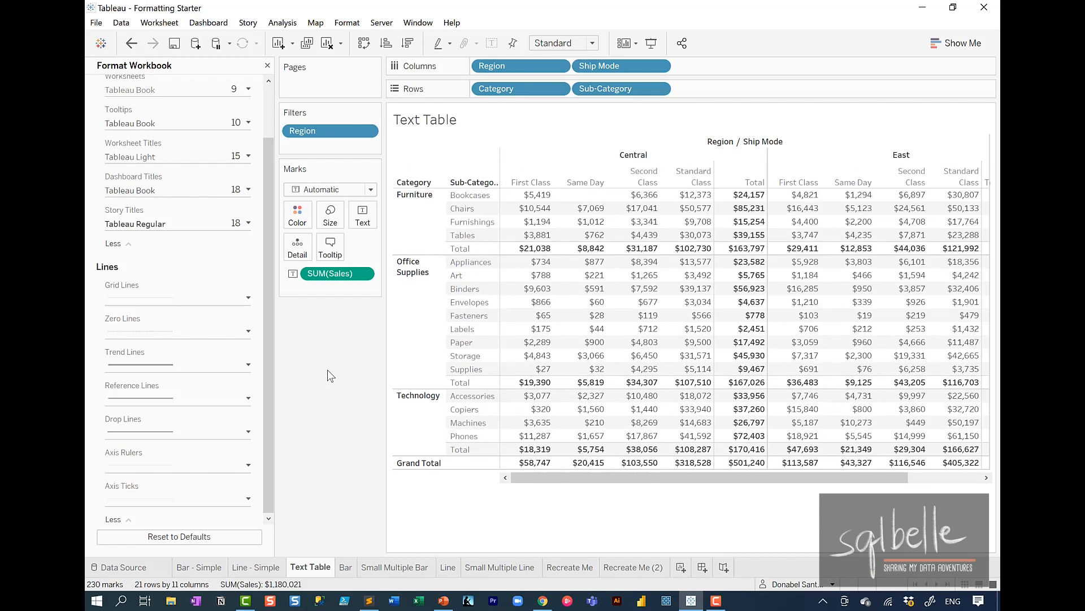
# Try the Modern and Classic workbook themes on the text table, and restore the Default theme
pyautogui.click(347, 22)
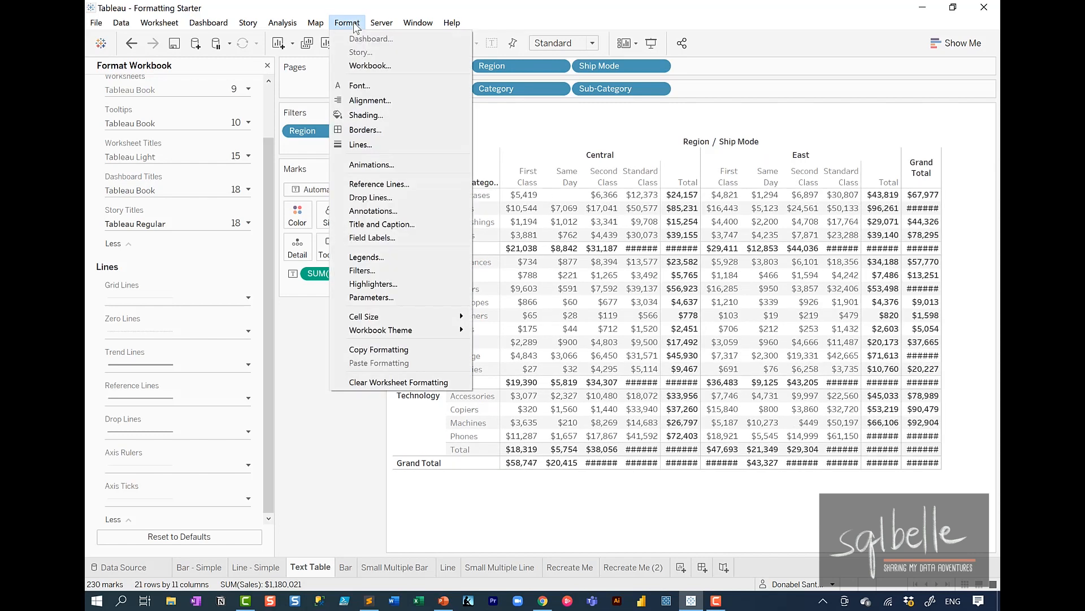
pyautogui.moveTo(373, 332)
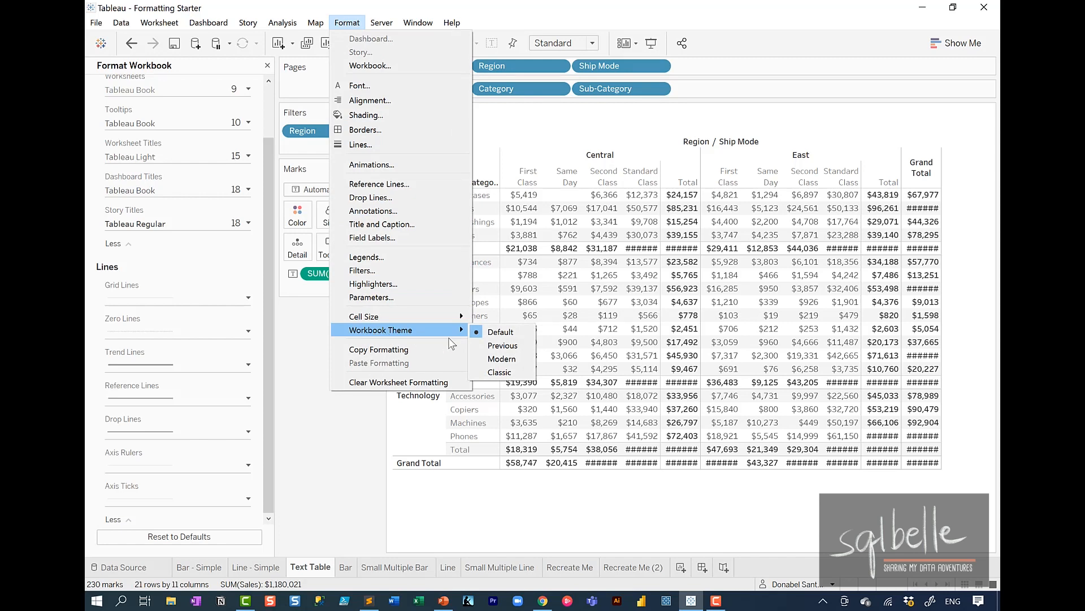
pyautogui.click(501, 360)
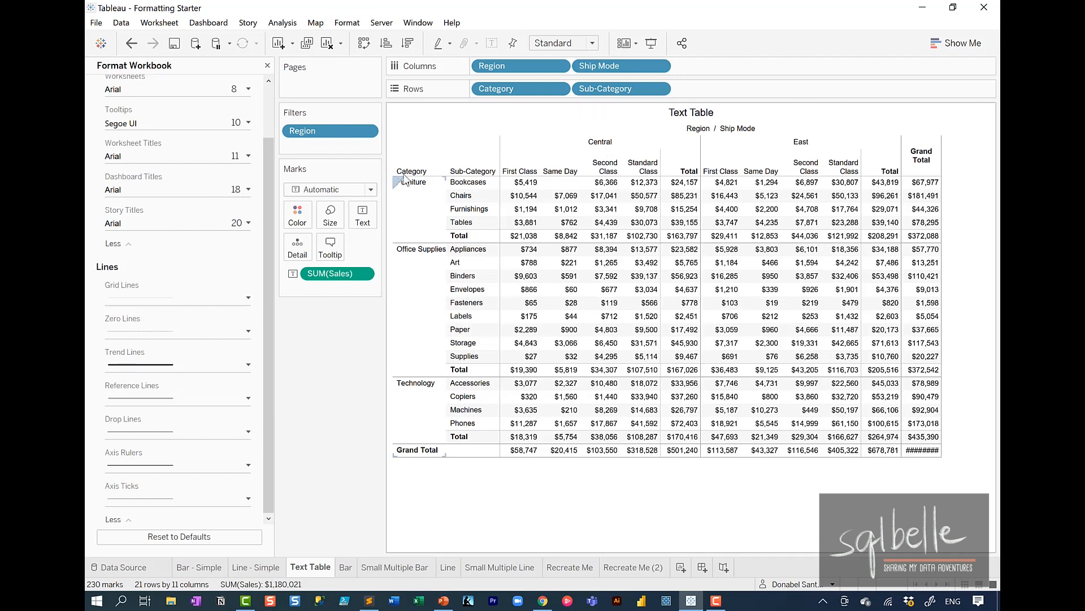
pyautogui.click(347, 22)
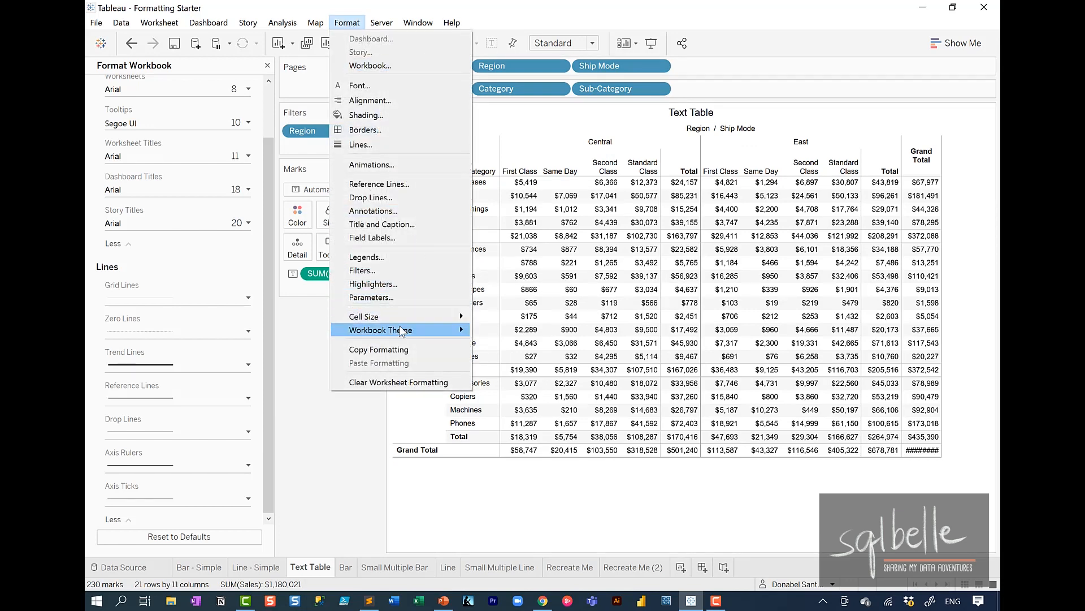
pyautogui.moveTo(400, 328)
pyautogui.click(490, 370)
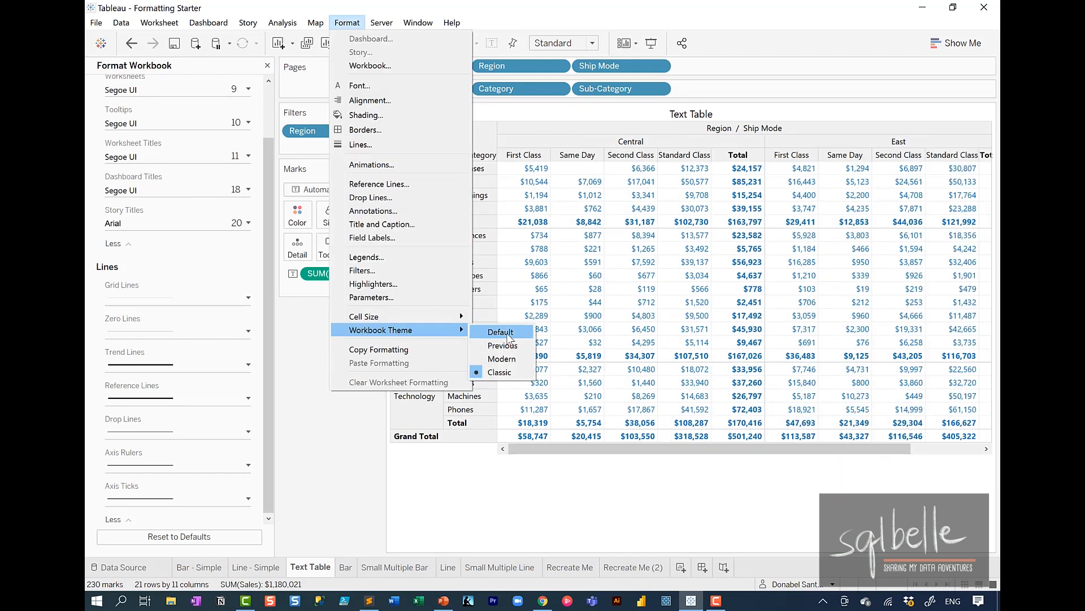
pyautogui.click(504, 333)
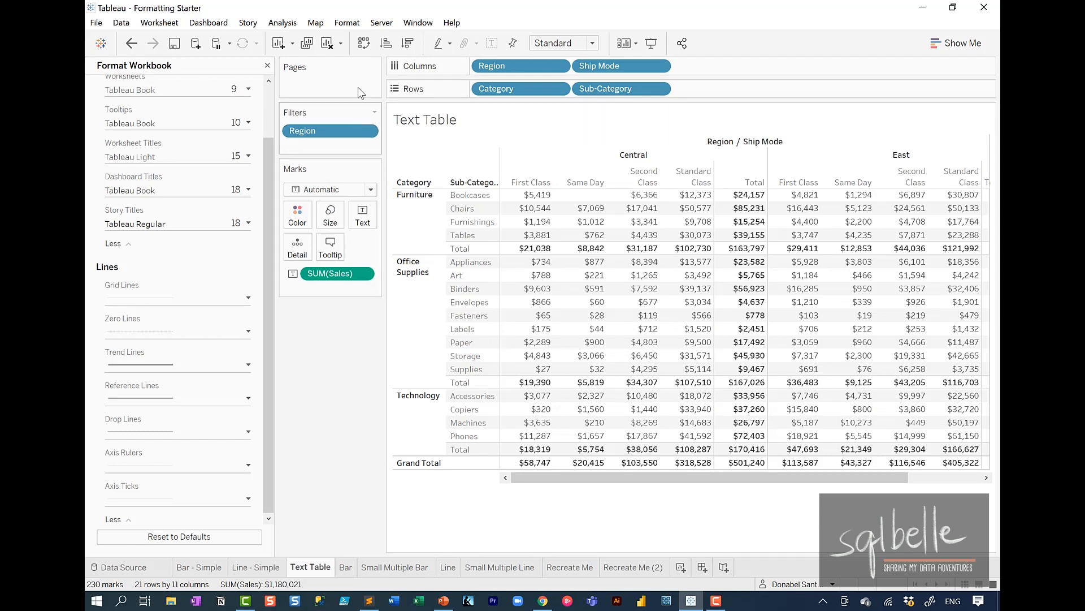
# Open the font formatting for the text table, colour the default worksheet font orange, and clear the font formatting
pyautogui.click(347, 23)
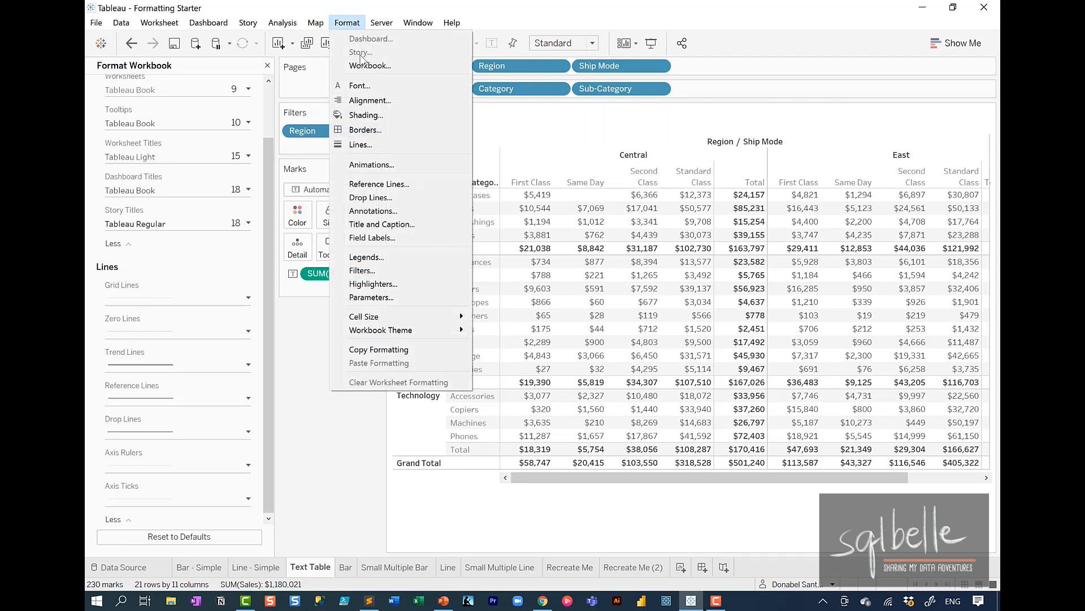
pyautogui.click(370, 83)
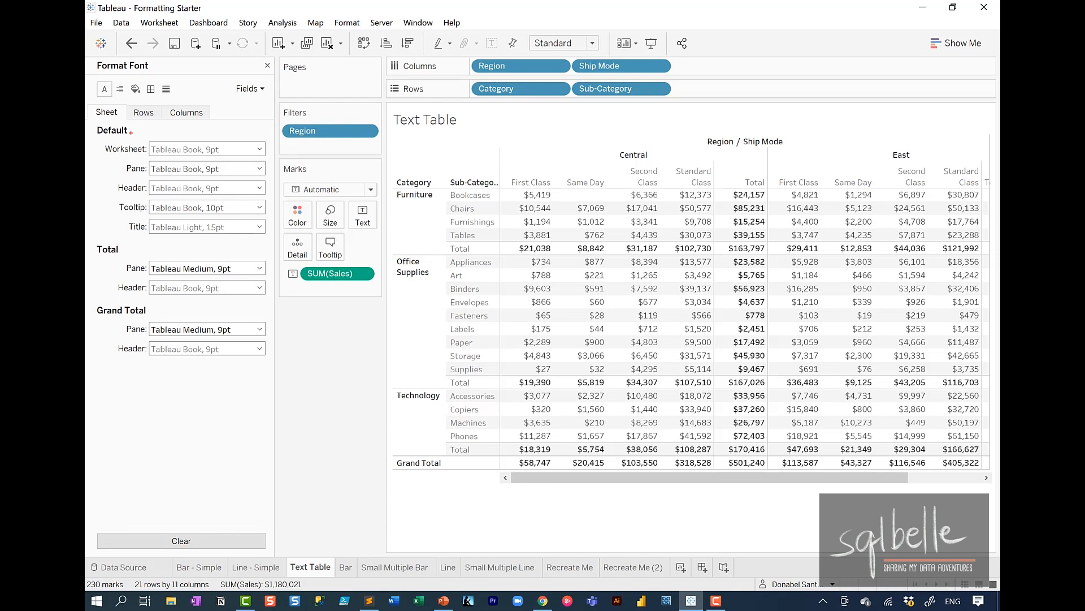
pyautogui.moveTo(137, 132)
pyautogui.mouseDown()
pyautogui.moveTo(96, 154)
pyautogui.moveTo(142, 140)
pyautogui.mouseUp()
pyautogui.click(244, 149)
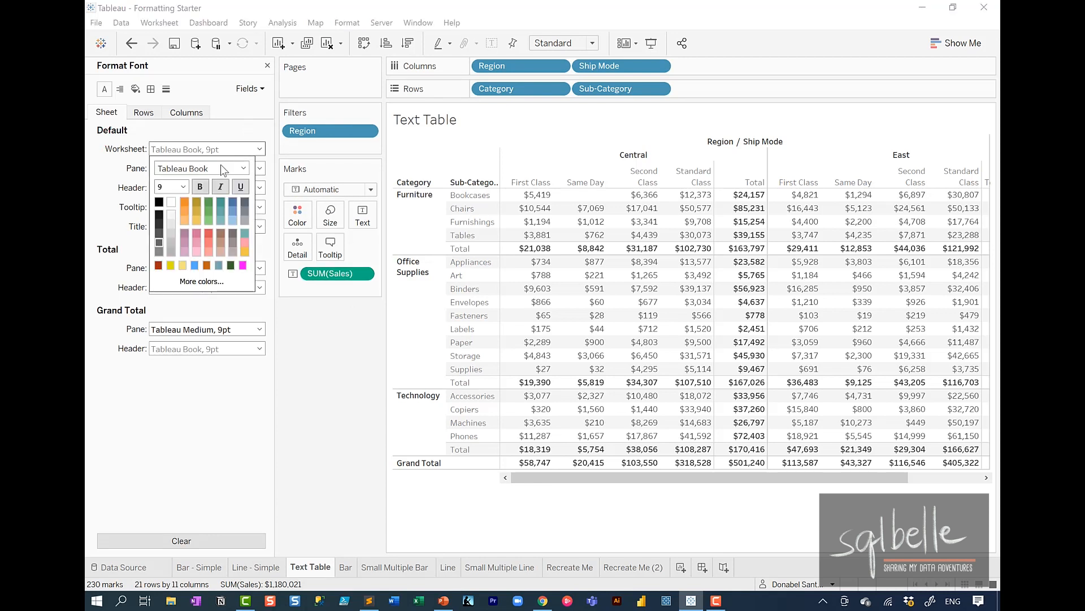
pyautogui.click(183, 202)
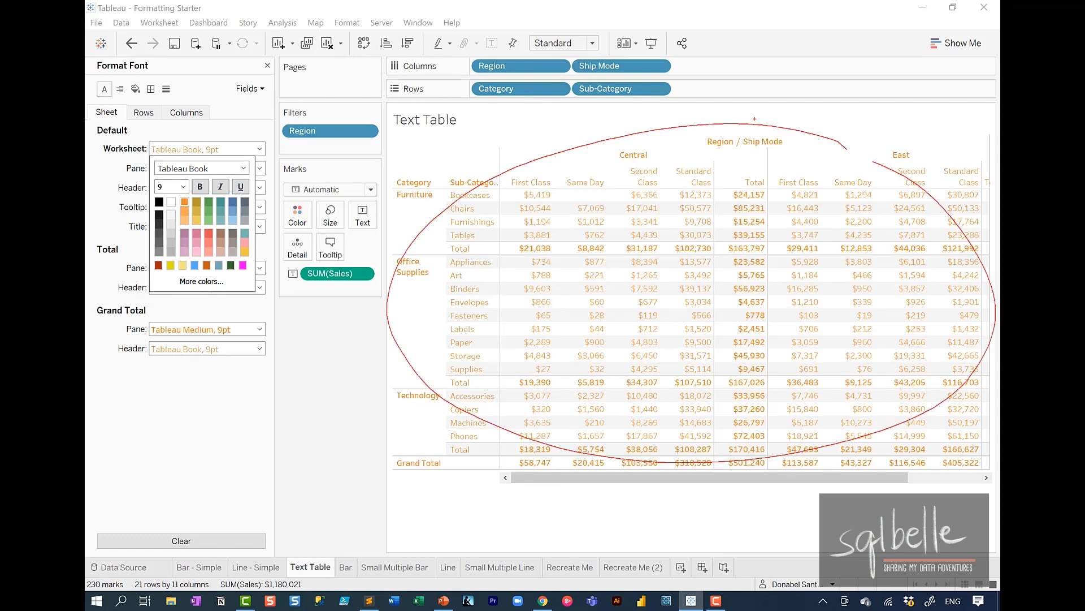
pyautogui.moveTo(465, 101)
pyautogui.mouseDown()
pyautogui.moveTo(428, 140)
pyautogui.moveTo(484, 113)
pyautogui.mouseUp()
pyautogui.press('Escape')
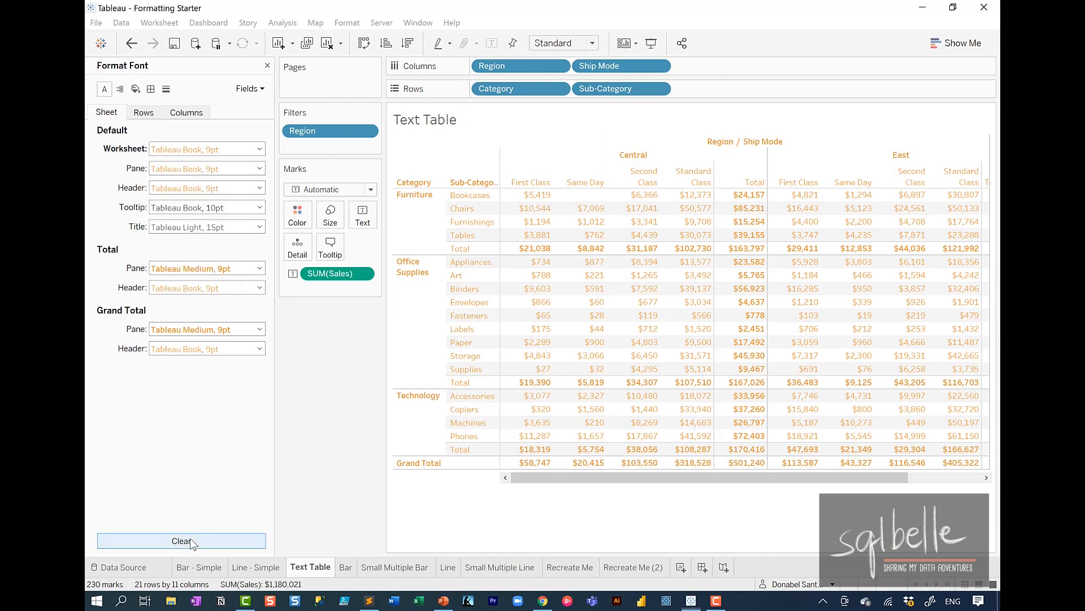
pyautogui.click(191, 540)
# Colour the default pane font orange so only the values in the table body are affected
pyautogui.click(207, 169)
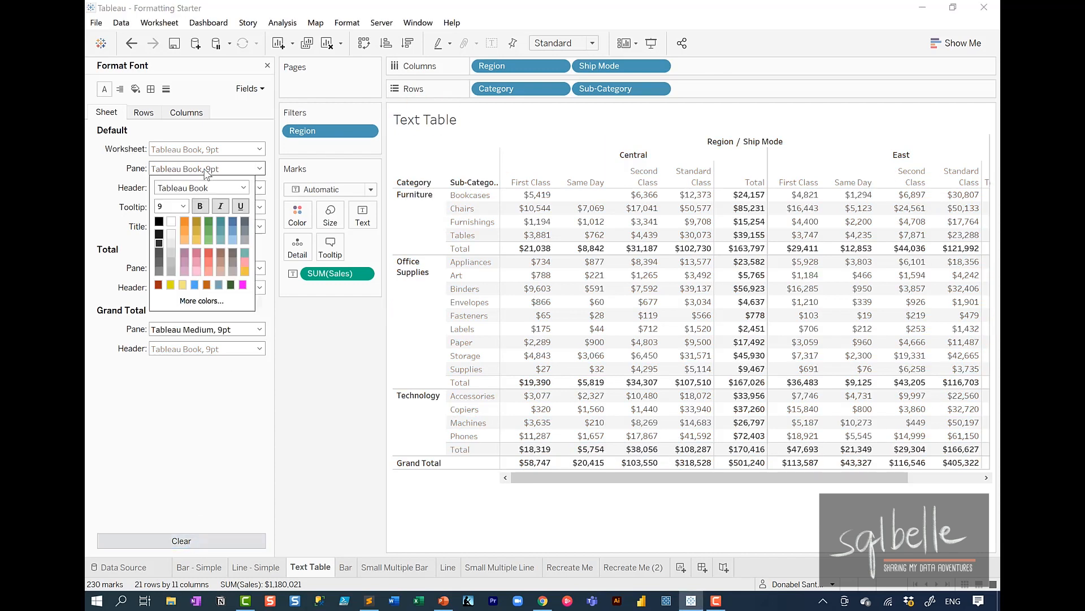
pyautogui.click(185, 222)
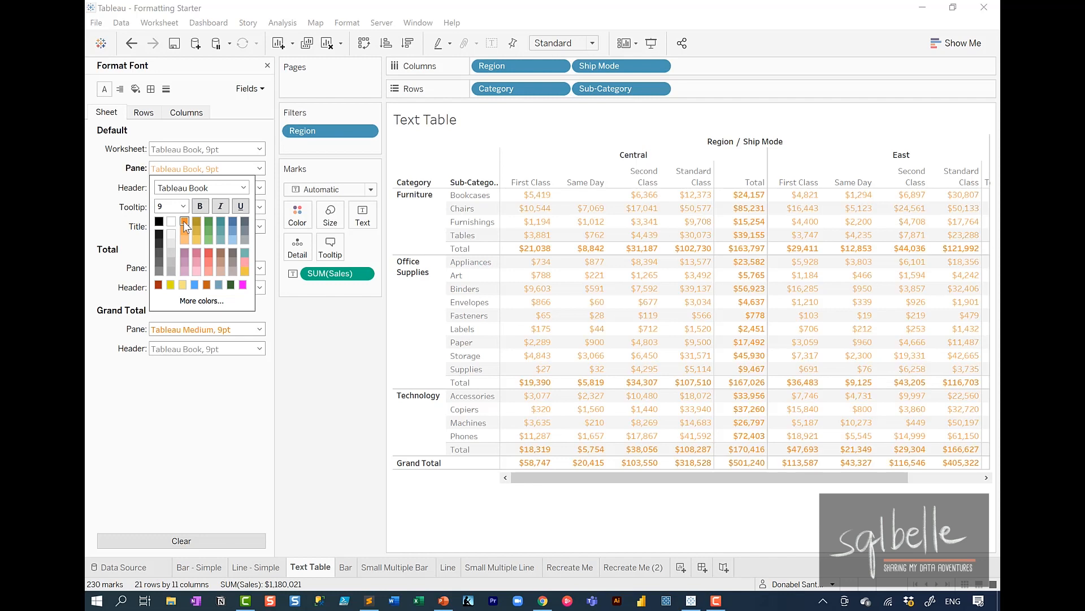
pyautogui.moveTo(669, 214); pyautogui.dragTo(933, 225)
pyautogui.moveTo(735, 198)
pyautogui.mouseDown()
pyautogui.moveTo(792, 455)
pyautogui.moveTo(932, 223)
pyautogui.mouseUp()
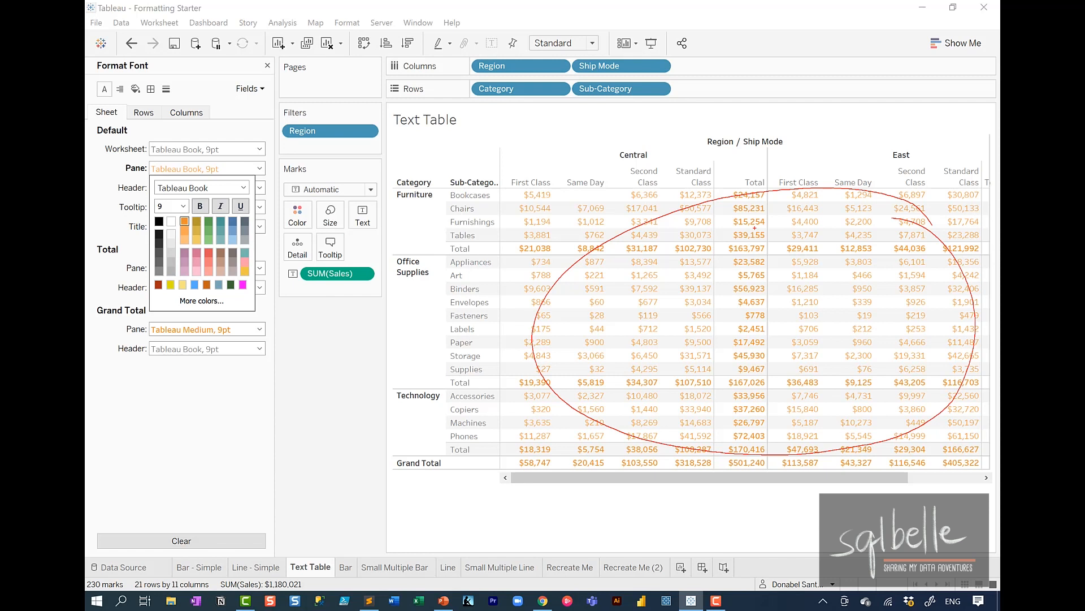
pyautogui.moveTo(360, 269)
pyautogui.mouseDown()
pyautogui.moveTo(365, 303)
pyautogui.moveTo(355, 255)
pyautogui.mouseUp()
pyautogui.press('Escape')
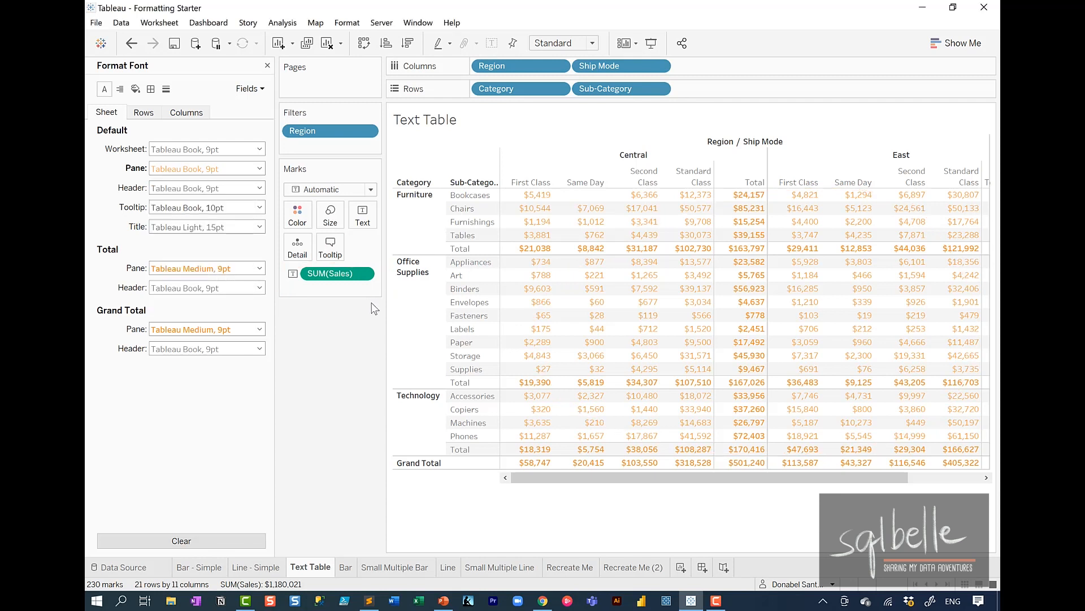
# Change the colour of the <SUM(Sales)> mark label text to dark red
pyautogui.click(363, 216)
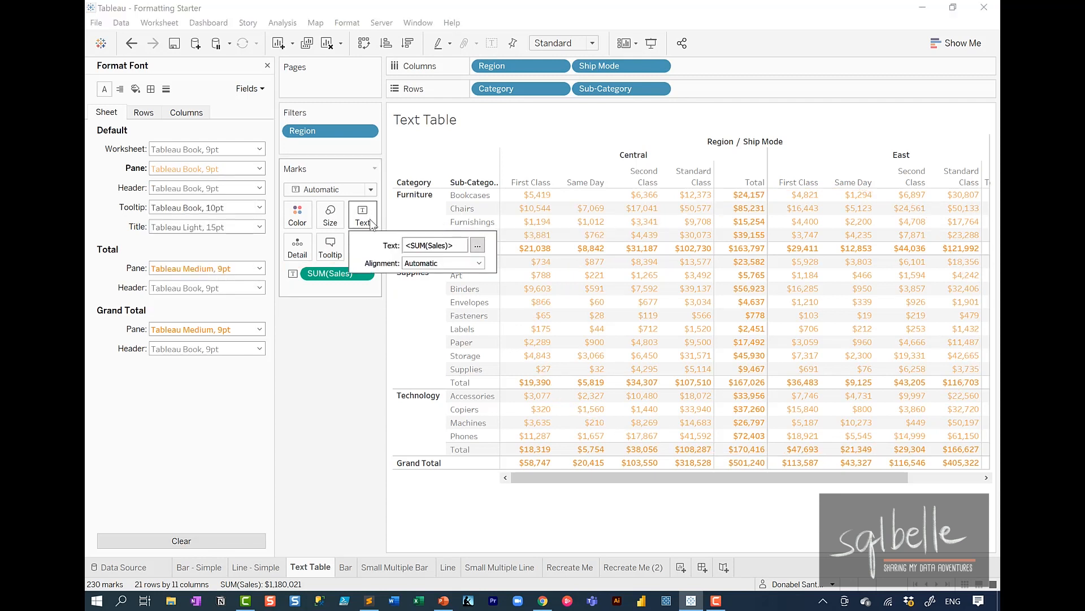
pyautogui.click(476, 246)
pyautogui.click(322, 214)
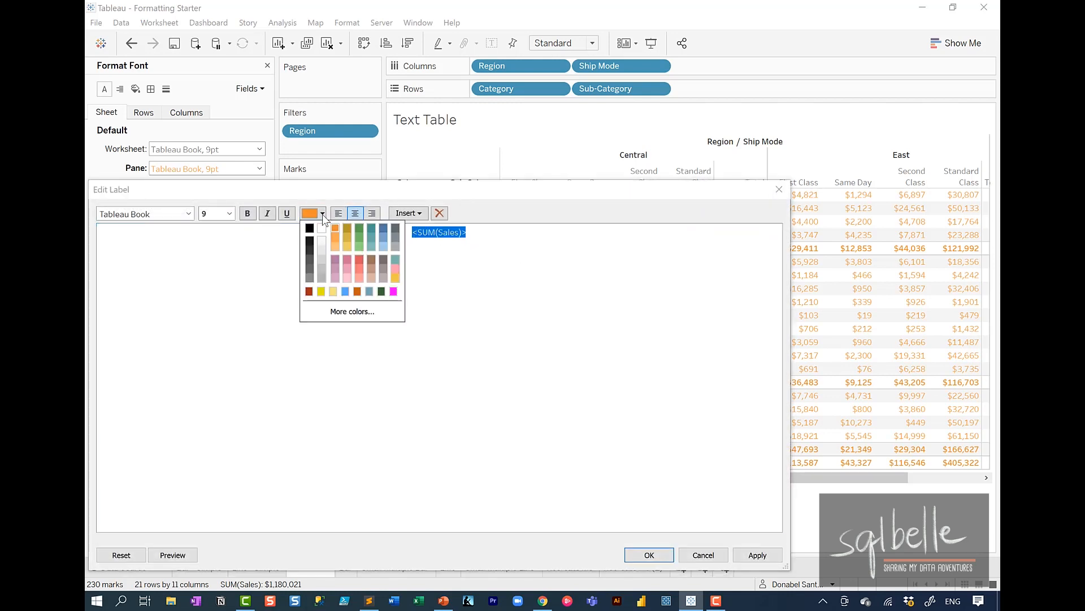
pyautogui.click(309, 291)
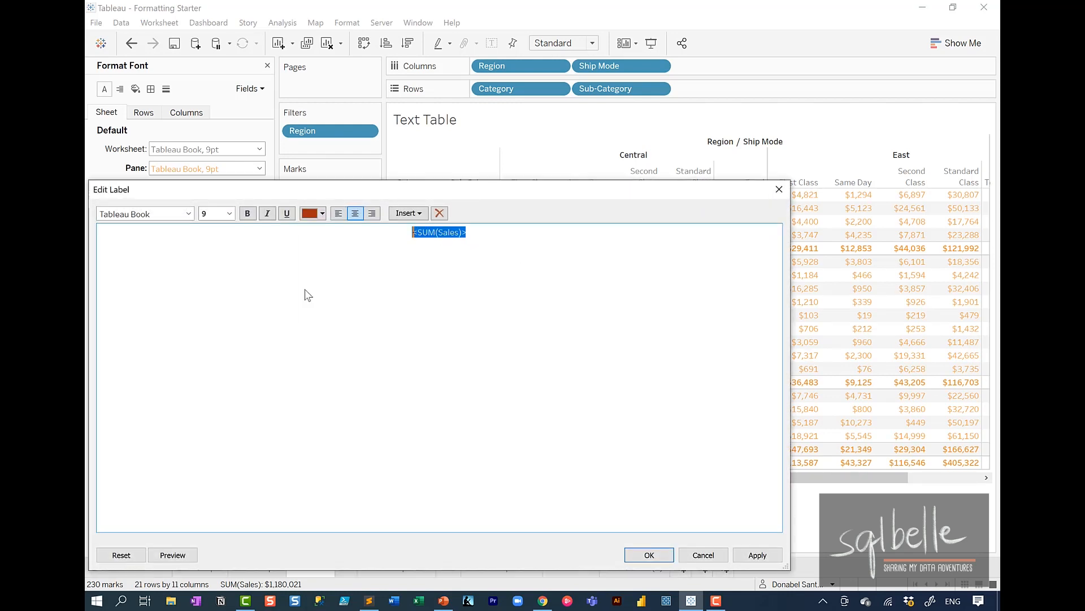
pyautogui.click(648, 554)
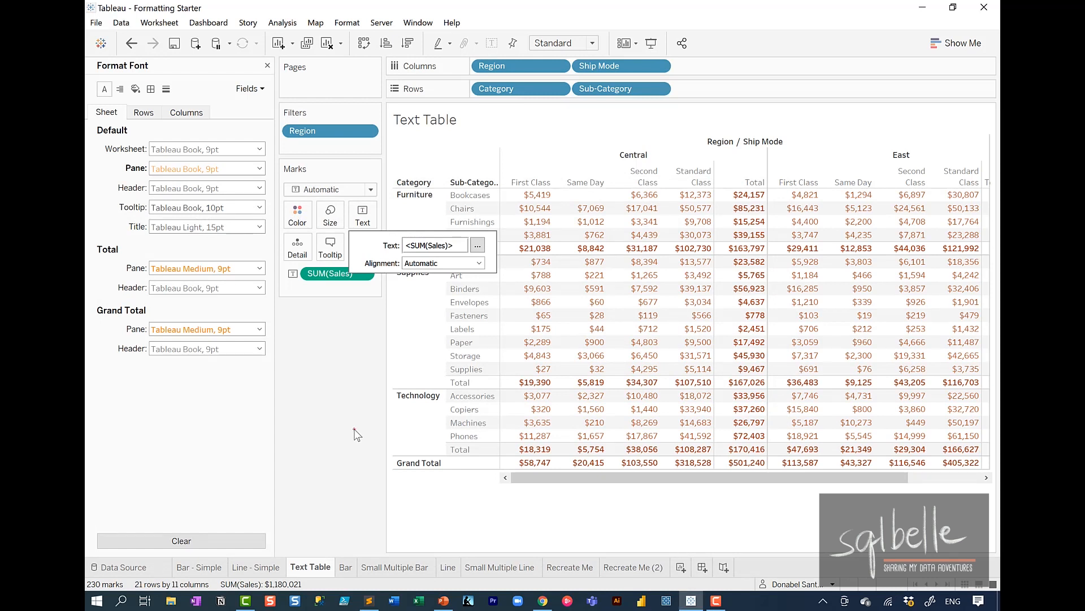
pyautogui.moveTo(207, 148)
pyautogui.mouseDown()
pyautogui.moveTo(140, 162)
pyautogui.moveTo(202, 145)
pyautogui.mouseUp()
pyautogui.moveTo(378, 188)
pyautogui.mouseDown()
pyautogui.moveTo(658, 283)
pyautogui.moveTo(620, 286)
pyautogui.mouseUp()
pyautogui.moveTo(920, 234)
pyautogui.mouseDown()
pyautogui.moveTo(787, 425)
pyautogui.moveTo(950, 289)
pyautogui.mouseUp()
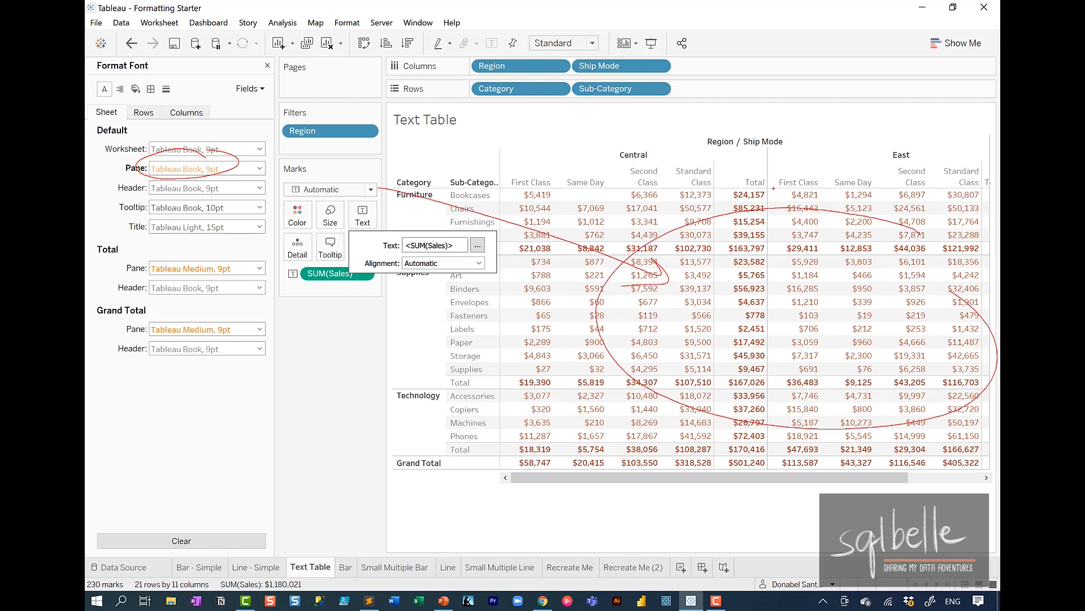
pyautogui.moveTo(395, 196); pyautogui.dragTo(378, 189)
pyautogui.press('Escape')
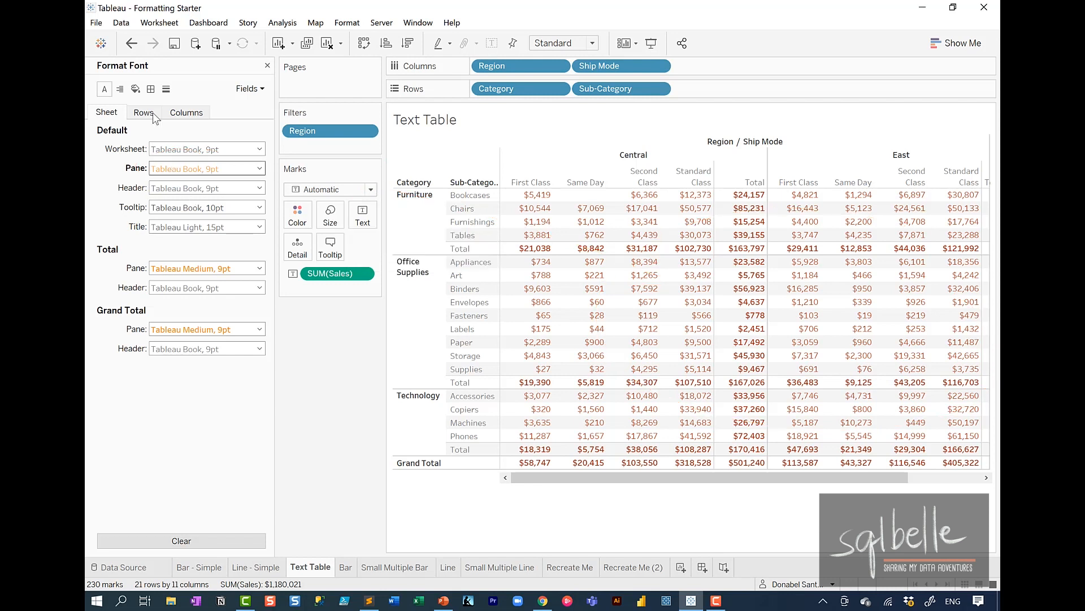
# Undo the mark label colour and the orange pane font colour
pyautogui.click(136, 44)
pyautogui.click(136, 44)
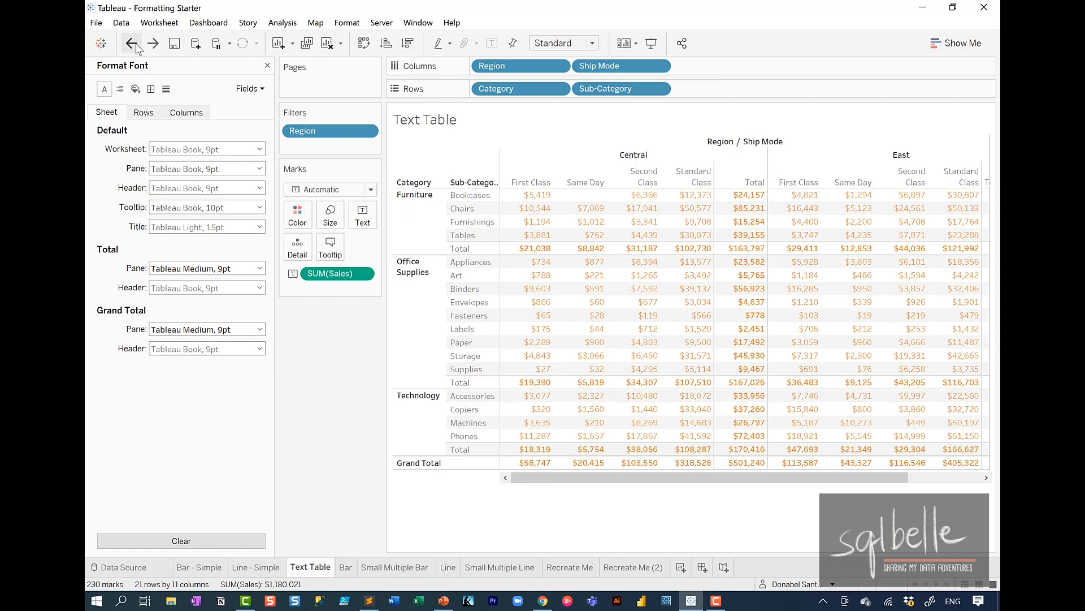
# Colour the default header font orange, and clear the font formatting
pyautogui.click(212, 188)
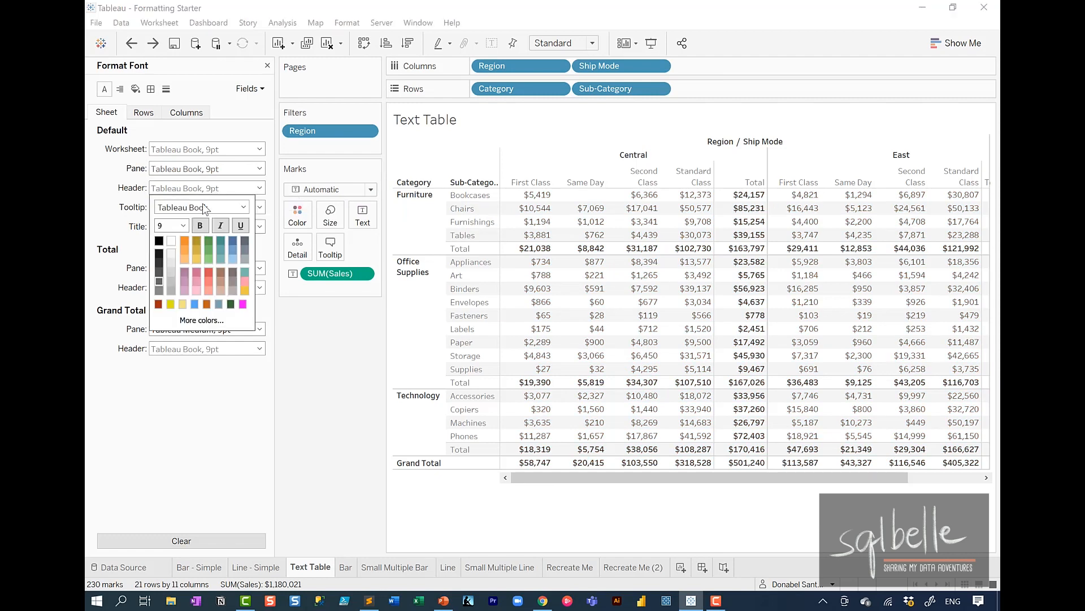
pyautogui.click(186, 240)
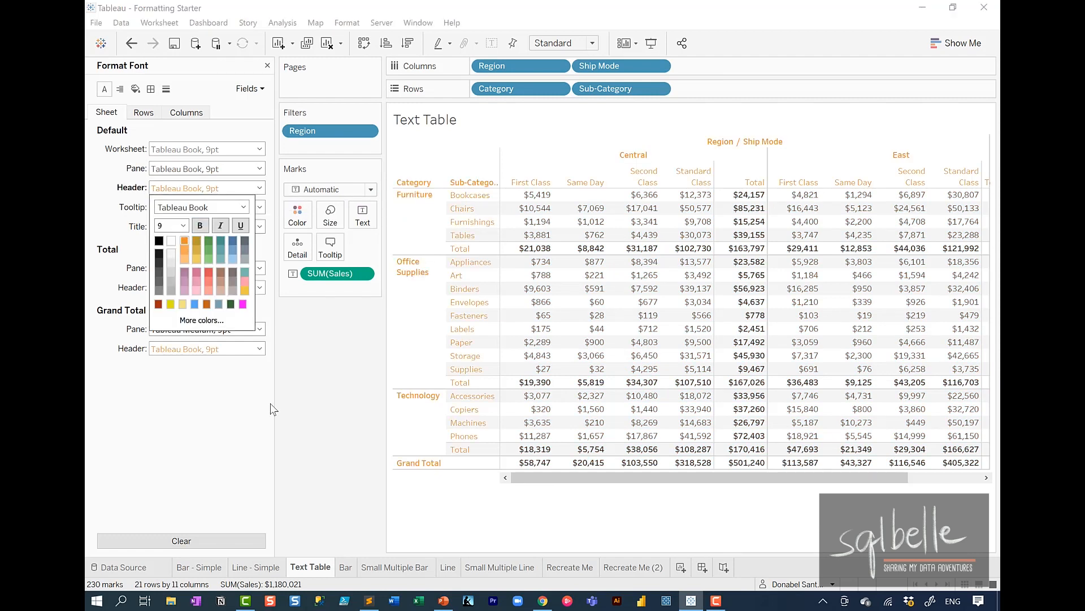
pyautogui.moveTo(788, 136)
pyautogui.mouseDown()
pyautogui.moveTo(491, 145)
pyautogui.moveTo(978, 182)
pyautogui.moveTo(789, 129)
pyautogui.mouseUp()
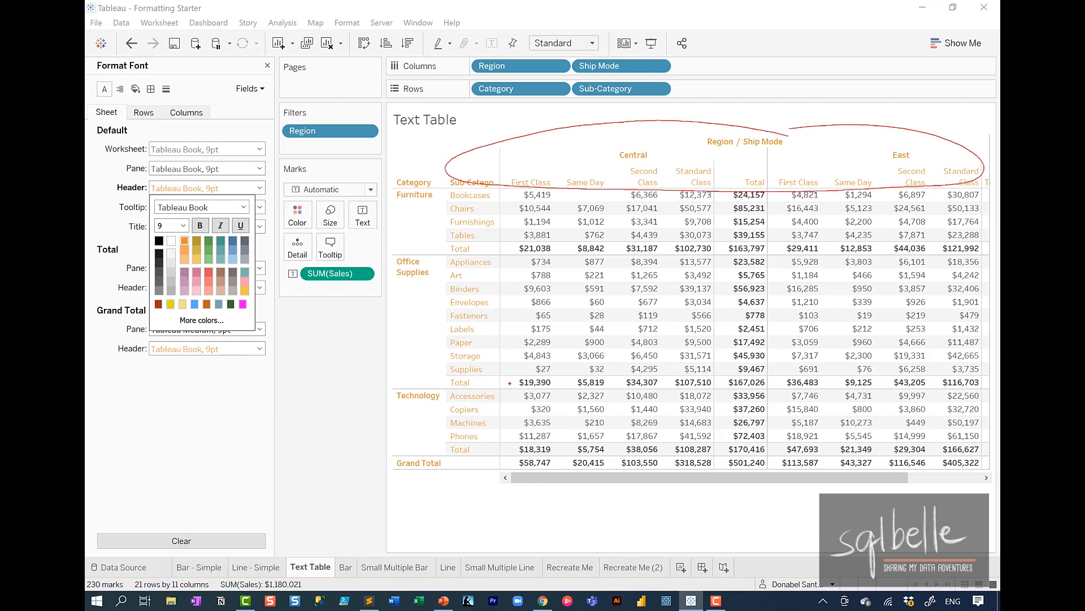
pyautogui.moveTo(510, 383); pyautogui.dragTo(414, 364)
pyautogui.press('Escape')
pyautogui.click(181, 541)
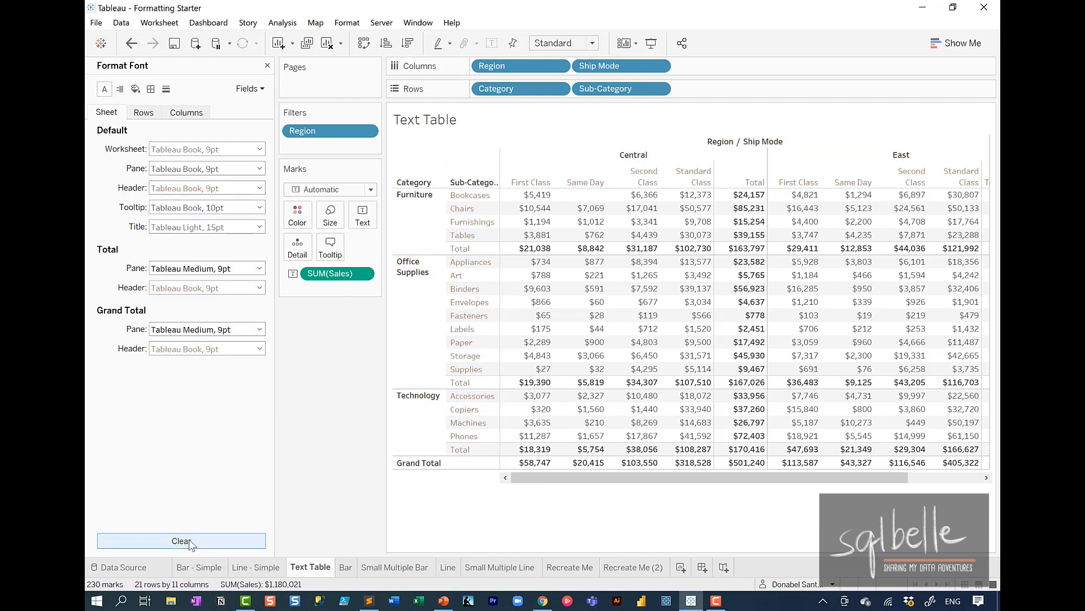
# Colour the default tooltip font orange and check the tooltips of several cells in the First Class column
pyautogui.click(236, 208)
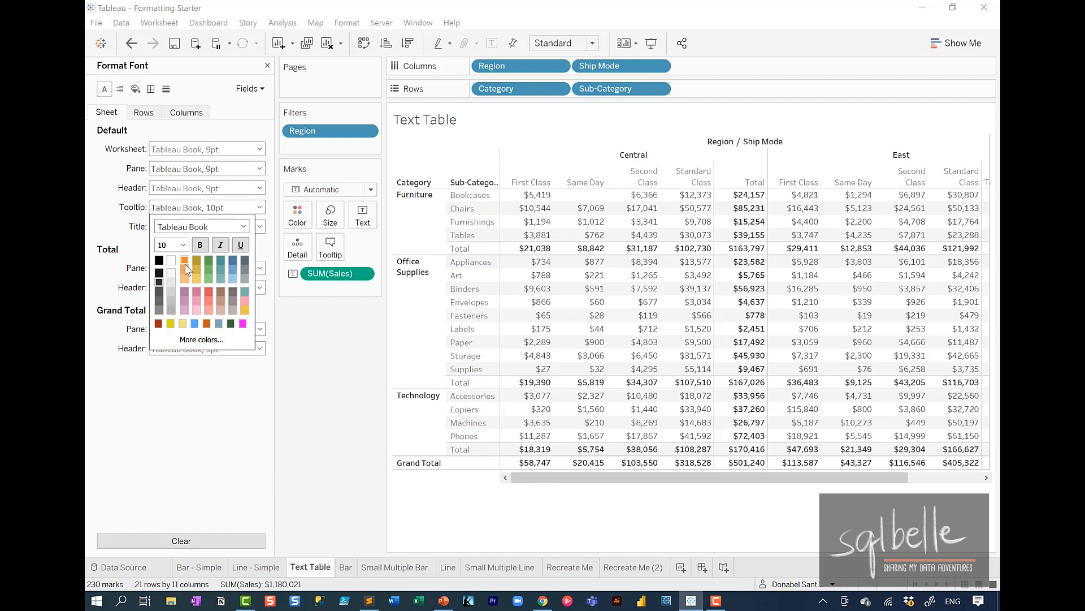
pyautogui.click(185, 261)
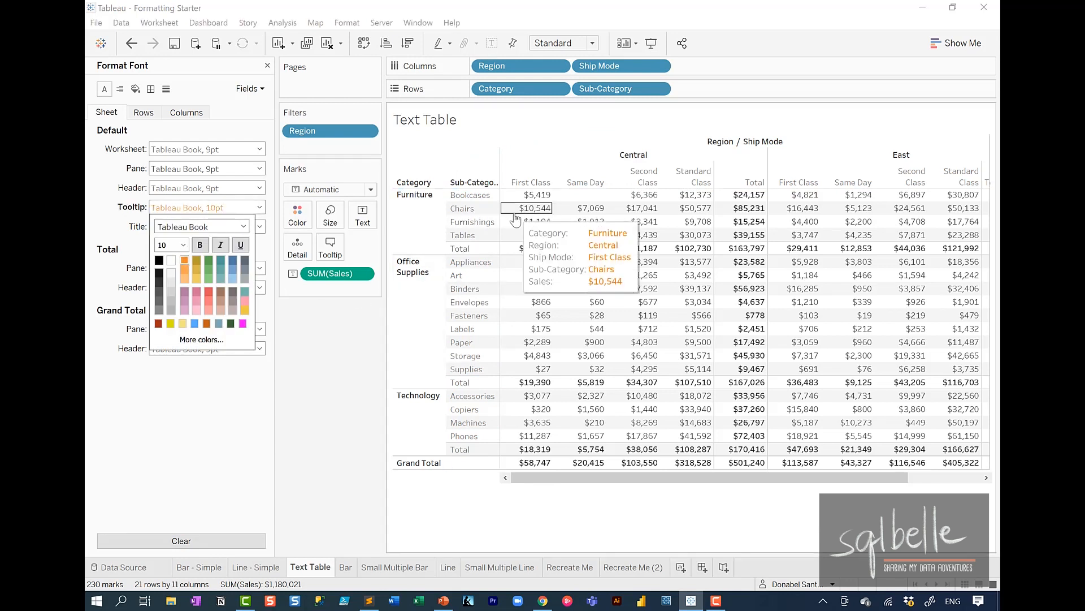
pyautogui.moveTo(519, 261)
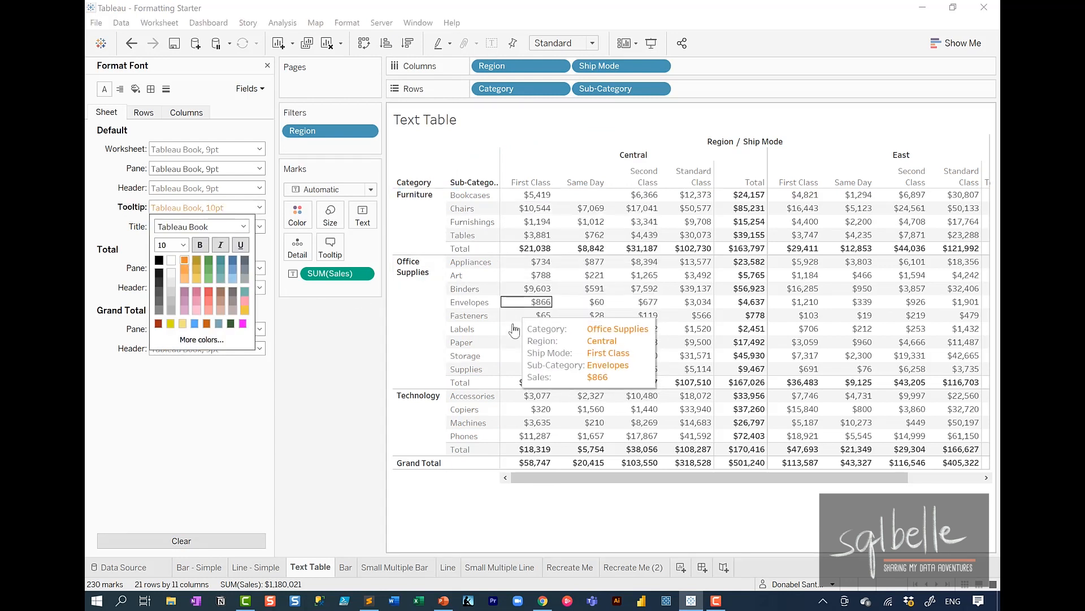
pyautogui.moveTo(521, 341)
pyautogui.moveTo(529, 295)
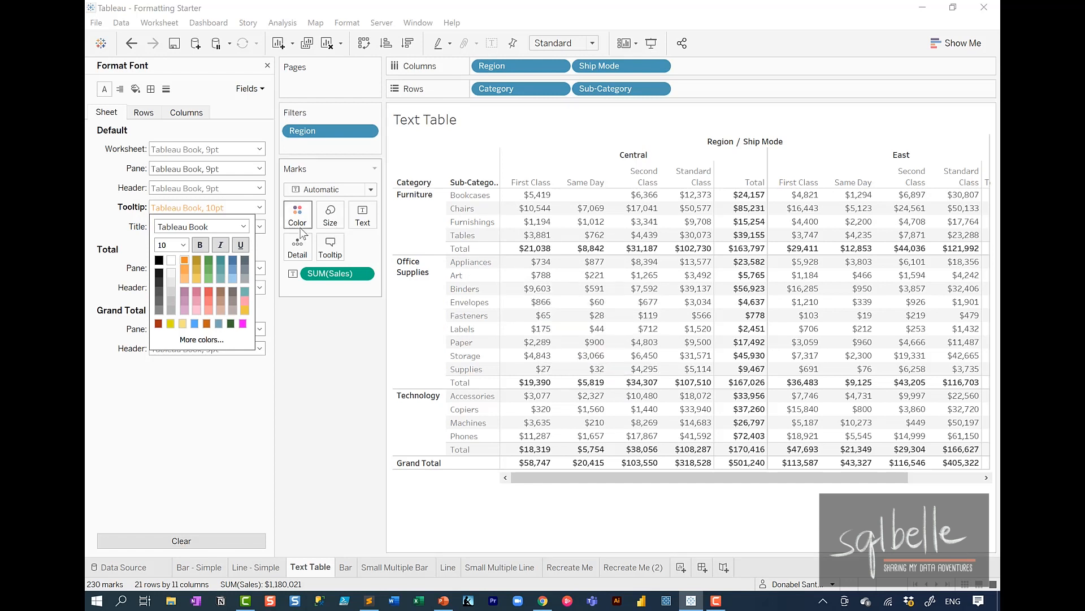
# Edit the tooltip on the marks, setting all of its text to size 16 and blue, and check it on a table cell
pyautogui.click(330, 249)
pyautogui.hotkey('ctrl', 'a')
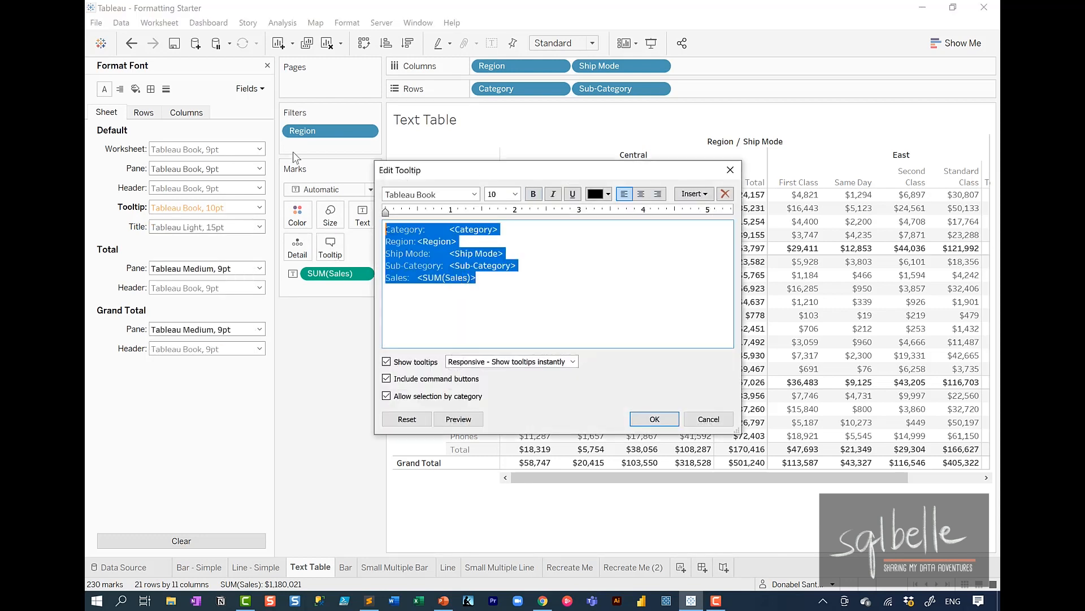
pyautogui.click(515, 194)
pyautogui.click(501, 270)
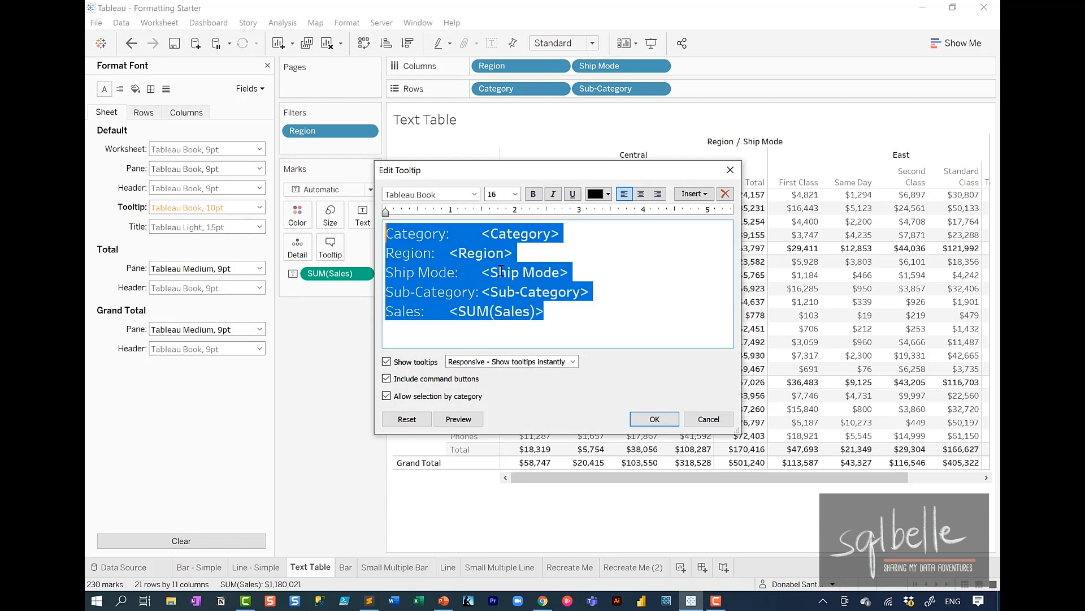
pyautogui.click(600, 194)
pyautogui.click(666, 209)
pyautogui.click(656, 421)
pyautogui.moveTo(543, 278)
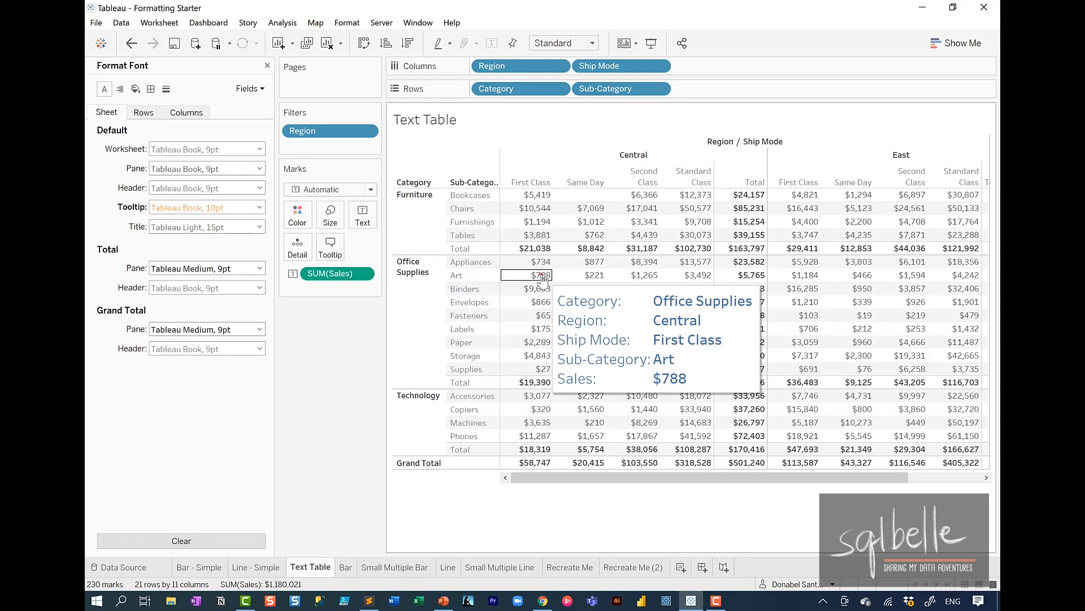
pyautogui.moveTo(235, 217); pyautogui.dragTo(228, 198)
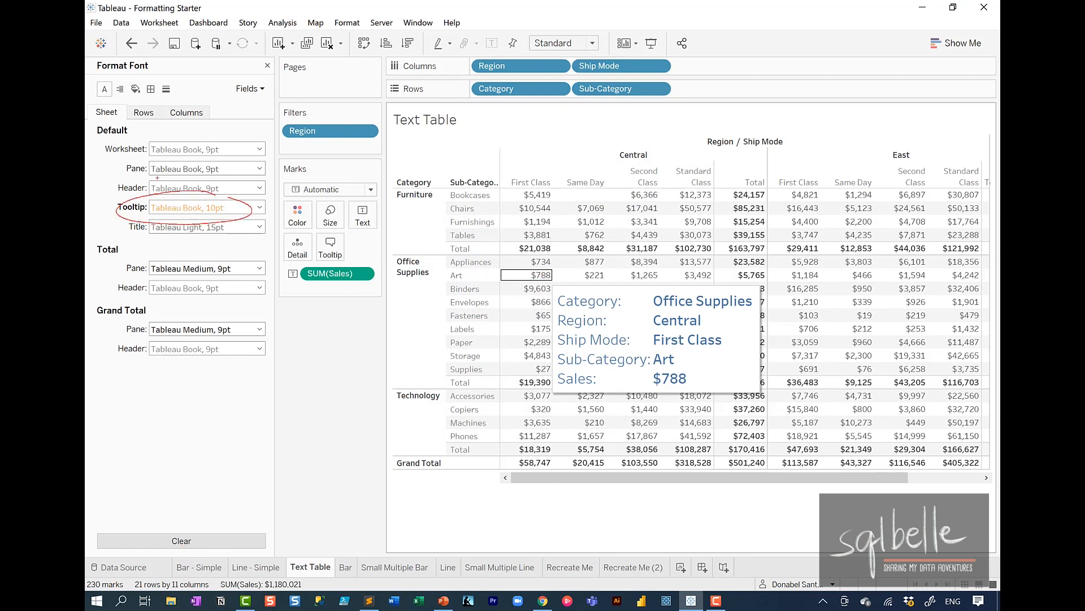
pyautogui.moveTo(428, 272); pyautogui.dragTo(557, 344)
pyautogui.moveTo(342, 231)
pyautogui.mouseDown()
pyautogui.moveTo(346, 265)
pyautogui.moveTo(355, 232)
pyautogui.mouseUp()
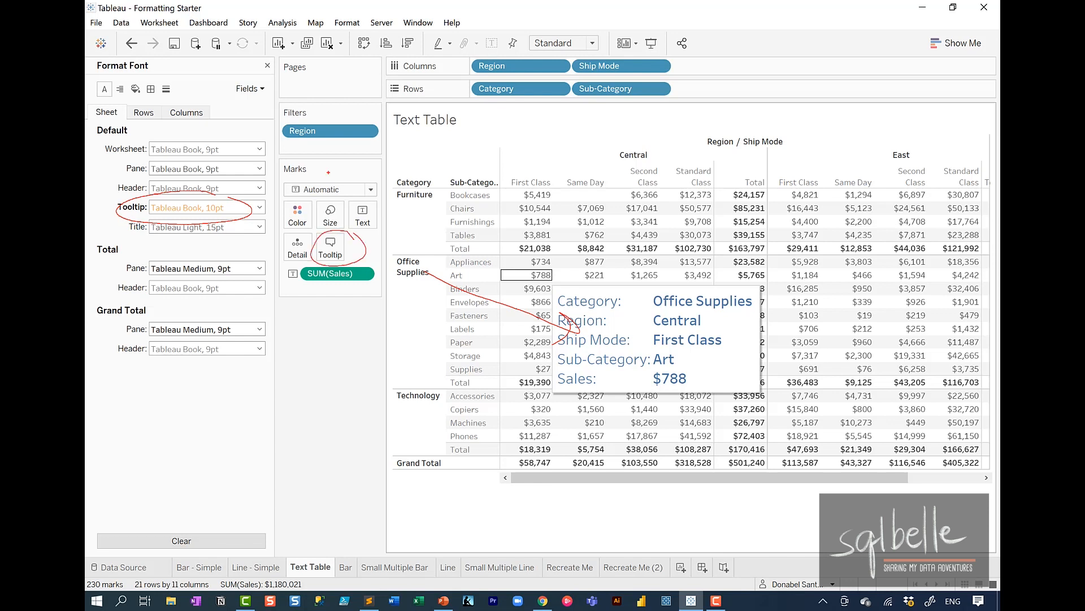
# Colour the sheet's default title font orange
pyautogui.press('Escape')
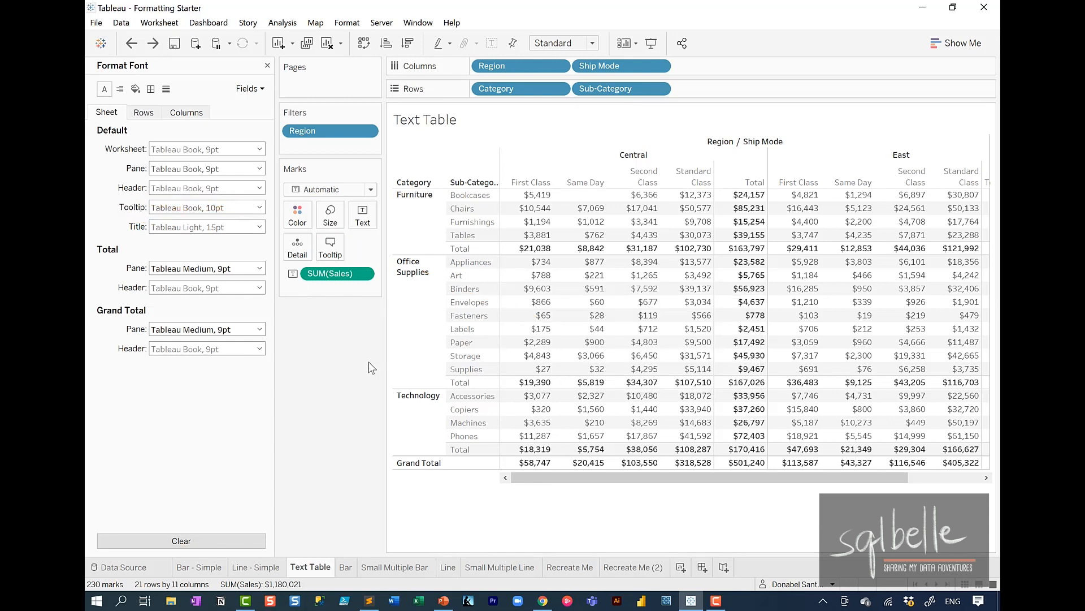
pyautogui.click(247, 226)
pyautogui.click(202, 269)
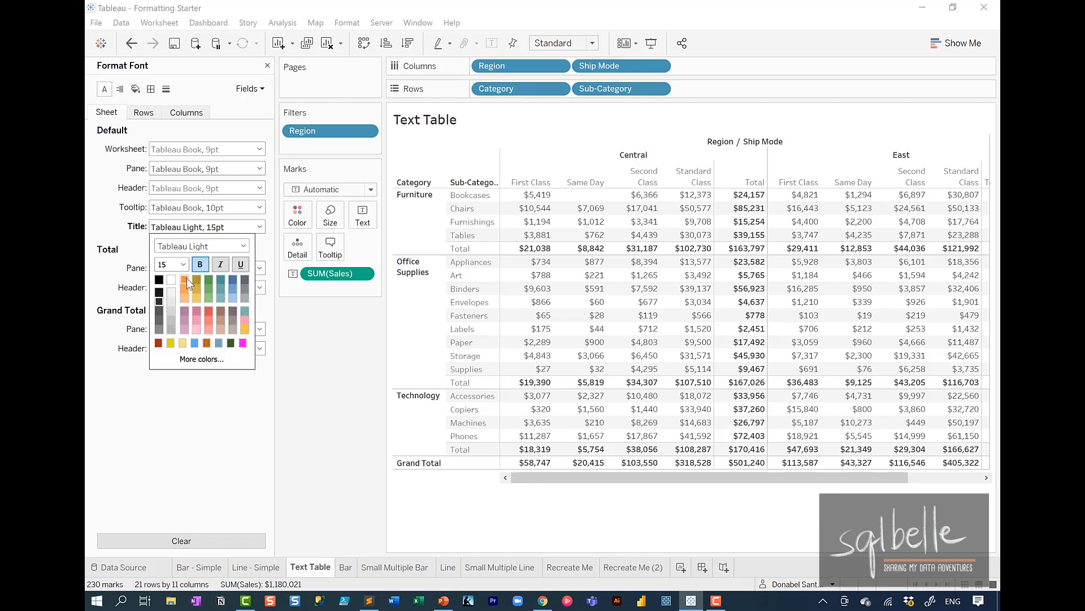
pyautogui.click(185, 279)
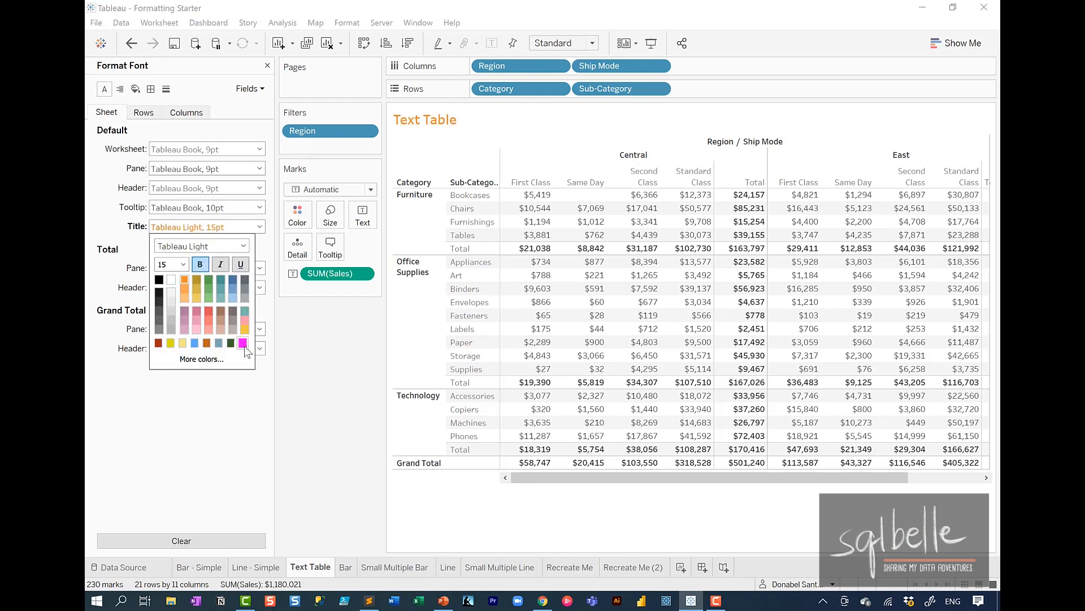
pyautogui.hotkey('ctrl', '2')
pyautogui.moveTo(198, 228)
pyautogui.mouseDown()
pyautogui.moveTo(353, 140)
pyautogui.moveTo(383, 149)
pyautogui.mouseUp()
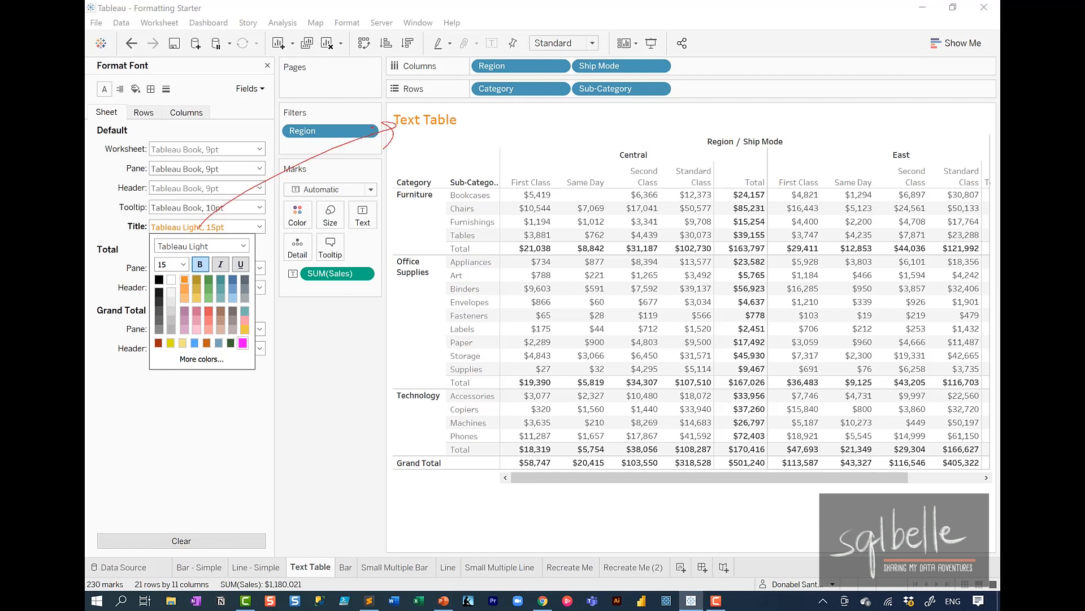
pyautogui.press('Escape')
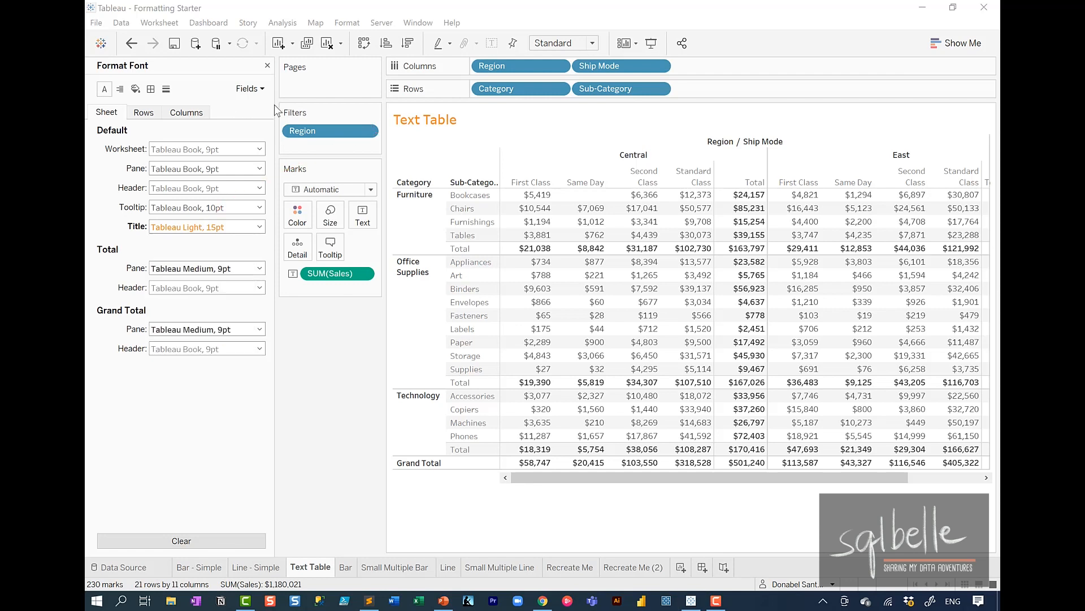
# Recolour all the text of the worksheet title dark orange in the title editor, and undo the title font changes
pyautogui.doubleClick(482, 124)
pyautogui.hotkey('ctrl', 'a')
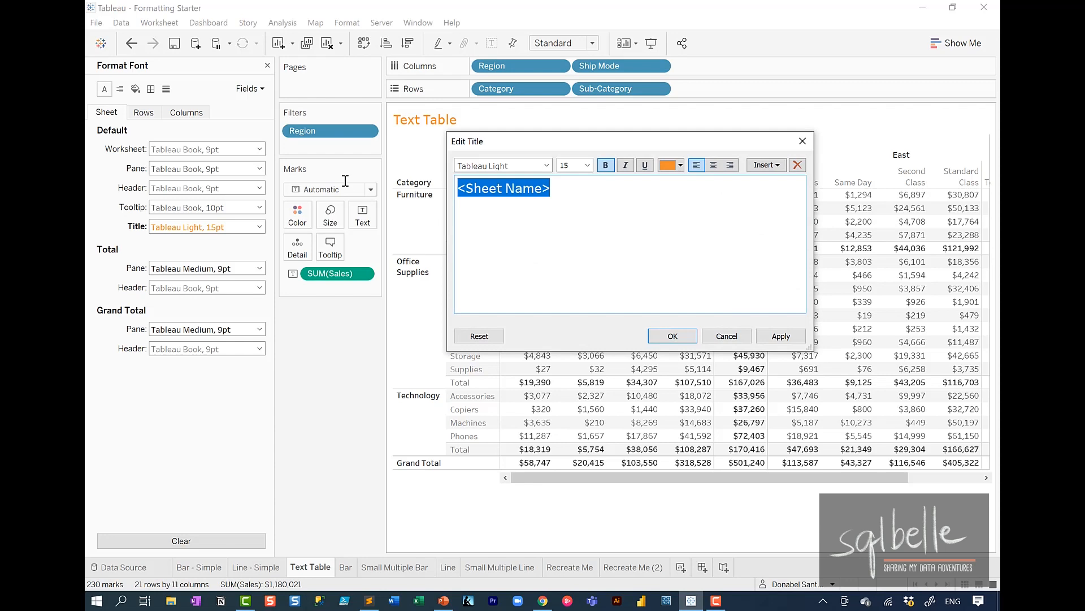
pyautogui.click(681, 165)
pyautogui.click(715, 244)
pyautogui.click(673, 335)
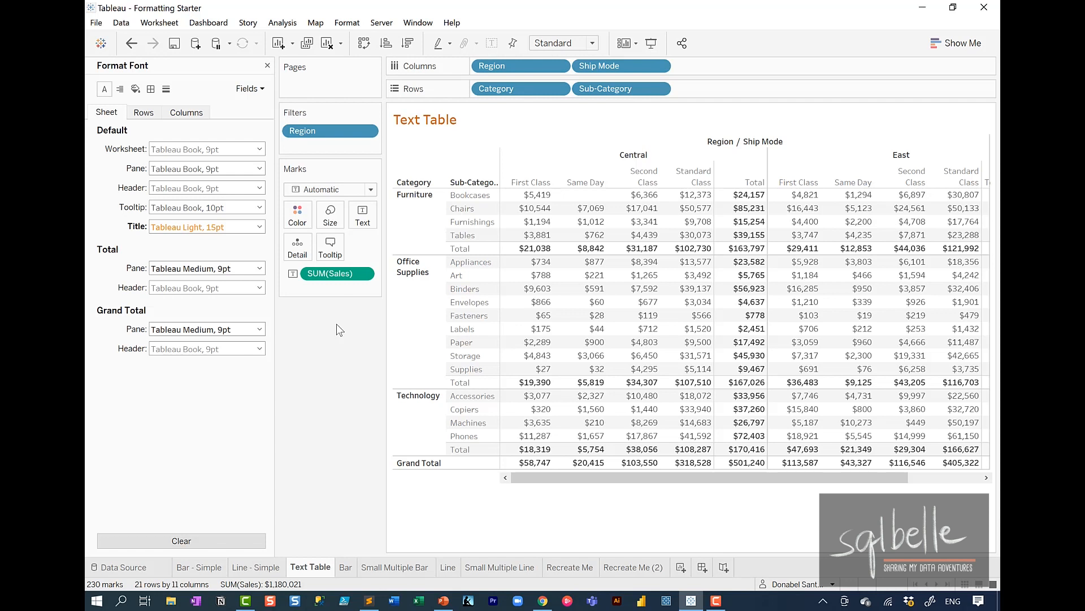
pyautogui.hotkey('ctrl', '2')
pyautogui.moveTo(459, 104)
pyautogui.mouseDown()
pyautogui.moveTo(534, 133)
pyautogui.moveTo(456, 105)
pyautogui.mouseUp()
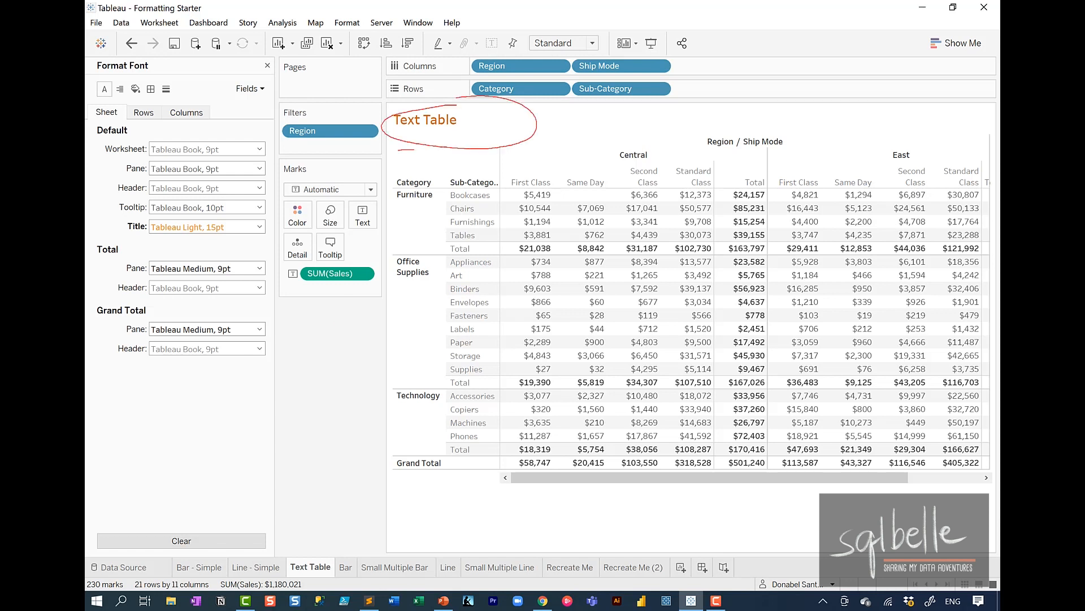
pyautogui.moveTo(414, 150); pyautogui.dragTo(259, 235)
pyautogui.press('Escape')
pyautogui.click(131, 43)
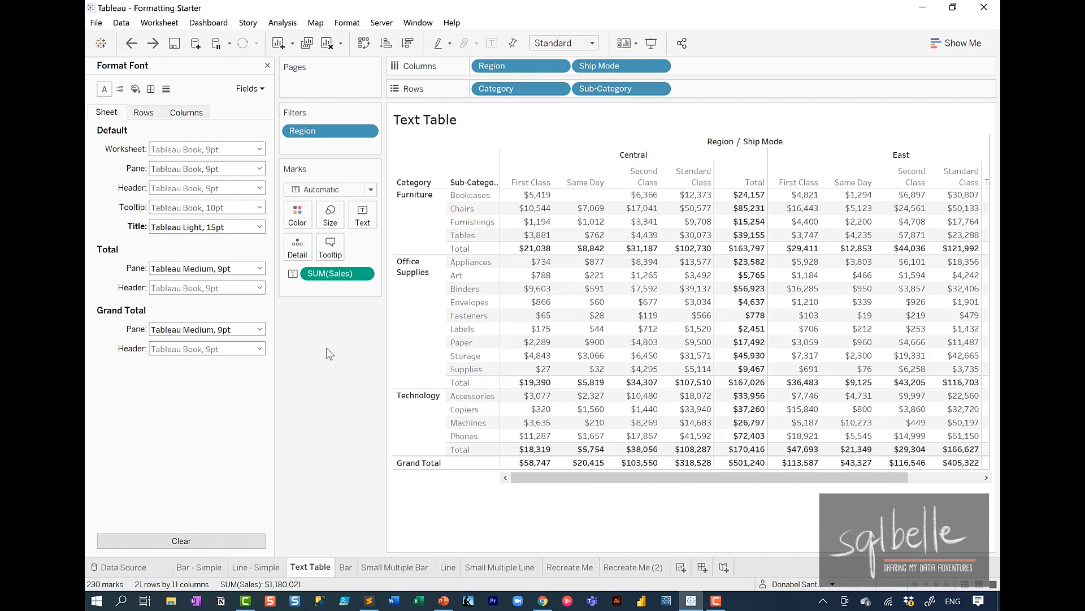
# Colour the default header font of the rows orange, and clear the font formatting
pyautogui.click(152, 114)
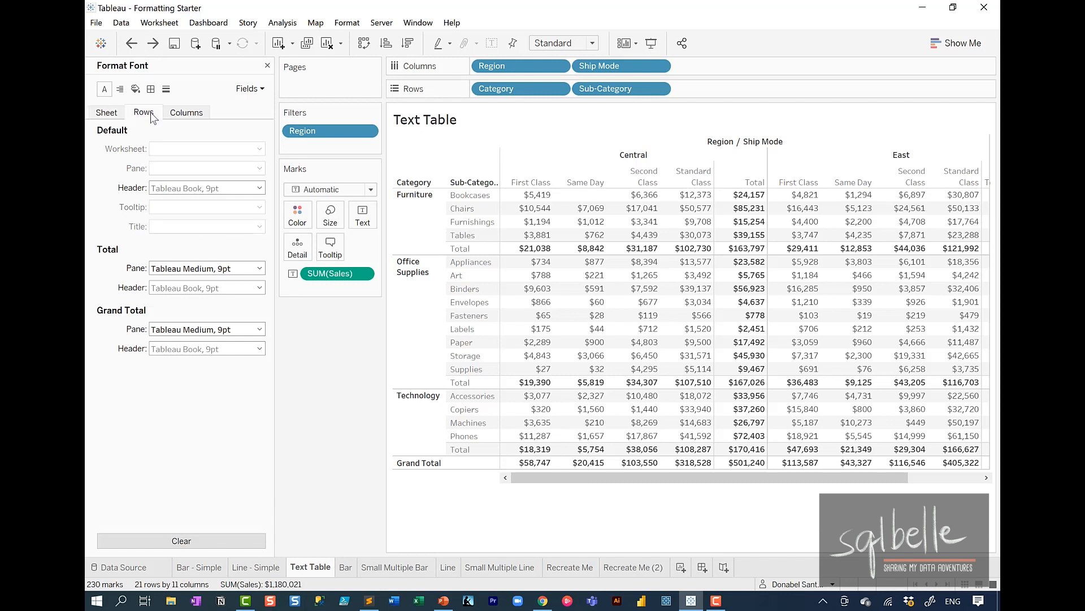
pyautogui.click(242, 189)
pyautogui.click(186, 242)
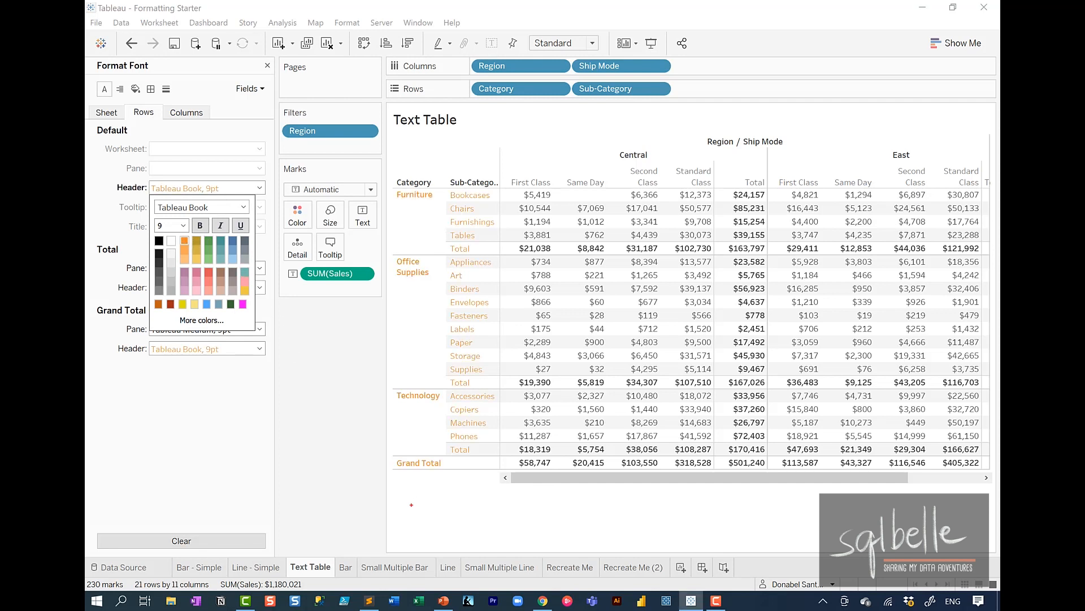
pyautogui.moveTo(410, 505)
pyautogui.mouseDown()
pyautogui.moveTo(511, 350)
pyautogui.moveTo(384, 272)
pyautogui.moveTo(416, 496)
pyautogui.mouseUp()
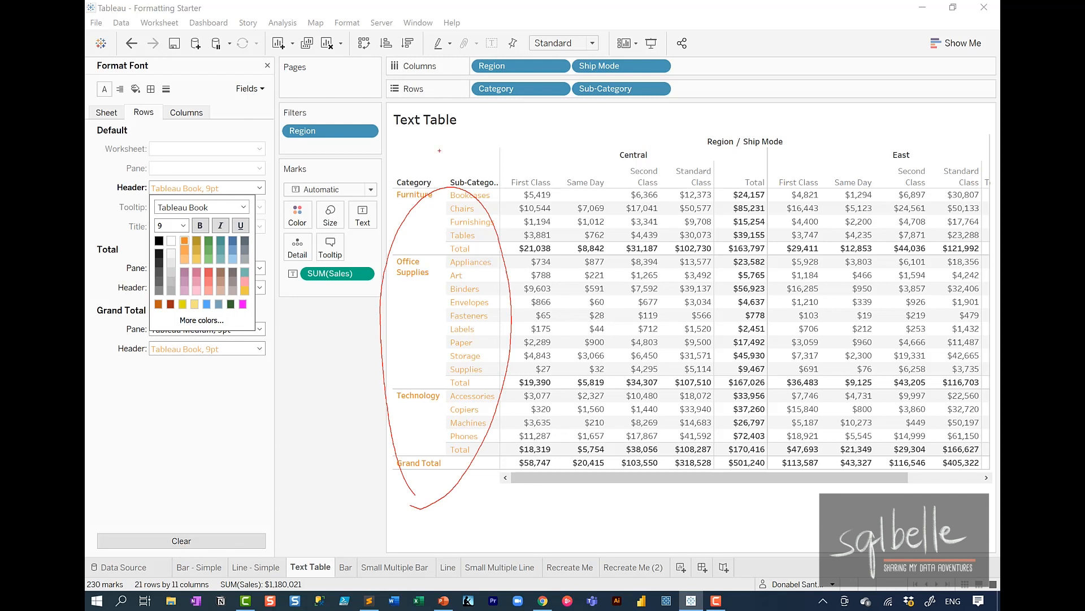
pyautogui.moveTo(455, 159)
pyautogui.mouseDown()
pyautogui.moveTo(387, 177)
pyautogui.moveTo(451, 160)
pyautogui.mouseUp()
pyautogui.moveTo(490, 119); pyautogui.dragTo(449, 151)
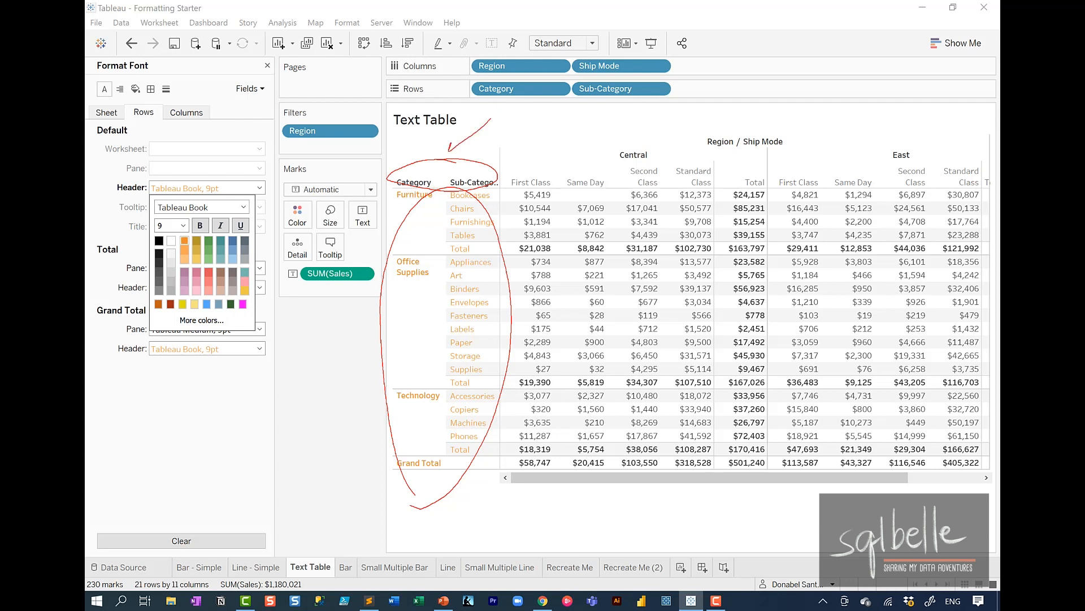
pyautogui.press('Escape')
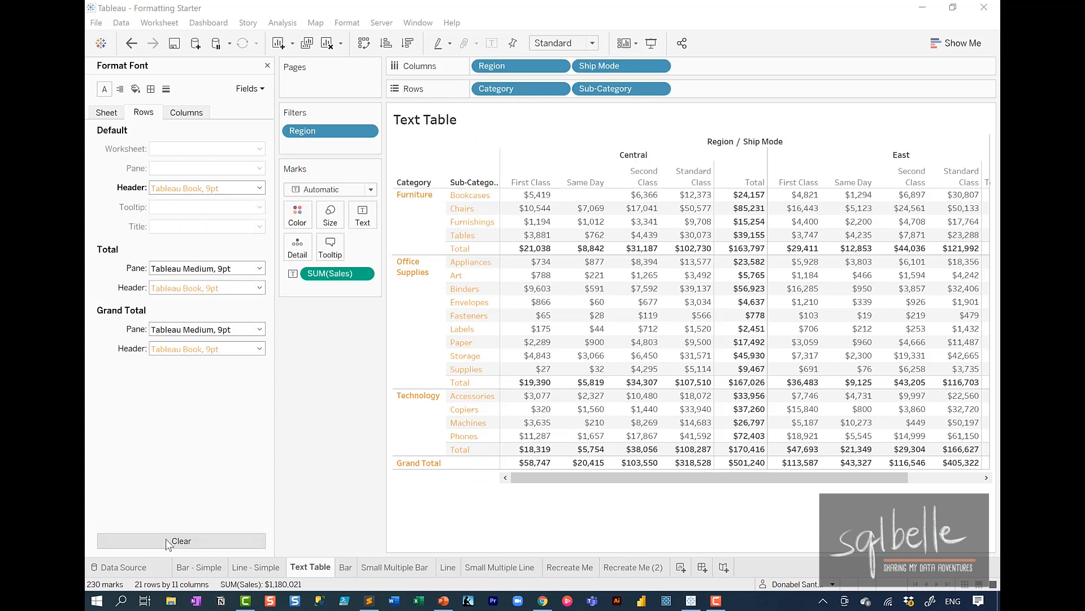
pyautogui.click(164, 534)
# Colour the default header font of the columns orange
pyautogui.click(186, 113)
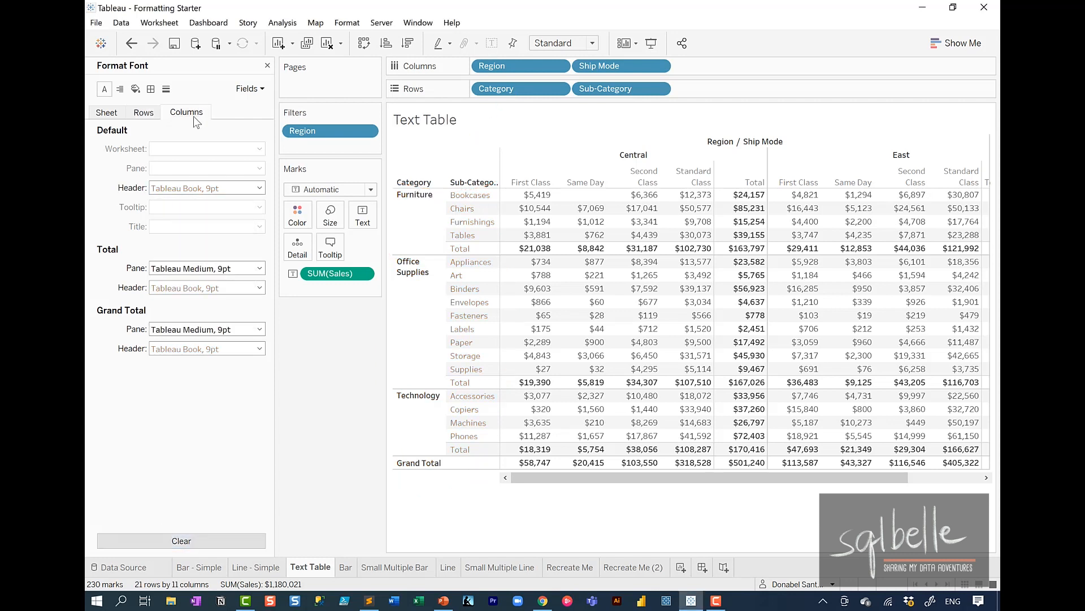
pyautogui.click(195, 190)
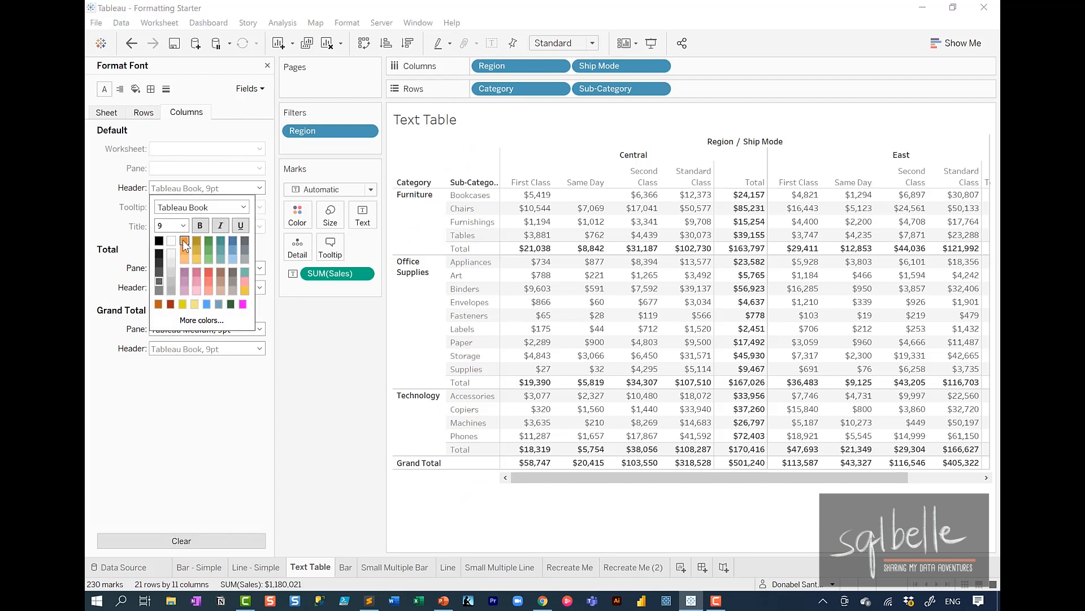
pyautogui.click(183, 241)
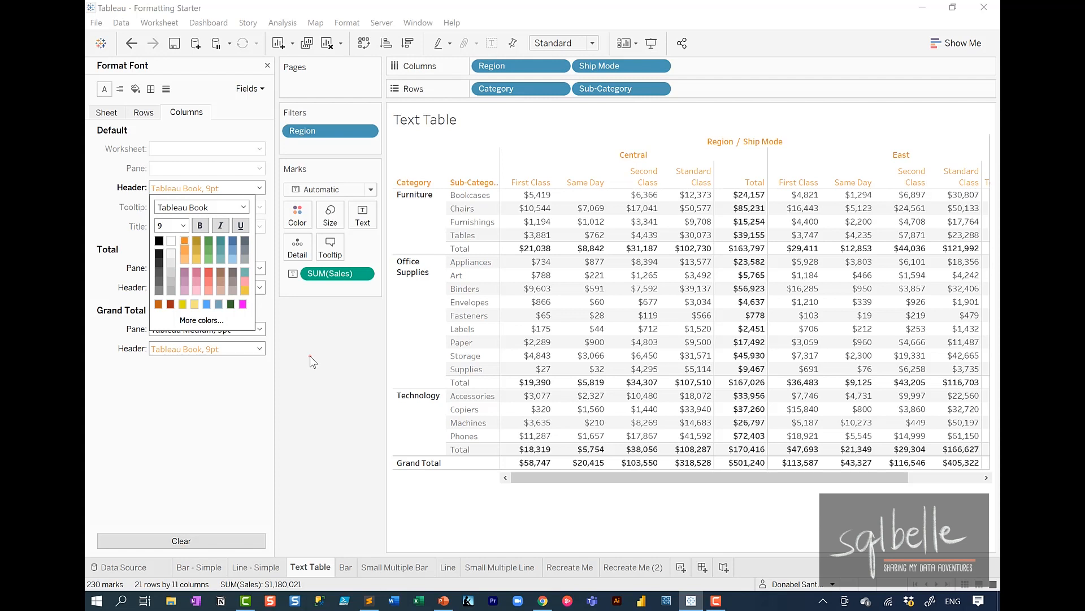
pyautogui.moveTo(426, 169)
pyautogui.mouseDown()
pyautogui.moveTo(445, 176)
pyautogui.moveTo(446, 164)
pyautogui.mouseUp()
pyautogui.moveTo(490, 169)
pyautogui.mouseDown()
pyautogui.moveTo(457, 169)
pyautogui.moveTo(496, 166)
pyautogui.mouseUp()
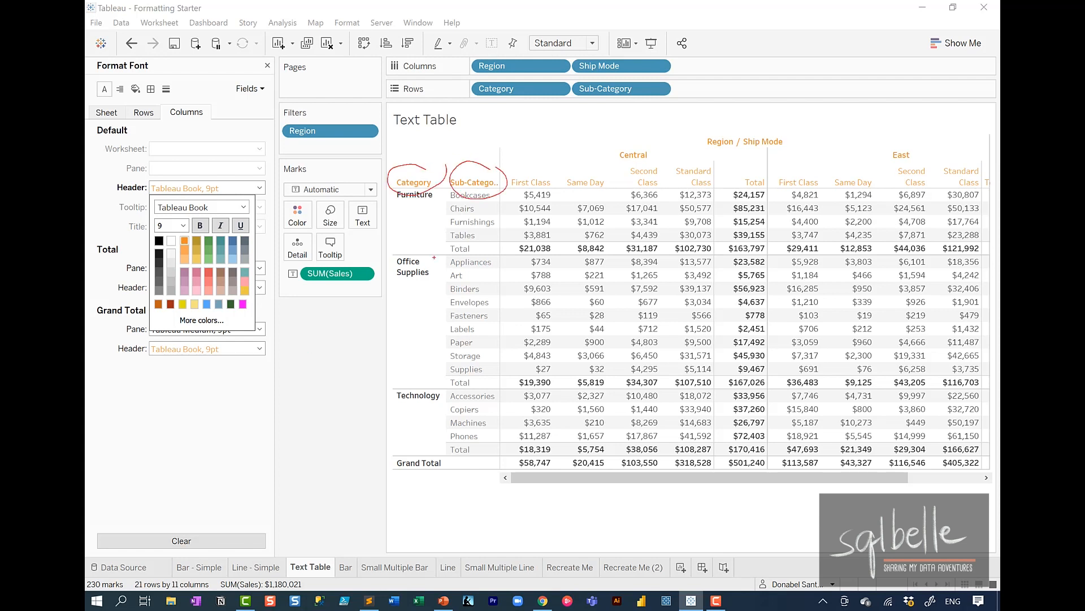
pyautogui.moveTo(430, 240); pyautogui.dragTo(429, 456)
pyautogui.moveTo(492, 223); pyautogui.dragTo(490, 458)
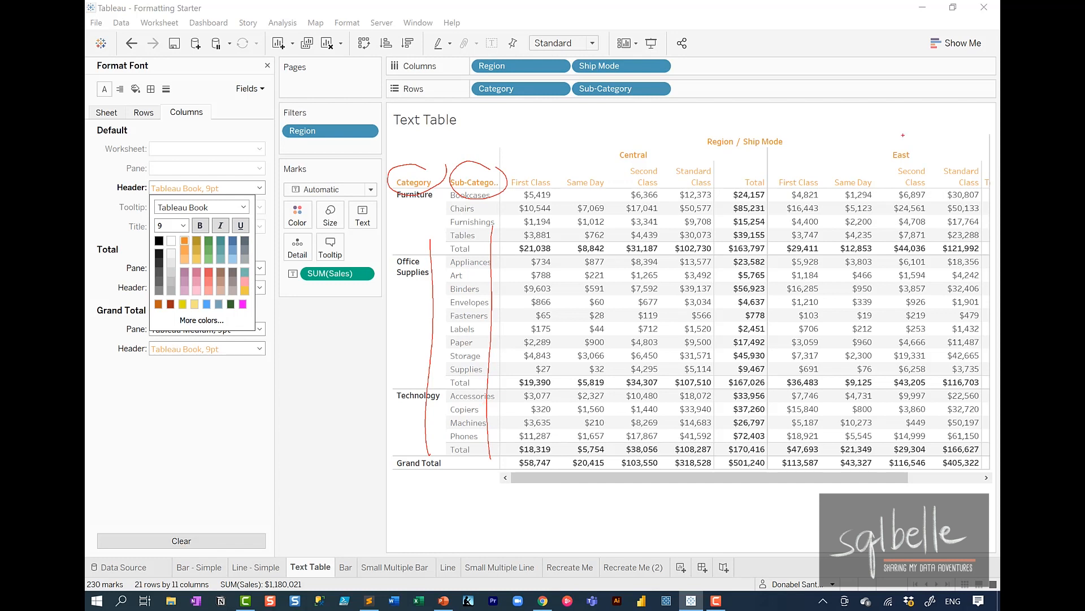
pyautogui.moveTo(961, 134)
pyautogui.mouseDown()
pyautogui.moveTo(885, 113)
pyautogui.moveTo(599, 210)
pyautogui.moveTo(964, 133)
pyautogui.mouseUp()
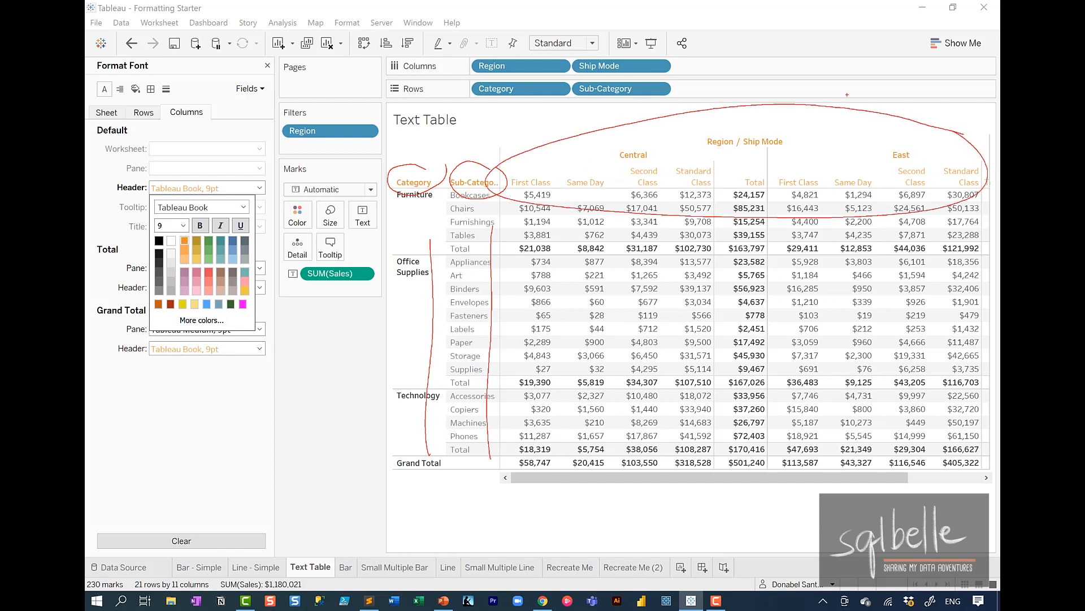
pyautogui.press('Escape')
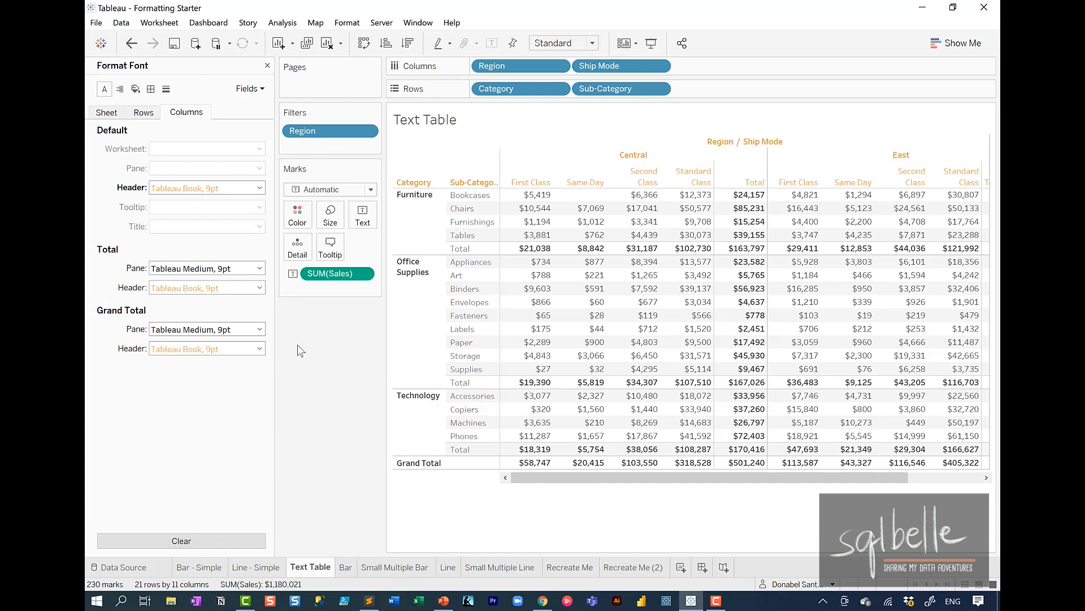
# Compare the font settings for the sheet, rows and columns, and clear the column header font formatting
pyautogui.click(113, 114)
pyautogui.click(145, 114)
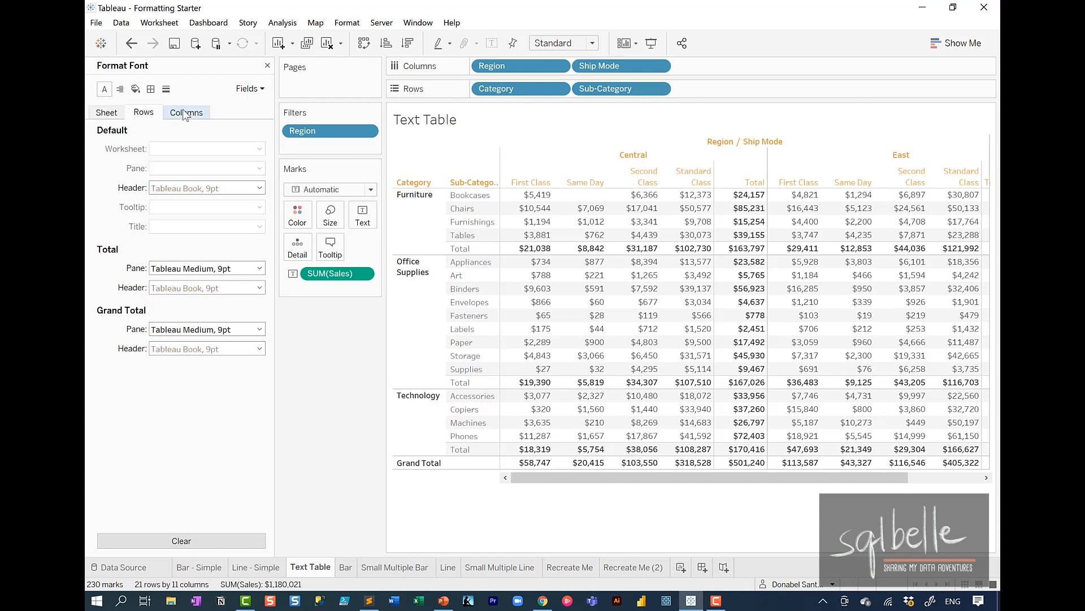
pyautogui.click(189, 114)
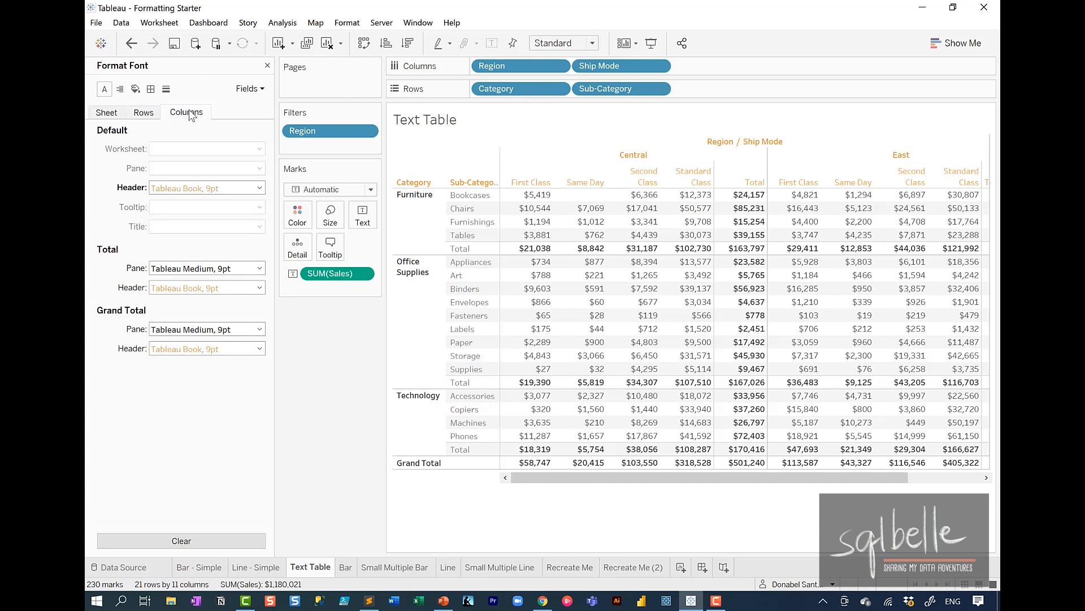
pyautogui.moveTo(182, 235)
pyautogui.mouseDown()
pyautogui.moveTo(154, 239)
pyautogui.moveTo(255, 236)
pyautogui.moveTo(222, 235)
pyautogui.mouseUp()
pyautogui.moveTo(245, 327)
pyautogui.mouseDown()
pyautogui.moveTo(215, 311)
pyautogui.moveTo(278, 353)
pyautogui.moveTo(232, 320)
pyautogui.mouseUp()
pyautogui.press('Escape')
pyautogui.click(224, 538)
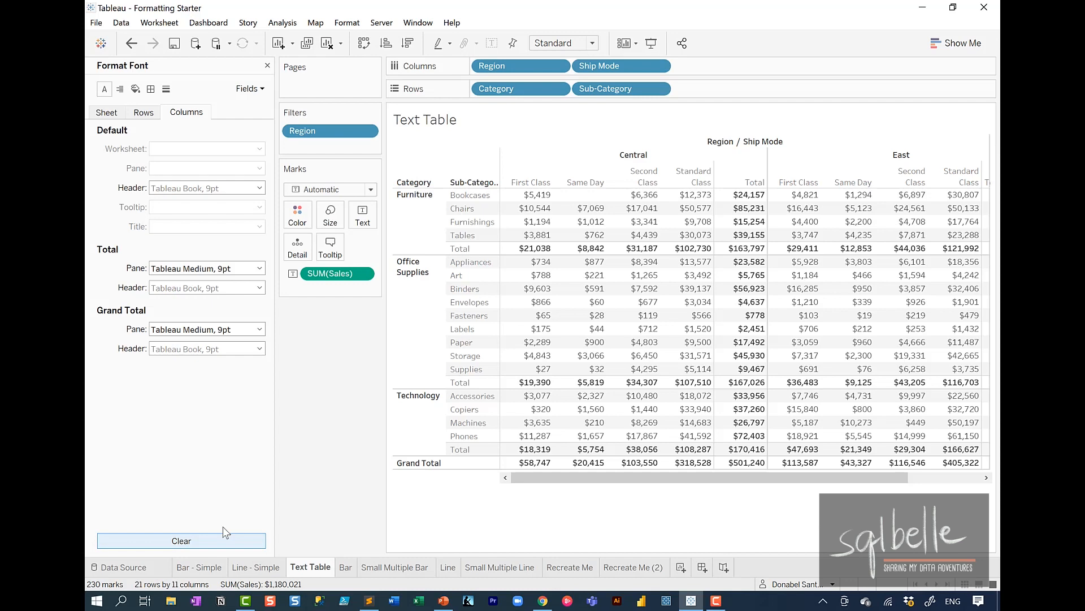
# Colour the sheet-level Total pane font orange, and clear the font formatting
pyautogui.click(108, 113)
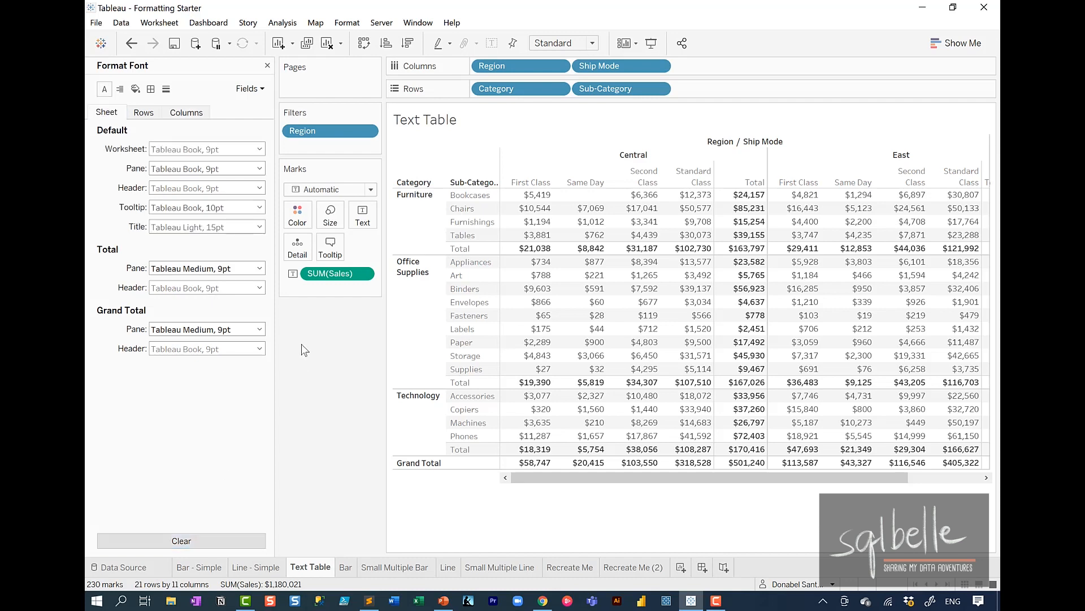
pyautogui.click(249, 268)
pyautogui.click(183, 320)
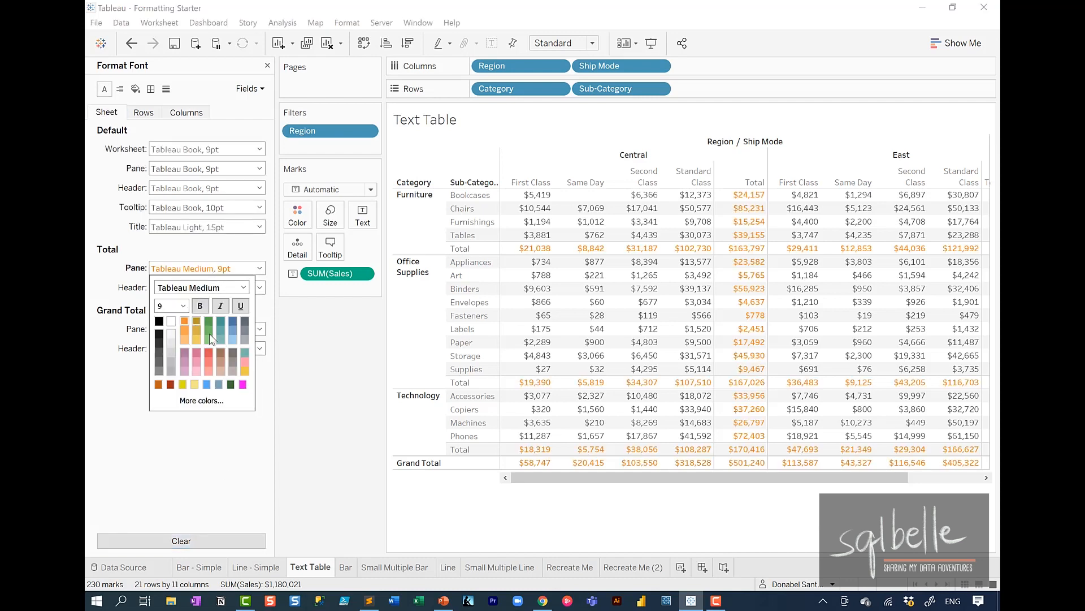
pyautogui.click(287, 385)
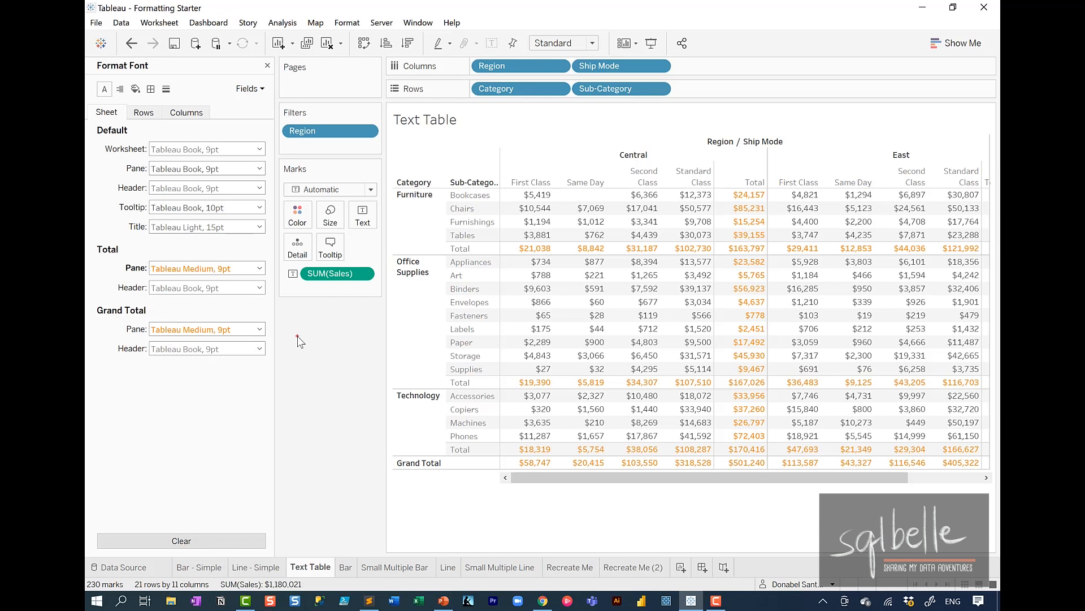
pyautogui.moveTo(537, 237)
pyautogui.mouseDown()
pyautogui.moveTo(633, 261)
pyautogui.moveTo(532, 240)
pyautogui.mouseUp()
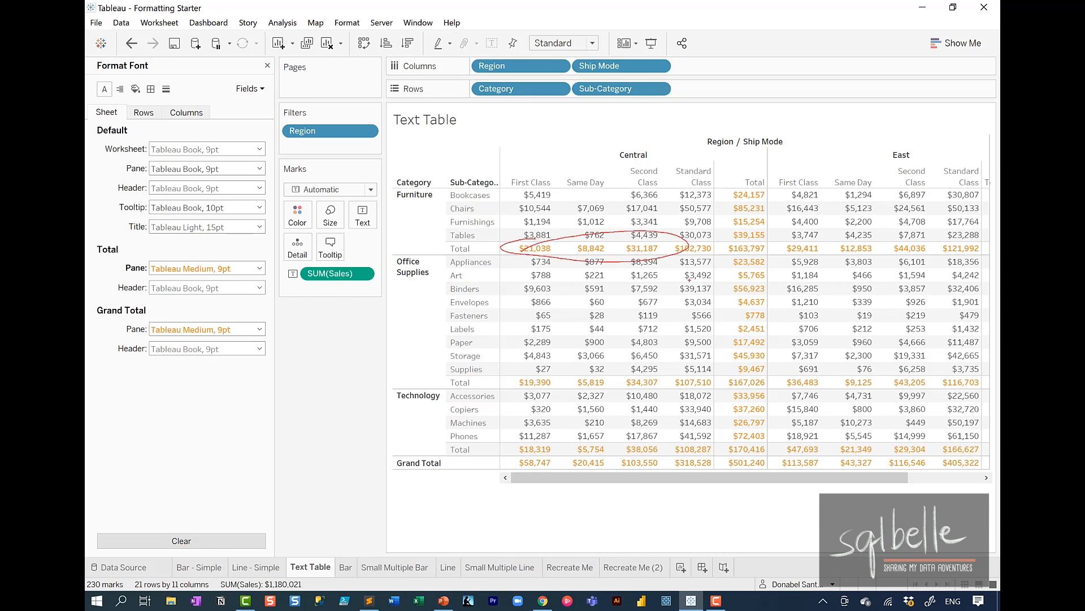
pyautogui.moveTo(647, 442)
pyautogui.mouseDown()
pyautogui.moveTo(464, 472)
pyautogui.moveTo(765, 456)
pyautogui.mouseUp()
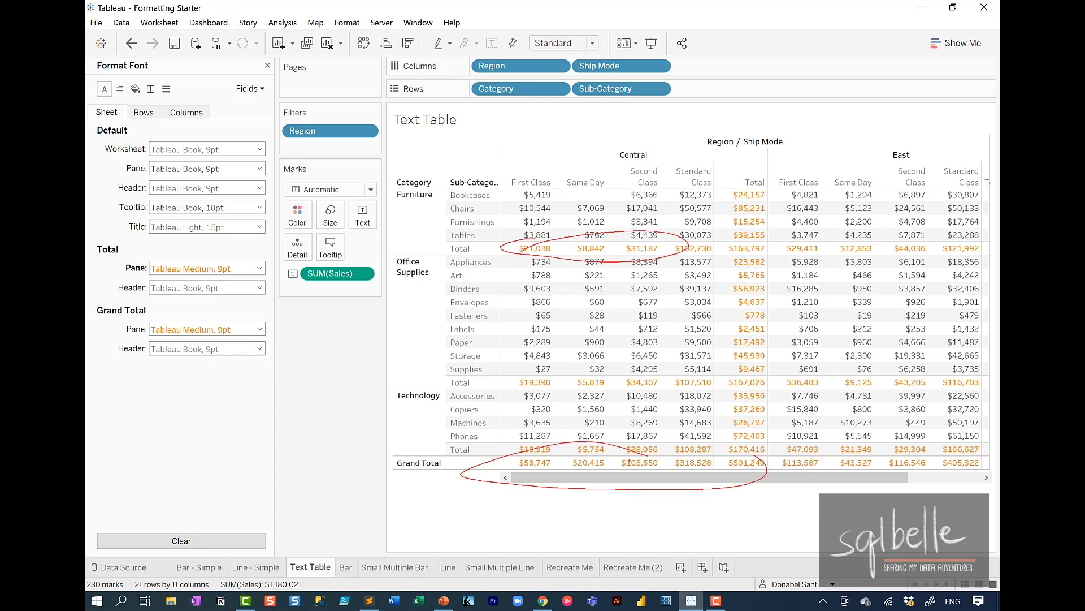
pyautogui.press('e')
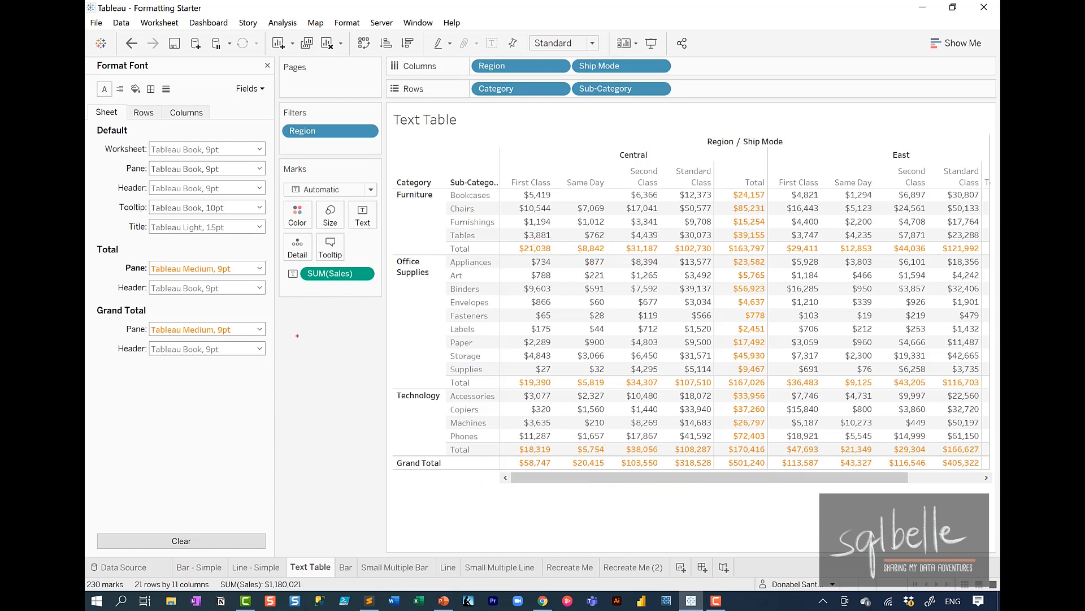
pyautogui.moveTo(164, 70)
pyautogui.mouseDown()
pyautogui.moveTo(113, 124)
pyautogui.moveTo(192, 74)
pyautogui.mouseUp()
pyautogui.click(206, 540)
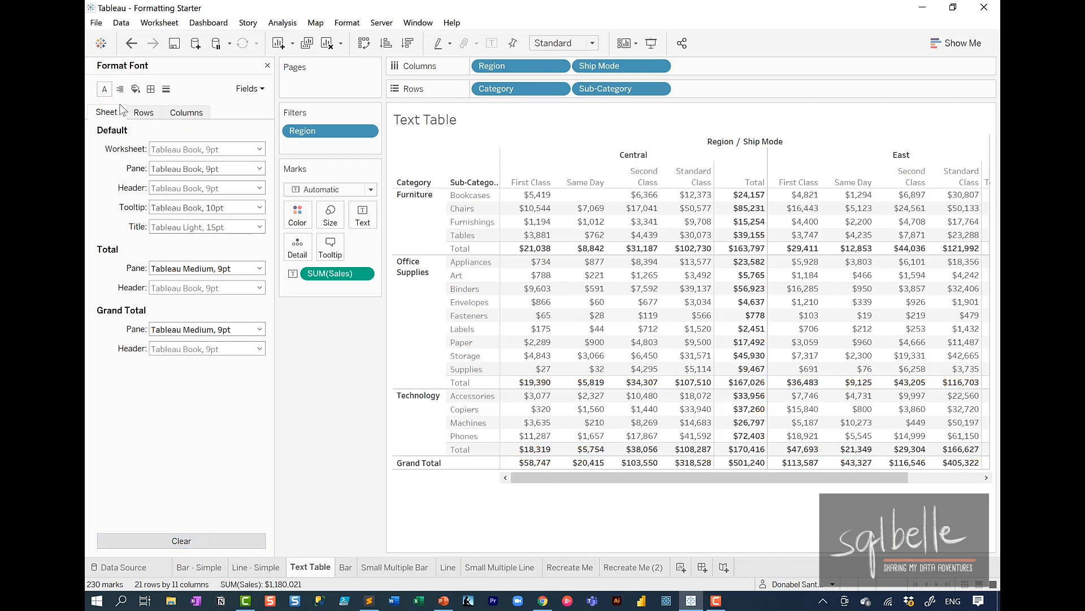
# Look through the sheet-level alignment, shading, borders and lines formatting options
pyautogui.click(120, 89)
pyautogui.moveTo(243, 95)
pyautogui.mouseDown()
pyautogui.moveTo(99, 305)
pyautogui.moveTo(282, 116)
pyautogui.mouseUp()
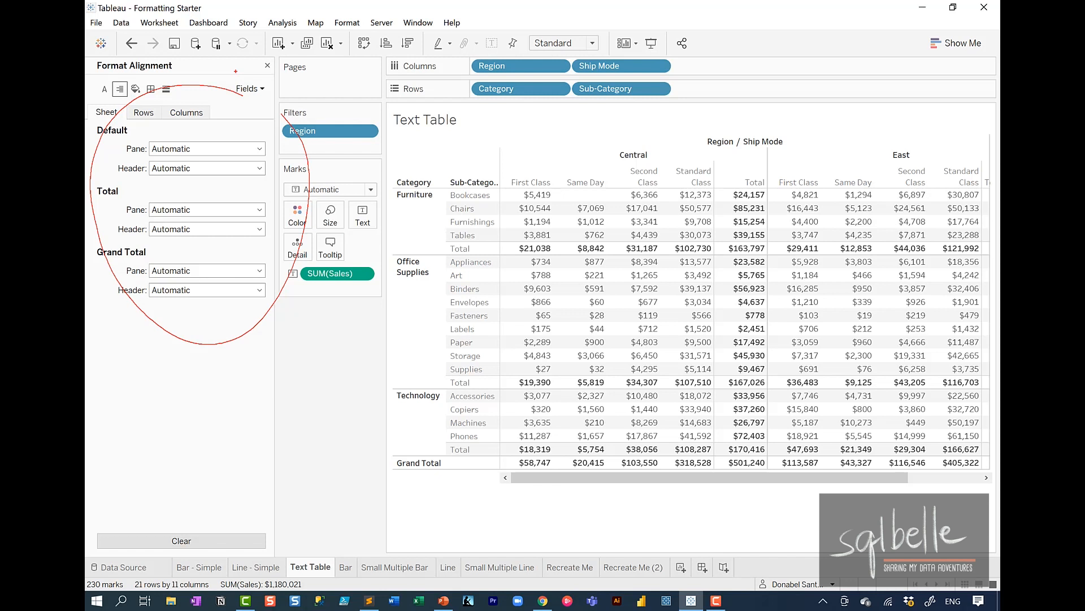
pyautogui.press('Escape')
pyautogui.click(135, 90)
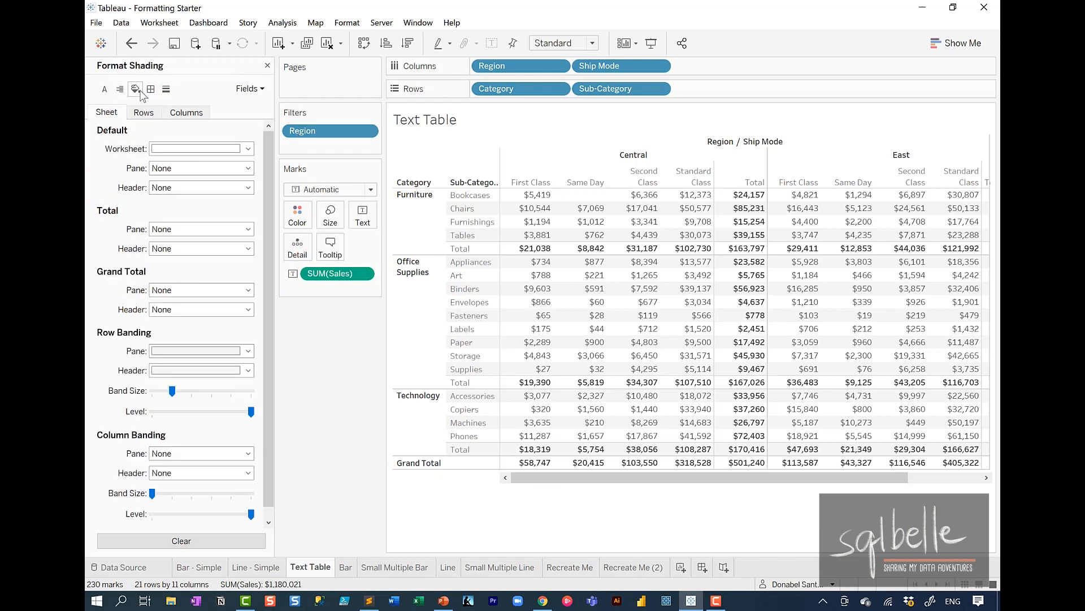
pyautogui.click(151, 89)
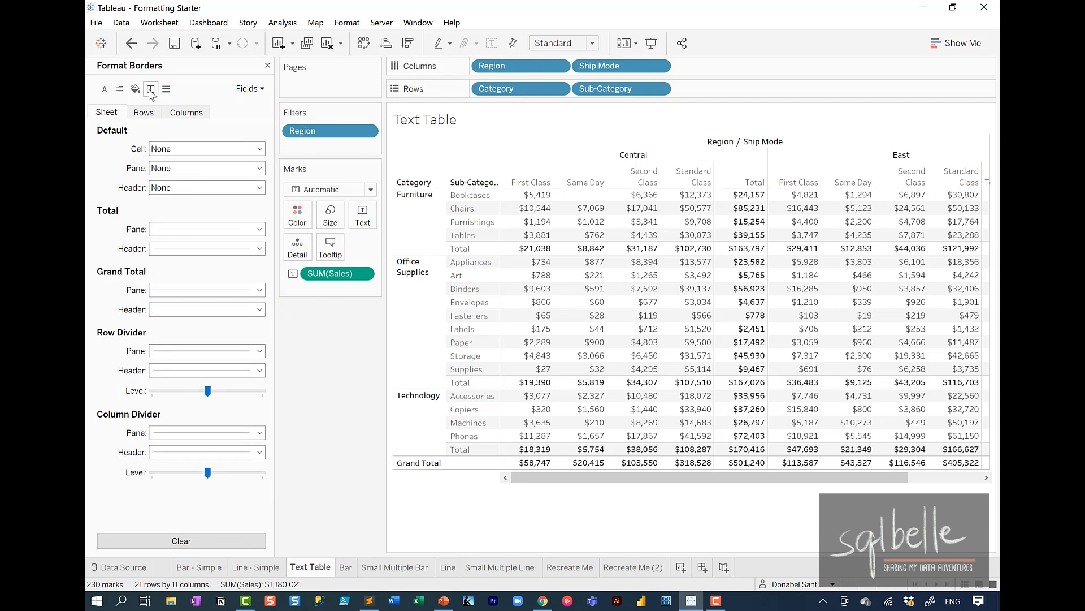
pyautogui.click(166, 89)
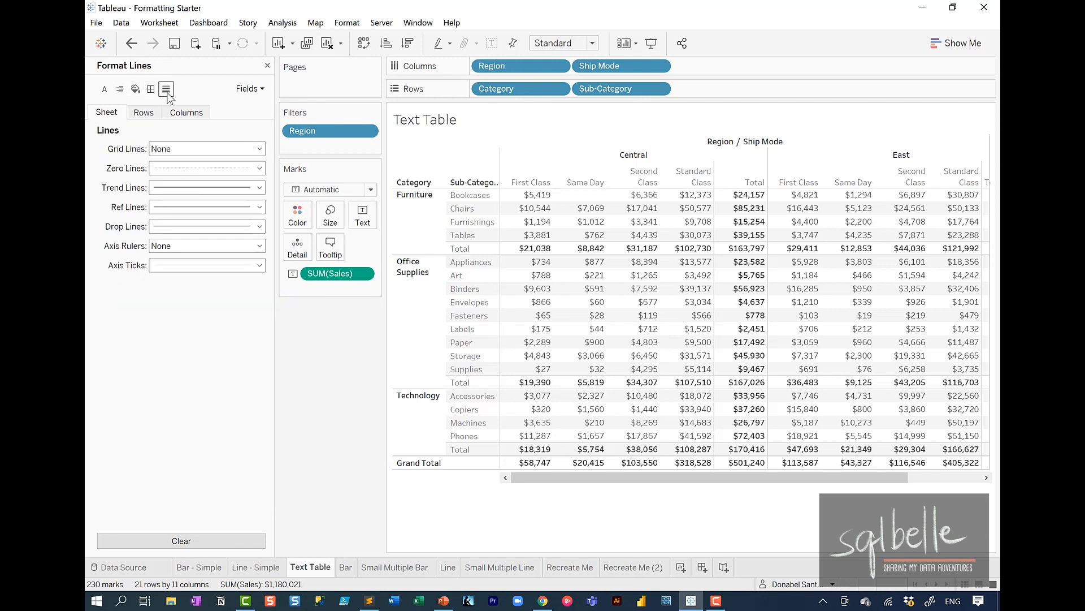
pyautogui.hotkey('ctrl', '2')
pyautogui.moveTo(251, 121)
pyautogui.mouseDown()
pyautogui.moveTo(106, 238)
pyautogui.moveTo(256, 125)
pyautogui.mouseUp()
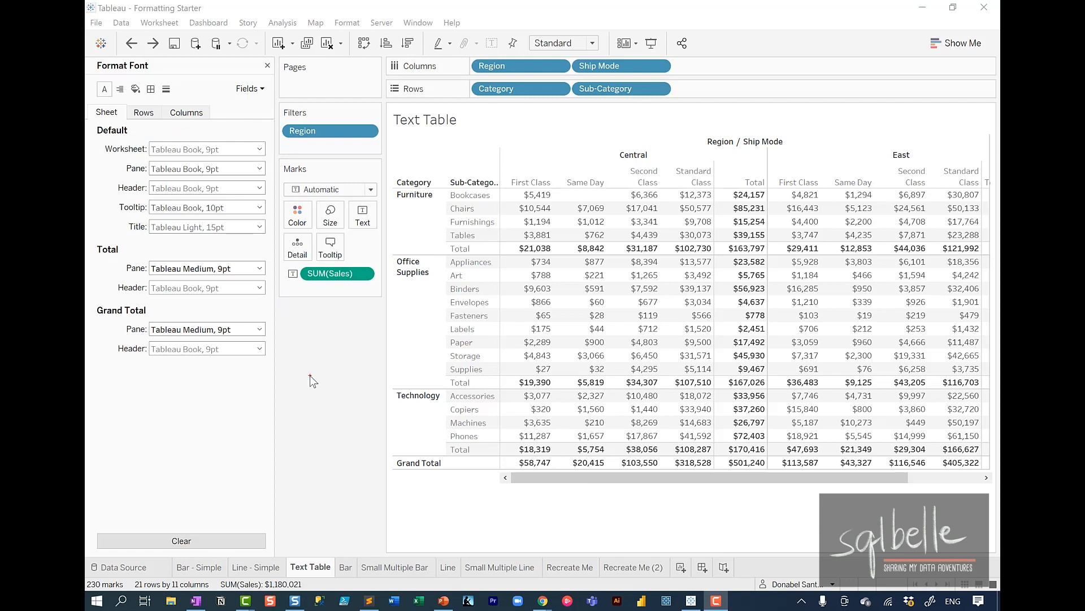
pyautogui.moveTo(120, 100); pyautogui.dragTo(106, 91)
pyautogui.moveTo(173, 169)
pyautogui.mouseDown()
pyautogui.moveTo(146, 174)
pyautogui.moveTo(259, 205)
pyautogui.moveTo(167, 170)
pyautogui.mouseUp()
pyautogui.press('Escape')
# Colour the sheet-level default header font orange
pyautogui.click(219, 192)
pyautogui.click(220, 195)
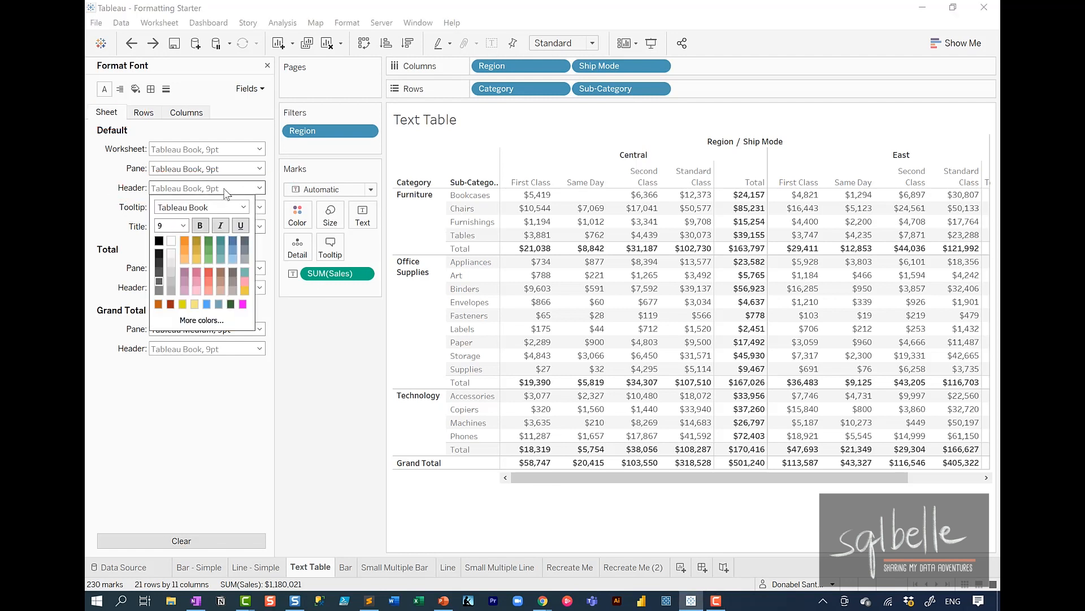
pyautogui.click(184, 240)
pyautogui.click(356, 446)
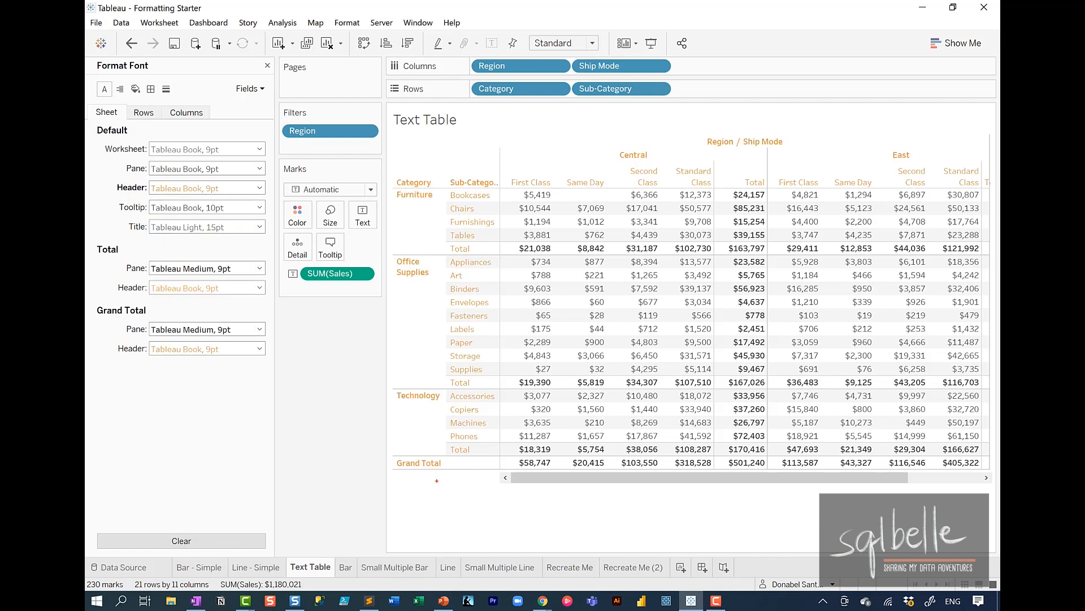
pyautogui.moveTo(437, 480)
pyautogui.mouseDown()
pyautogui.moveTo(394, 286)
pyautogui.moveTo(441, 507)
pyautogui.mouseUp()
pyautogui.moveTo(831, 134)
pyautogui.mouseDown()
pyautogui.moveTo(554, 182)
pyautogui.moveTo(922, 134)
pyautogui.mouseUp()
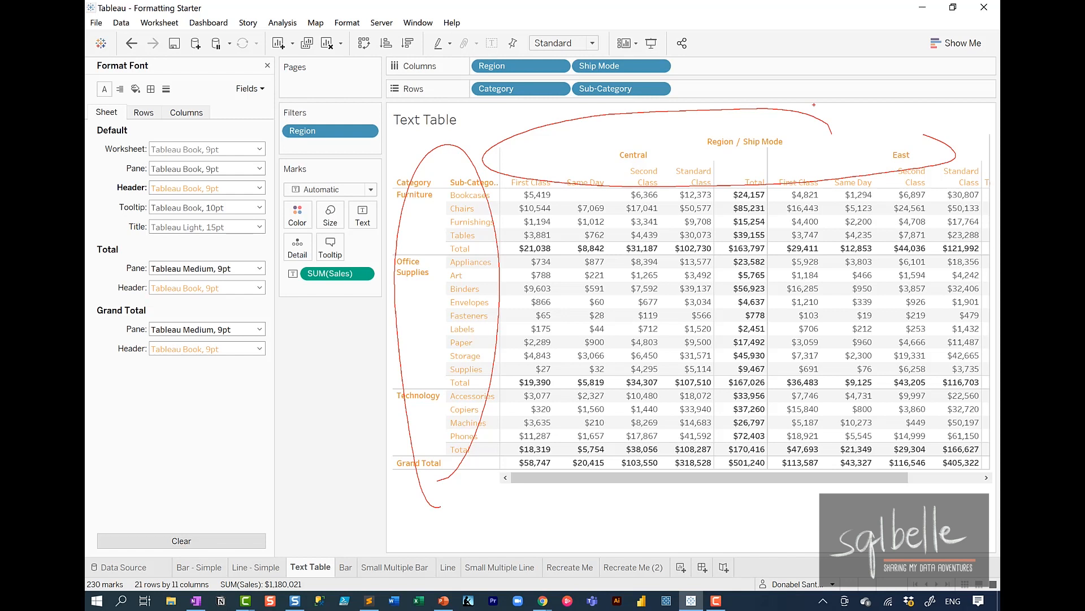
pyautogui.press('Escape')
# Colour the default header font of the rows mauve
pyautogui.click(142, 112)
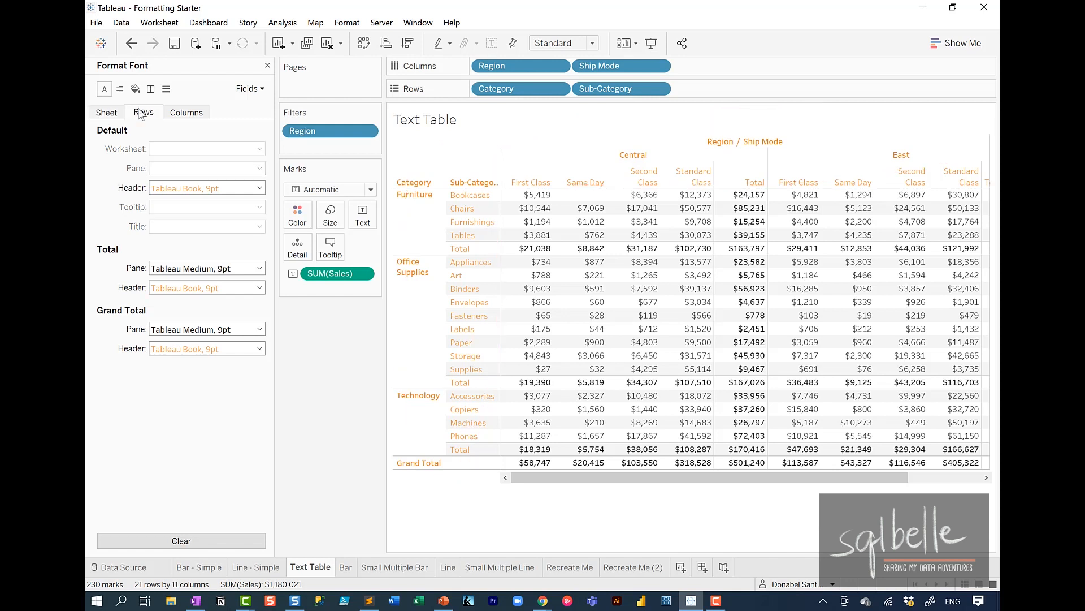
pyautogui.moveTo(159, 181)
pyautogui.mouseDown()
pyautogui.moveTo(110, 202)
pyautogui.moveTo(160, 181)
pyautogui.mouseUp()
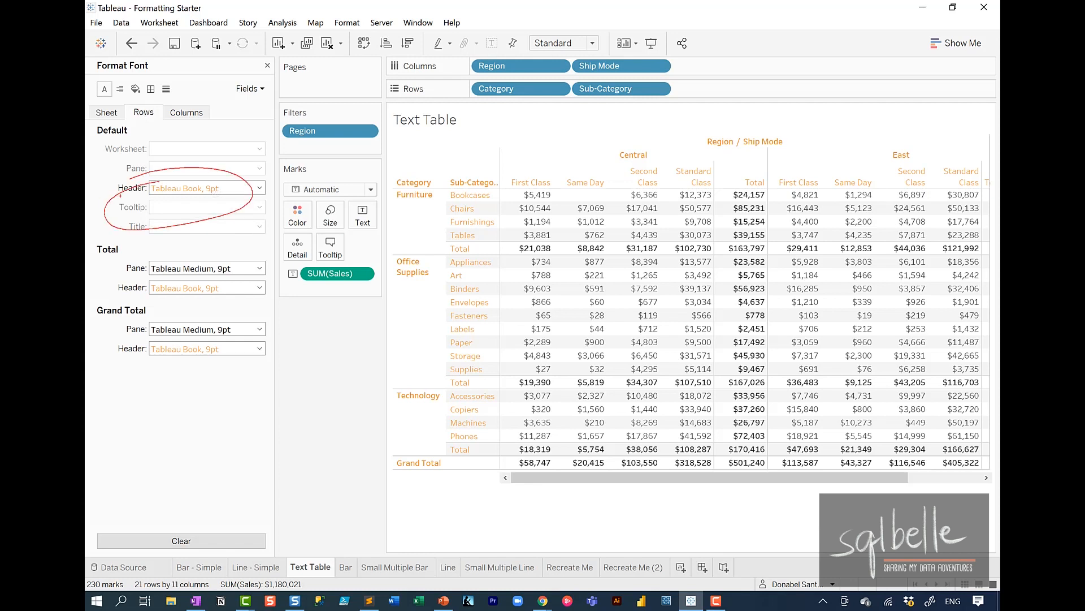
pyautogui.press('Escape')
pyautogui.click(254, 188)
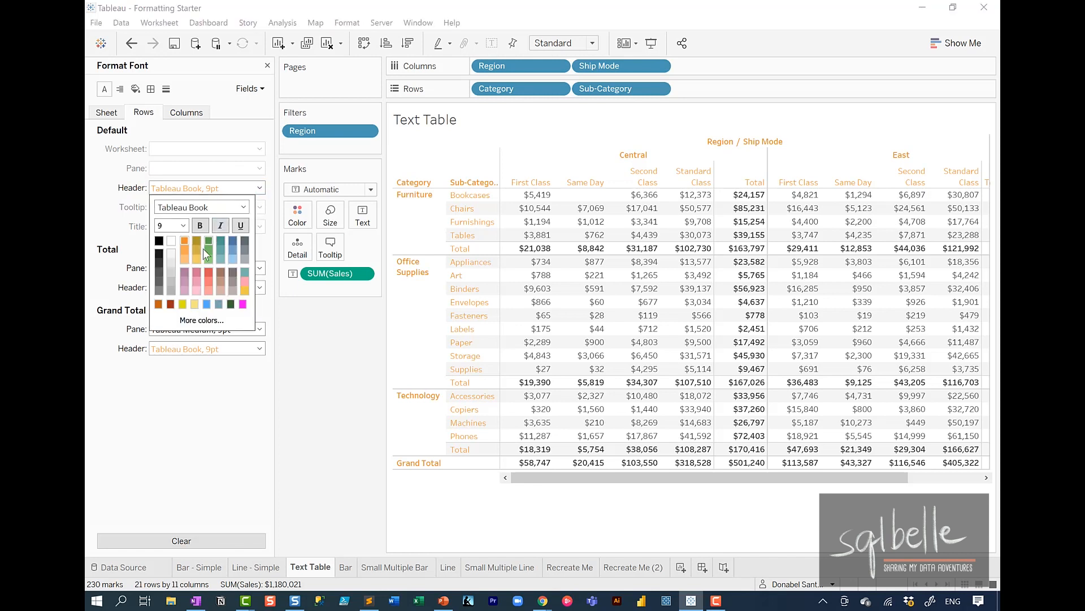
pyautogui.click(184, 270)
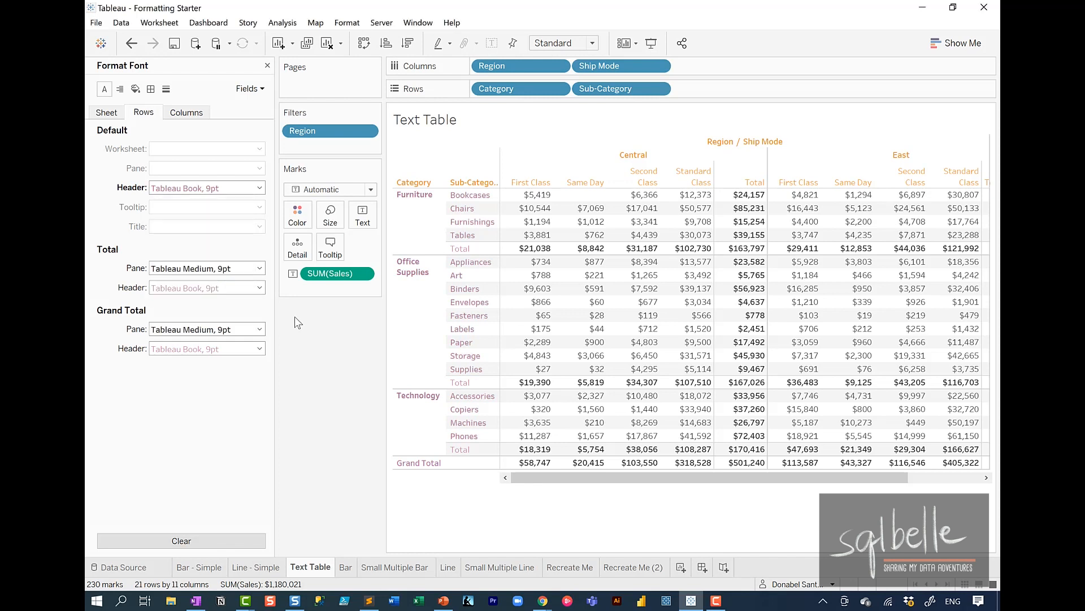
# Compare the header font settings of the sheet and rows, and look at the options available for the Furniture header
pyautogui.click(108, 113)
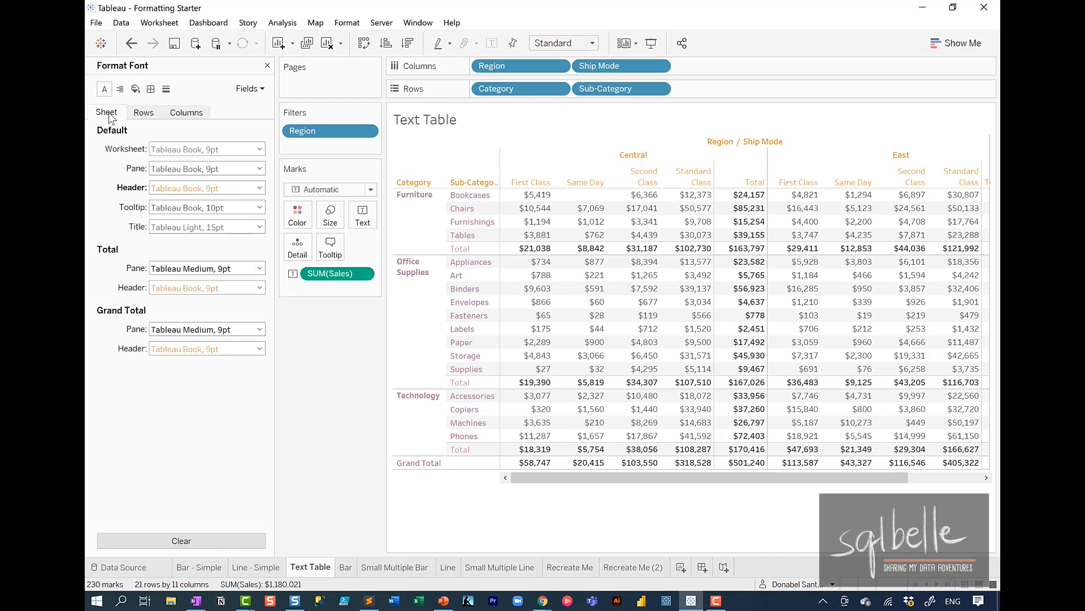
pyautogui.click(143, 116)
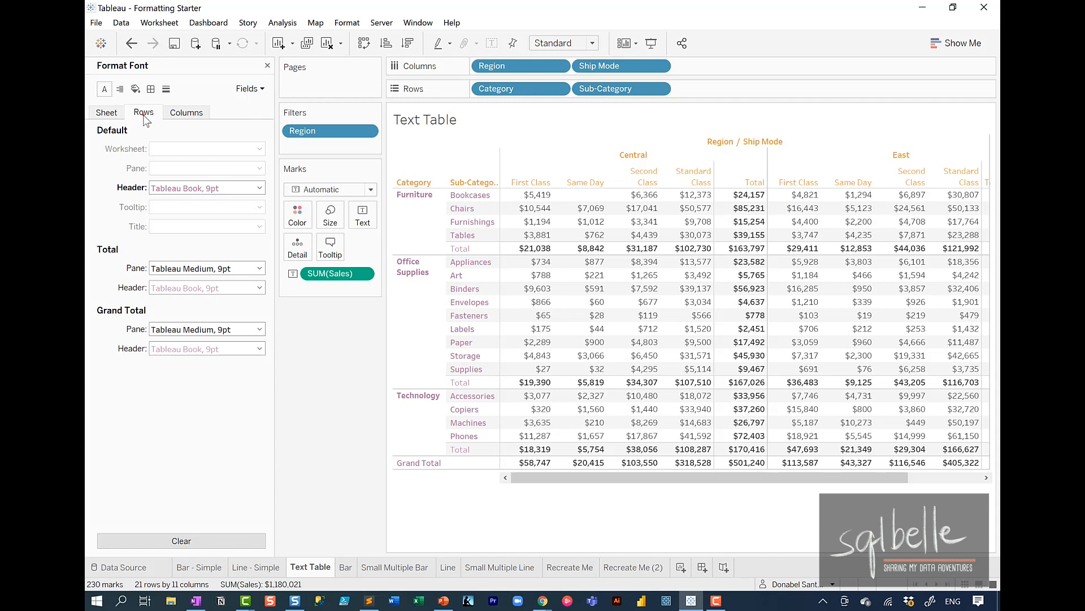
pyautogui.moveTo(396, 437)
pyautogui.mouseDown()
pyautogui.moveTo(434, 407)
pyautogui.moveTo(370, 300)
pyautogui.moveTo(412, 438)
pyautogui.mouseUp()
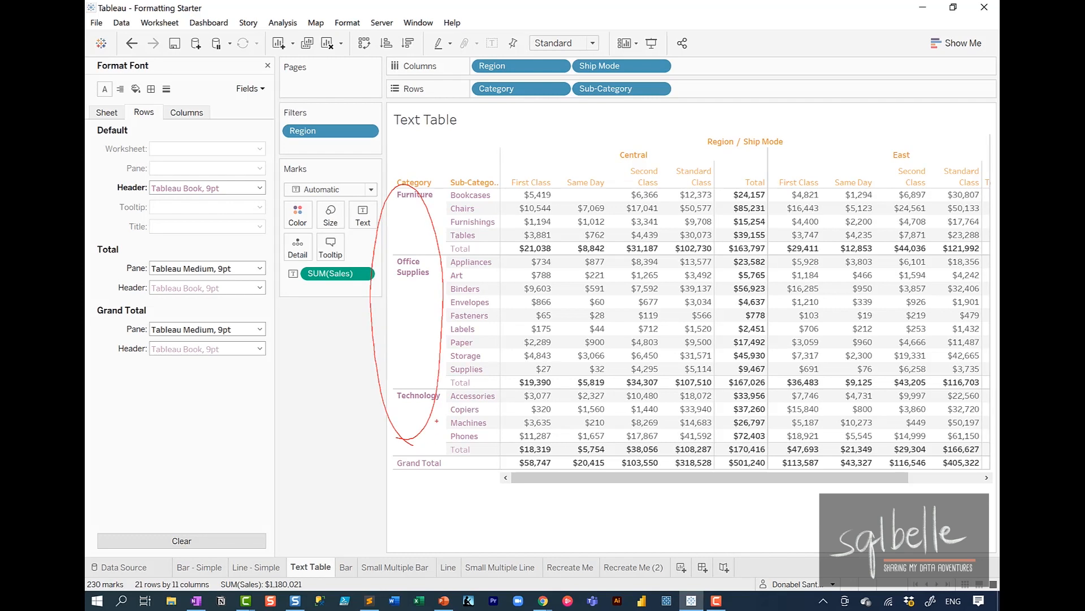
pyautogui.press('Escape')
pyautogui.click(413, 228)
pyautogui.hotkey('ctrl', '2')
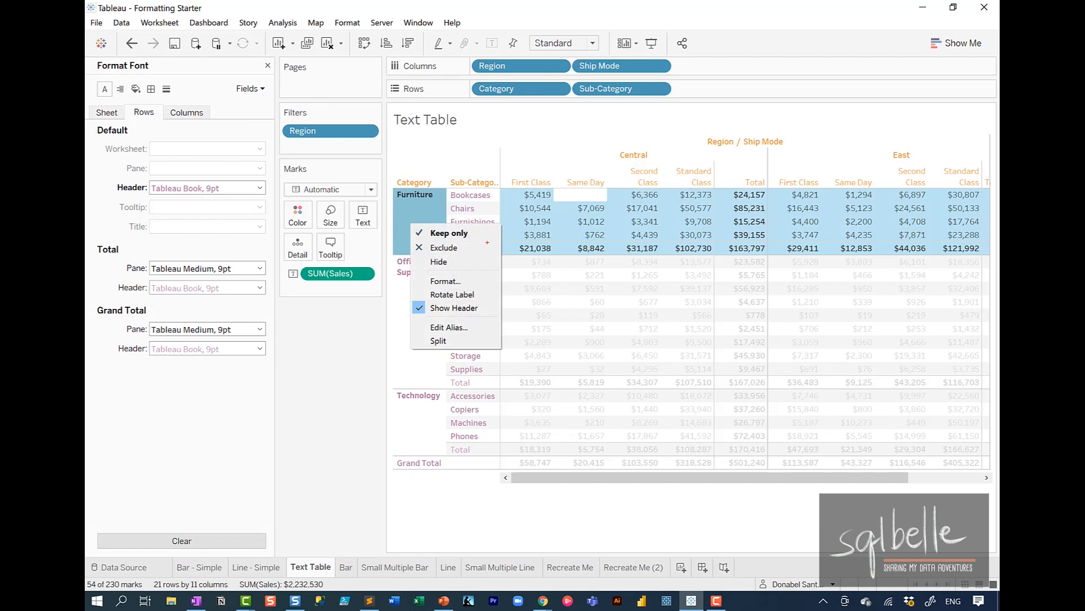
pyautogui.moveTo(463, 275)
pyautogui.mouseDown()
pyautogui.moveTo(438, 269)
pyautogui.moveTo(476, 268)
pyautogui.moveTo(430, 272)
pyautogui.mouseUp()
pyautogui.press('Escape')
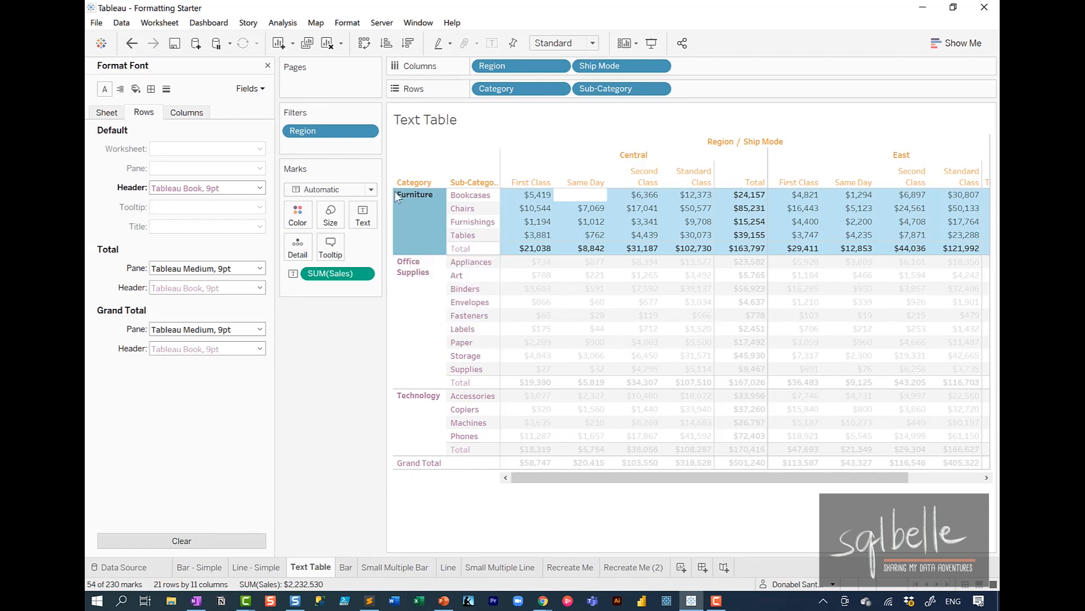
# Format the default header font of the Category field as teal, bold and 14 pt
pyautogui.click(262, 89)
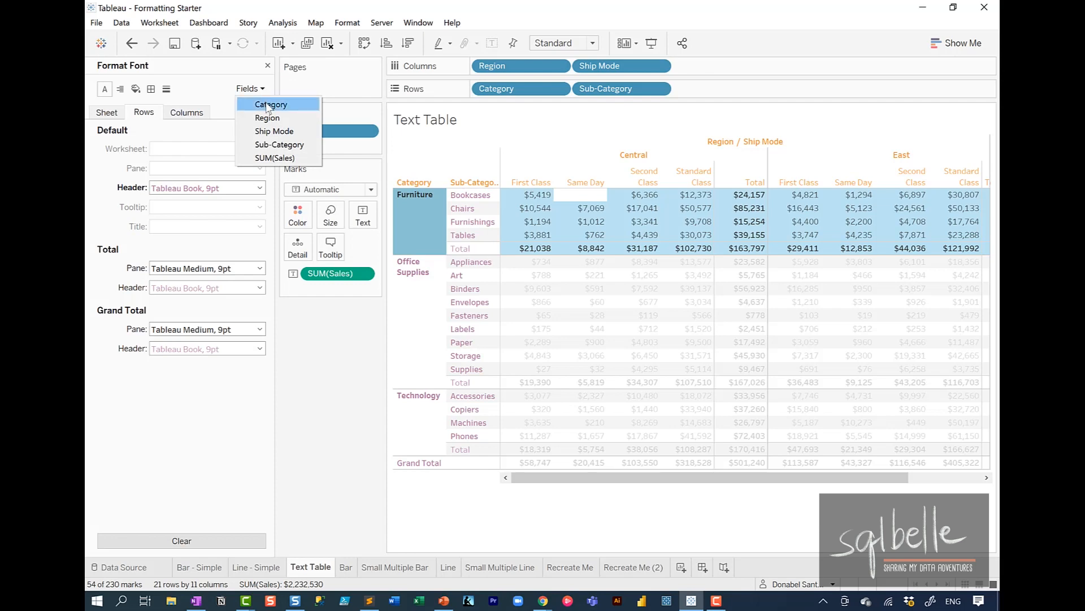
pyautogui.click(268, 108)
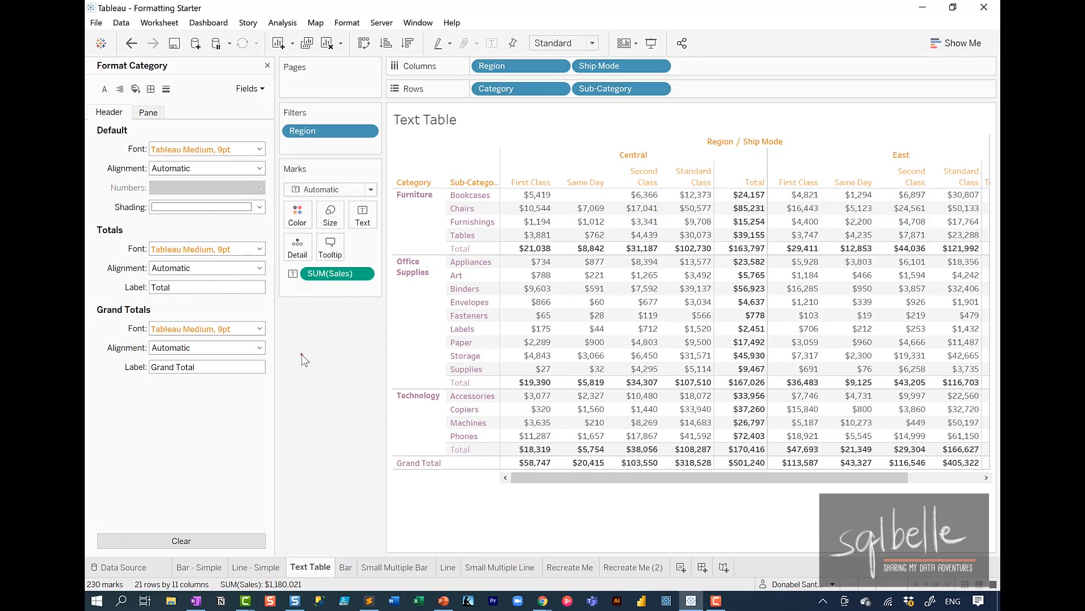
pyautogui.moveTo(138, 100)
pyautogui.mouseDown()
pyautogui.moveTo(87, 105)
pyautogui.moveTo(133, 105)
pyautogui.mouseUp()
pyautogui.moveTo(227, 135); pyautogui.dragTo(222, 123)
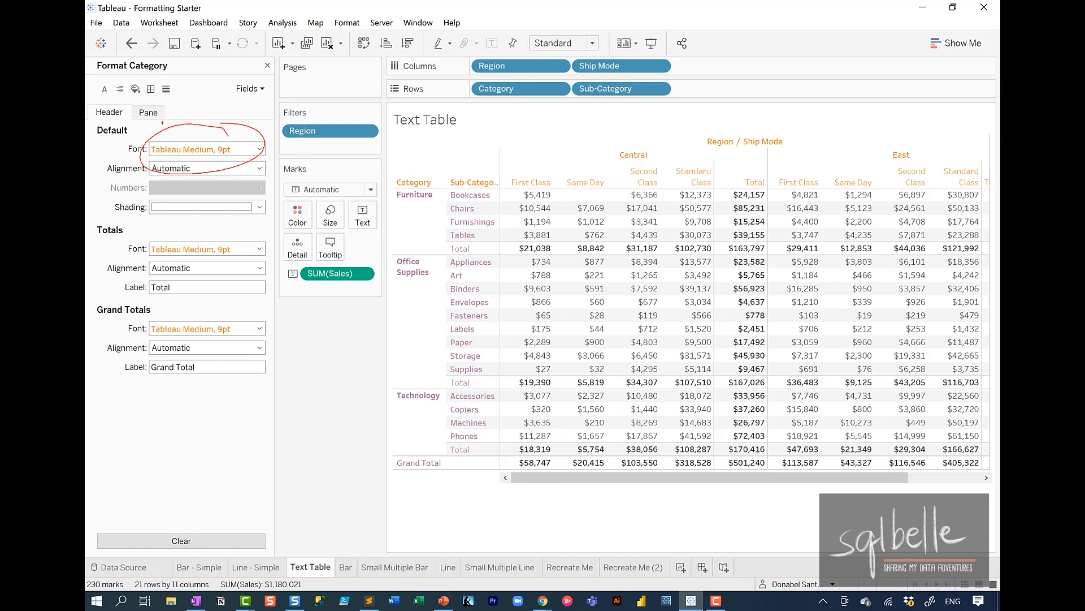
pyautogui.press('Escape')
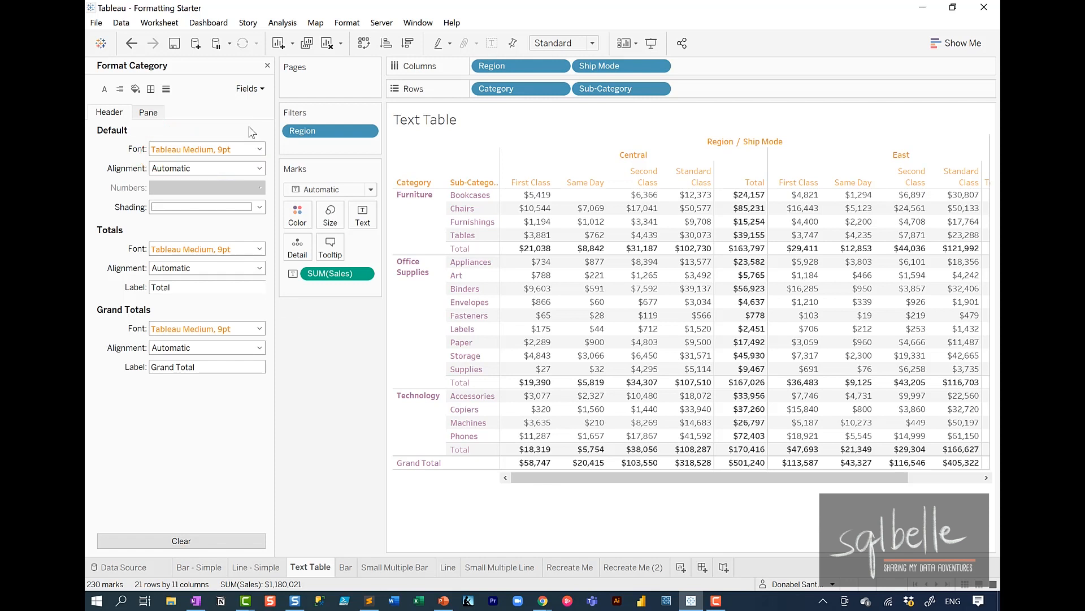
pyautogui.click(260, 149)
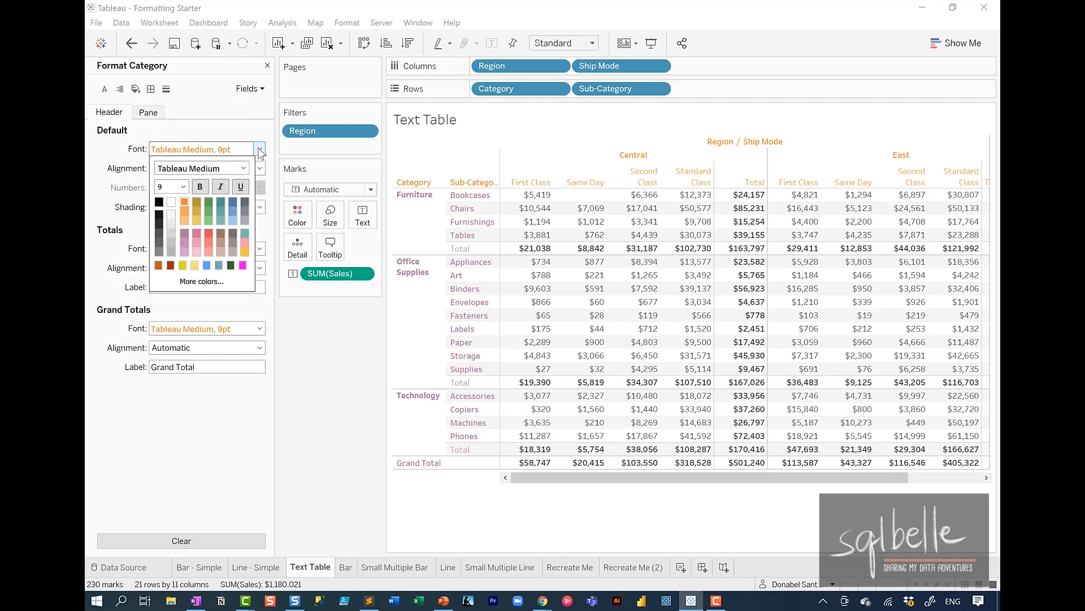
pyautogui.click(243, 233)
pyautogui.click(199, 187)
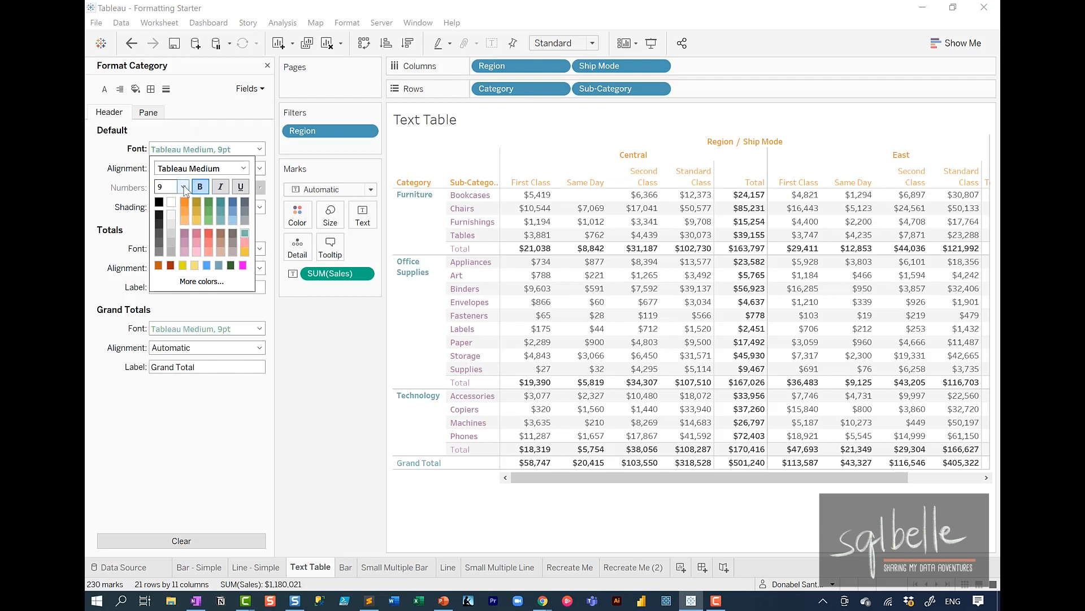
pyautogui.click(182, 187)
pyautogui.click(162, 245)
pyautogui.click(182, 439)
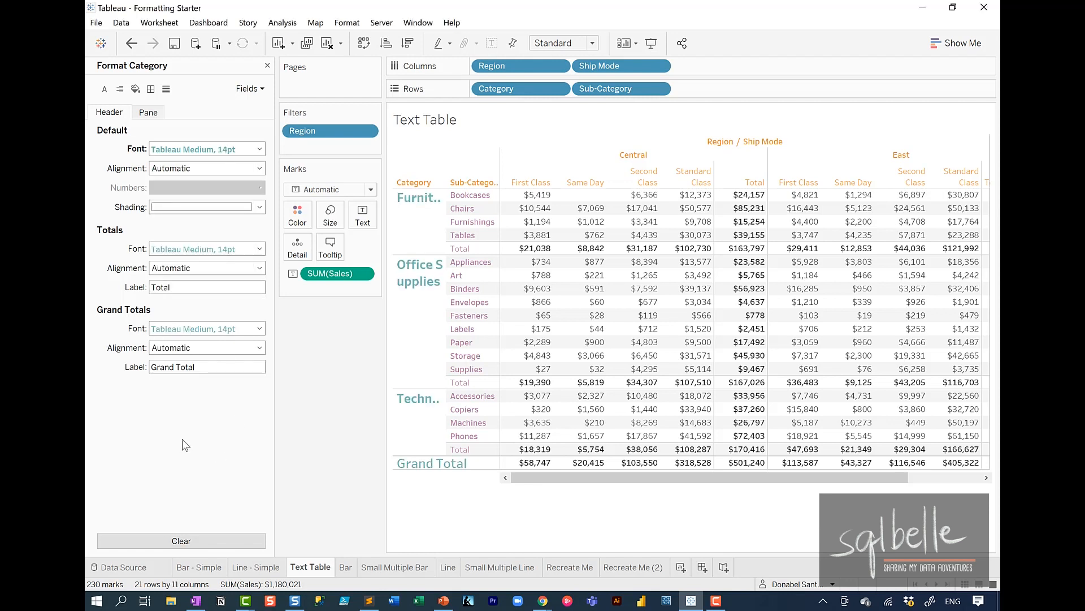
pyautogui.moveTo(406, 481)
pyautogui.mouseDown()
pyautogui.moveTo(441, 433)
pyautogui.moveTo(385, 475)
pyautogui.moveTo(398, 499)
pyautogui.mouseUp()
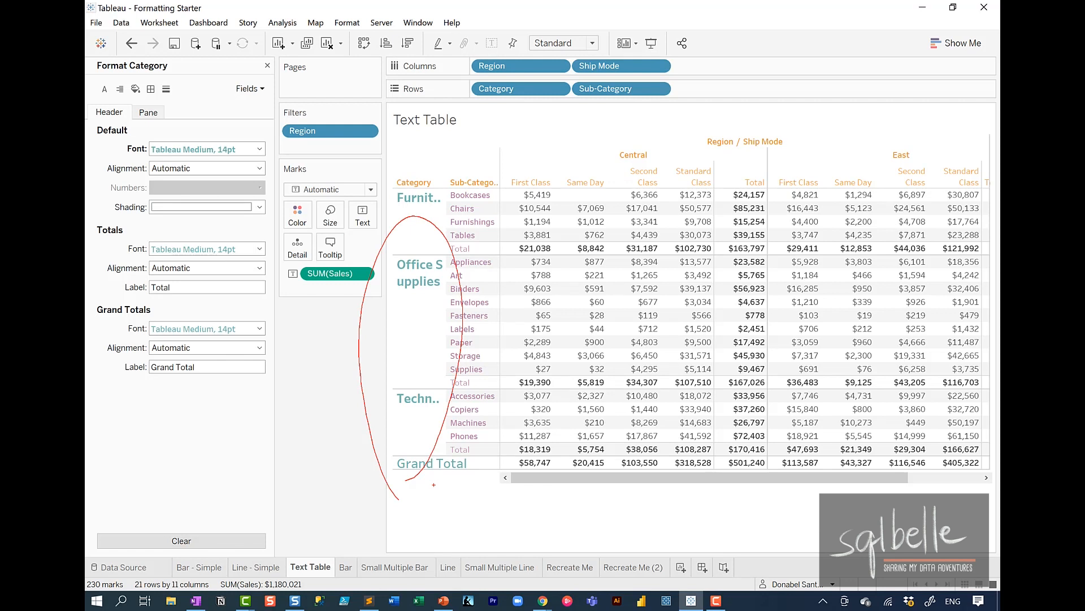
pyautogui.press('Escape')
# Compare the default header font settings at sheet level, row level and for the Category field
pyautogui.click(104, 89)
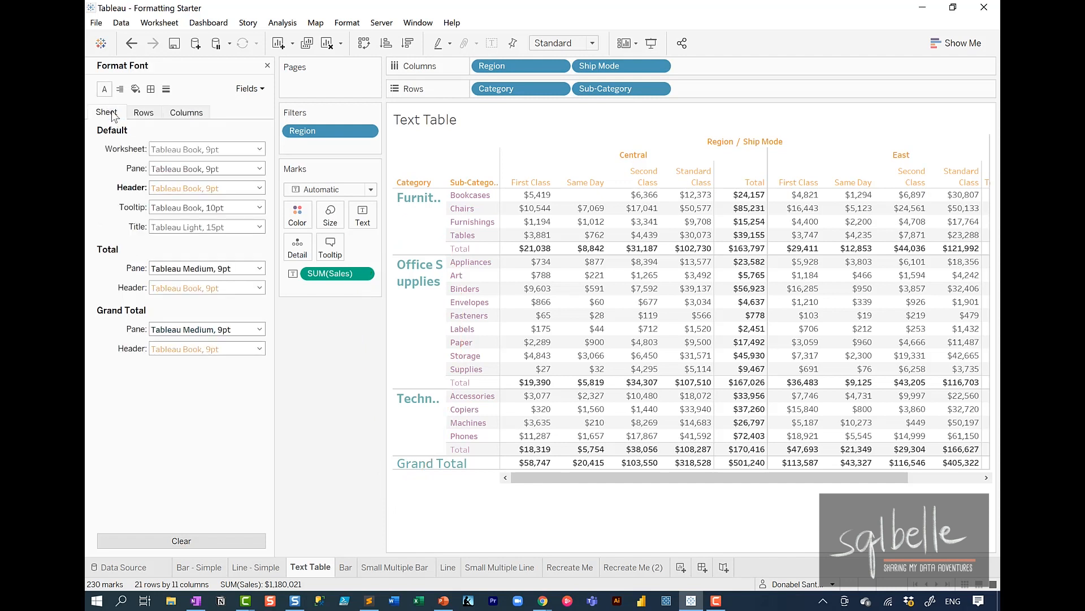
pyautogui.moveTo(234, 177)
pyautogui.mouseDown()
pyautogui.moveTo(150, 163)
pyautogui.moveTo(251, 169)
pyautogui.mouseUp()
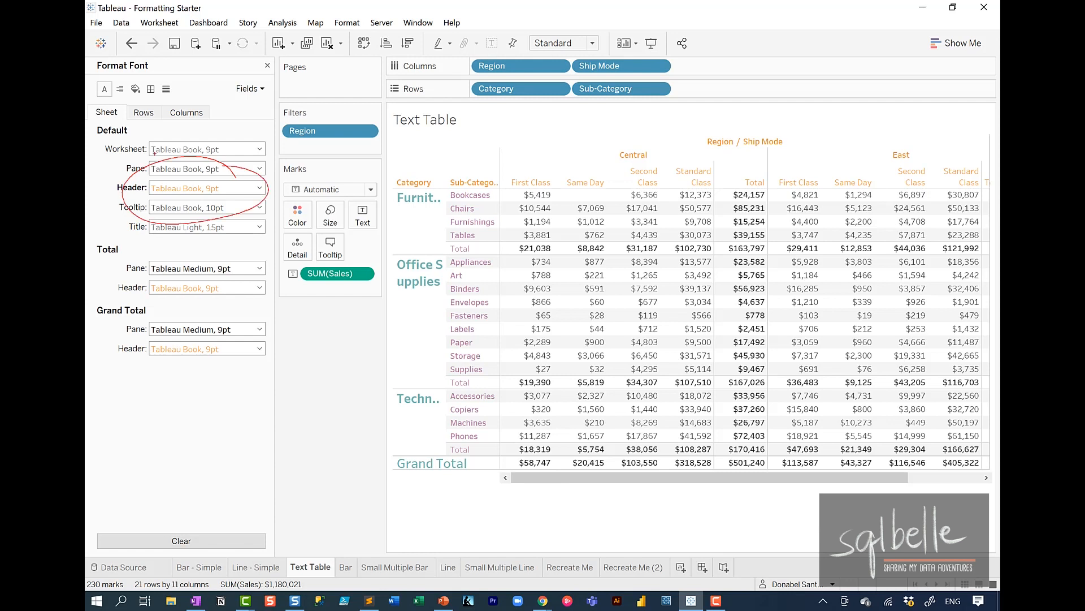
pyautogui.press('Escape')
pyautogui.click(152, 112)
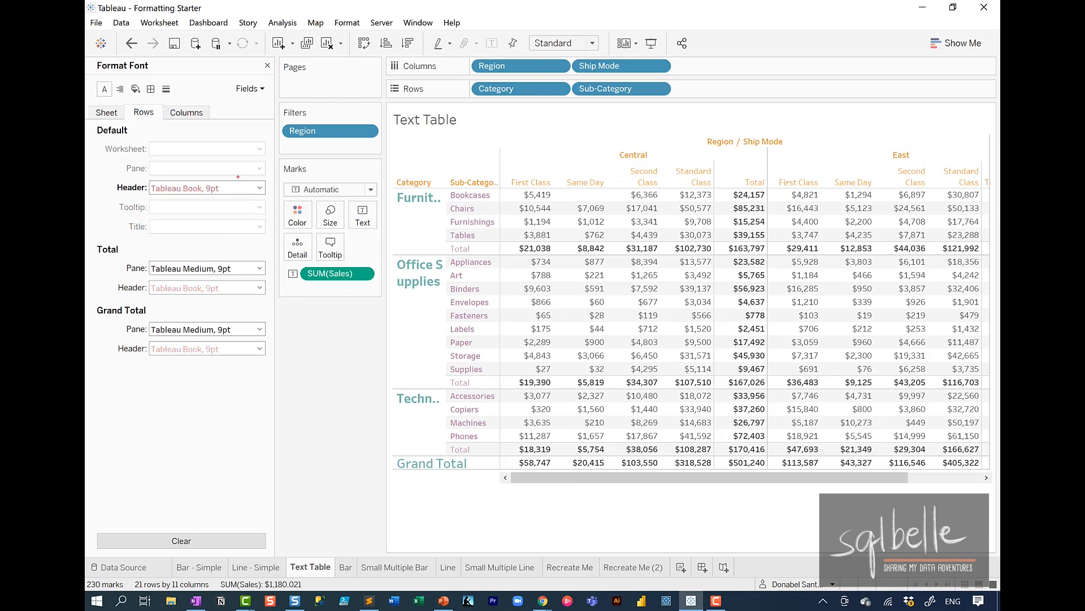
pyautogui.moveTo(243, 148)
pyautogui.mouseDown()
pyautogui.moveTo(260, 223)
pyautogui.moveTo(272, 164)
pyautogui.mouseUp()
pyautogui.press('Escape')
pyautogui.click(249, 89)
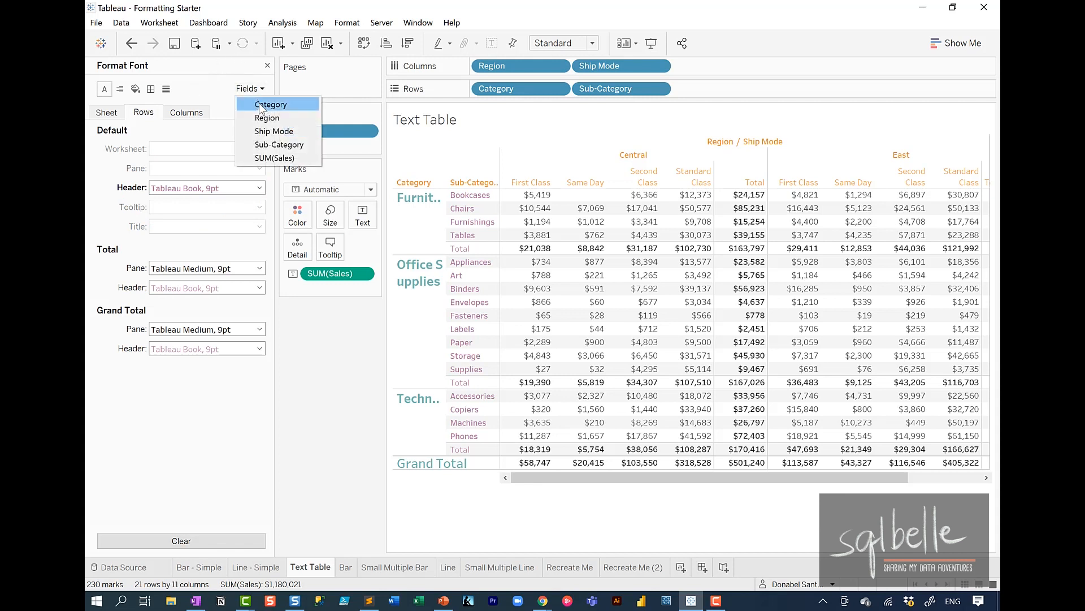
pyautogui.click(260, 106)
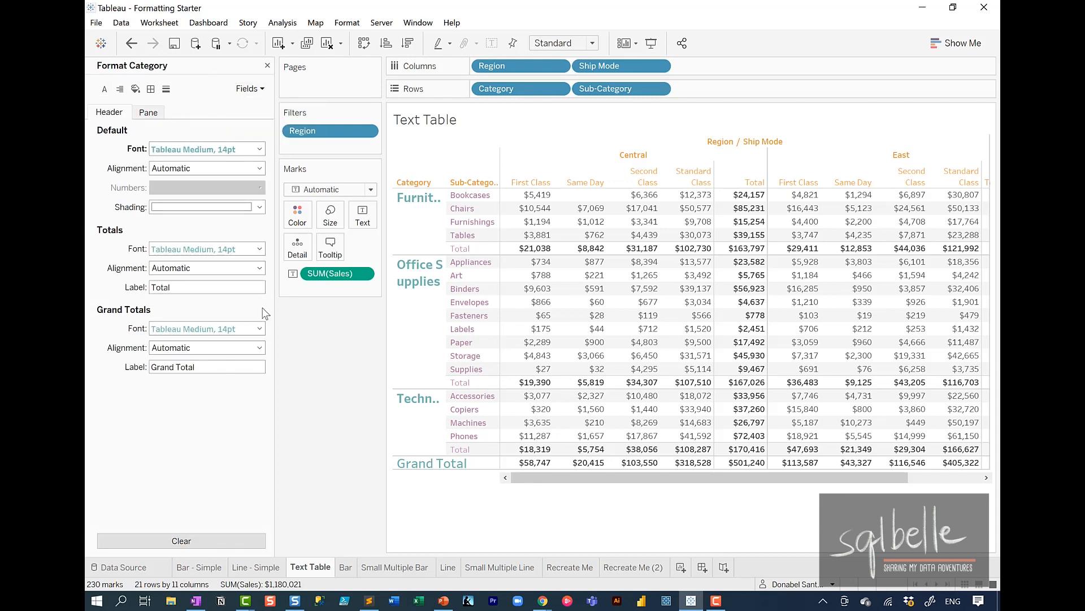
pyautogui.moveTo(240, 129)
pyautogui.mouseDown()
pyautogui.moveTo(143, 126)
pyautogui.moveTo(246, 116)
pyautogui.mouseUp()
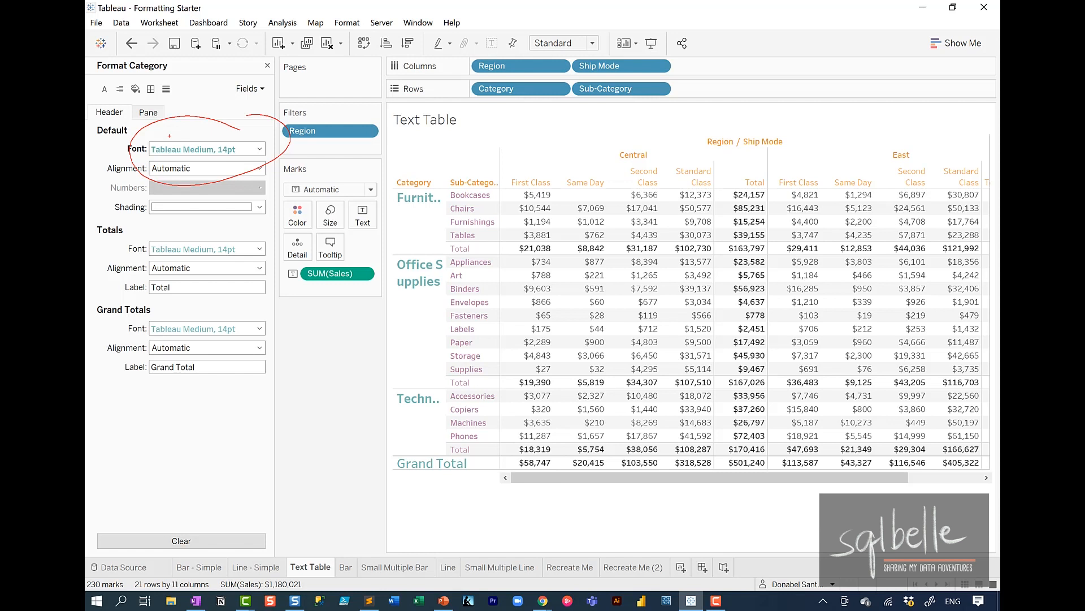
pyautogui.press('Escape')
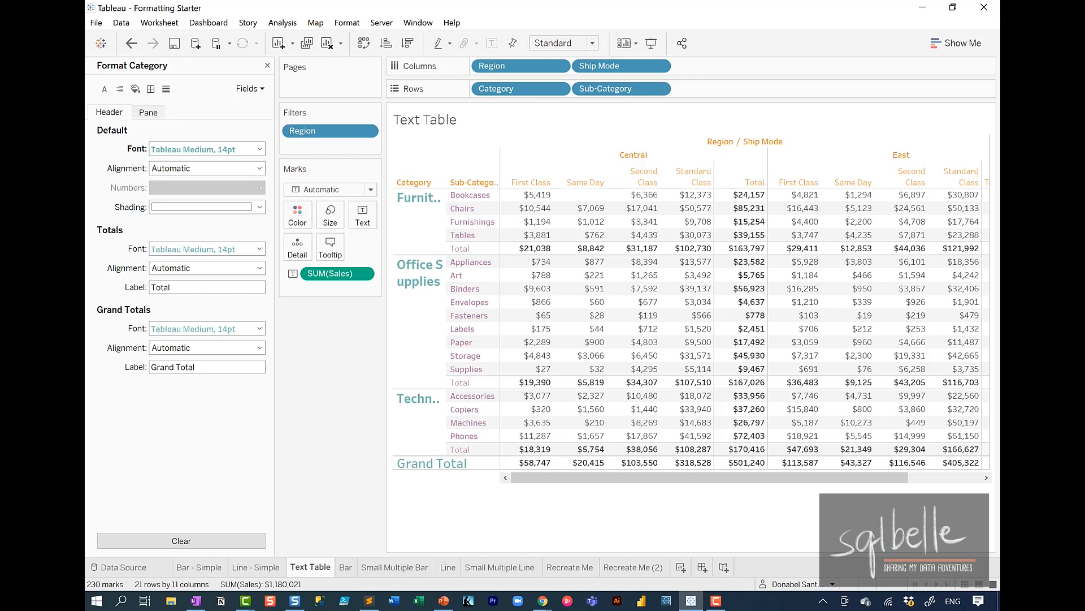
# Clear all worksheet formatting from the Text Table sheet
pyautogui.click(348, 25)
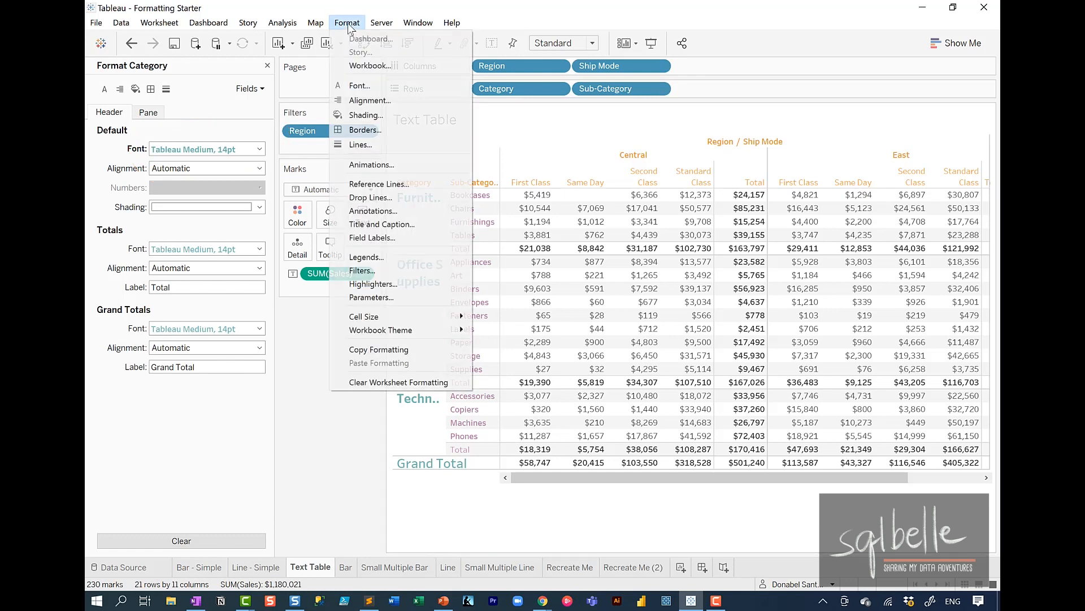
pyautogui.click(374, 381)
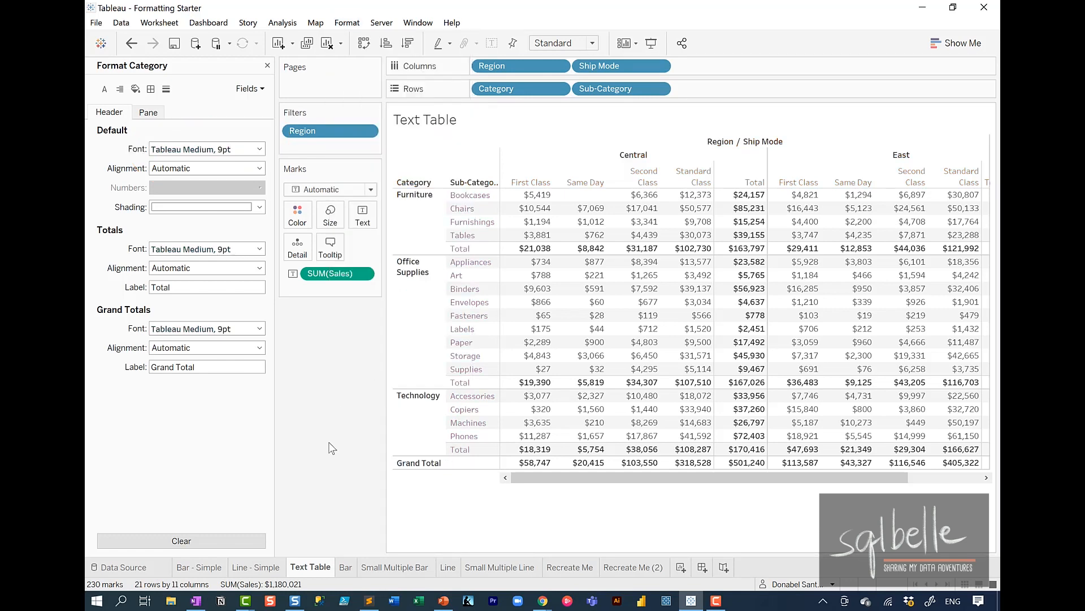
pyautogui.click(355, 24)
pyautogui.moveTo(439, 380)
pyautogui.mouseDown()
pyautogui.moveTo(321, 388)
pyautogui.moveTo(448, 375)
pyautogui.mouseUp()
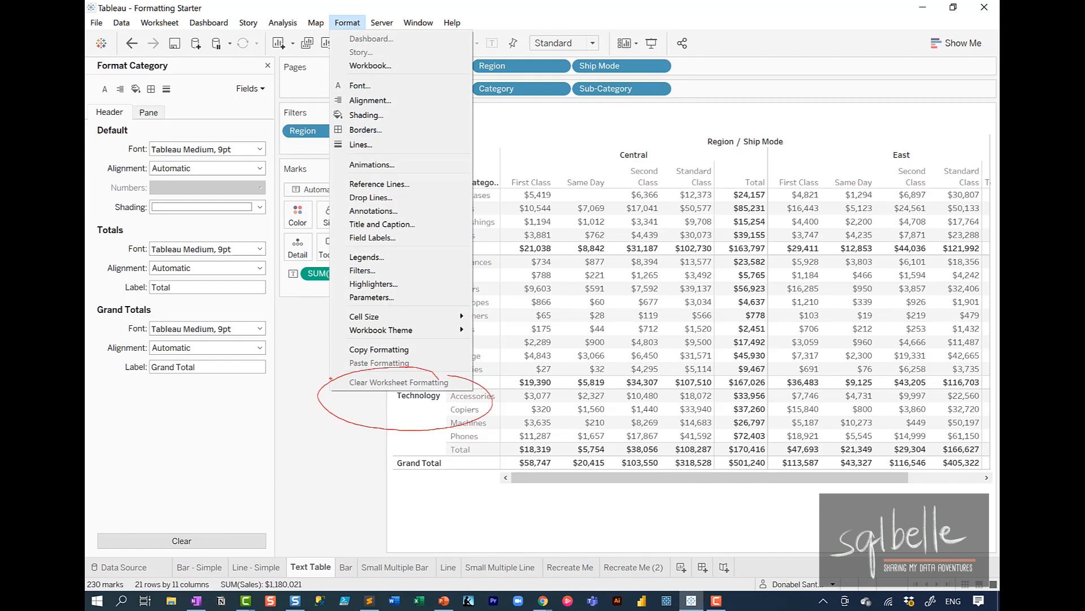
pyautogui.moveTo(338, 485)
pyautogui.mouseDown()
pyautogui.moveTo(204, 327)
pyautogui.moveTo(219, 311)
pyautogui.mouseUp()
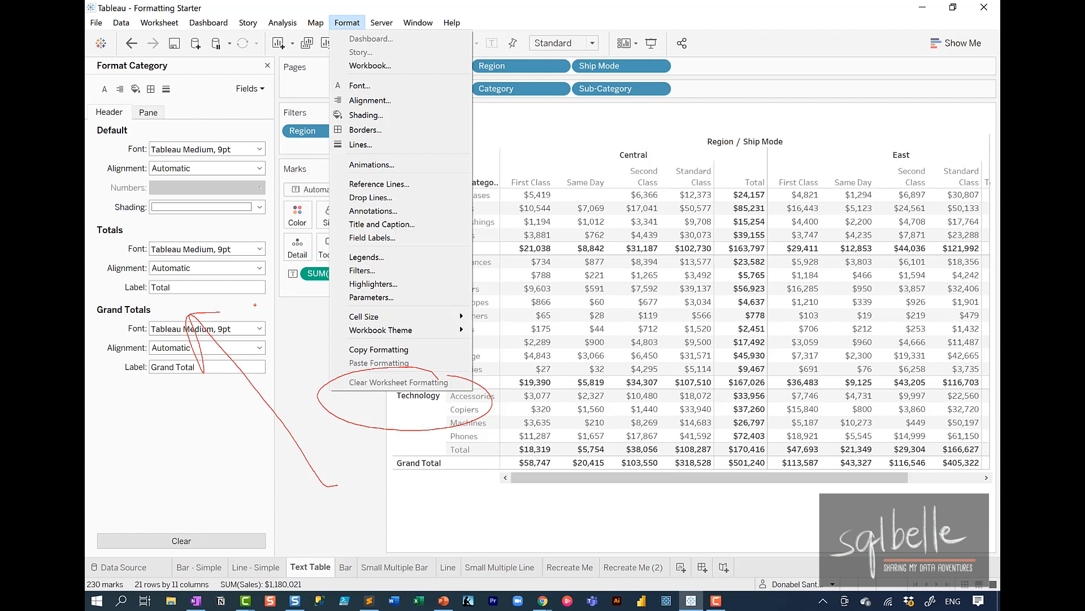
pyautogui.press('Escape')
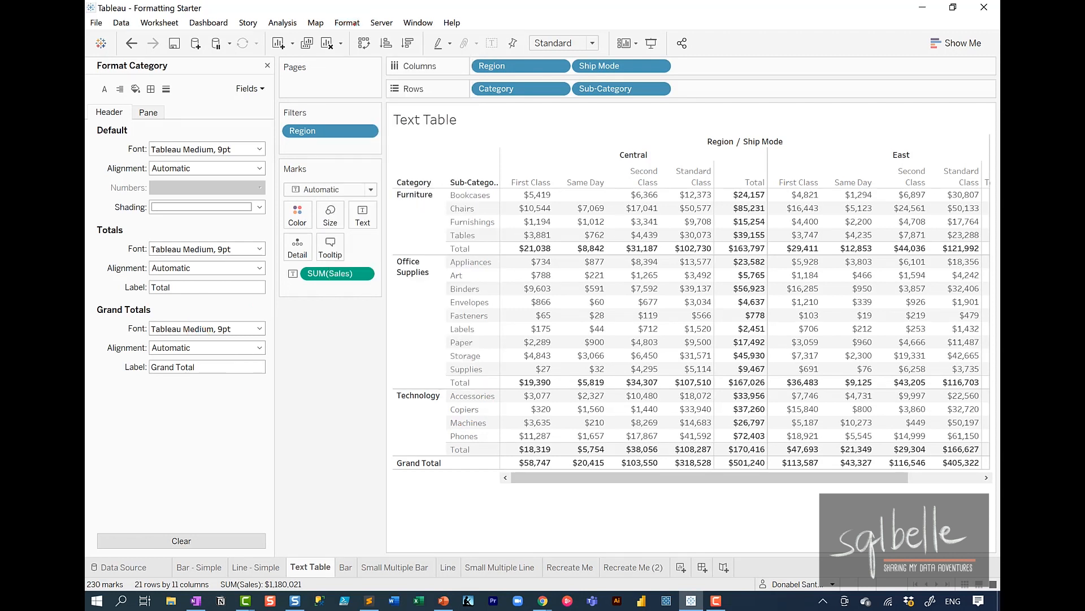
pyautogui.moveTo(468, 97); pyautogui.dragTo(423, 94)
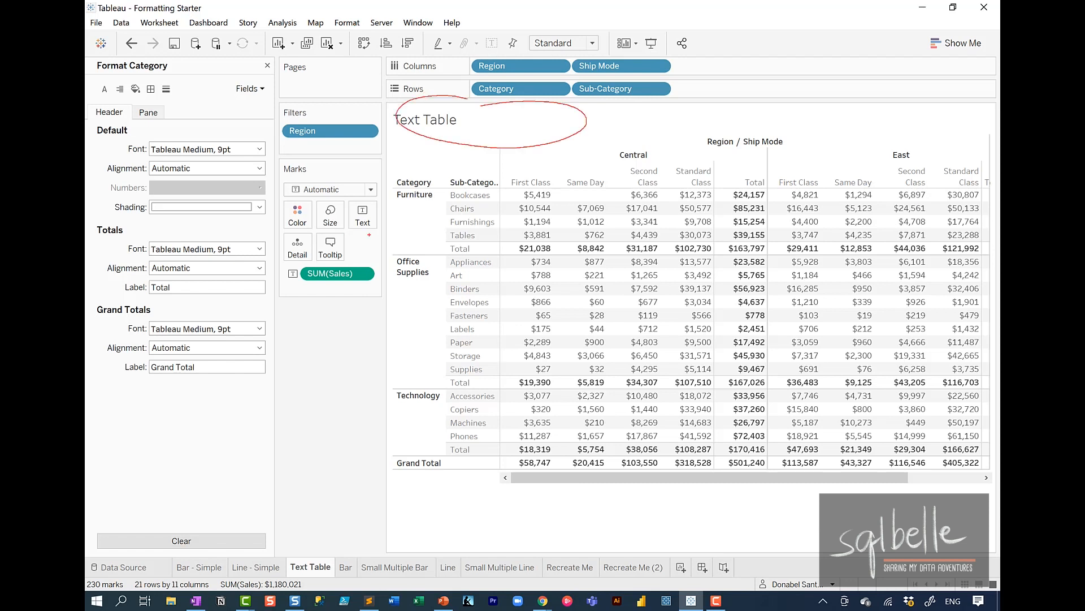
pyautogui.moveTo(390, 193)
pyautogui.mouseDown()
pyautogui.moveTo(367, 159)
pyautogui.moveTo(414, 186)
pyautogui.moveTo(382, 148)
pyautogui.mouseUp()
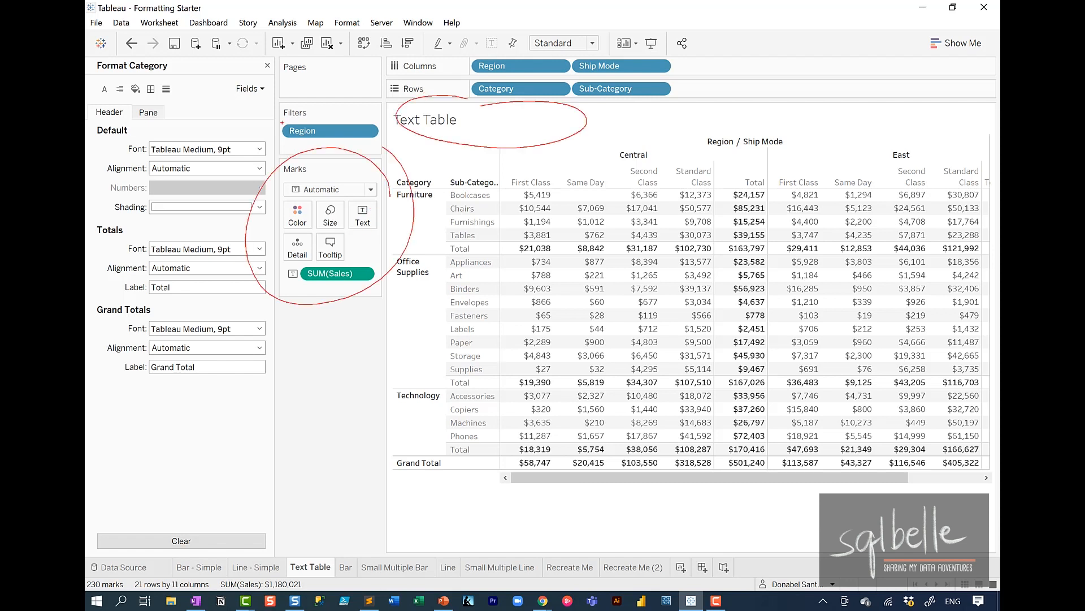
# Recolour the Text Table sheet's title text to blue
pyautogui.press('Escape')
pyautogui.doubleClick(468, 123)
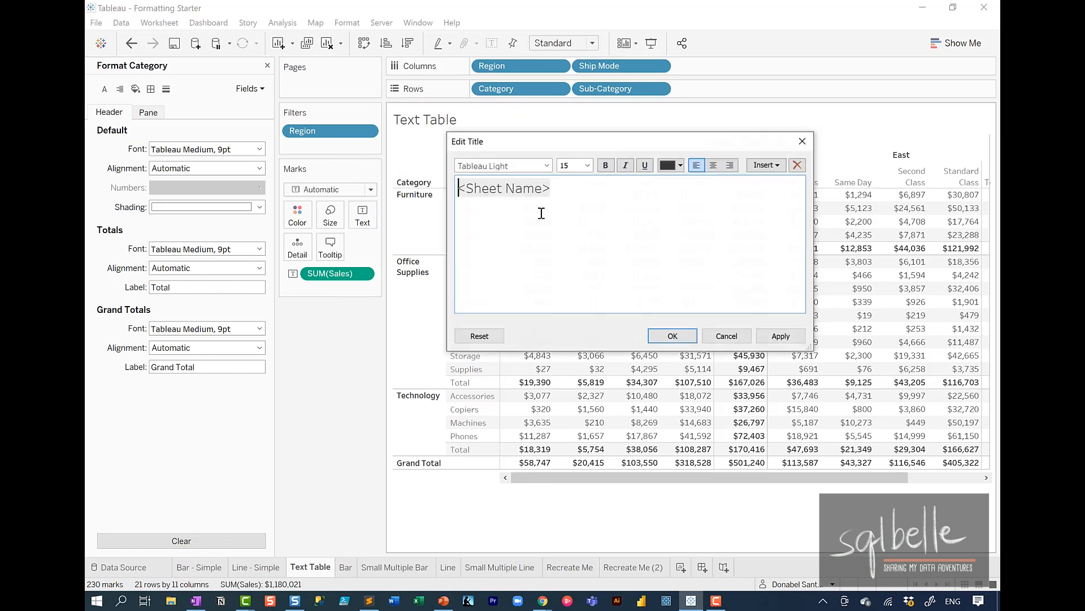
pyautogui.click(673, 170)
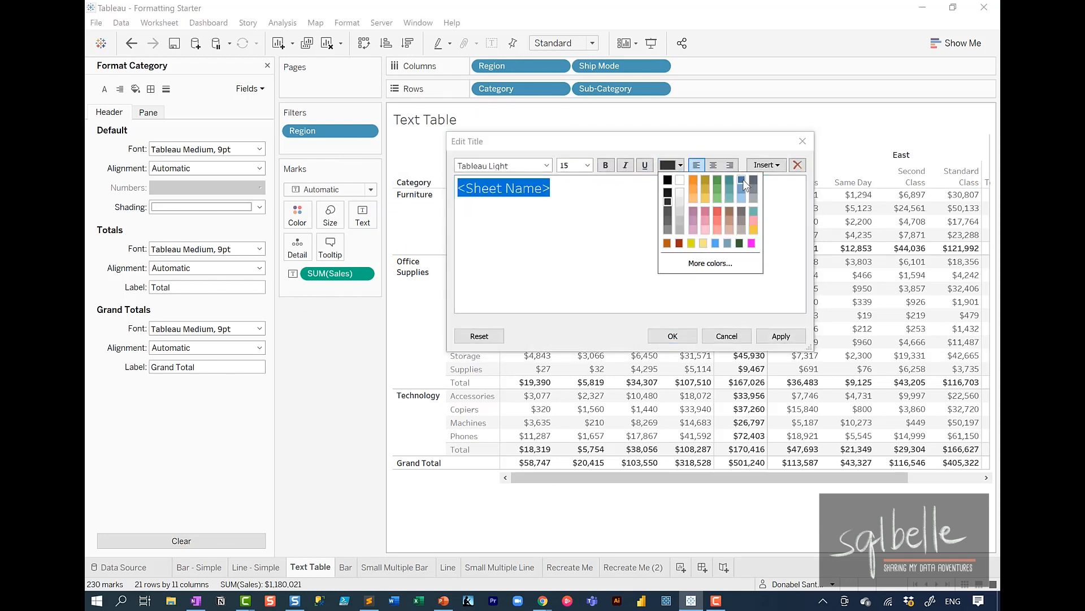
pyautogui.click(685, 187)
pyautogui.click(673, 336)
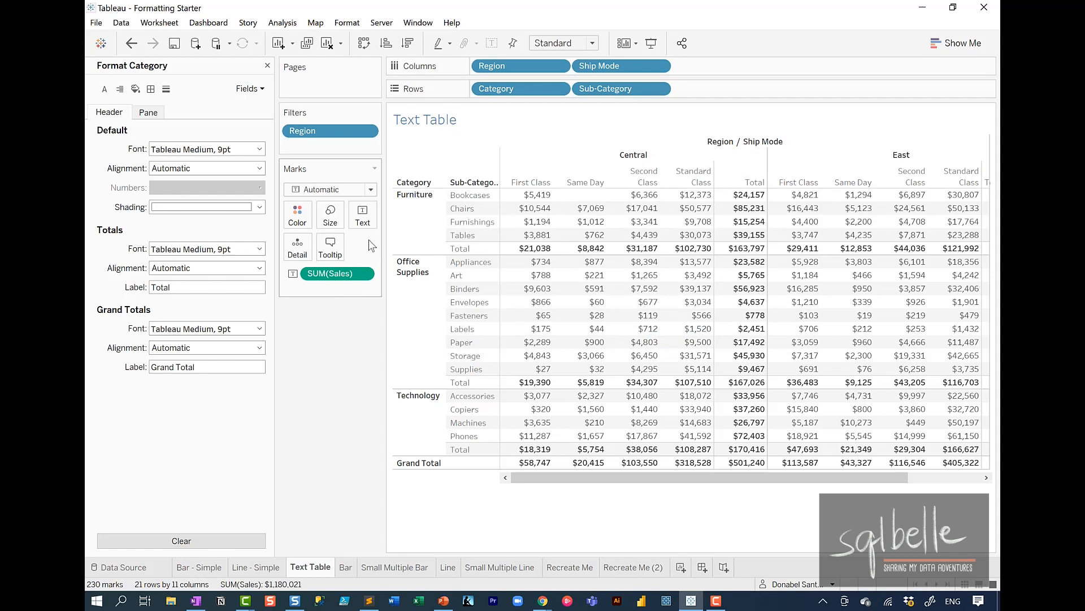
# Set the font size of all the tooltip text to 20
pyautogui.click(330, 247)
pyautogui.hotkey('ctrl', 'a')
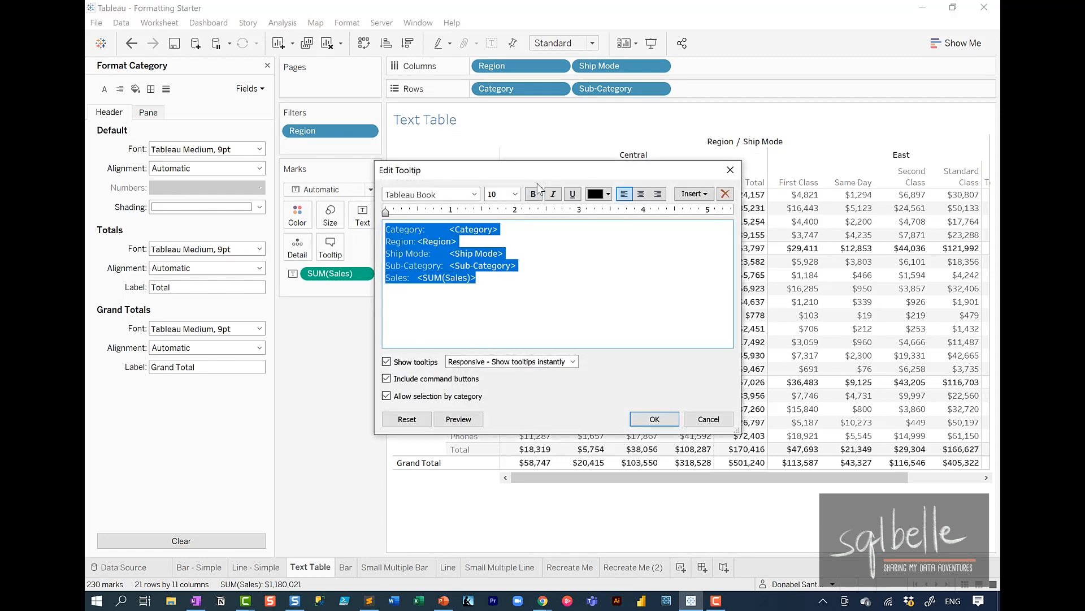
pyautogui.click(515, 194)
pyautogui.click(491, 290)
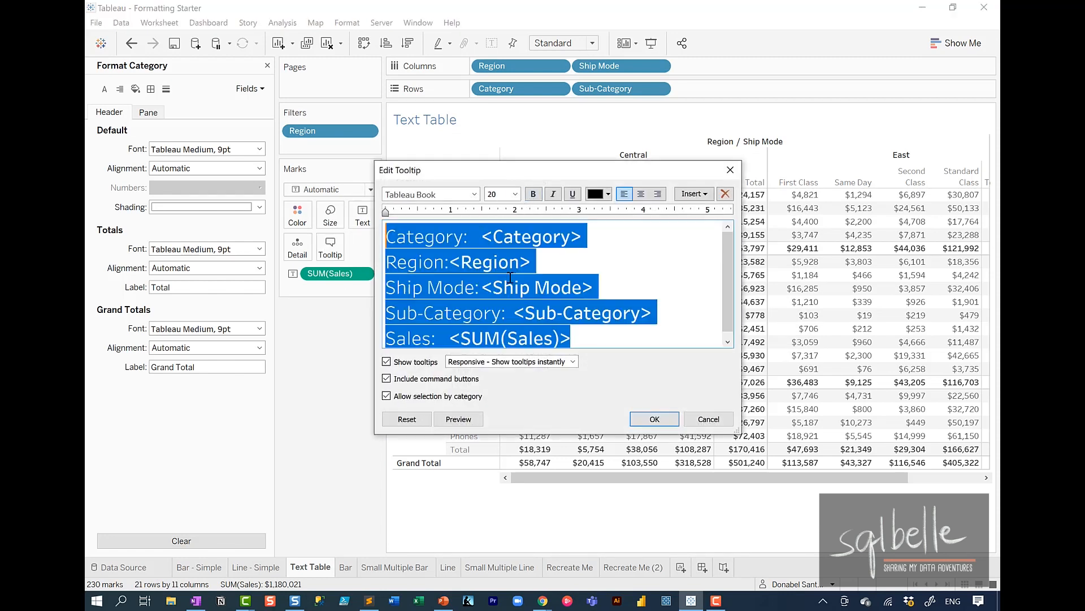
pyautogui.click(654, 419)
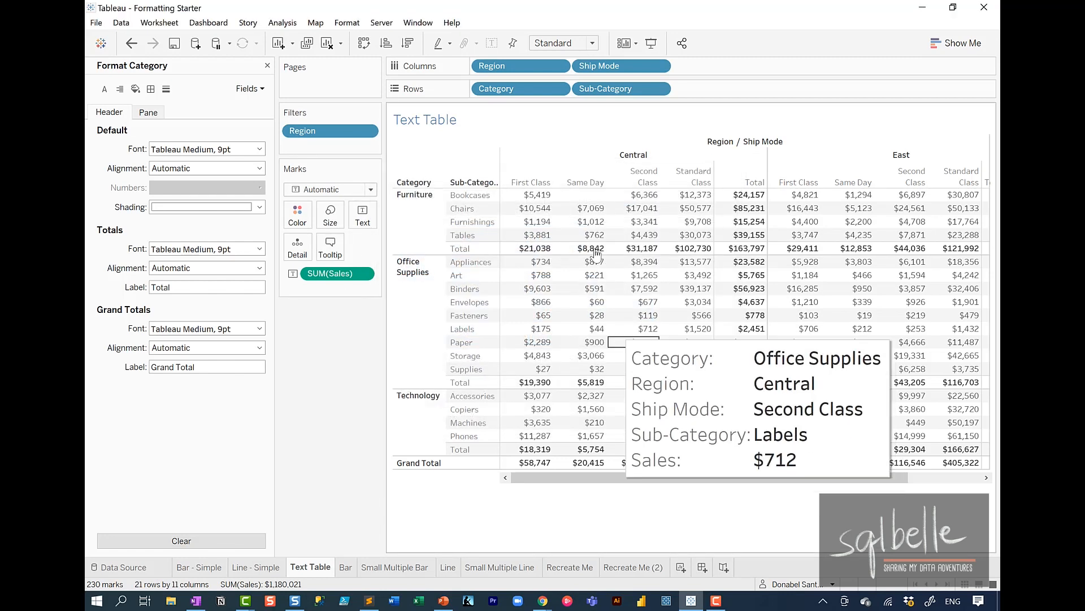
pyautogui.click(347, 23)
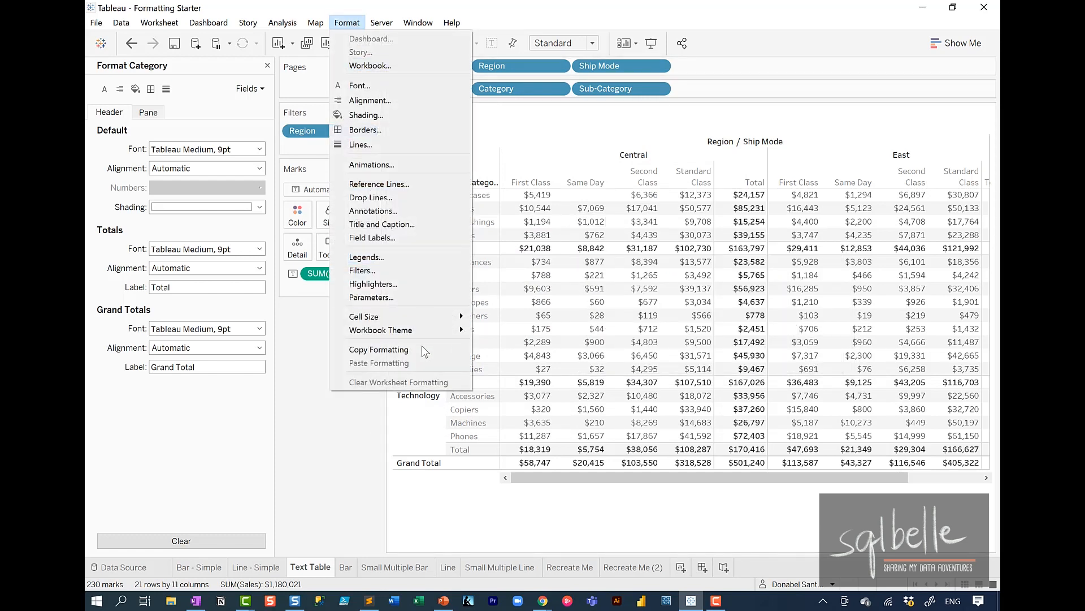
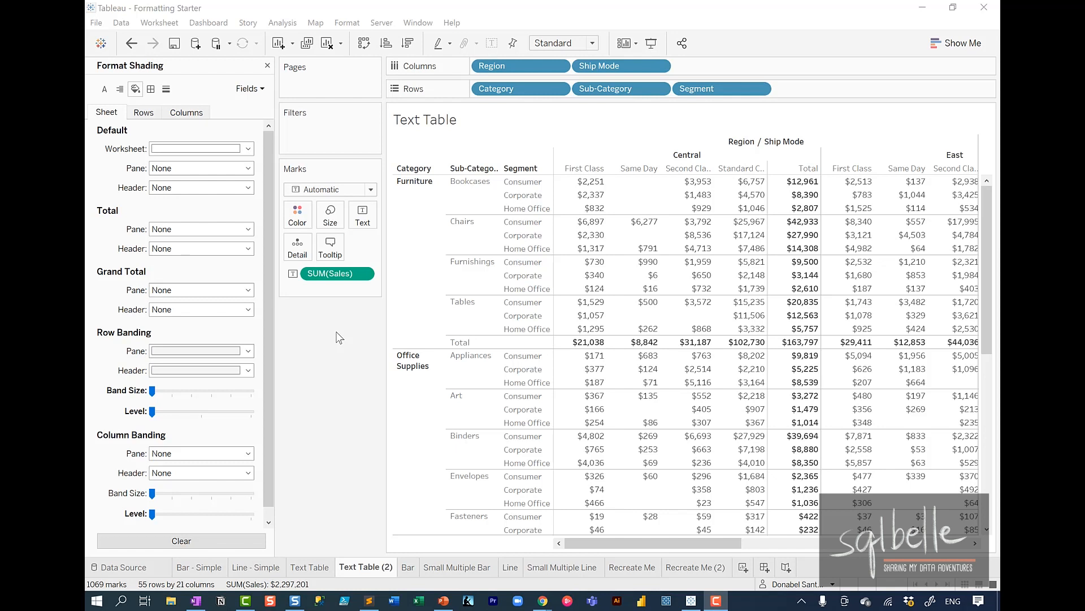
# Try yellow as the default worksheet shading on Text Table (2), and clear the shading format
pyautogui.click(220, 151)
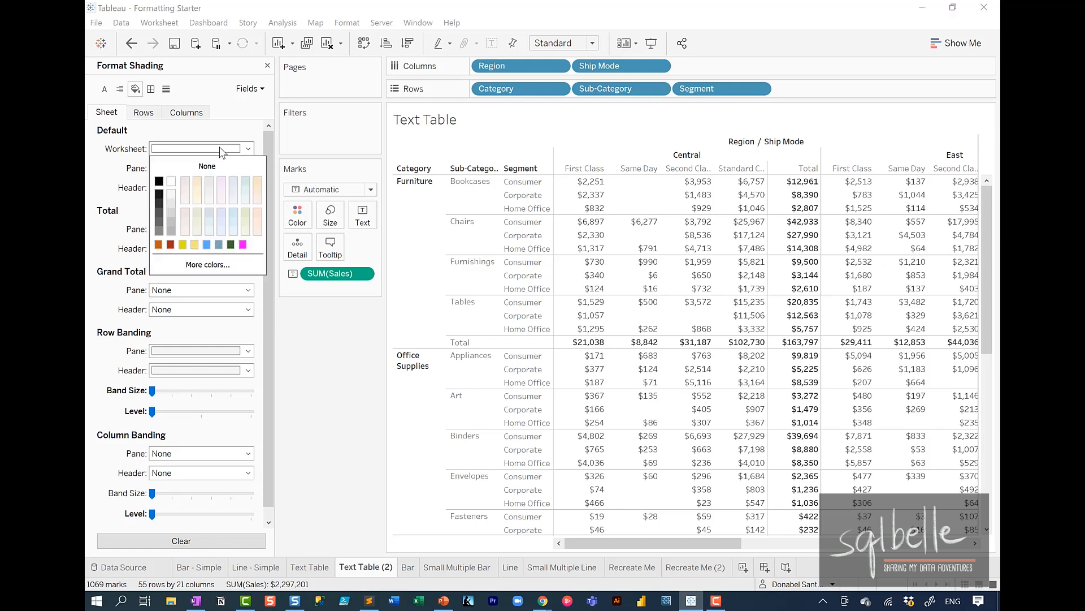
pyautogui.click(182, 244)
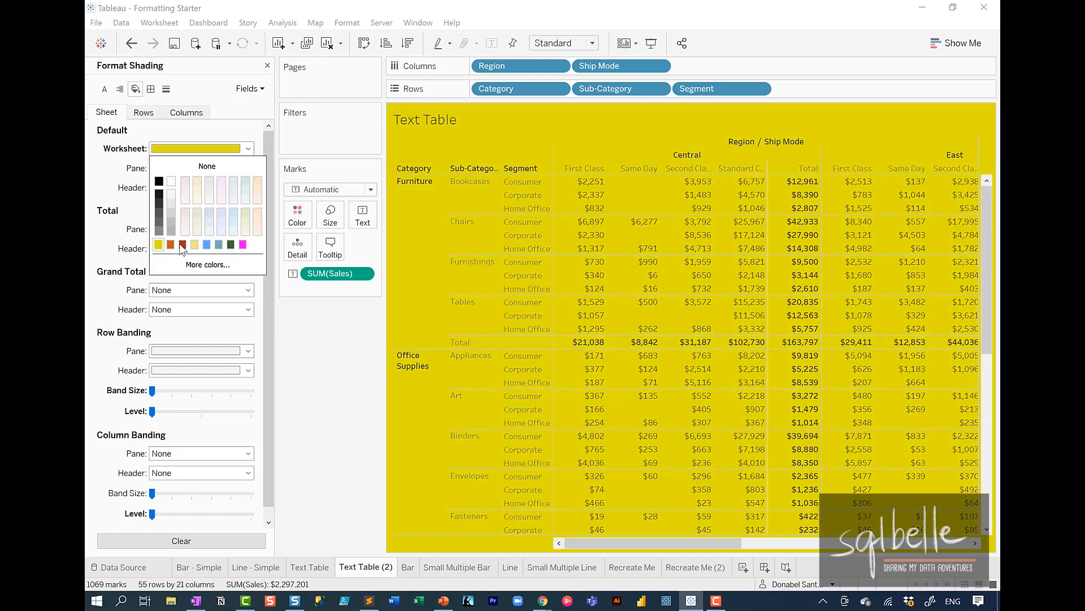
pyautogui.click(300, 353)
pyautogui.moveTo(169, 517)
pyautogui.mouseDown()
pyautogui.moveTo(127, 444)
pyautogui.moveTo(187, 488)
pyautogui.mouseUp()
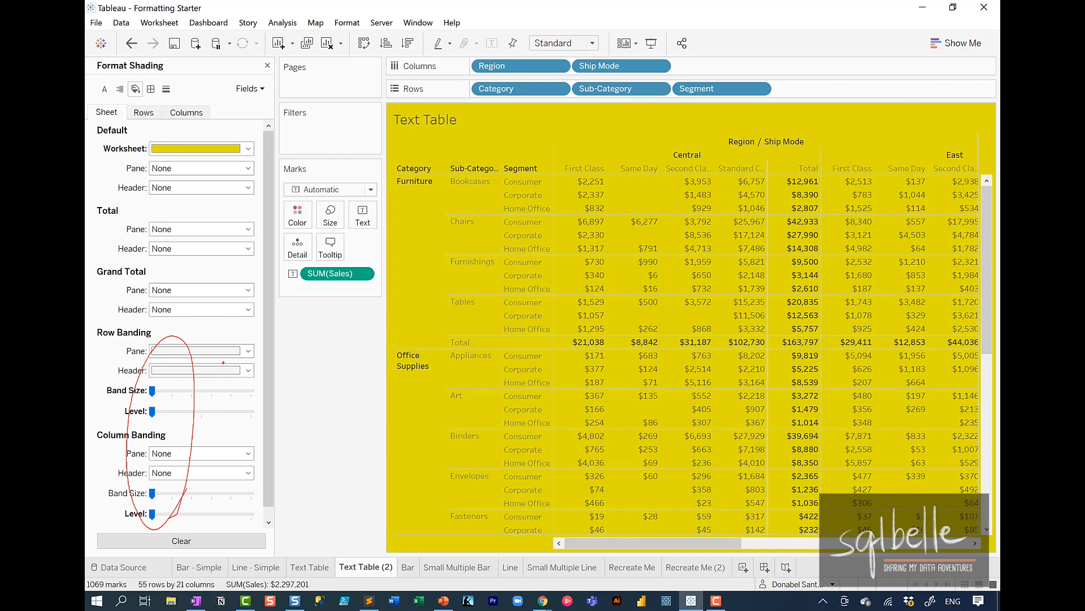
pyautogui.press('Escape')
pyautogui.click(191, 539)
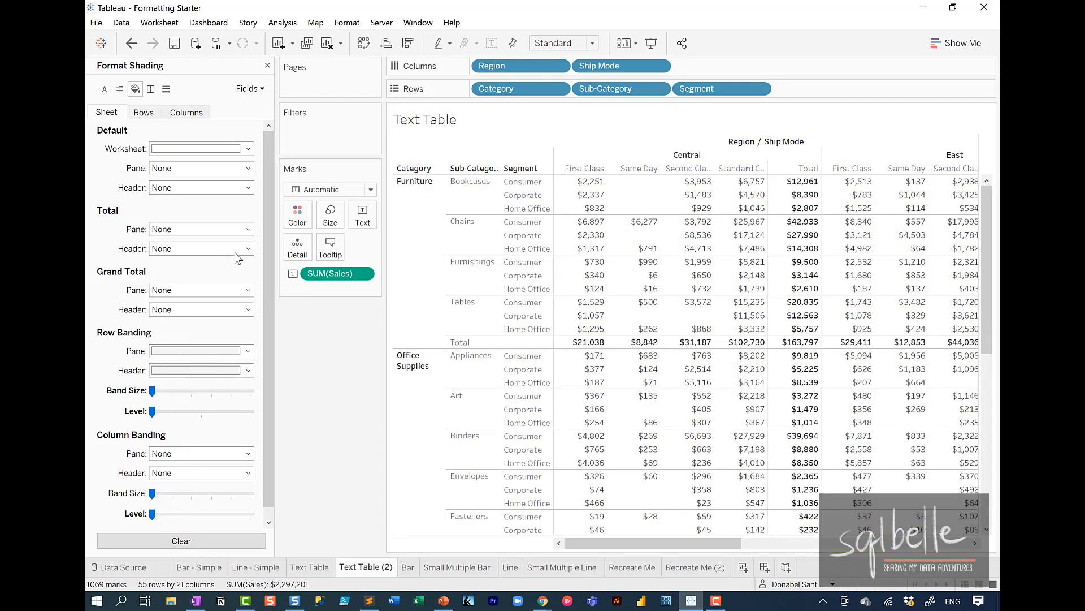
# Try yellow as the sheet's default pane shading, and clear that pane setting
pyautogui.click(186, 168)
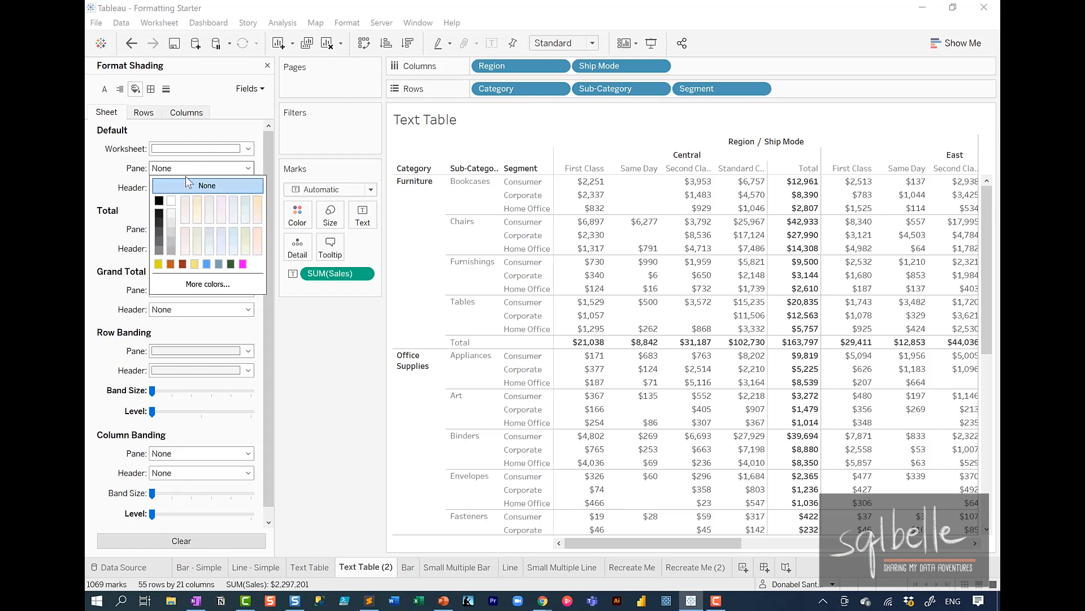
pyautogui.click(158, 264)
pyautogui.moveTo(235, 145)
pyautogui.mouseDown()
pyautogui.moveTo(170, 146)
pyautogui.moveTo(212, 152)
pyautogui.mouseUp()
pyautogui.moveTo(281, 182)
pyautogui.mouseDown()
pyautogui.moveTo(460, 195)
pyautogui.moveTo(590, 224)
pyautogui.mouseUp()
pyautogui.moveTo(571, 183); pyautogui.dragTo(567, 563)
pyautogui.moveTo(571, 215)
pyautogui.mouseDown()
pyautogui.moveTo(890, 207)
pyautogui.moveTo(962, 509)
pyautogui.mouseUp()
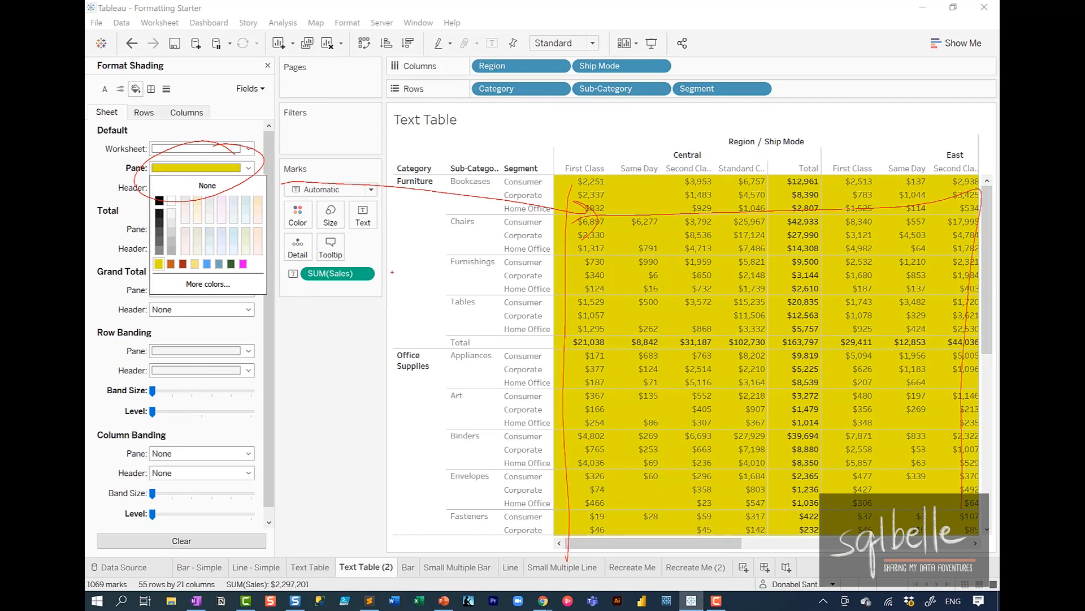
pyautogui.moveTo(393, 274)
pyautogui.mouseDown()
pyautogui.moveTo(345, 326)
pyautogui.moveTo(419, 278)
pyautogui.moveTo(695, 262)
pyautogui.mouseUp()
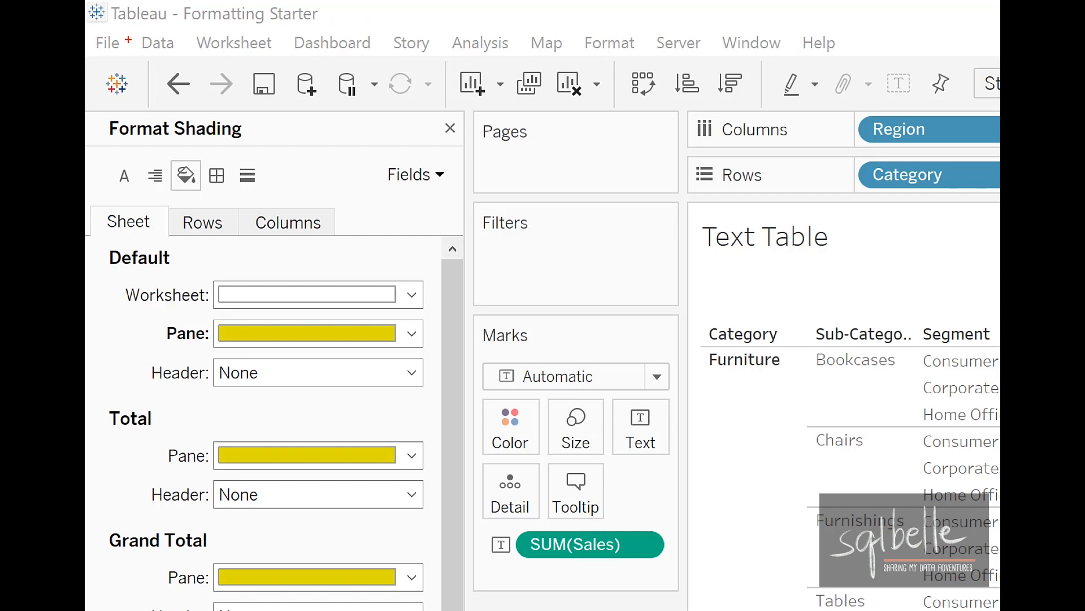
pyautogui.moveTo(201, 317)
pyautogui.mouseDown()
pyautogui.moveTo(187, 313)
pyautogui.moveTo(209, 351)
pyautogui.moveTo(222, 325)
pyautogui.mouseUp()
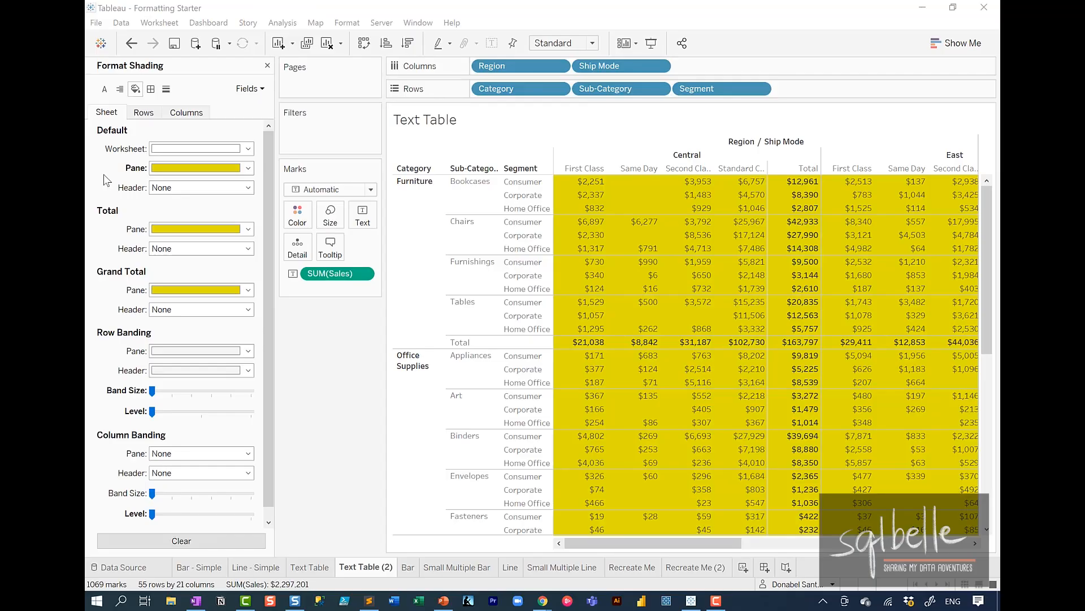
pyautogui.rightClick(139, 174)
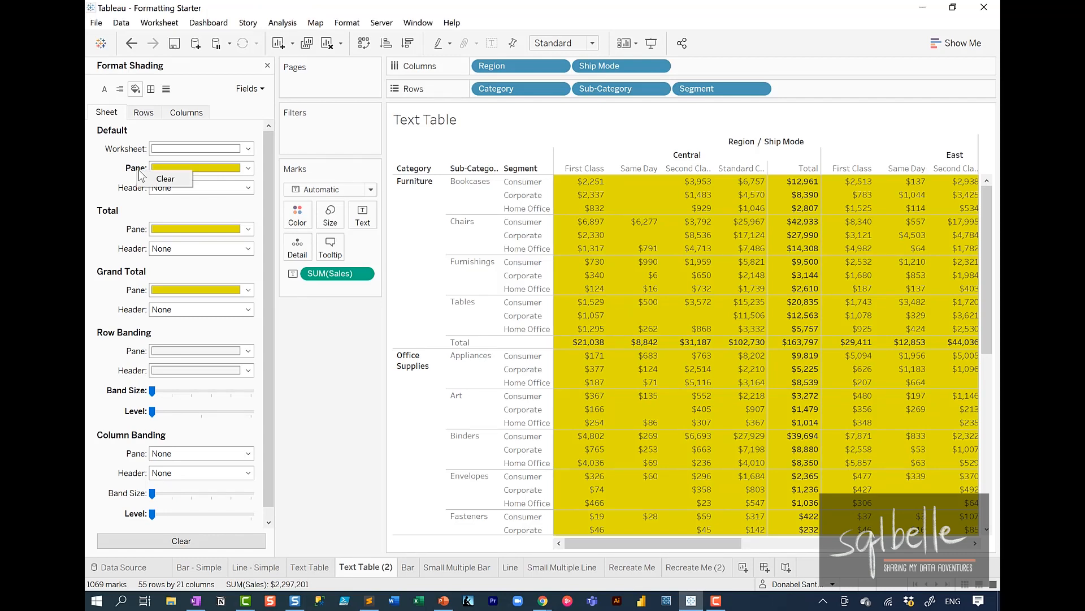
pyautogui.click(164, 179)
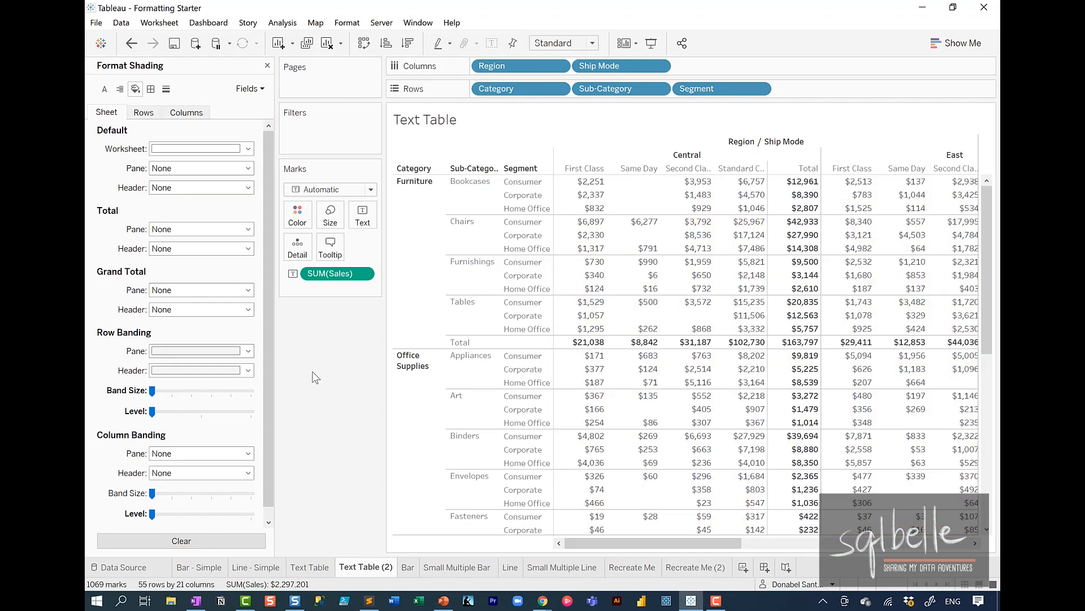
# Try yellow as the sheet's default header shading for both rows and columns, and undo it
pyautogui.click(174, 185)
pyautogui.click(159, 282)
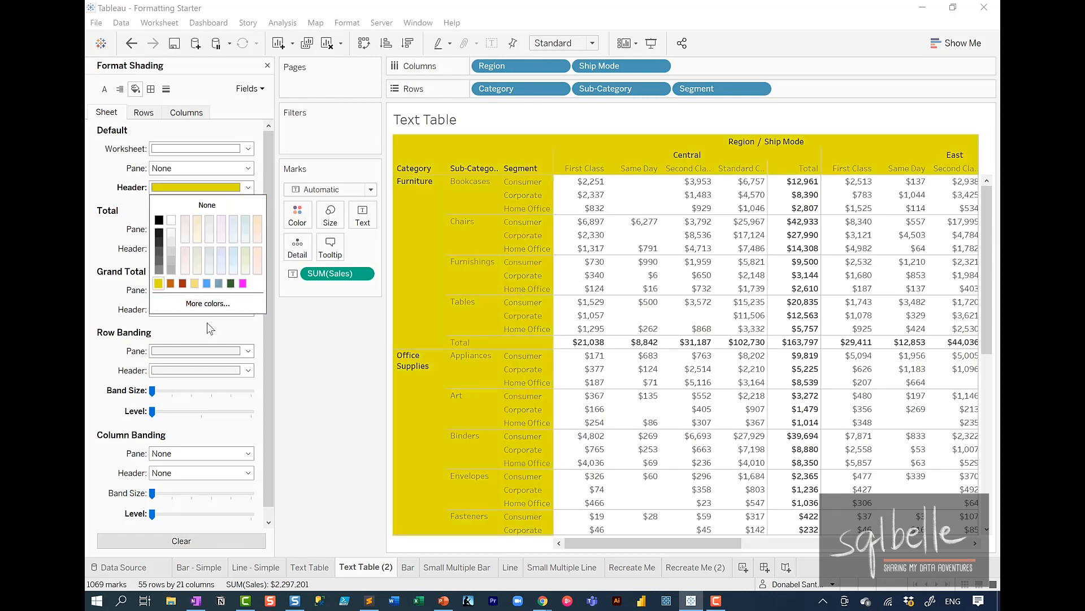
pyautogui.click(279, 446)
pyautogui.hotkey('ctrl', '2')
pyautogui.moveTo(415, 520)
pyautogui.mouseDown()
pyautogui.moveTo(473, 152)
pyautogui.moveTo(423, 500)
pyautogui.mouseUp()
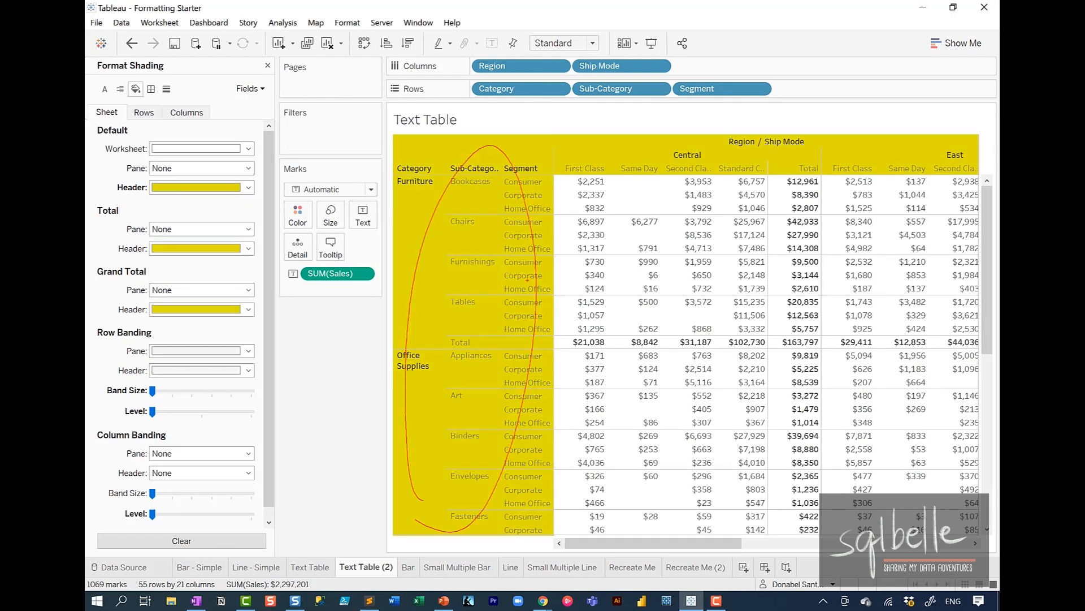
pyautogui.moveTo(879, 147)
pyautogui.mouseDown()
pyautogui.moveTo(641, 115)
pyautogui.moveTo(508, 170)
pyautogui.moveTo(915, 136)
pyautogui.mouseUp()
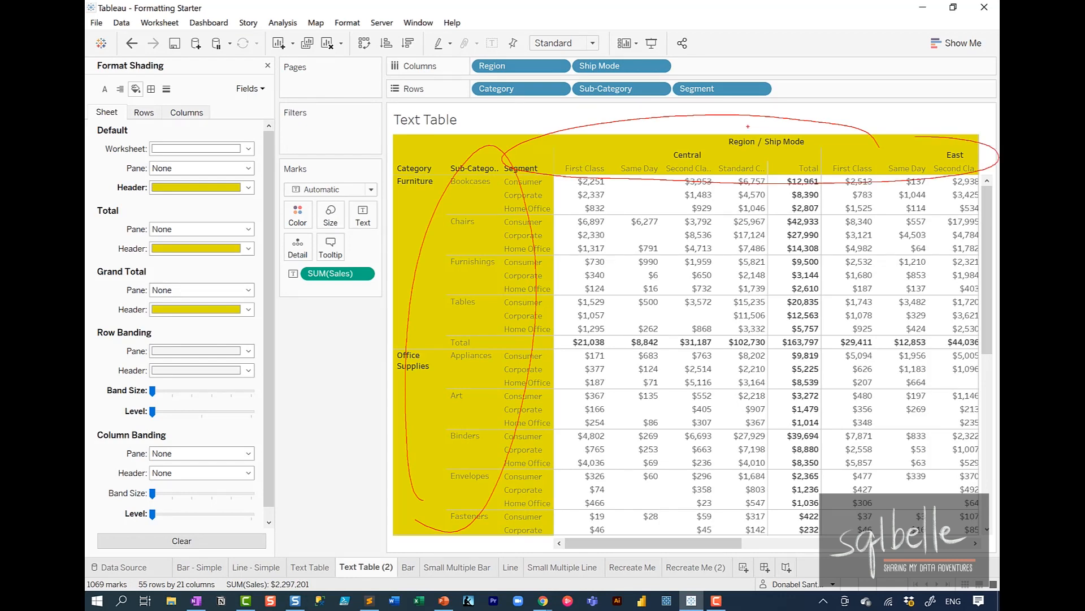
pyautogui.press('Escape')
pyautogui.click(132, 41)
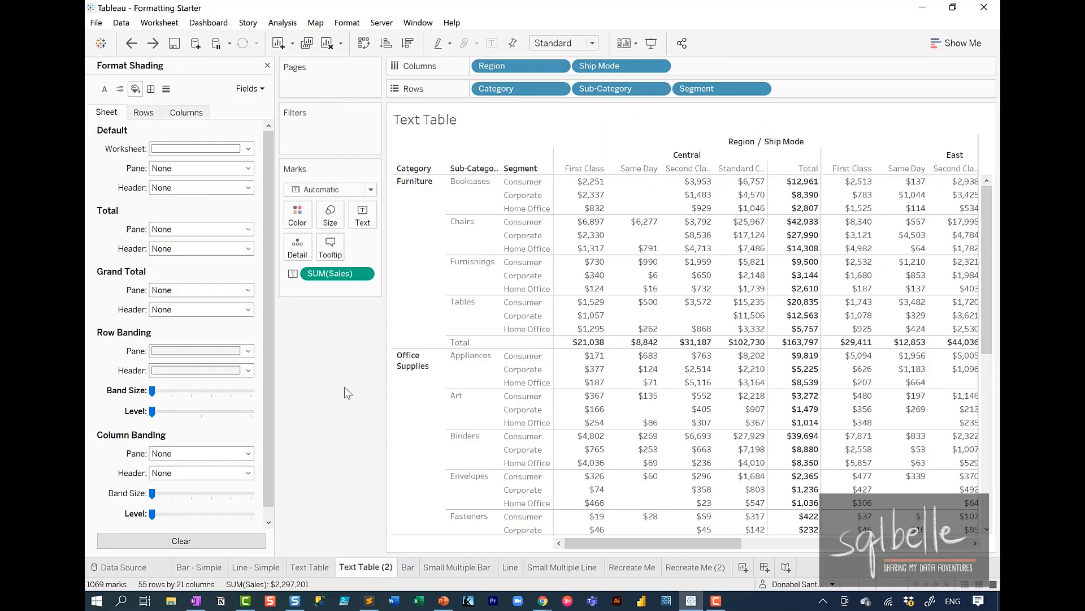
# Set the default header shading to yellow for the rows only
pyautogui.click(144, 113)
pyautogui.click(160, 191)
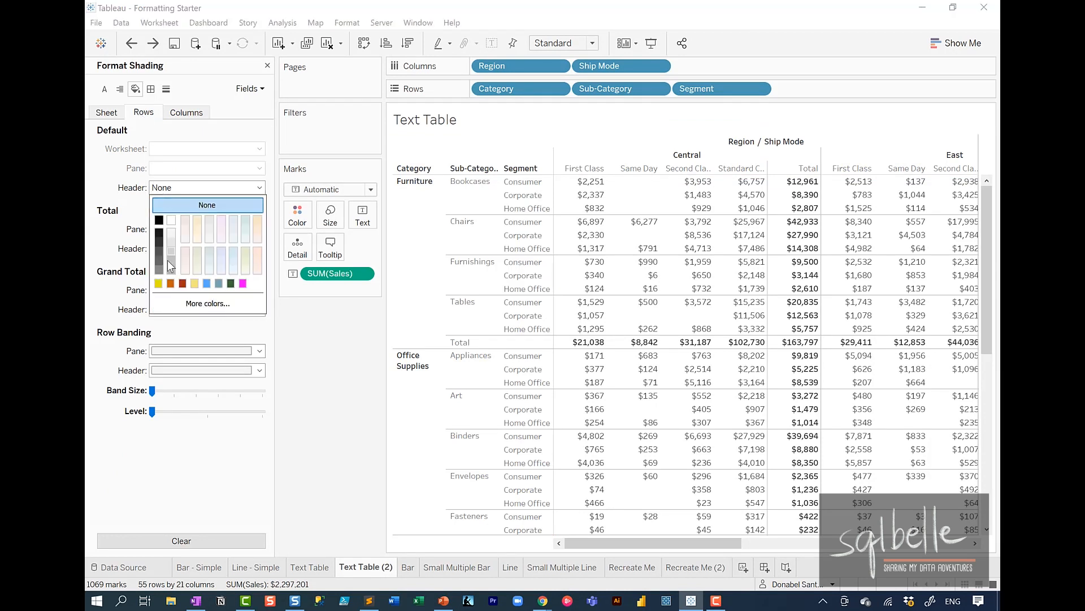
pyautogui.click(159, 284)
pyautogui.hotkey('ctrl', '2')
pyautogui.moveTo(446, 235)
pyautogui.mouseDown()
pyautogui.moveTo(848, 240)
pyautogui.moveTo(784, 263)
pyautogui.mouseUp()
pyautogui.moveTo(543, 261)
pyautogui.mouseDown()
pyautogui.moveTo(418, 497)
pyautogui.moveTo(532, 186)
pyautogui.mouseUp()
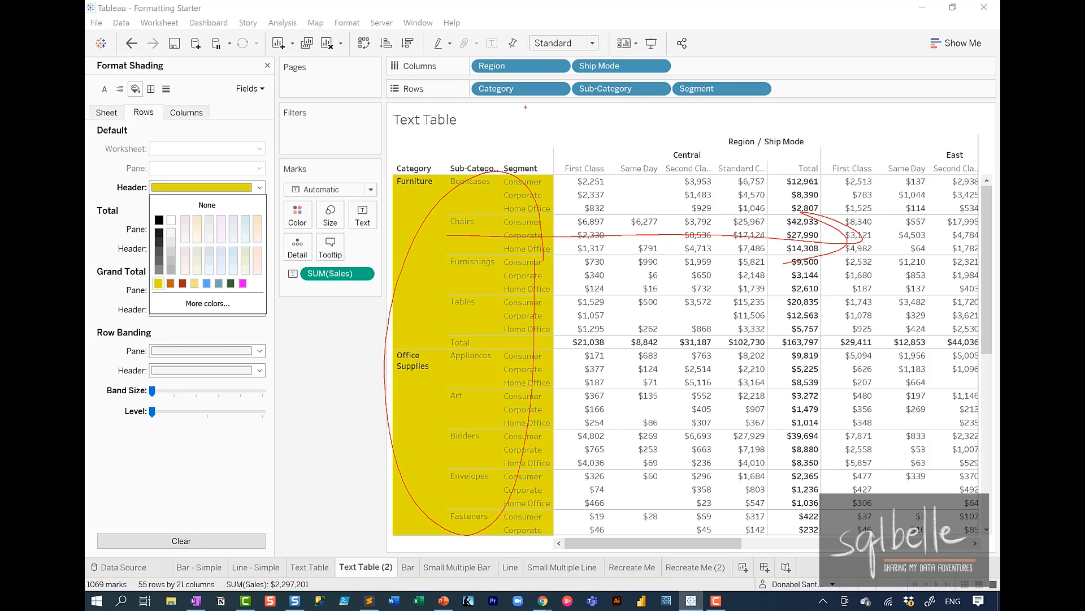
pyautogui.press('Escape')
# Set the default header shading to yellow for the columns only
pyautogui.click(188, 113)
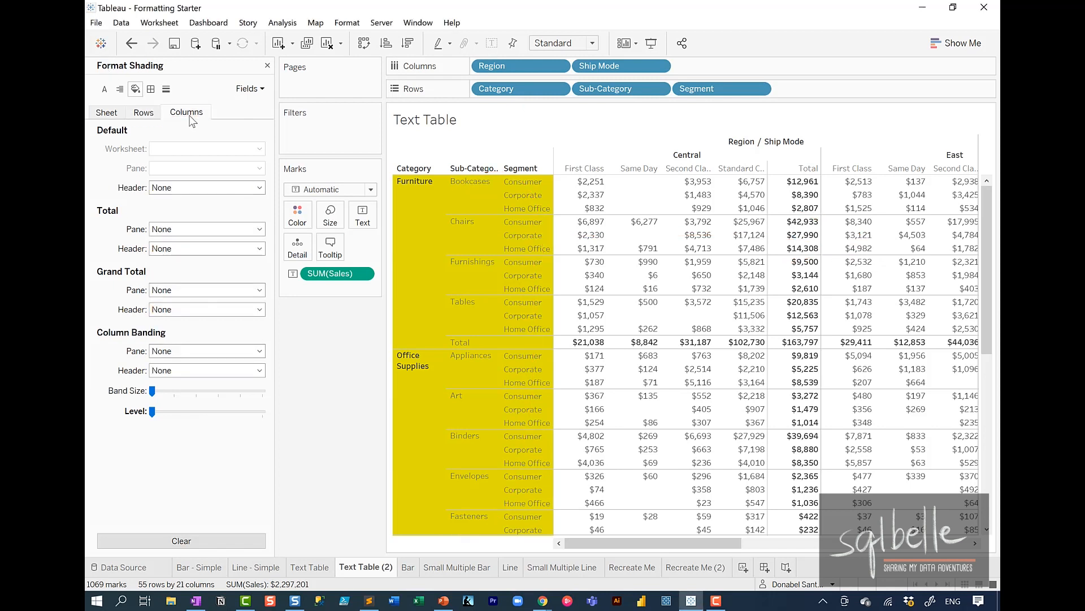
pyautogui.click(180, 187)
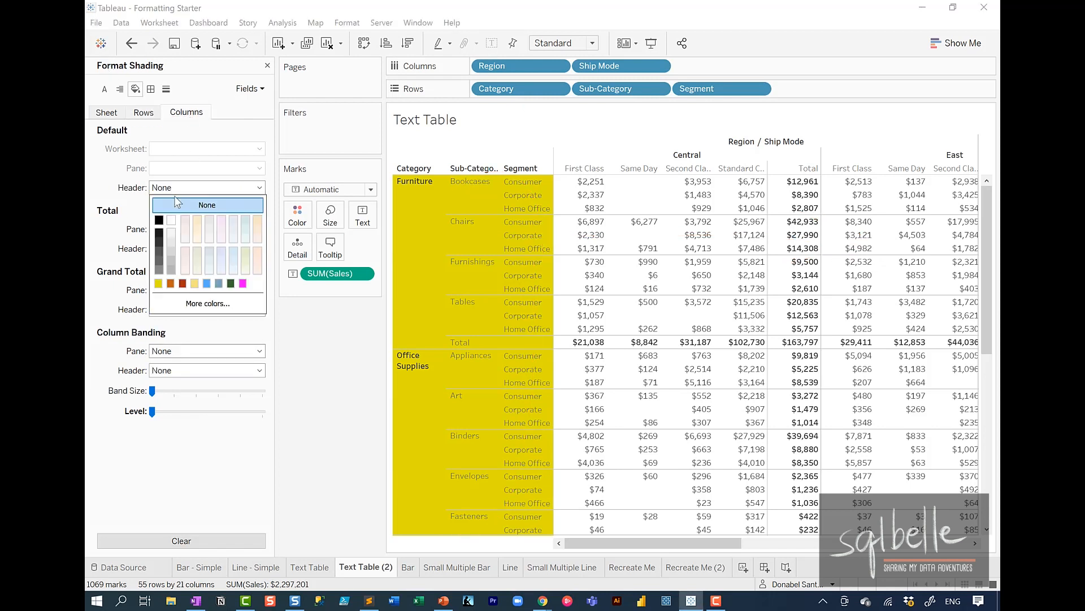
pyautogui.click(159, 283)
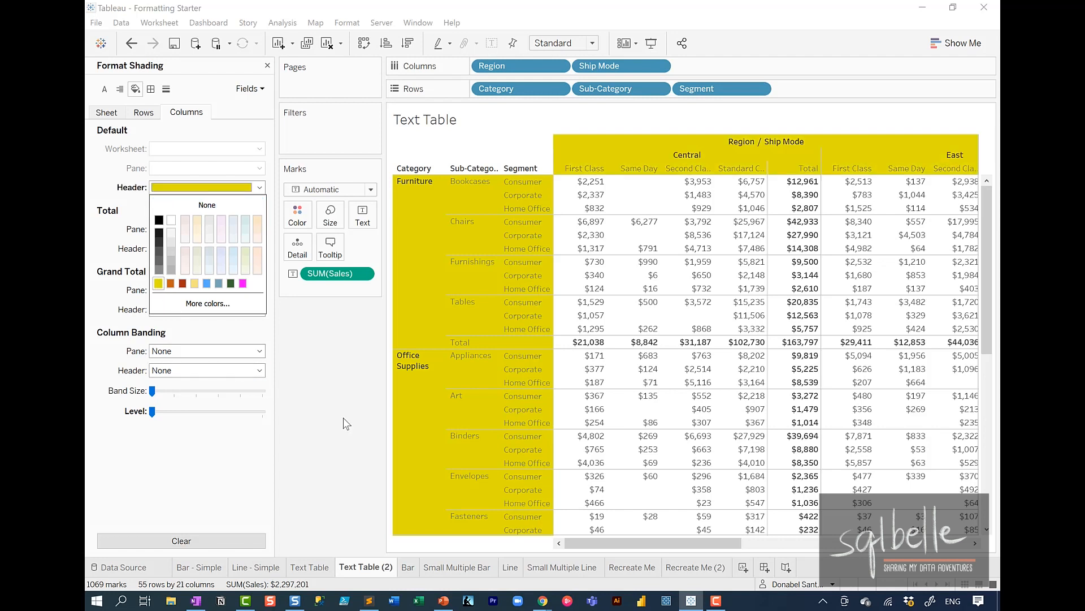
pyautogui.moveTo(553, 131)
pyautogui.mouseDown()
pyautogui.moveTo(523, 119)
pyautogui.moveTo(576, 163)
pyautogui.moveTo(544, 123)
pyautogui.mouseUp()
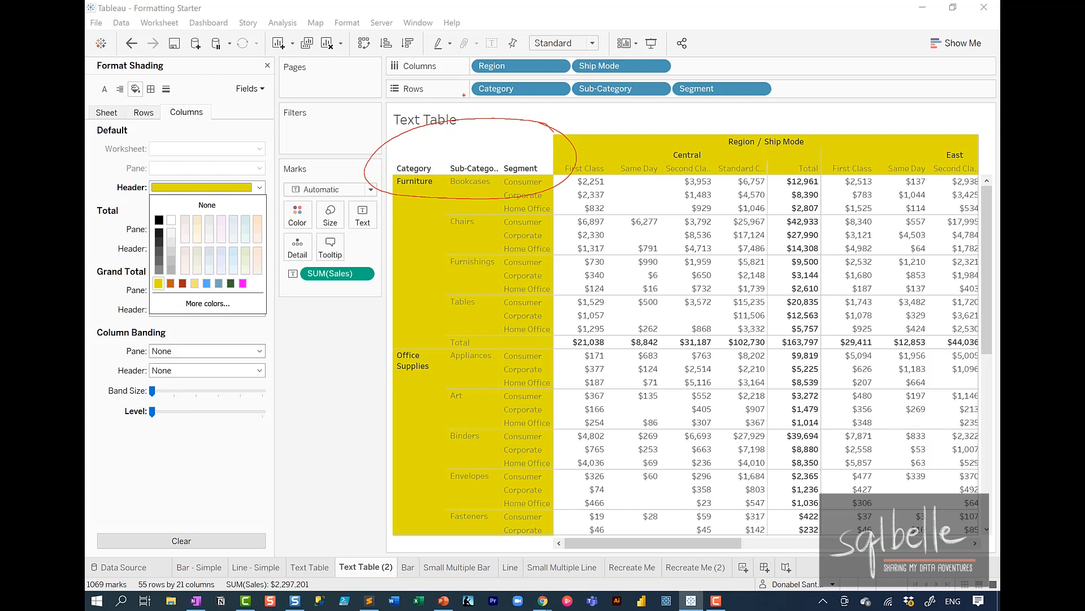
pyautogui.moveTo(512, 129)
pyautogui.mouseDown()
pyautogui.moveTo(448, 163)
pyautogui.moveTo(490, 169)
pyautogui.mouseUp()
pyautogui.moveTo(514, 119); pyautogui.dragTo(531, 158)
pyautogui.press('Escape')
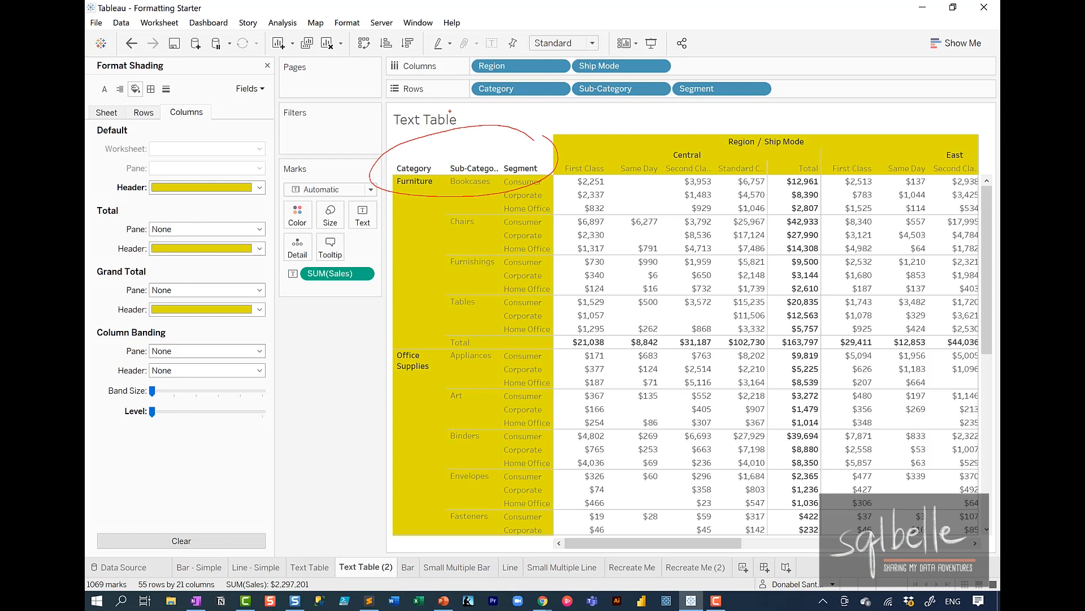
pyautogui.press('Escape')
# Open the formatting settings for the table's Category, Sub-Category and Segment field labels
pyautogui.rightClick(473, 147)
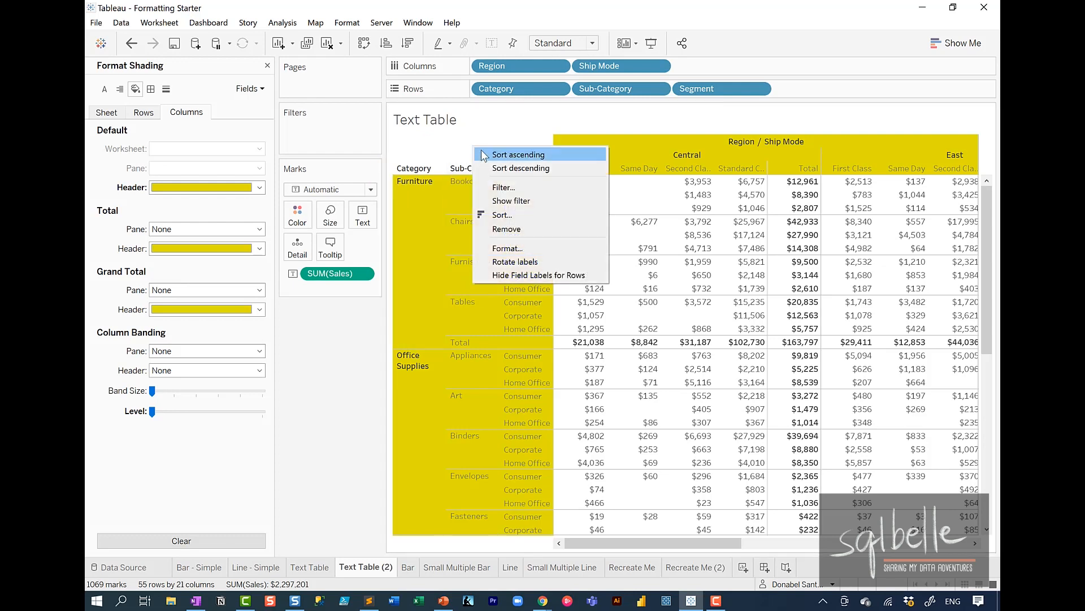
pyautogui.click(508, 248)
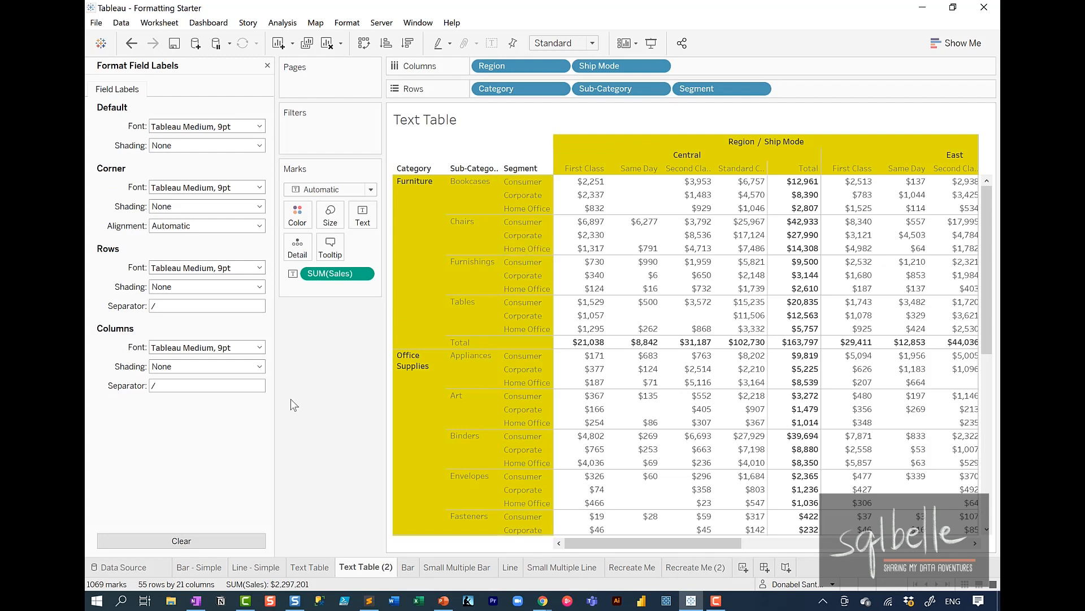
pyautogui.click(346, 23)
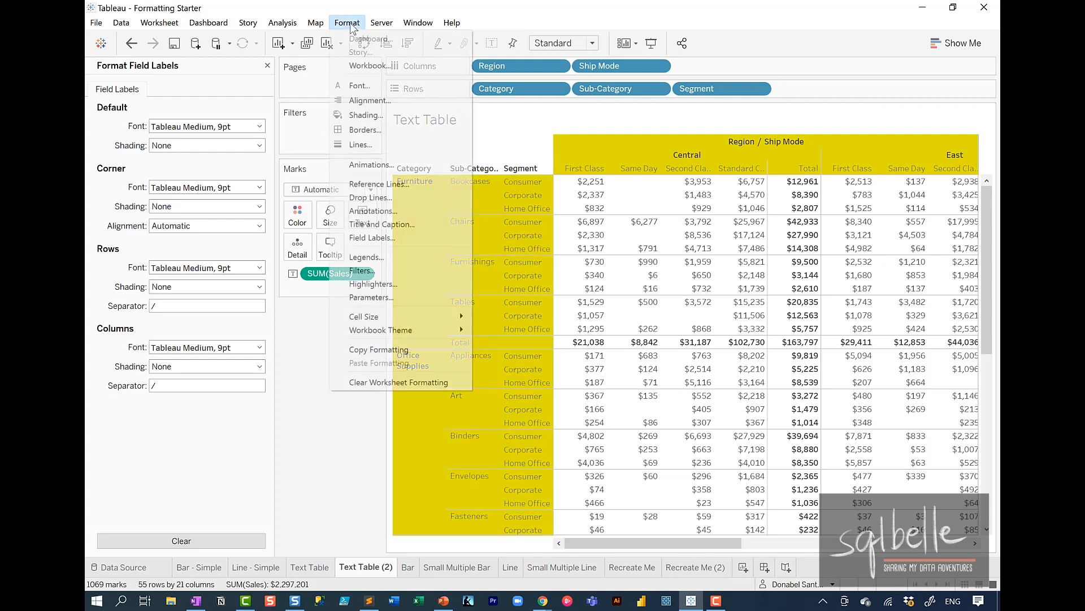
pyautogui.hotkey('ctrl', '2')
pyautogui.moveTo(407, 225)
pyautogui.mouseDown()
pyautogui.moveTo(320, 240)
pyautogui.moveTo(424, 233)
pyautogui.mouseUp()
pyautogui.press('Escape')
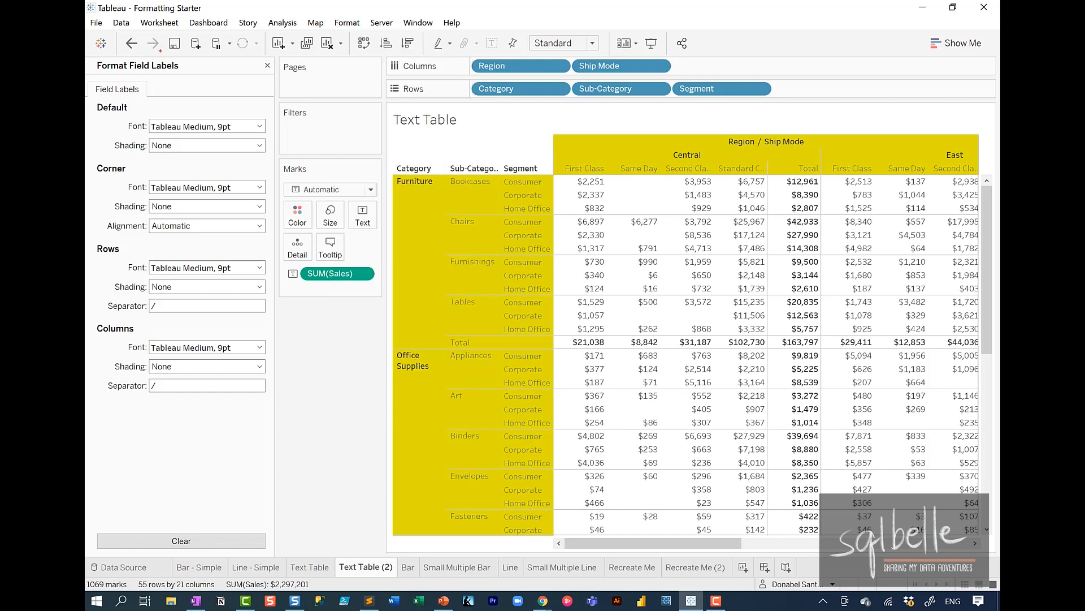
pyautogui.moveTo(187, 55)
pyautogui.mouseDown()
pyautogui.moveTo(177, 82)
pyautogui.moveTo(179, 36)
pyautogui.mouseUp()
pyautogui.press('Escape')
# Try yellow as the default shading of the field labels, and undo it
pyautogui.click(191, 146)
pyautogui.click(169, 208)
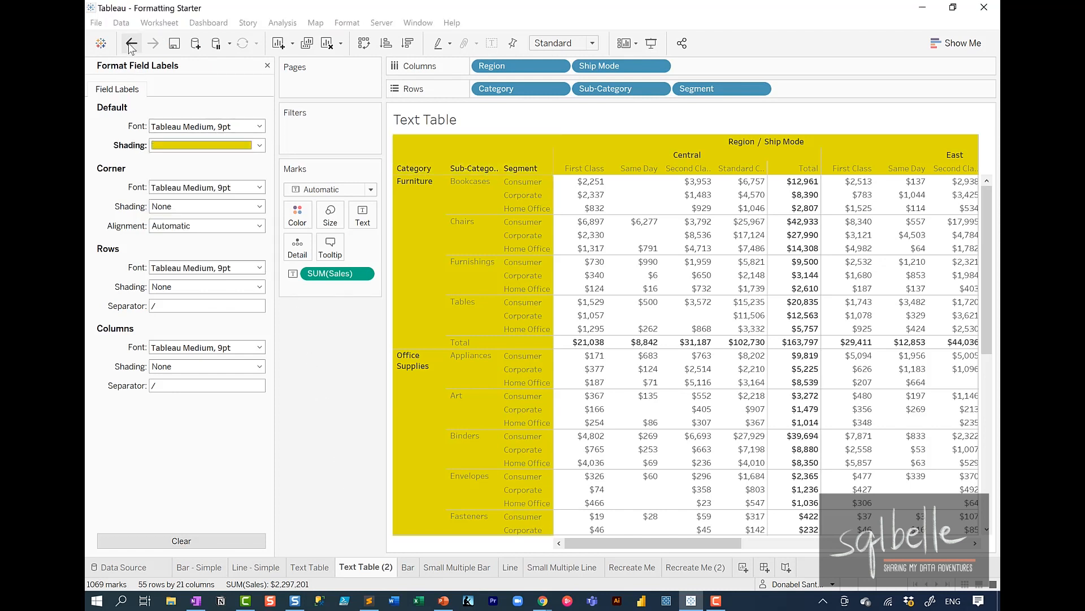
pyautogui.click(131, 44)
pyautogui.moveTo(139, 164)
pyautogui.mouseDown()
pyautogui.moveTo(141, 195)
pyautogui.moveTo(138, 167)
pyautogui.mouseUp()
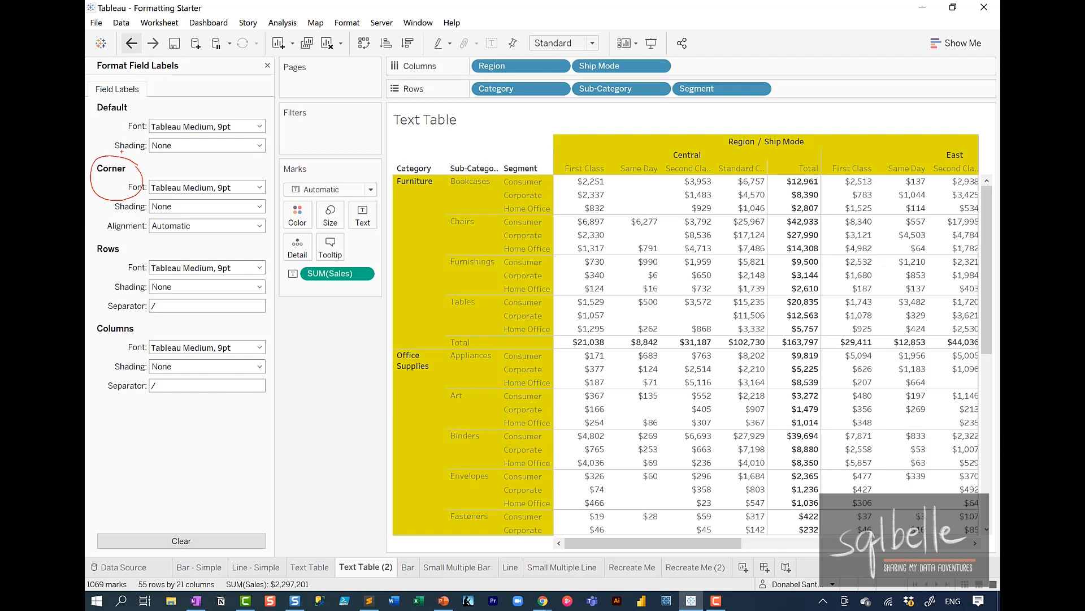
# Try yellow as the corner shading of the field labels, and clear the field label formatting
pyautogui.press('Escape')
pyautogui.click(174, 208)
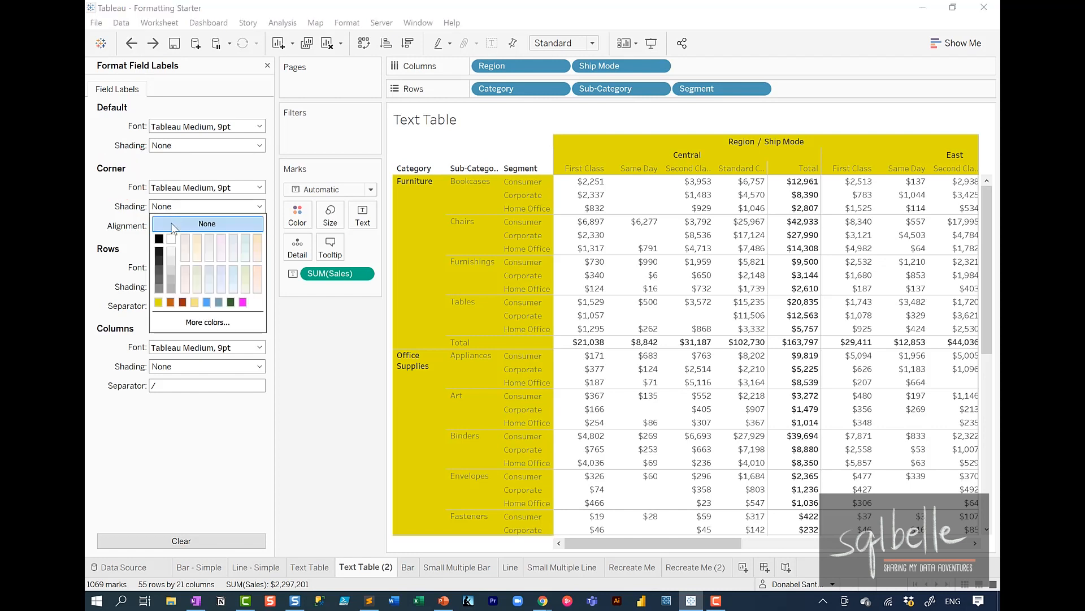
pyautogui.click(159, 303)
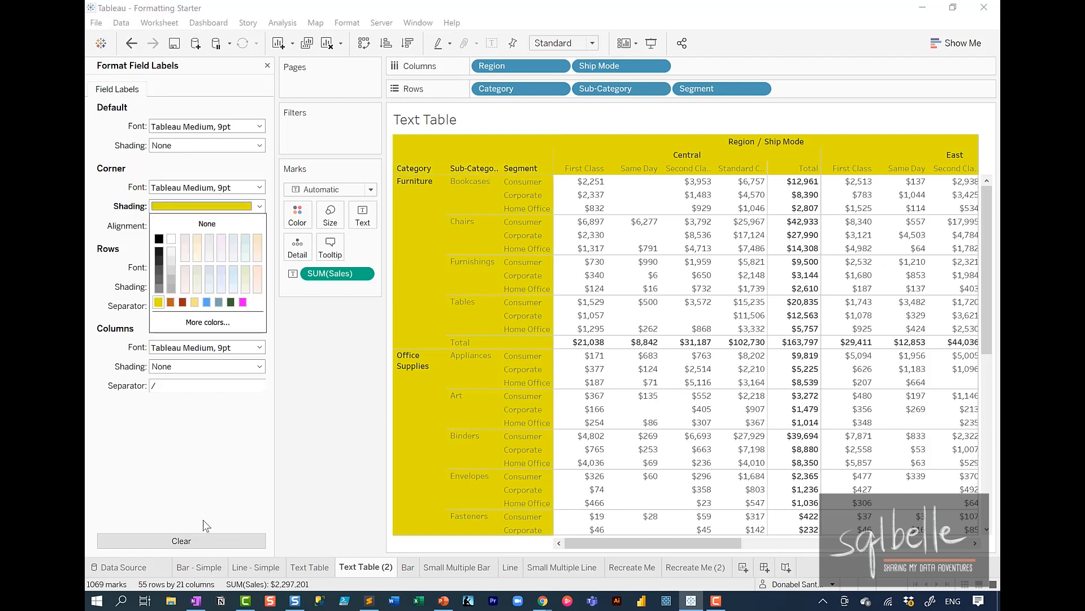
pyautogui.click(202, 537)
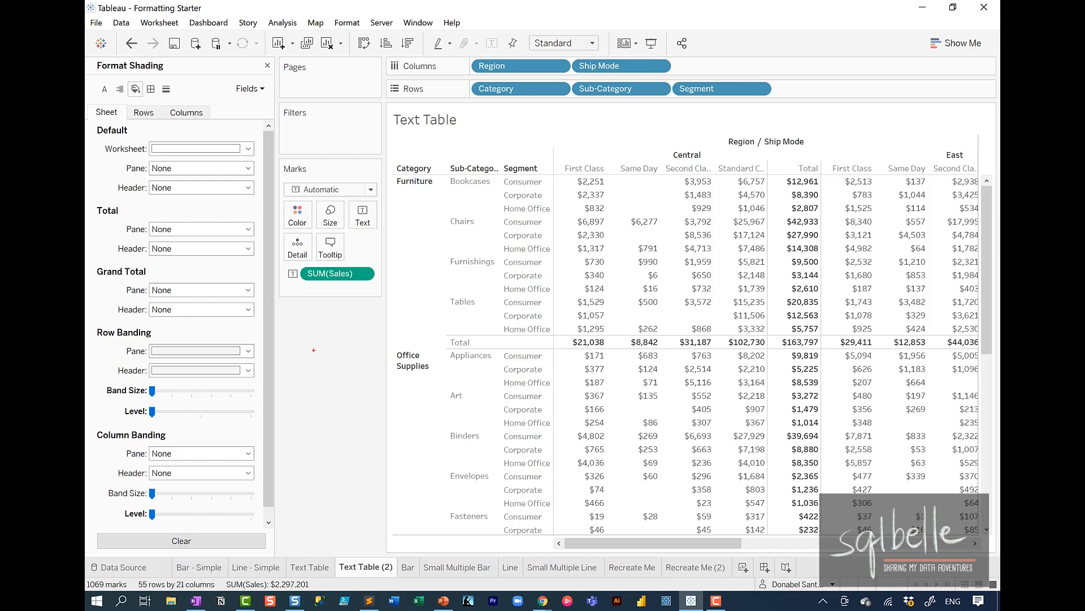
pyautogui.moveTo(153, 411)
pyautogui.mouseDown()
pyautogui.moveTo(203, 388)
pyautogui.moveTo(506, 101)
pyautogui.moveTo(518, 116)
pyautogui.mouseUp()
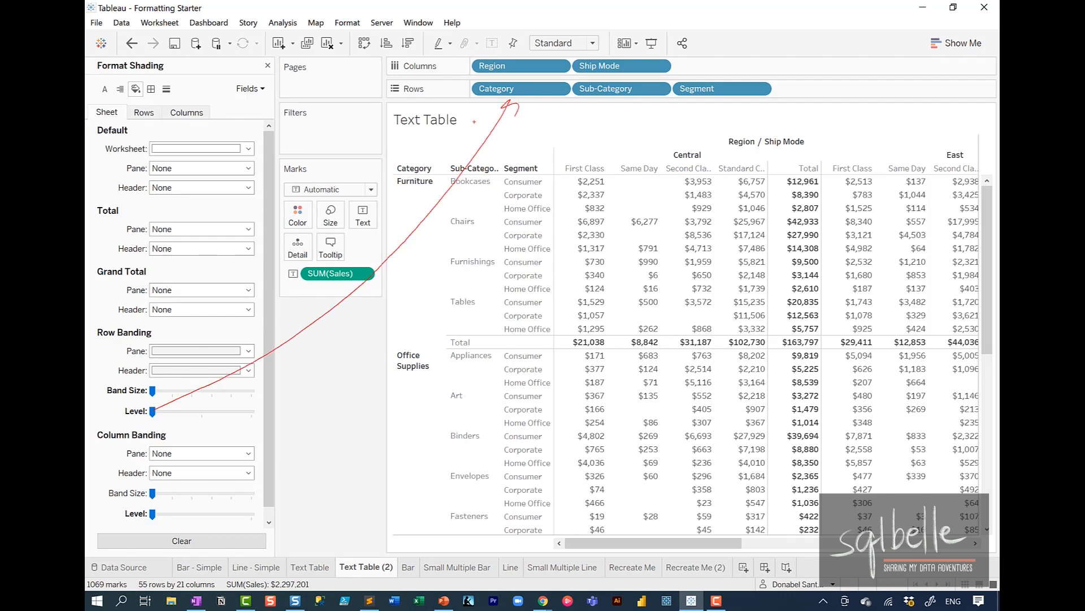
pyautogui.moveTo(203, 409)
pyautogui.mouseDown()
pyautogui.moveTo(205, 423)
pyautogui.moveTo(268, 381)
pyautogui.moveTo(609, 116)
pyautogui.moveTo(616, 134)
pyautogui.mouseUp()
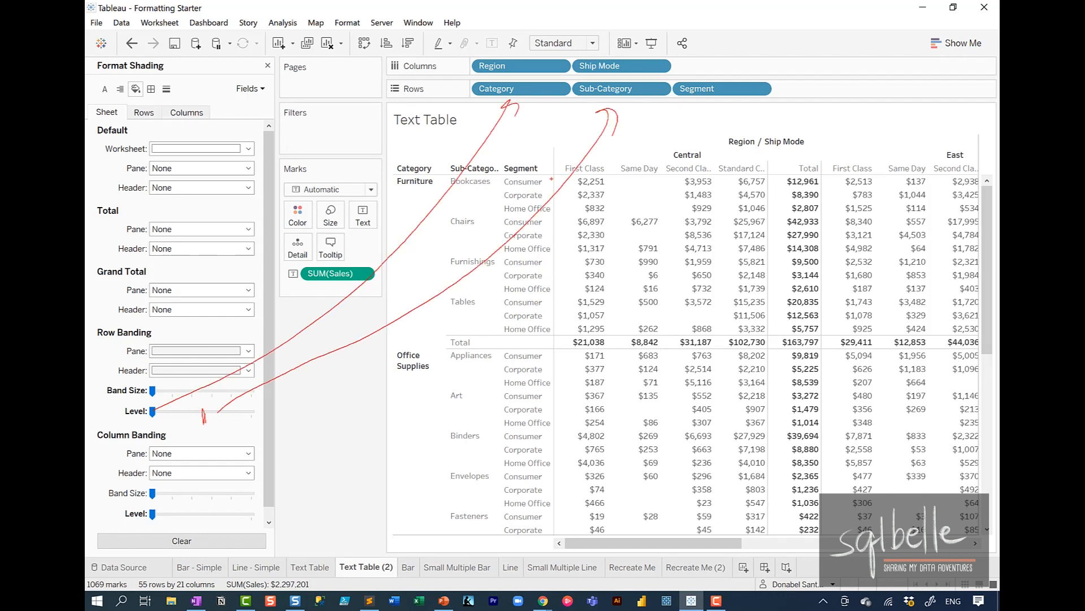
pyautogui.moveTo(245, 403)
pyautogui.mouseDown()
pyautogui.moveTo(248, 426)
pyautogui.moveTo(252, 407)
pyautogui.moveTo(689, 198)
pyautogui.moveTo(690, 145)
pyautogui.mouseUp()
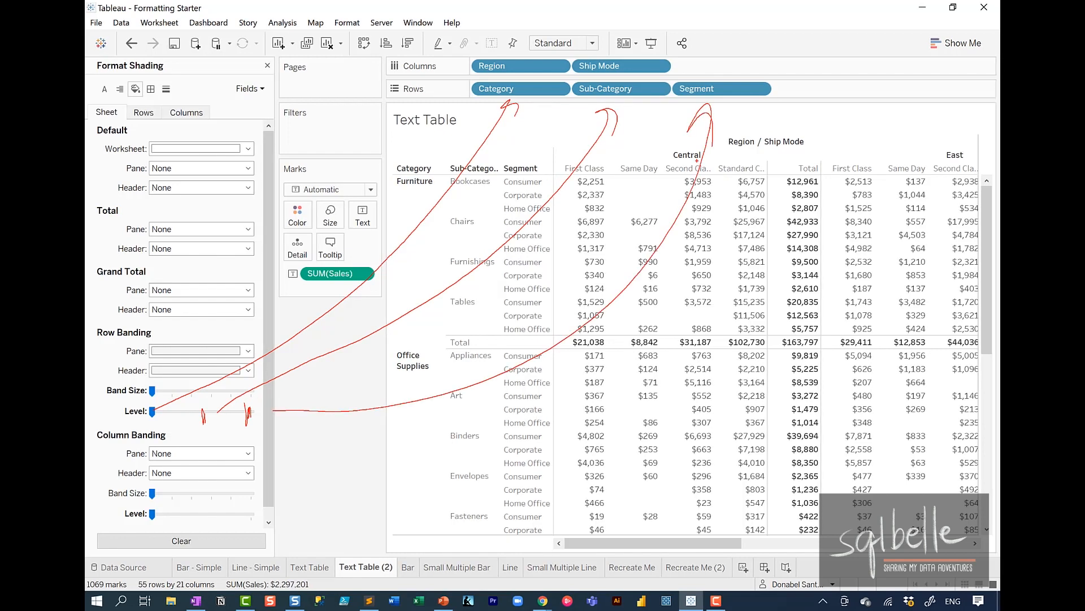
pyautogui.press('Escape')
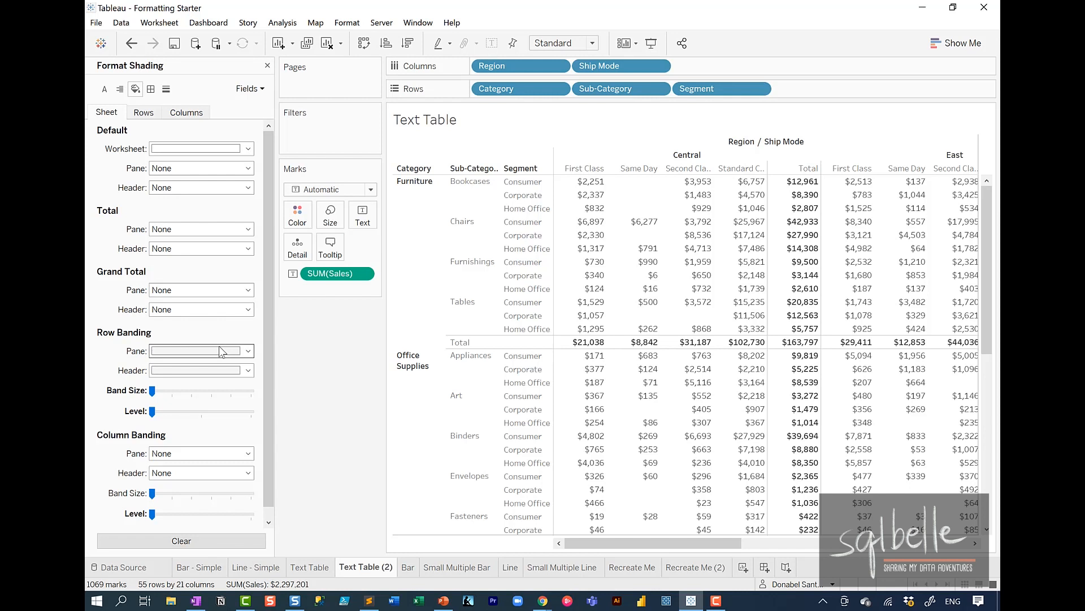
# Set the row banding to yellow for both the pane and the header
pyautogui.click(174, 357)
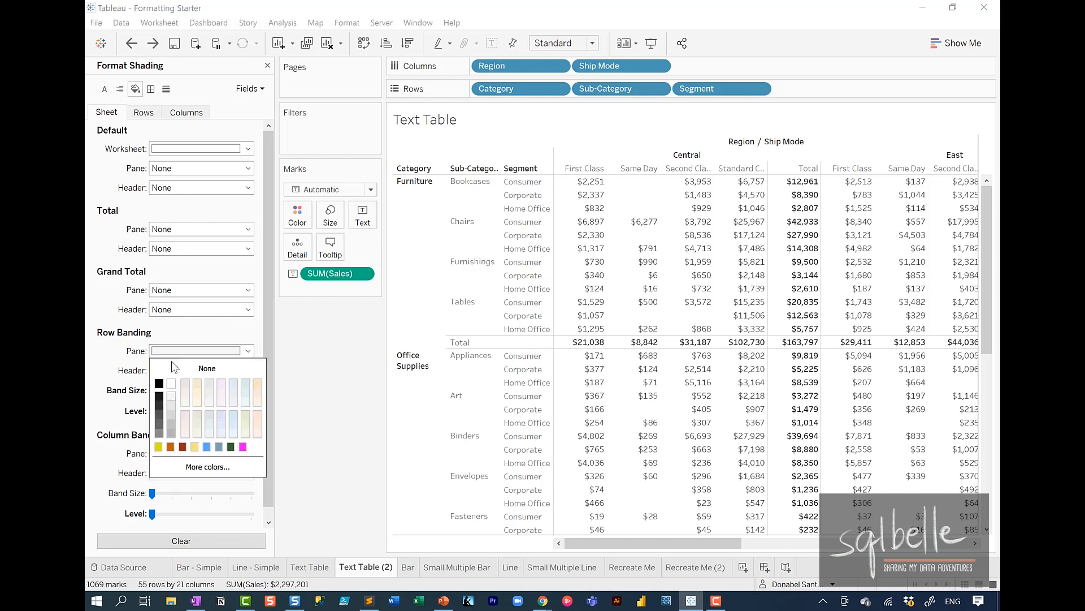
pyautogui.click(161, 449)
pyautogui.click(162, 372)
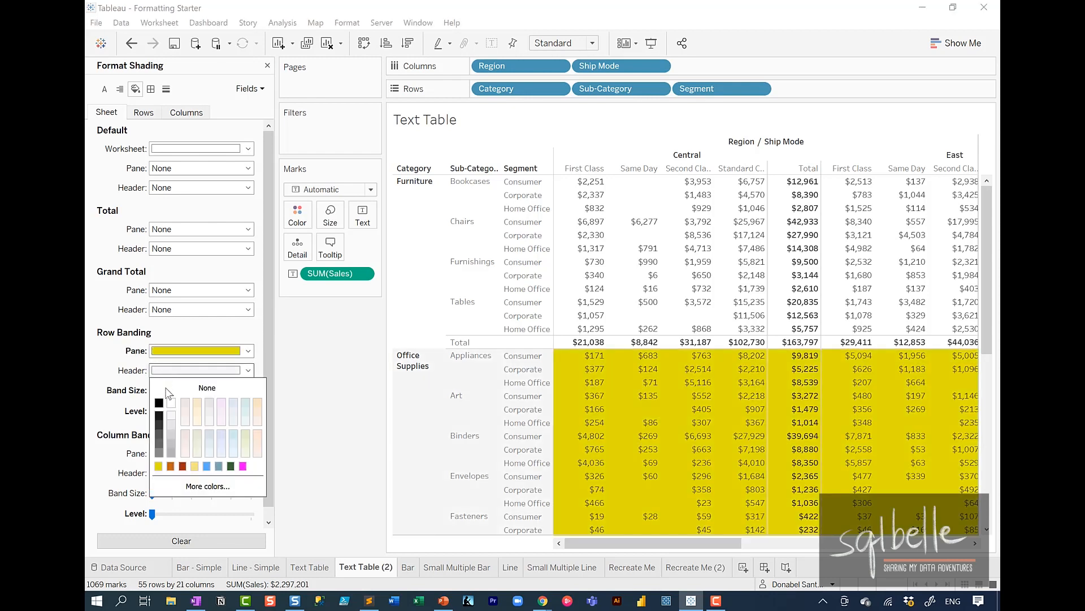
pyautogui.click(159, 466)
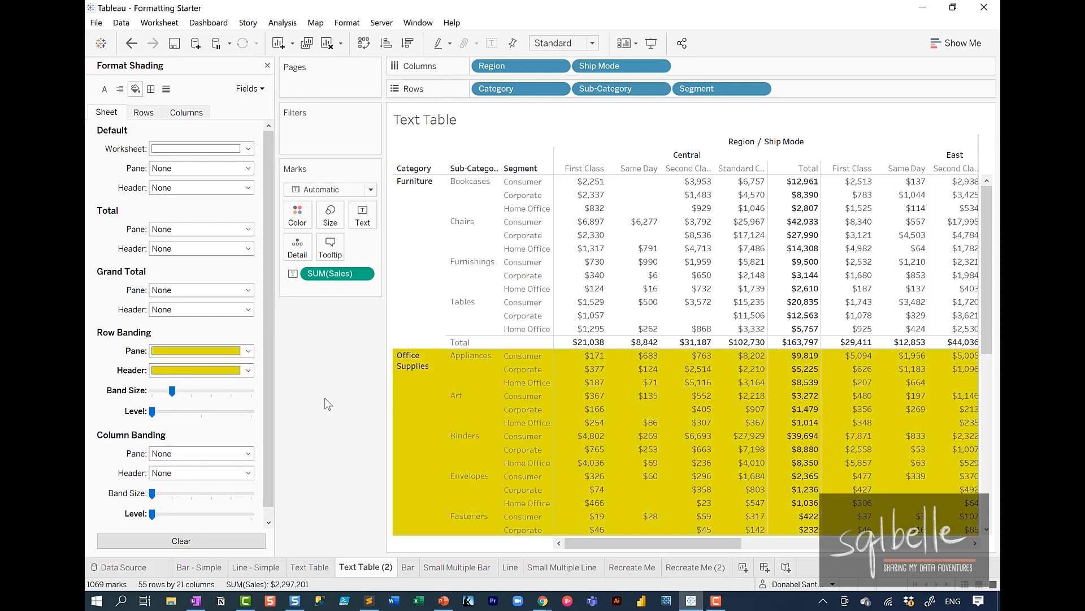
# Raise the row banding level one notch so the bands follow Sub-Category
pyautogui.moveTo(143, 385)
pyautogui.mouseDown()
pyautogui.moveTo(165, 377)
pyautogui.moveTo(176, 398)
pyautogui.moveTo(514, 94)
pyautogui.moveTo(518, 112)
pyautogui.mouseUp()
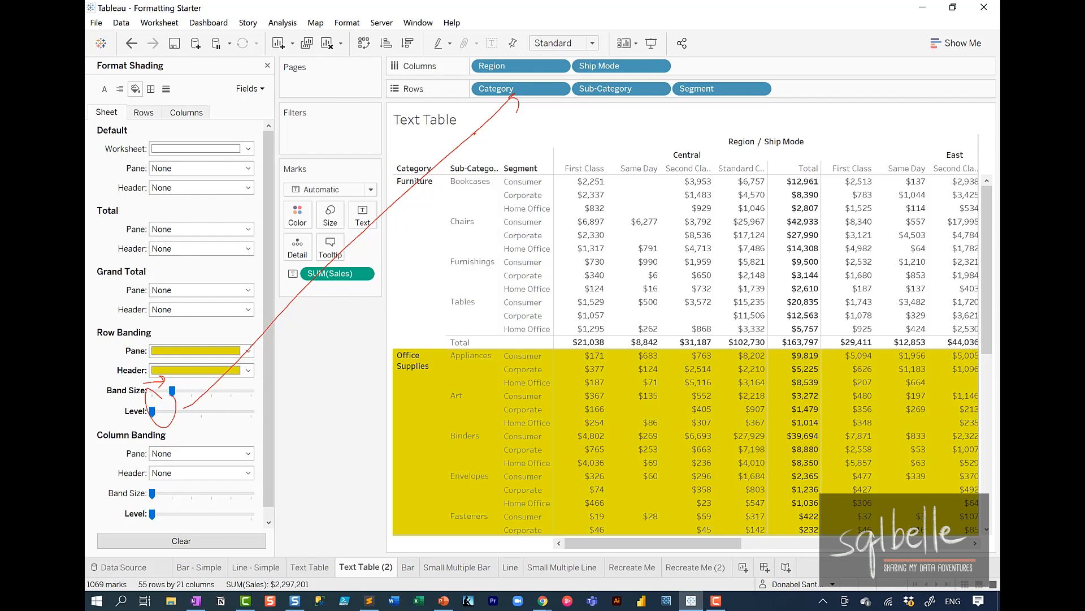
pyautogui.press('Escape')
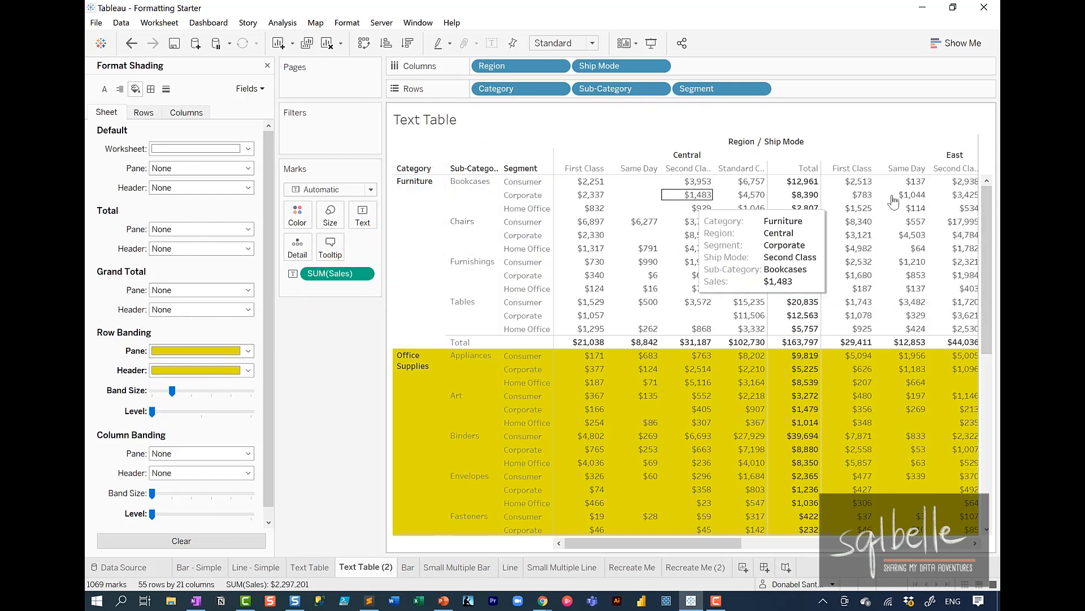
pyautogui.moveTo(988, 226); pyautogui.dragTo(1000, 433)
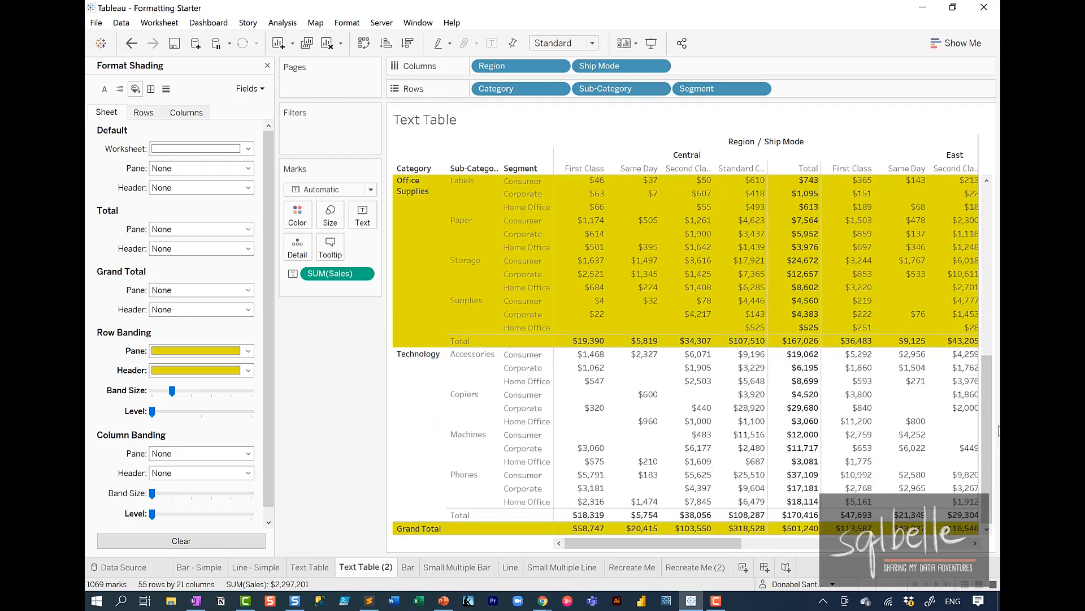
pyautogui.moveTo(307, 501)
pyautogui.mouseDown()
pyautogui.moveTo(455, 534)
pyautogui.moveTo(448, 551)
pyautogui.mouseUp()
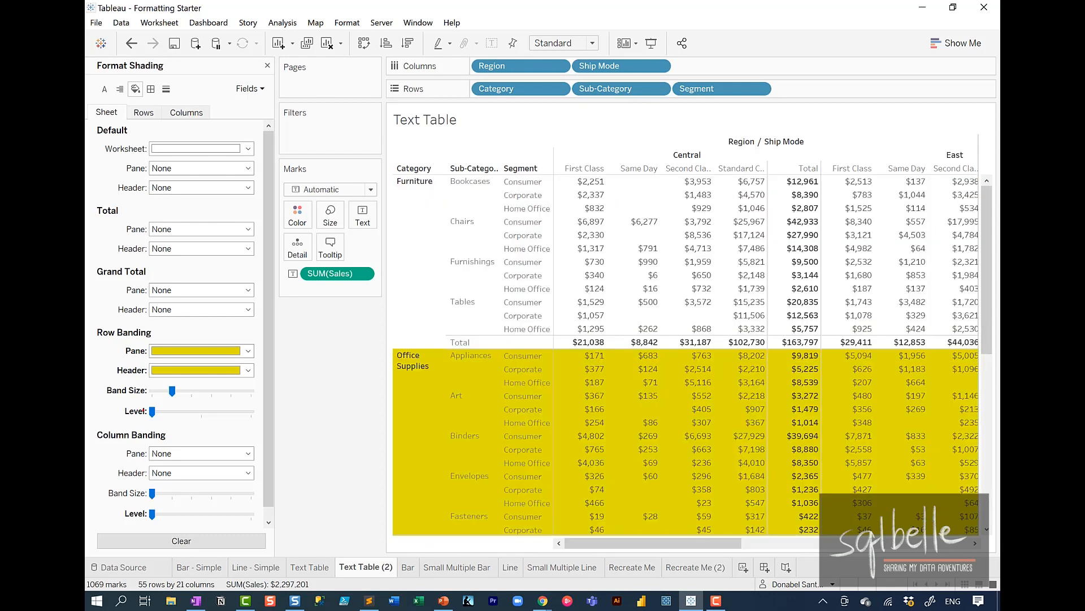
pyautogui.moveTo(139, 422)
pyautogui.mouseDown()
pyautogui.moveTo(201, 422)
pyautogui.moveTo(190, 430)
pyautogui.moveTo(368, 317)
pyautogui.moveTo(615, 130)
pyautogui.mouseUp()
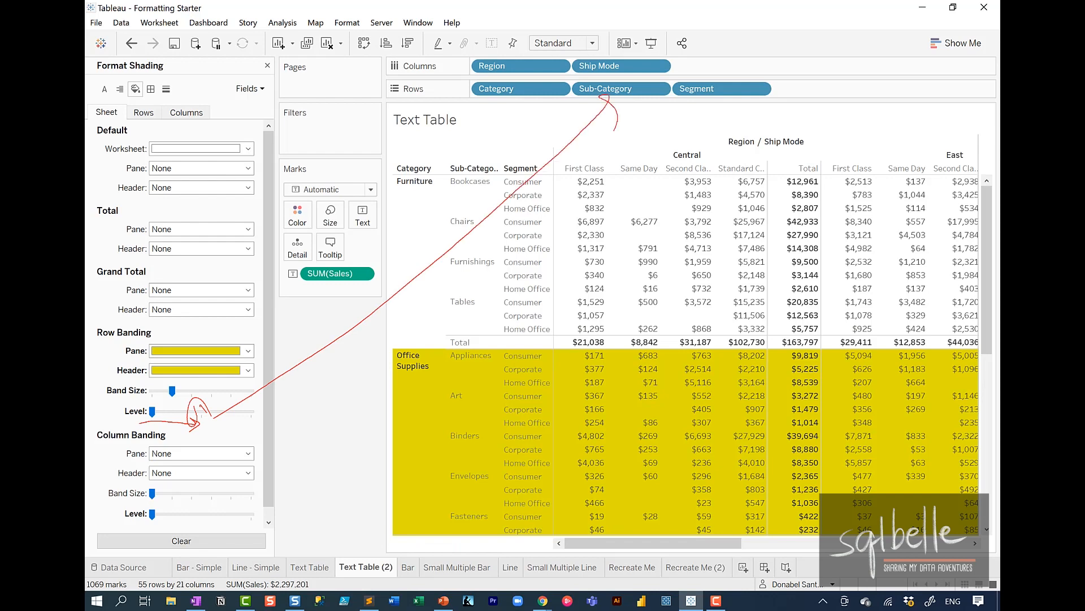
pyautogui.moveTo(509, 172)
pyautogui.mouseDown()
pyautogui.moveTo(503, 156)
pyautogui.moveTo(526, 170)
pyautogui.mouseUp()
pyautogui.press('Escape')
pyautogui.moveTo(152, 411); pyautogui.dragTo(206, 417)
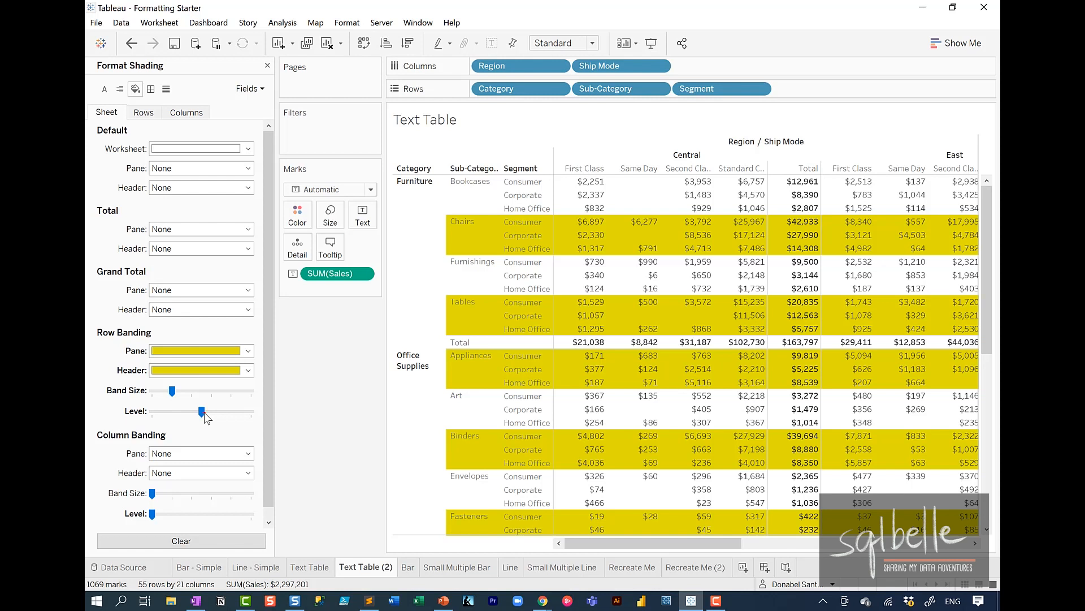
# Increase the row banding size to two so each band spans two sub-categories
pyautogui.moveTo(414, 190)
pyautogui.mouseDown()
pyautogui.moveTo(487, 188)
pyautogui.moveTo(474, 203)
pyautogui.mouseUp()
pyautogui.moveTo(402, 229)
pyautogui.mouseDown()
pyautogui.moveTo(452, 226)
pyautogui.moveTo(446, 238)
pyautogui.mouseUp()
pyautogui.moveTo(391, 281); pyautogui.dragTo(496, 276)
pyautogui.moveTo(496, 276); pyautogui.dragTo(478, 286)
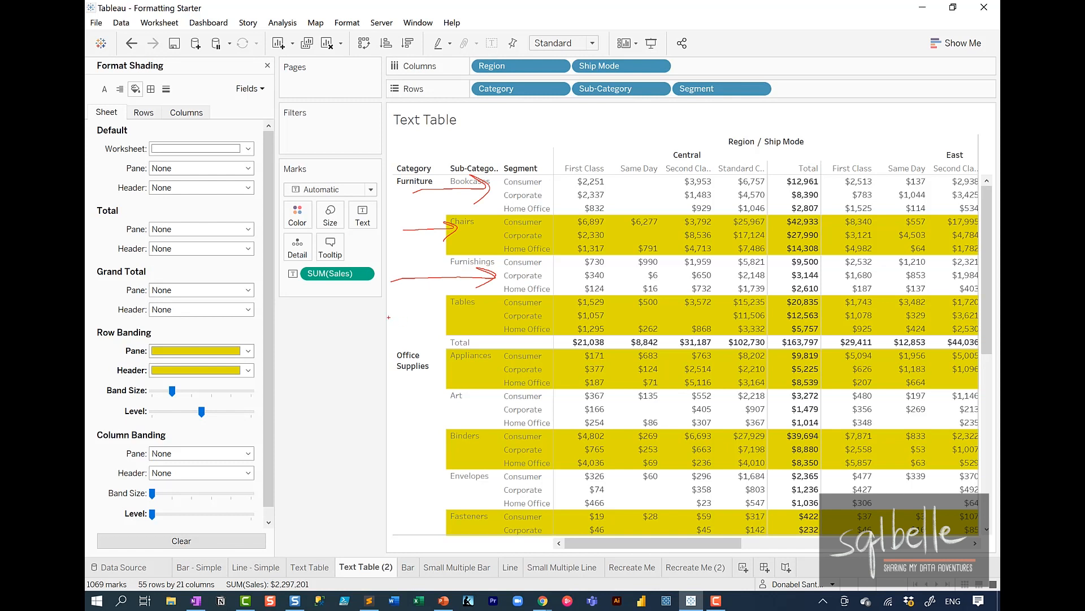
pyautogui.moveTo(384, 311)
pyautogui.mouseDown()
pyautogui.moveTo(482, 311)
pyautogui.moveTo(457, 337)
pyautogui.moveTo(500, 341)
pyautogui.mouseUp()
pyautogui.moveTo(156, 383); pyautogui.dragTo(195, 382)
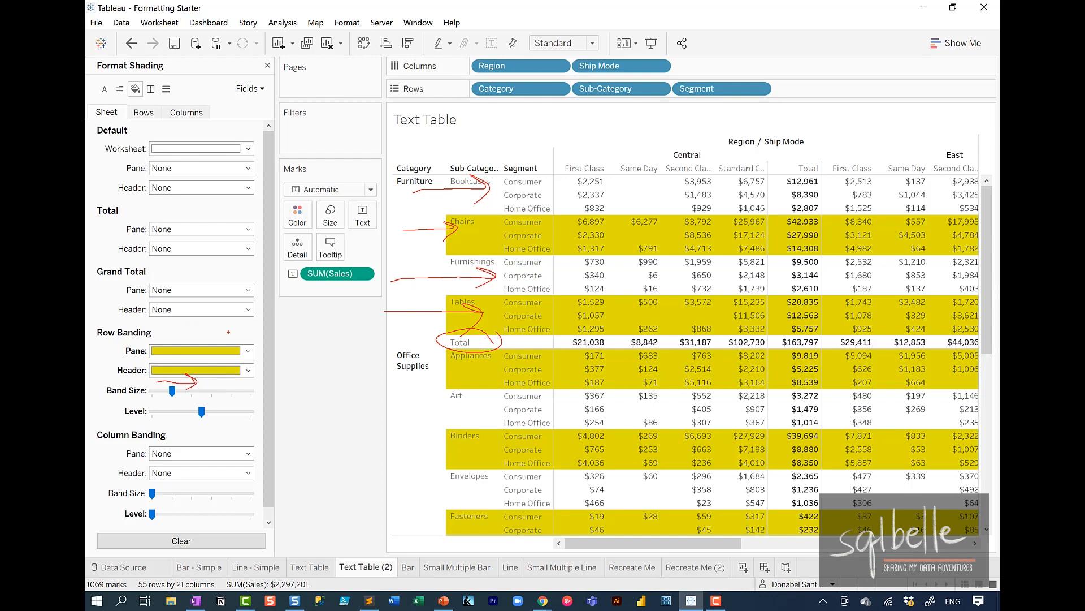
pyautogui.press('Escape')
pyautogui.moveTo(192, 394); pyautogui.dragTo(192, 393)
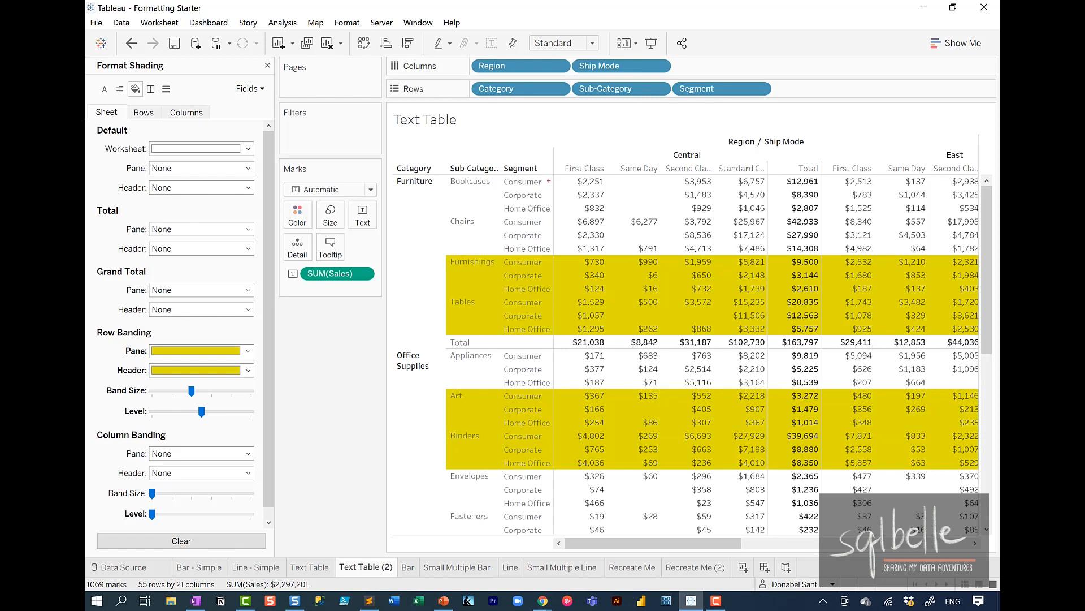
# Increase the row banding size to three at the Sub-Category level
pyautogui.moveTo(549, 181)
pyautogui.mouseDown()
pyautogui.moveTo(557, 231)
pyautogui.moveTo(618, 175)
pyautogui.mouseUp()
pyautogui.moveTo(439, 261)
pyautogui.mouseDown()
pyautogui.moveTo(419, 288)
pyautogui.moveTo(439, 317)
pyautogui.mouseUp()
pyautogui.moveTo(526, 334)
pyautogui.mouseDown()
pyautogui.moveTo(471, 341)
pyautogui.moveTo(523, 327)
pyautogui.mouseUp()
pyautogui.moveTo(435, 399); pyautogui.dragTo(439, 462)
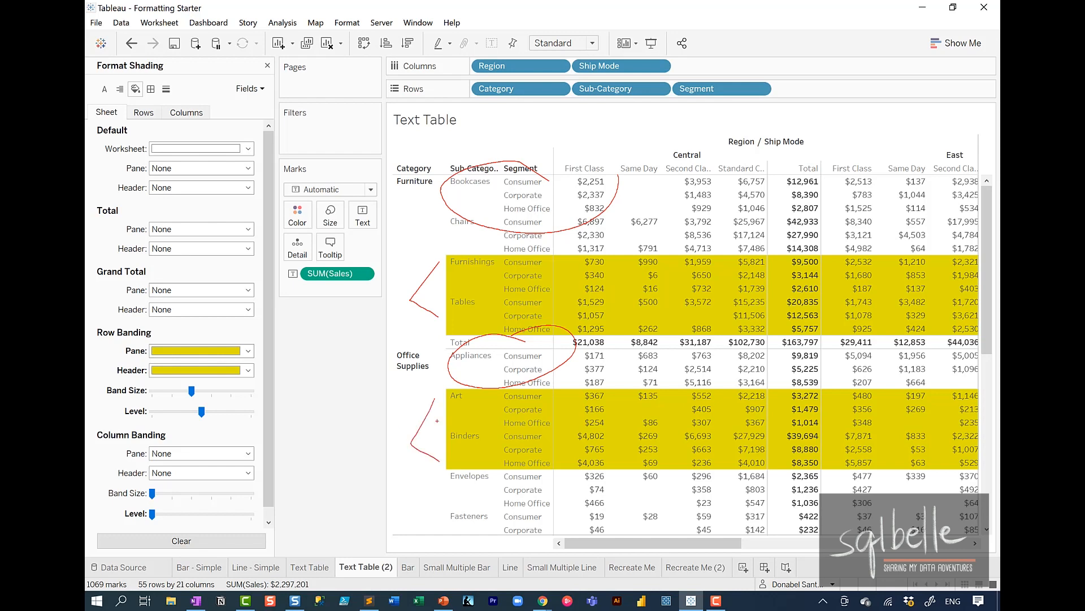
pyautogui.press('Escape')
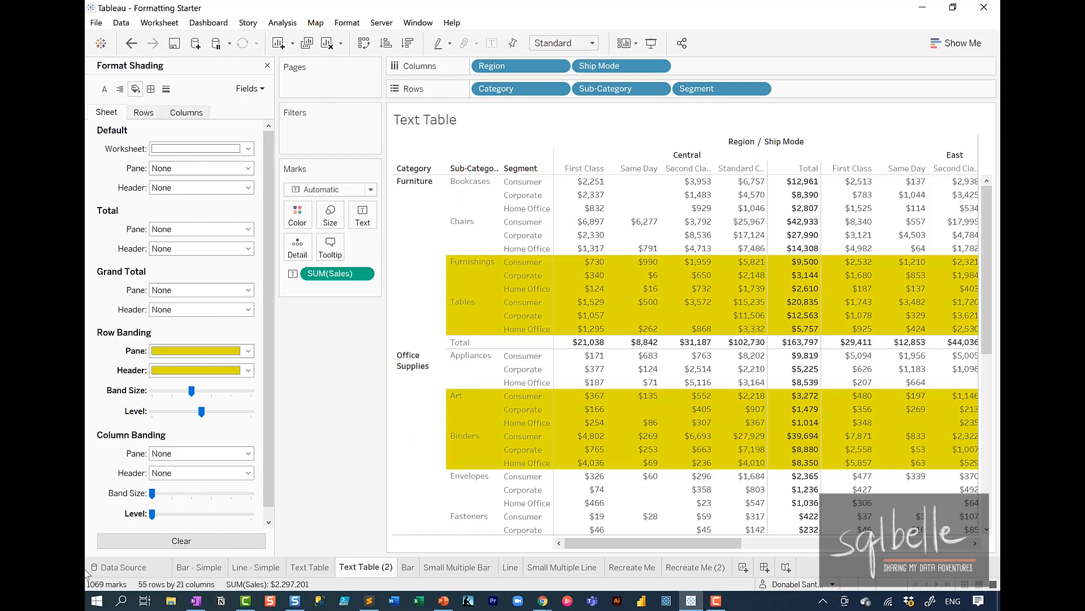
pyautogui.click(210, 390)
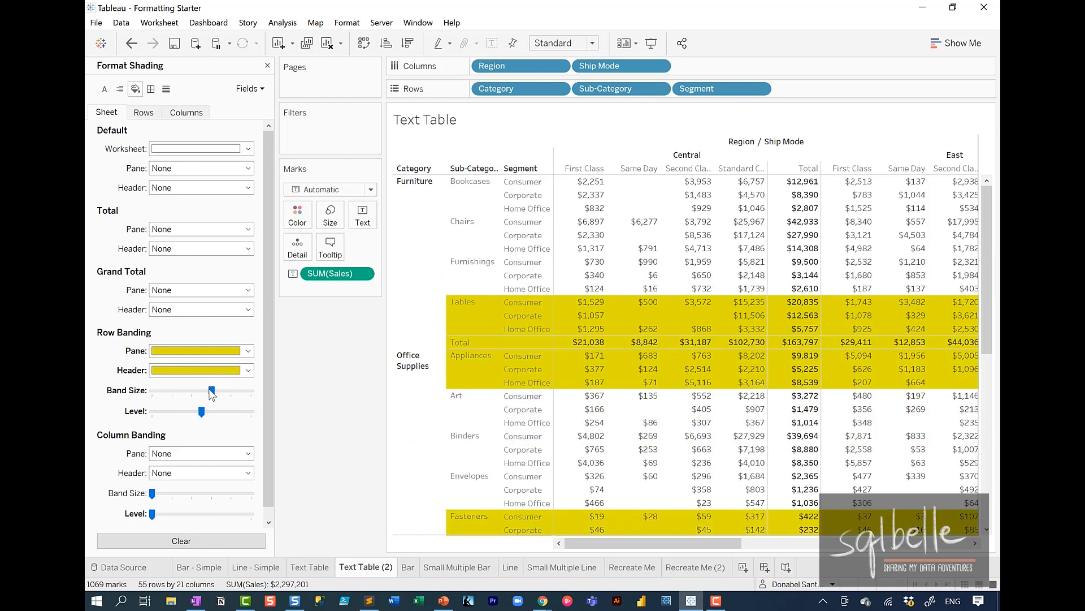
# Reduce the row banding size to one so the bands alternate with each sub-category
pyautogui.hotkey('ctrl', '2')
pyautogui.moveTo(490, 154); pyautogui.dragTo(495, 151)
pyautogui.press('Escape')
pyautogui.moveTo(212, 390); pyautogui.dragTo(177, 400)
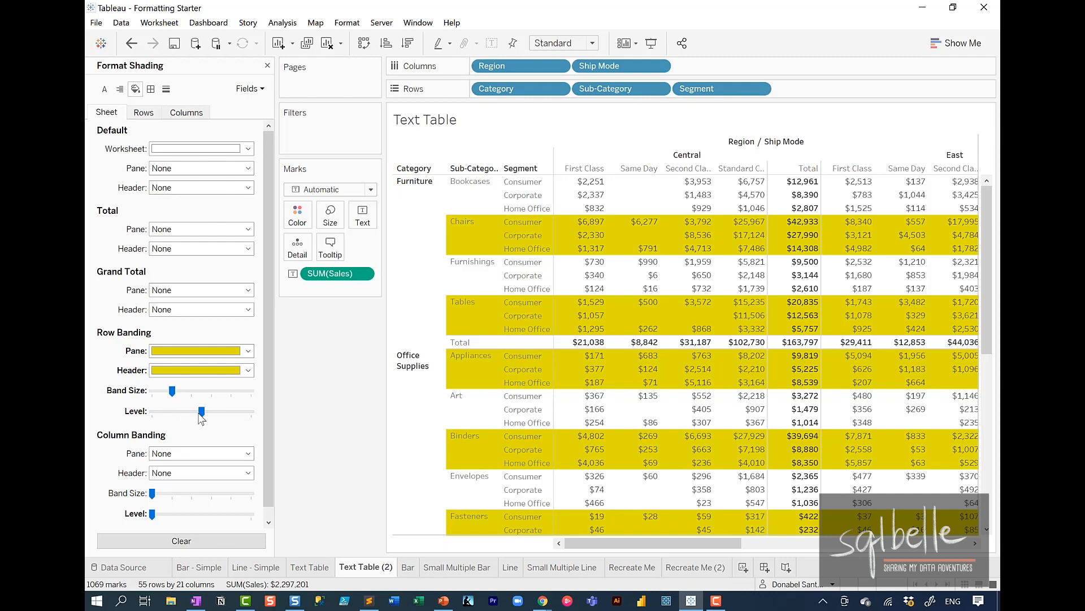
# Raise the row banding level to its maximum so the bands follow Segment
pyautogui.moveTo(201, 411)
pyautogui.mouseDown()
pyautogui.moveTo(264, 430)
pyautogui.moveTo(266, 408)
pyautogui.moveTo(674, 109)
pyautogui.moveTo(693, 117)
pyautogui.mouseUp()
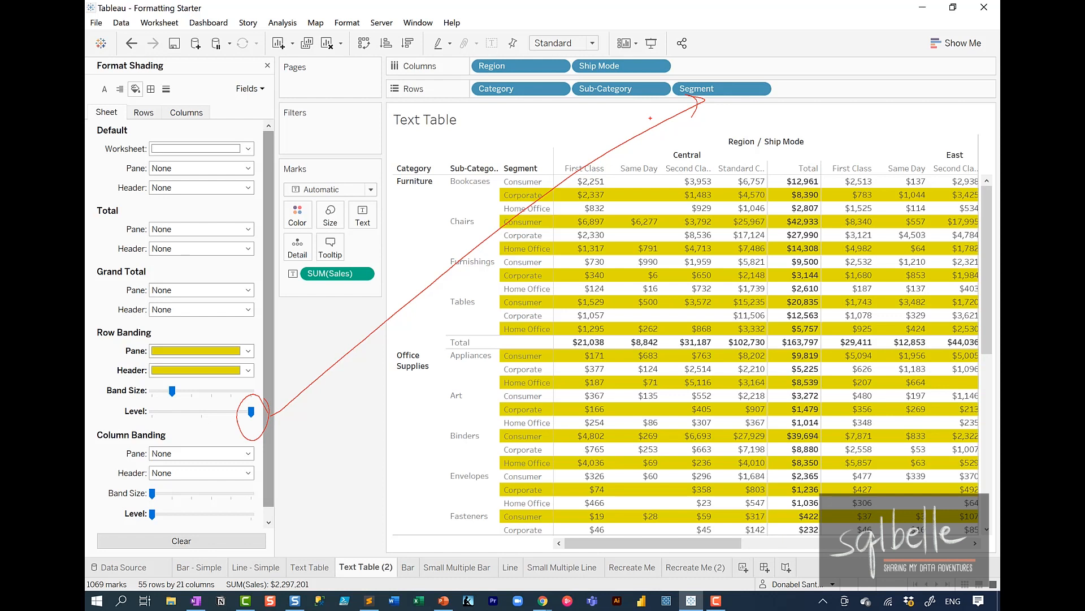
pyautogui.moveTo(650, 119)
pyautogui.mouseDown()
pyautogui.moveTo(484, 501)
pyautogui.moveTo(540, 516)
pyautogui.mouseUp()
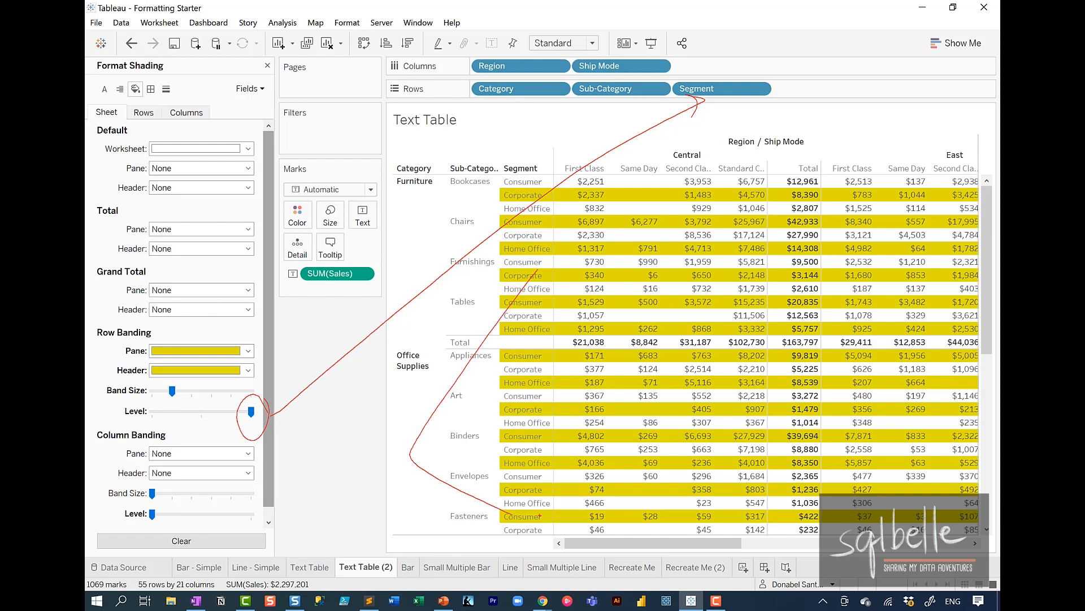
pyautogui.press('Escape')
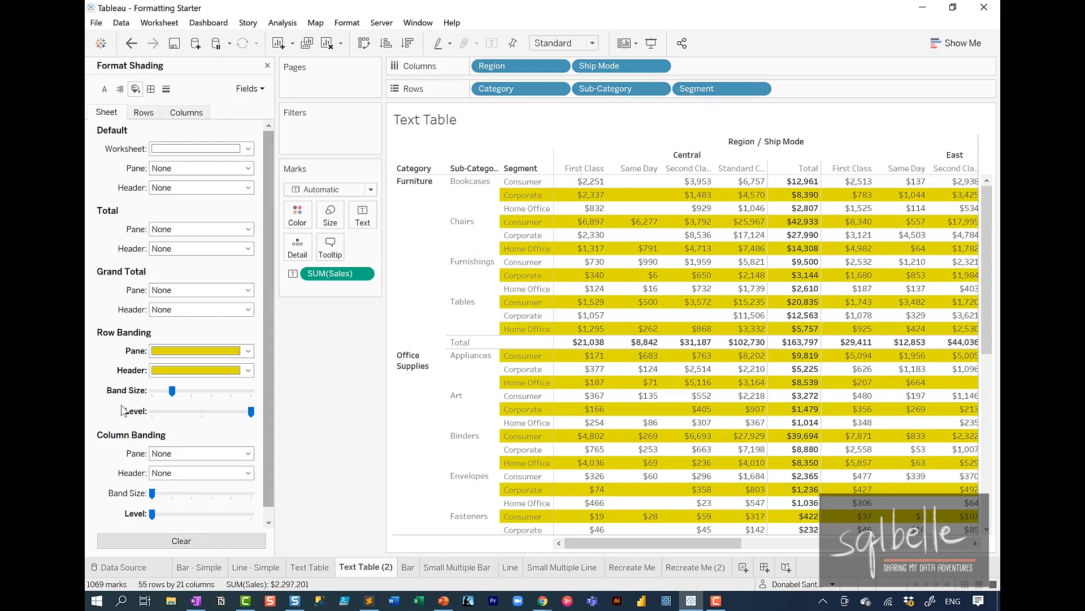
# Increase the row banding size step by step from two to the maximum of five segment rows
pyautogui.click(191, 395)
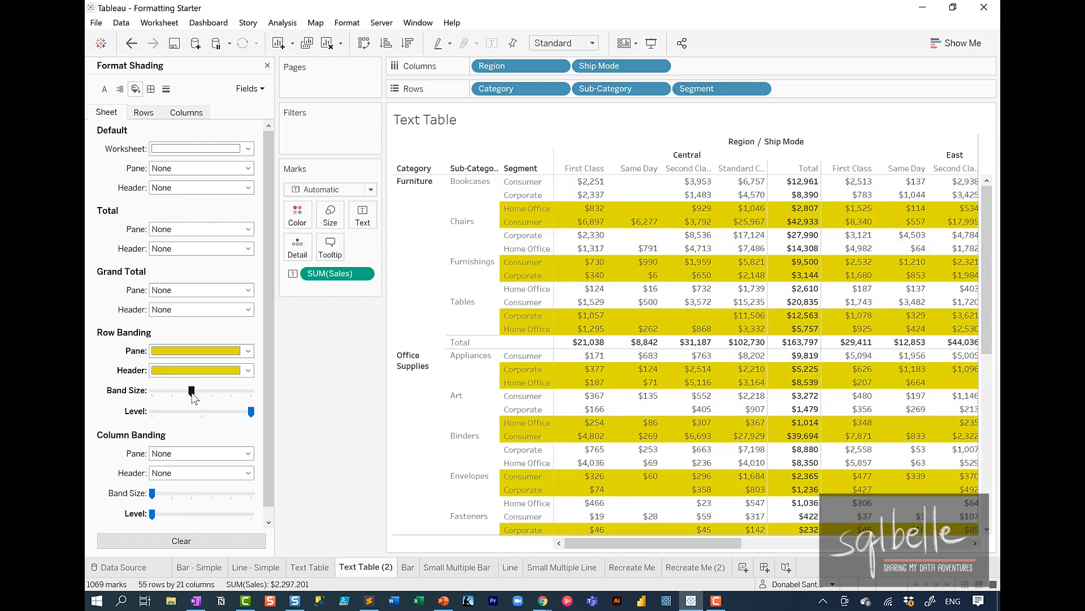
pyautogui.moveTo(191, 394); pyautogui.dragTo(212, 393)
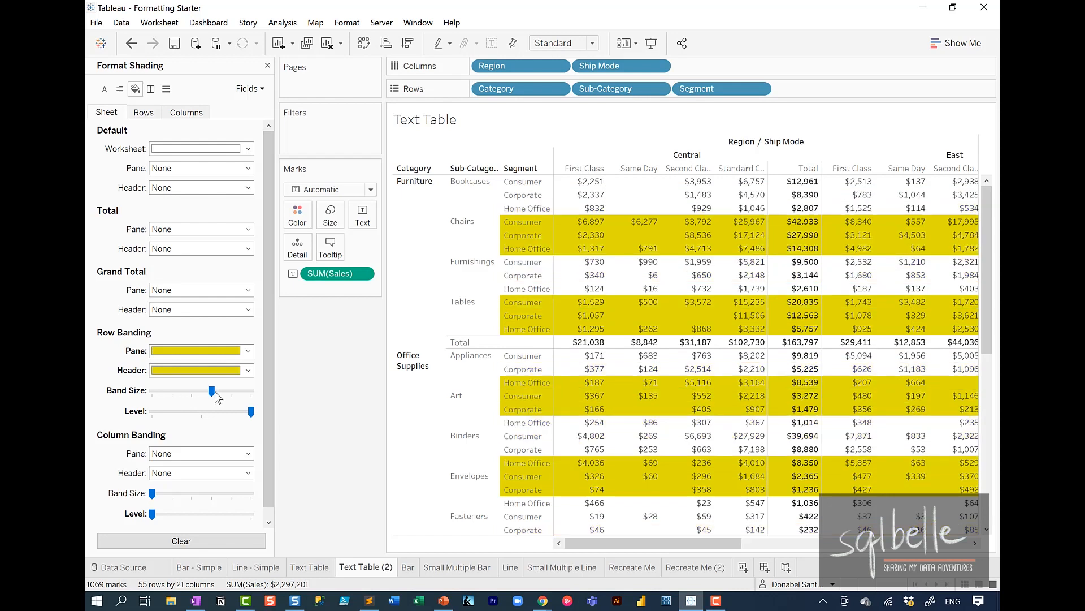
pyautogui.click(235, 394)
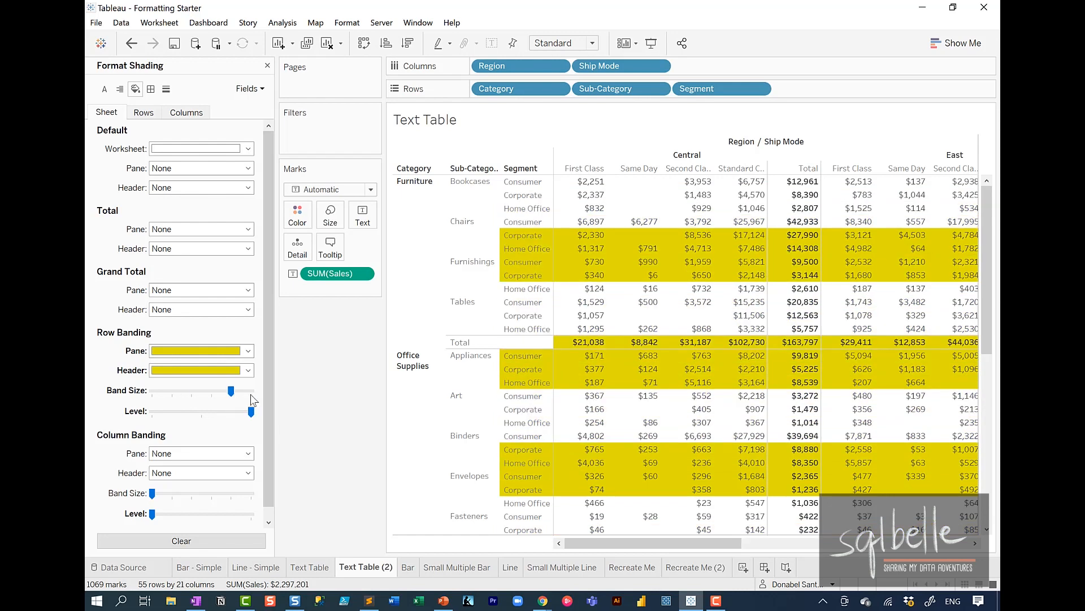
pyautogui.click(250, 394)
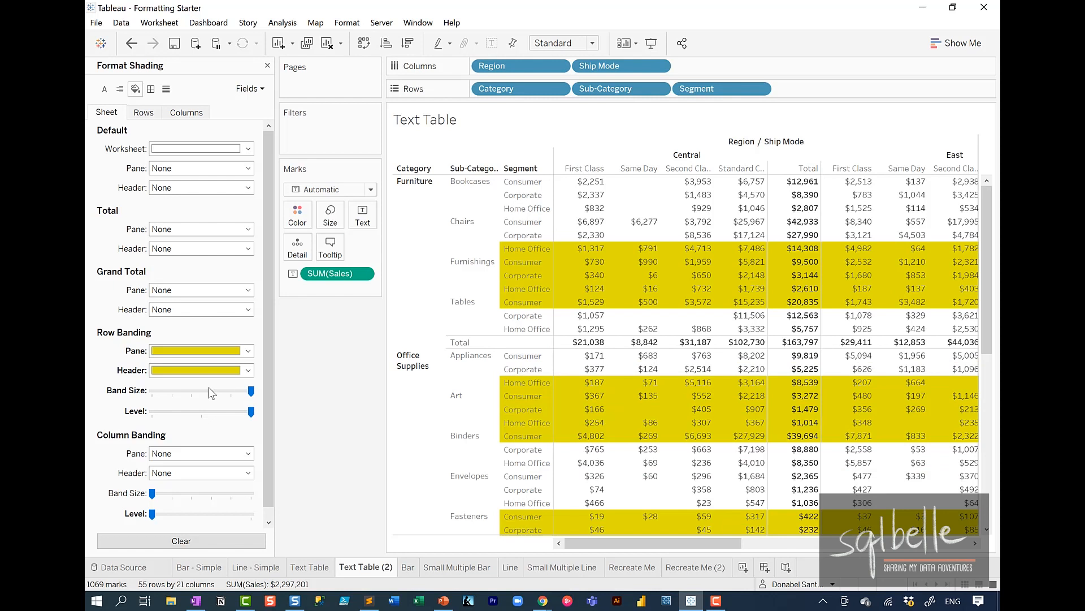
# Clear the row banding colors of the pane and header, and reset the row band size and level to their minimum
pyautogui.rightClick(137, 352)
pyautogui.click(152, 361)
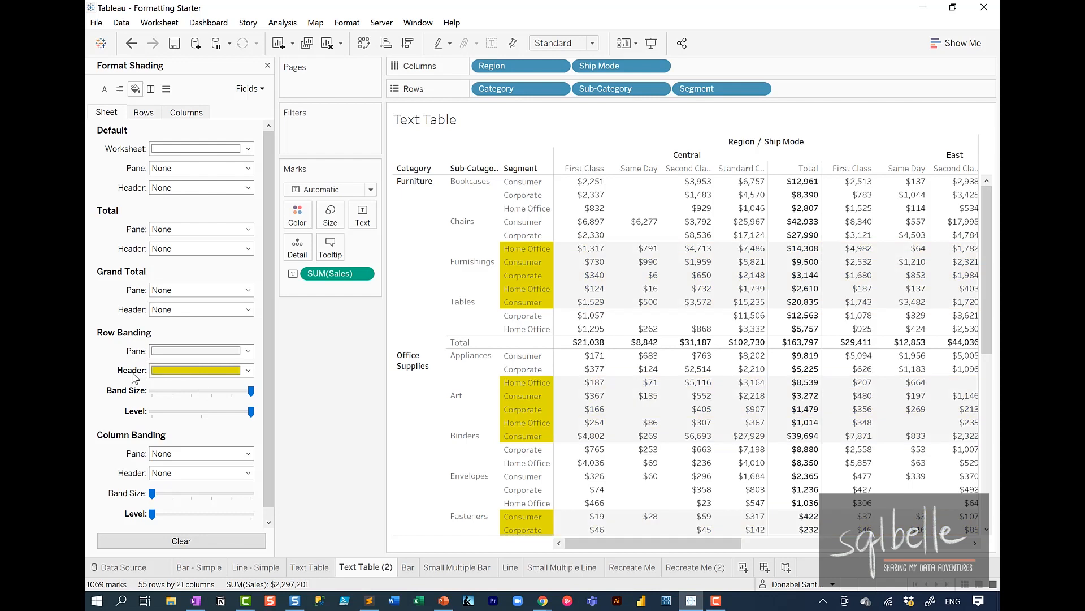
pyautogui.rightClick(135, 377)
pyautogui.click(158, 384)
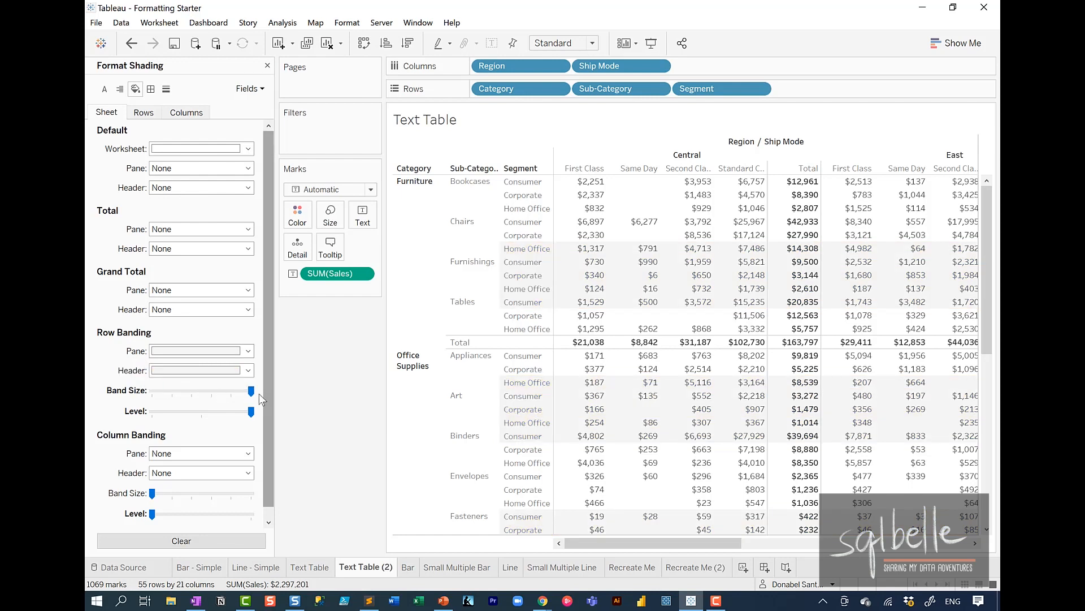
pyautogui.moveTo(251, 390); pyautogui.dragTo(152, 390)
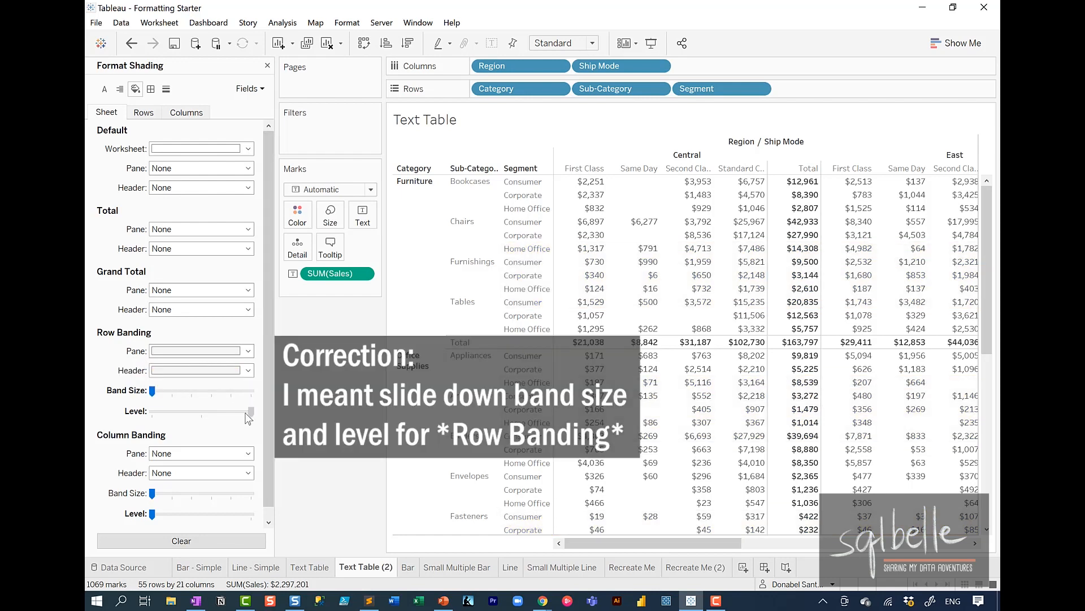
pyautogui.moveTo(247, 413); pyautogui.dragTo(144, 411)
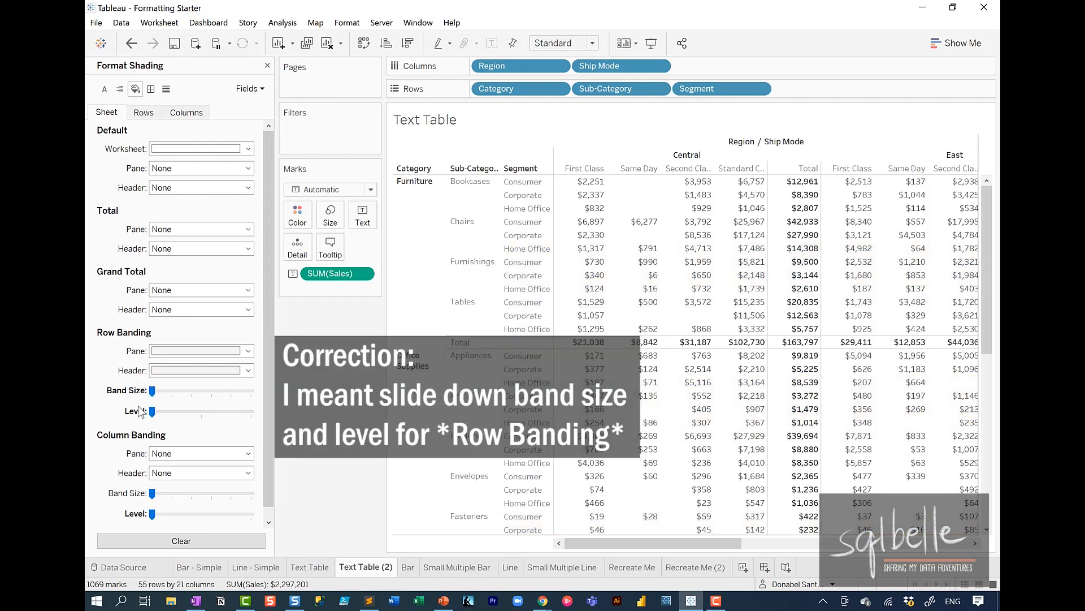
# Set the column banding color to yellow for both the pane and the header
pyautogui.click(186, 454)
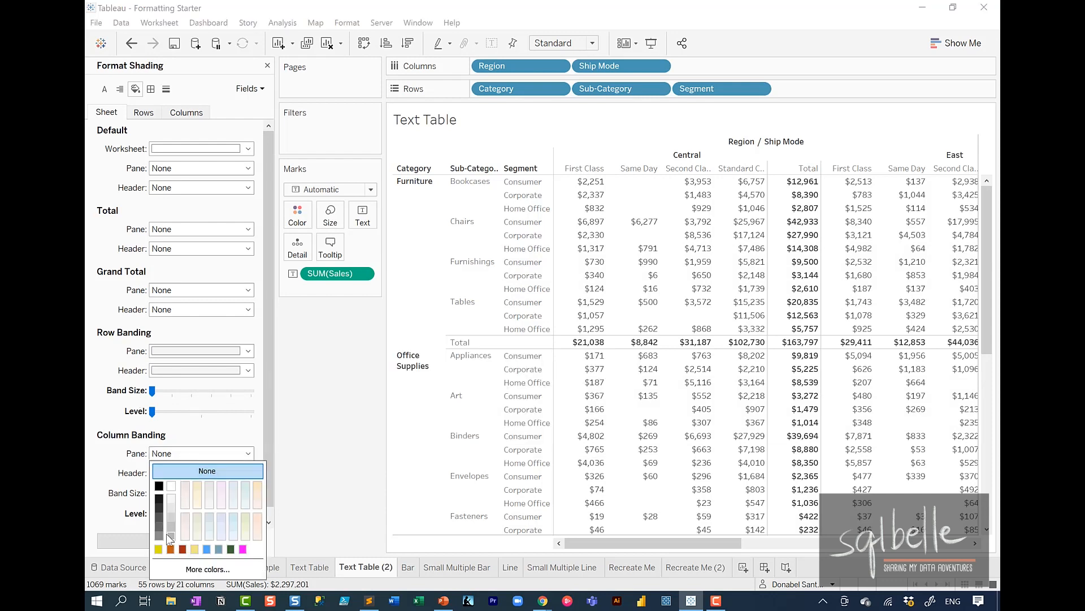
pyautogui.click(158, 548)
pyautogui.click(130, 478)
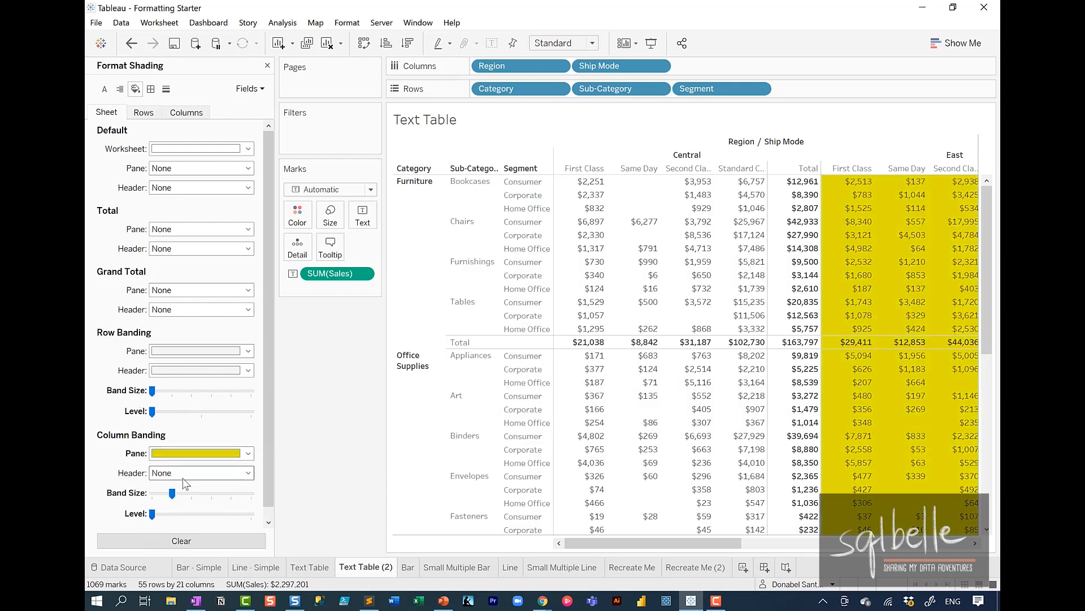
pyautogui.click(187, 352)
pyautogui.click(159, 436)
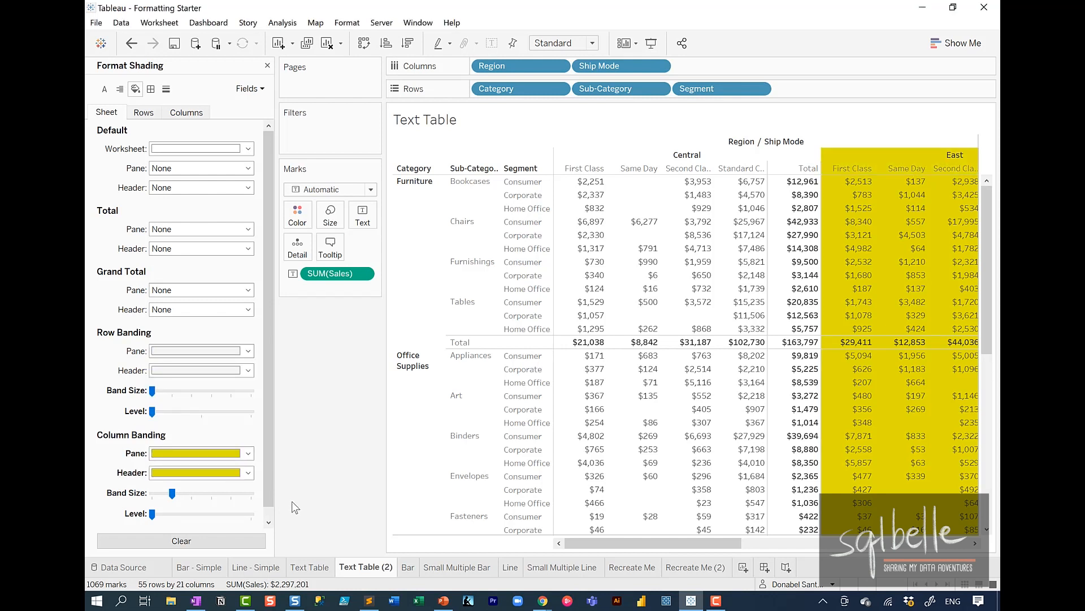
pyautogui.moveTo(161, 507)
pyautogui.mouseDown()
pyautogui.moveTo(166, 531)
pyautogui.moveTo(150, 498)
pyautogui.moveTo(482, 101)
pyautogui.mouseUp()
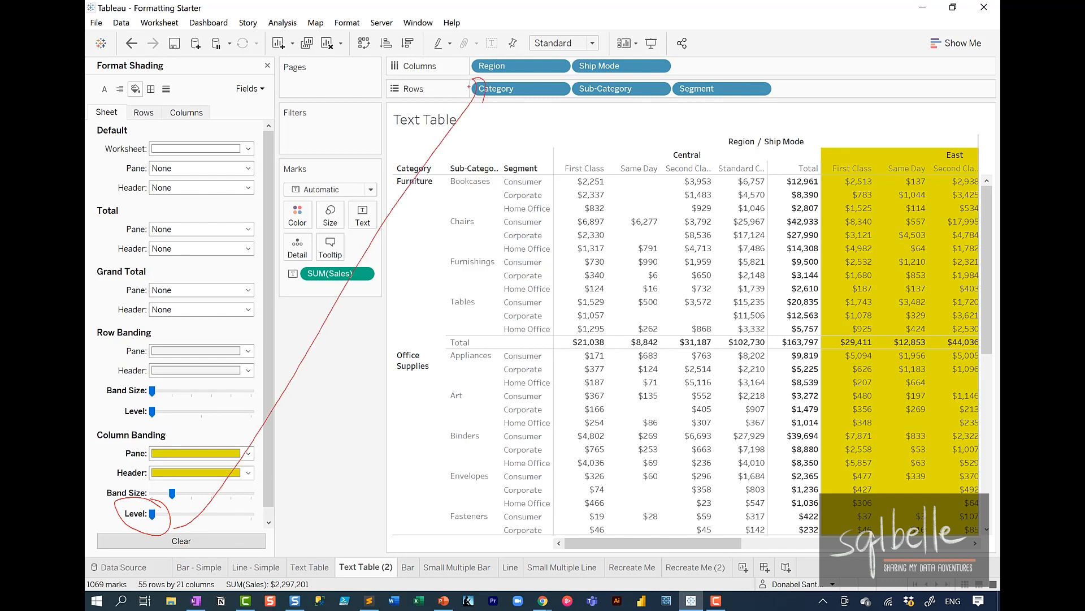
pyautogui.moveTo(706, 137)
pyautogui.mouseDown()
pyautogui.moveTo(721, 160)
pyautogui.moveTo(710, 146)
pyautogui.mouseUp()
pyautogui.moveTo(627, 218); pyautogui.dragTo(623, 524)
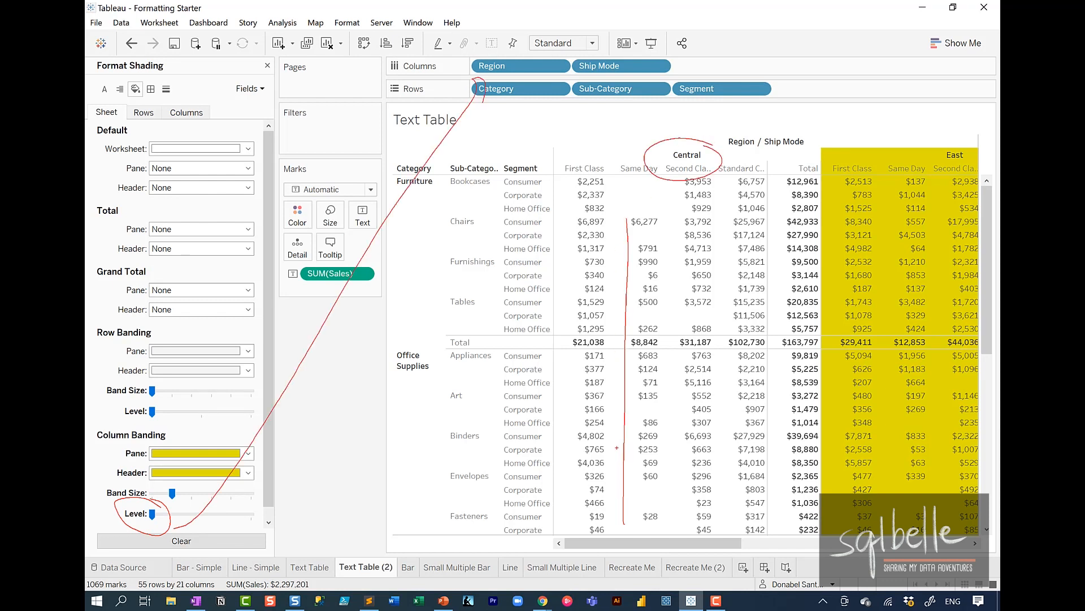
pyautogui.press('Escape')
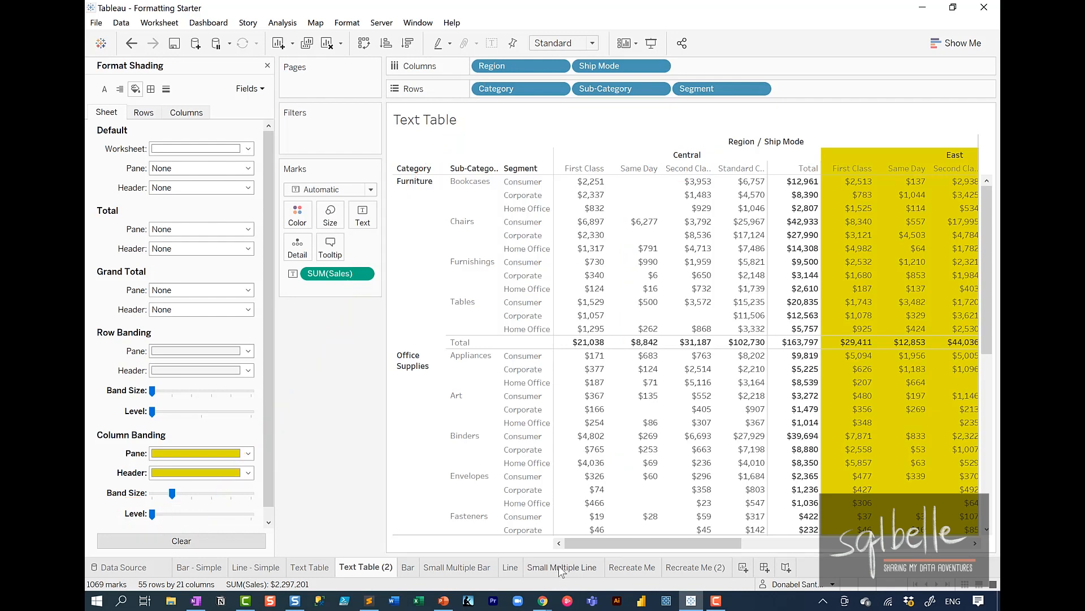
pyautogui.moveTo(624, 544)
pyautogui.mouseDown()
pyautogui.moveTo(870, 561)
pyautogui.moveTo(642, 551)
pyautogui.mouseUp()
pyautogui.moveTo(179, 510); pyautogui.dragTo(163, 501)
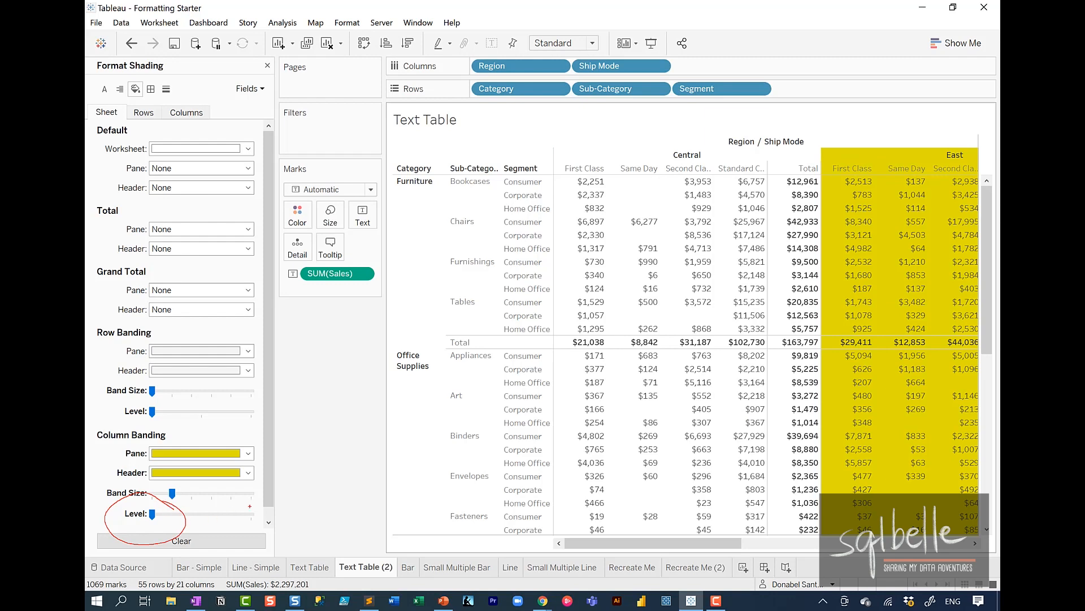
pyautogui.moveTo(254, 510)
pyautogui.mouseDown()
pyautogui.moveTo(518, 206)
pyautogui.moveTo(620, 109)
pyautogui.mouseUp()
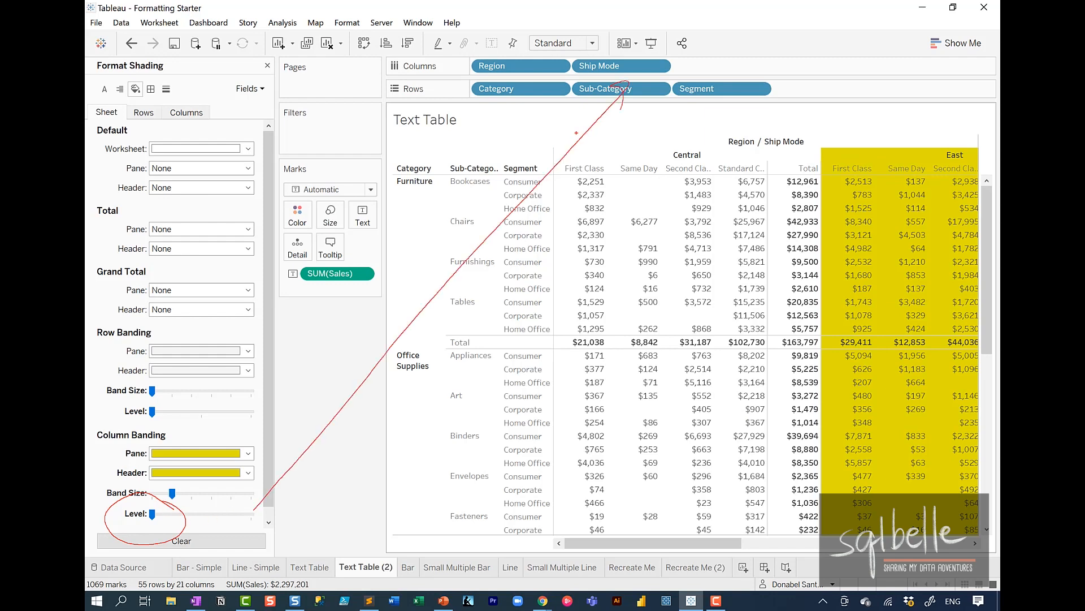
pyautogui.press('Escape')
# Raise the column banding level to its maximum so the bands follow Ship Mode, and increase the band size to four columns
pyautogui.moveTo(152, 513); pyautogui.dragTo(275, 514)
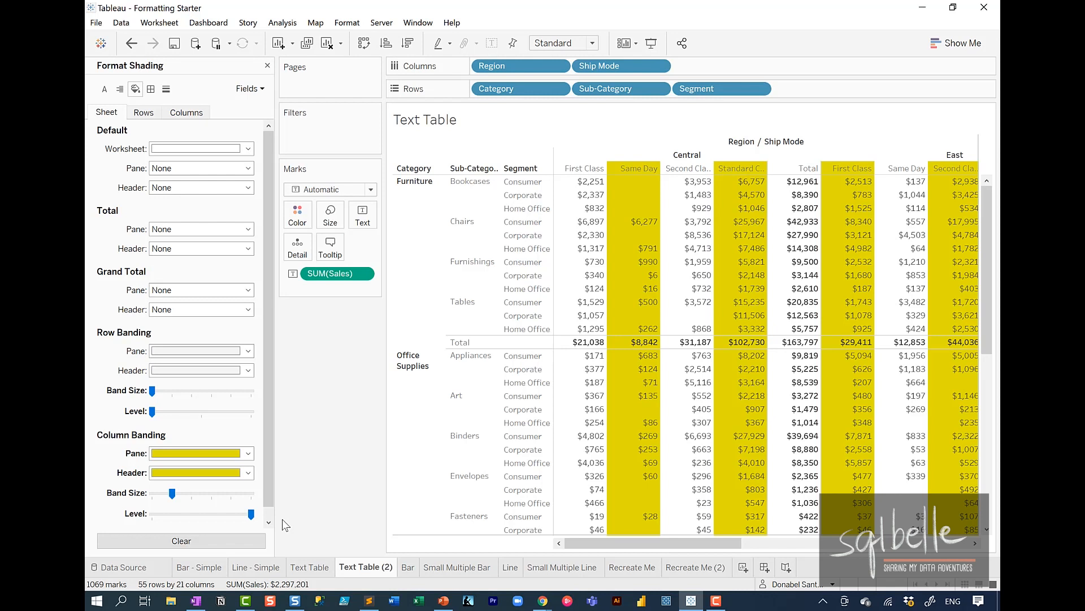
pyautogui.click(191, 493)
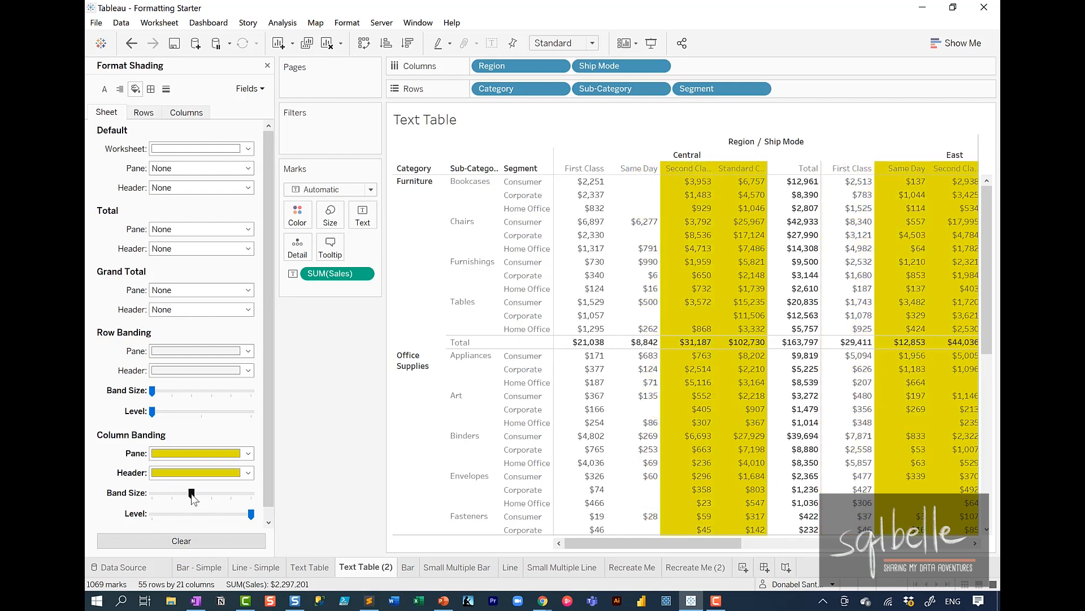
pyautogui.moveTo(191, 494); pyautogui.dragTo(229, 495)
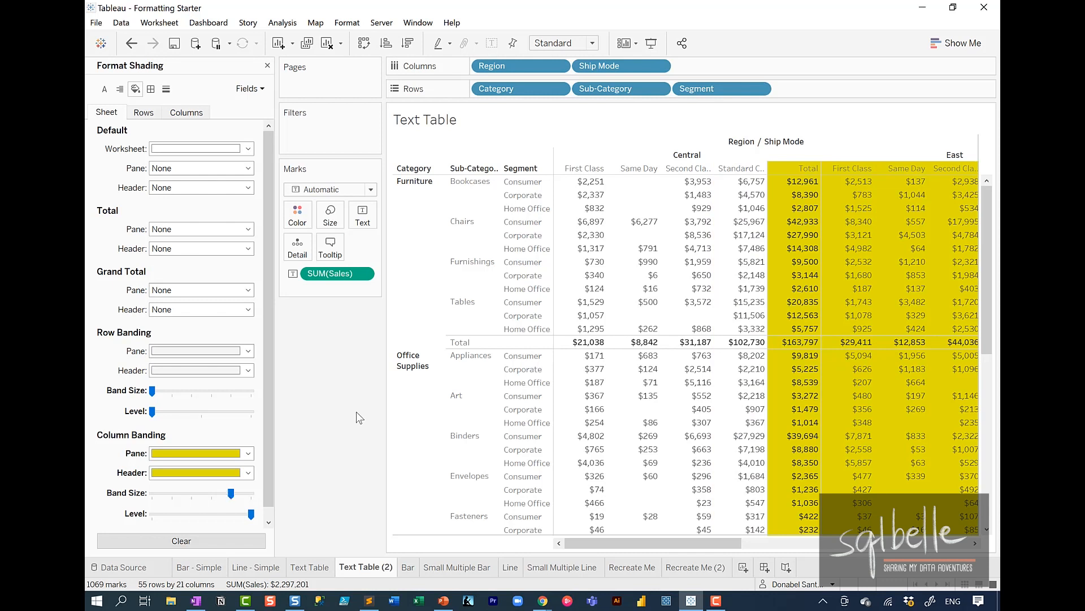
# Format the worksheet's row divider borders as thick solid black lines for both the pane and the header
pyautogui.click(151, 90)
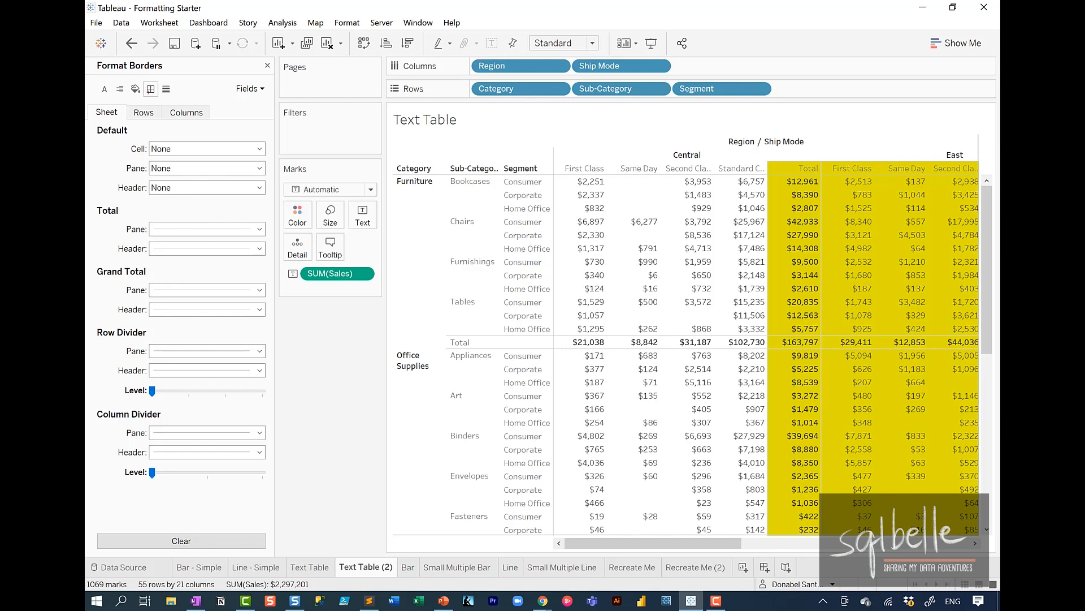
pyautogui.moveTo(148, 378); pyautogui.dragTo(145, 414)
pyautogui.press('Escape')
pyautogui.click(181, 351)
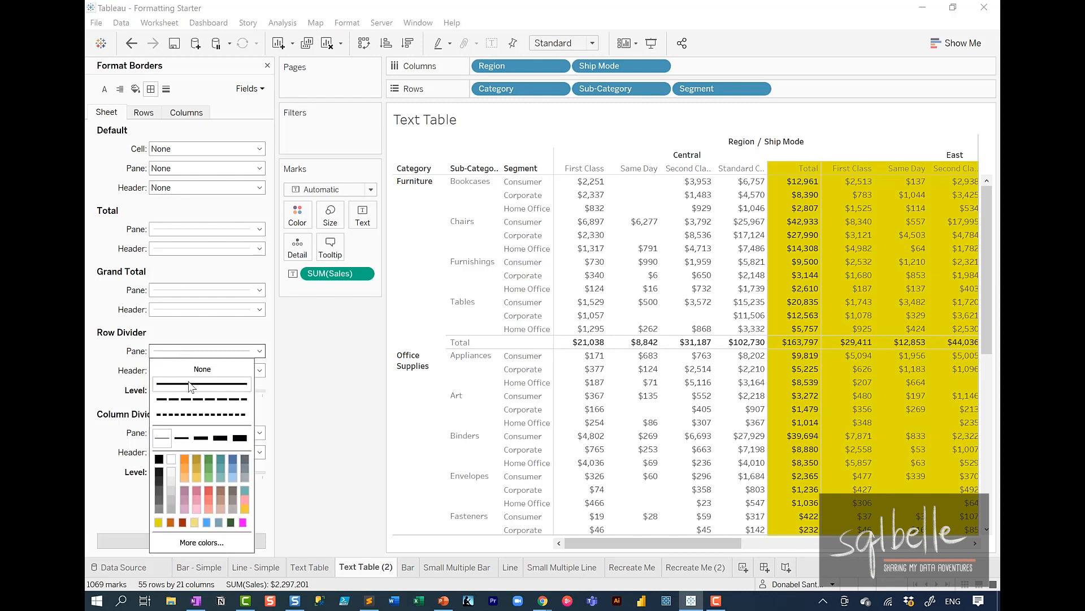
pyautogui.click(221, 438)
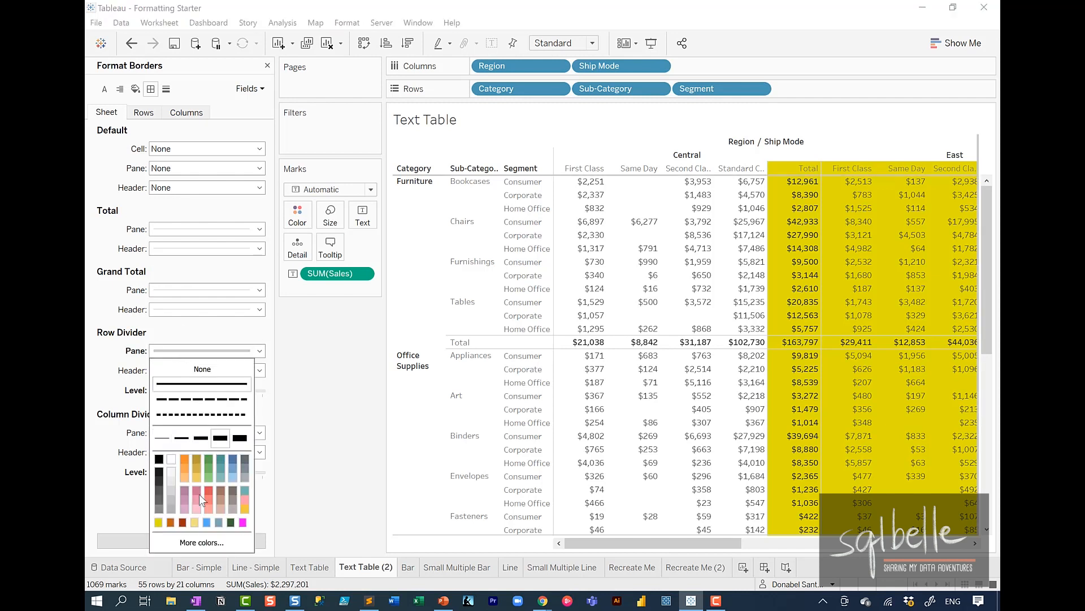
pyautogui.click(159, 459)
pyautogui.click(178, 374)
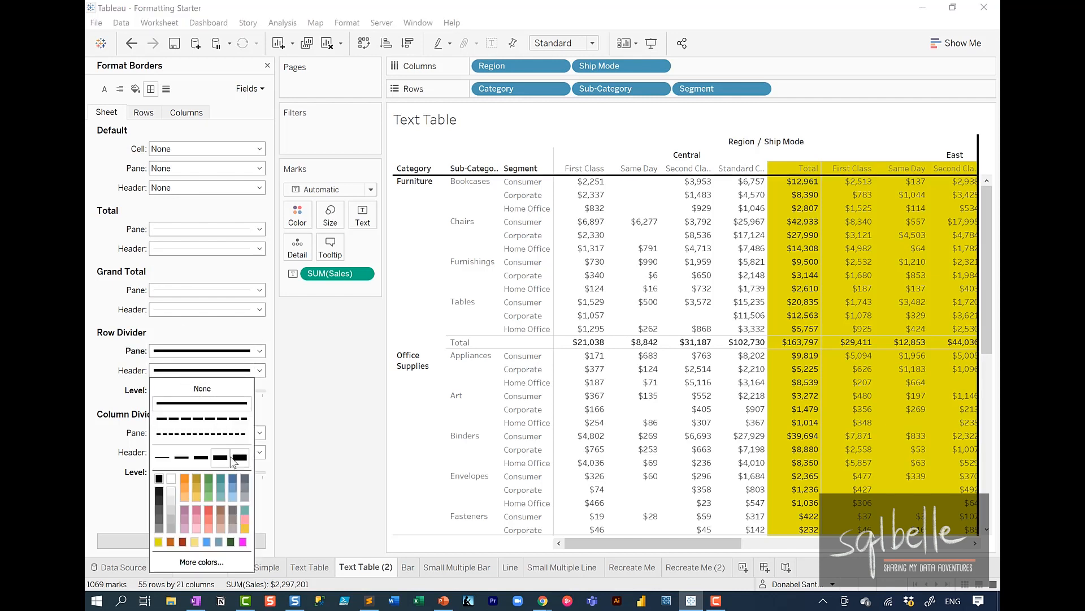
pyautogui.click(158, 478)
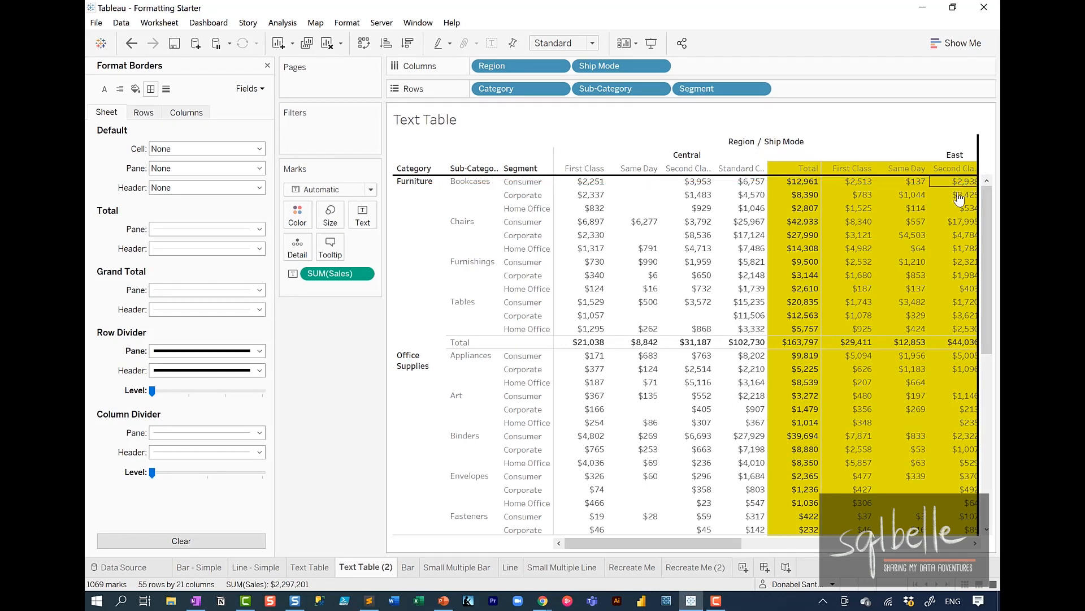
pyautogui.moveTo(986, 199); pyautogui.dragTo(982, 457)
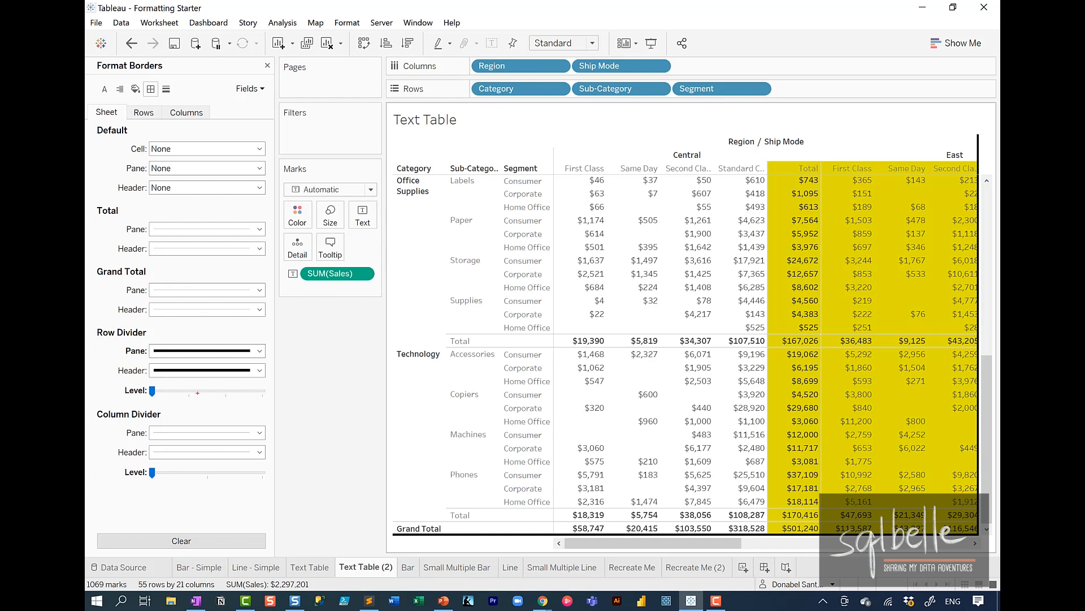
pyautogui.moveTo(182, 387)
pyautogui.mouseDown()
pyautogui.moveTo(193, 385)
pyautogui.moveTo(187, 402)
pyautogui.moveTo(376, 242)
pyautogui.moveTo(484, 96)
pyautogui.mouseUp()
pyautogui.moveTo(226, 394)
pyautogui.mouseDown()
pyautogui.moveTo(613, 110)
pyautogui.moveTo(607, 100)
pyautogui.mouseUp()
pyautogui.moveTo(263, 401)
pyautogui.mouseDown()
pyautogui.moveTo(738, 104)
pyautogui.moveTo(739, 129)
pyautogui.mouseUp()
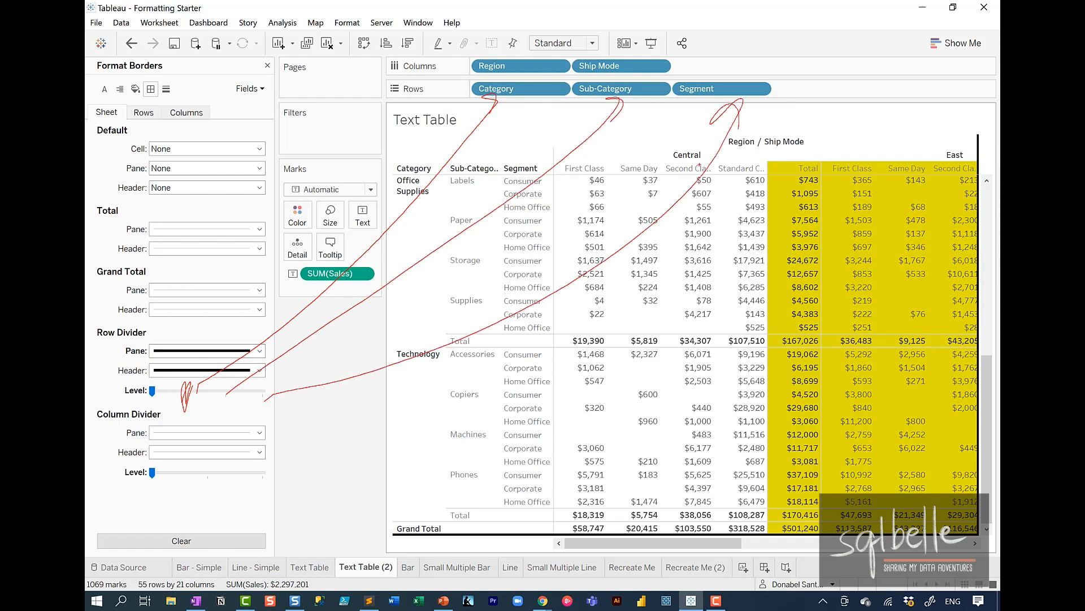
pyautogui.press('Escape')
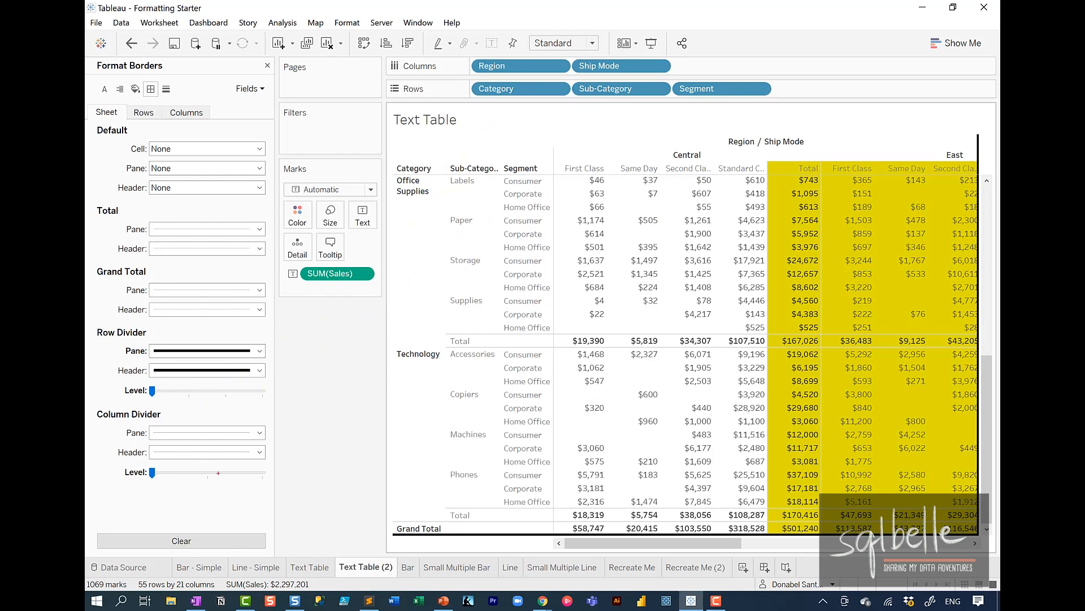
pyautogui.moveTo(218, 472)
pyautogui.mouseDown()
pyautogui.moveTo(378, 192)
pyautogui.moveTo(485, 67)
pyautogui.mouseUp()
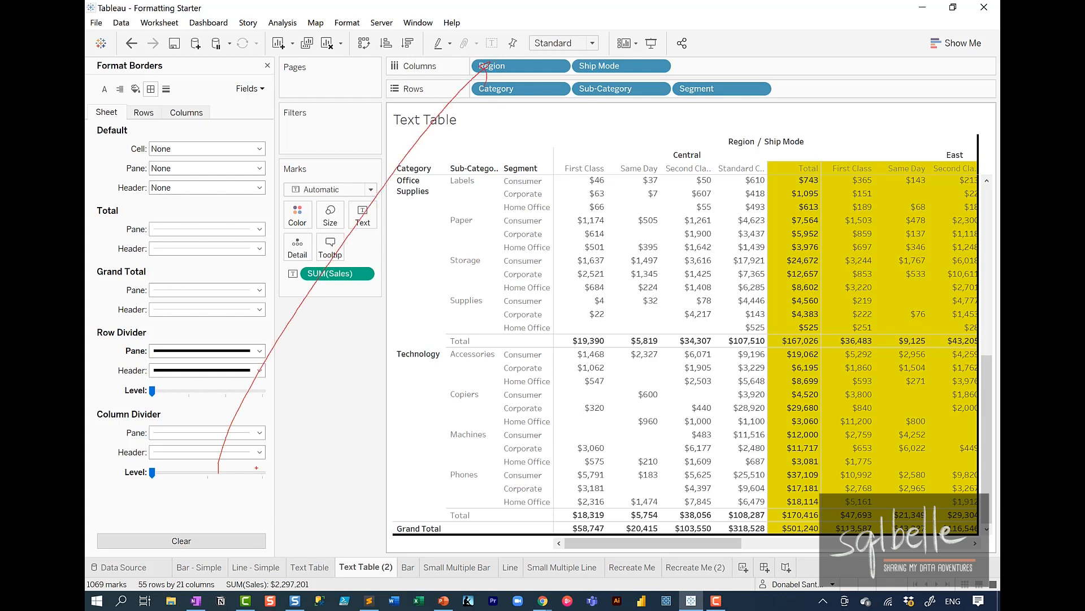
pyautogui.moveTo(261, 467)
pyautogui.mouseDown()
pyautogui.moveTo(314, 436)
pyautogui.moveTo(605, 73)
pyautogui.mouseUp()
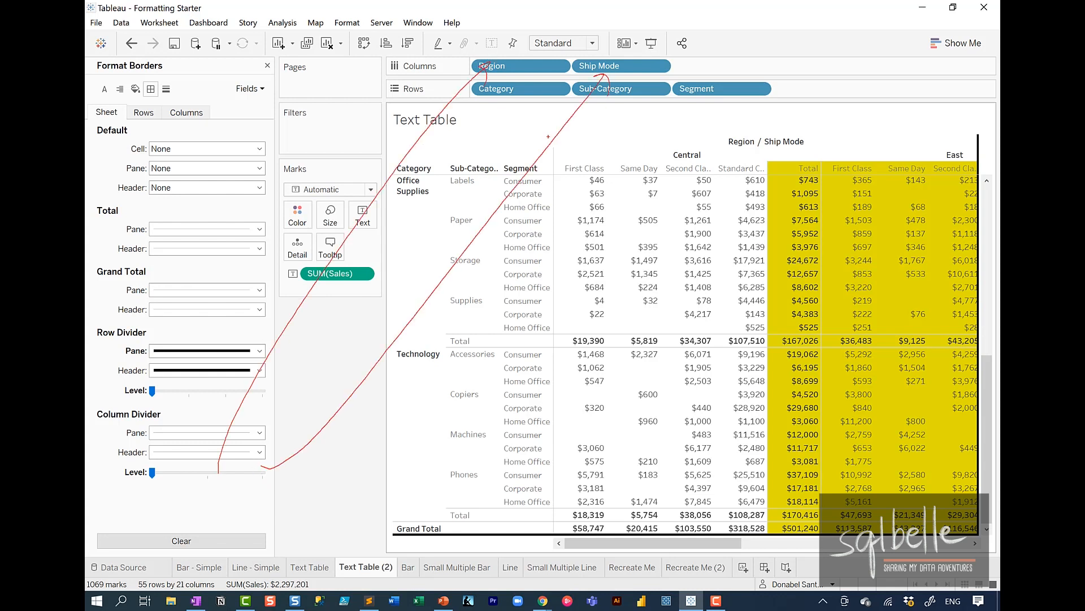
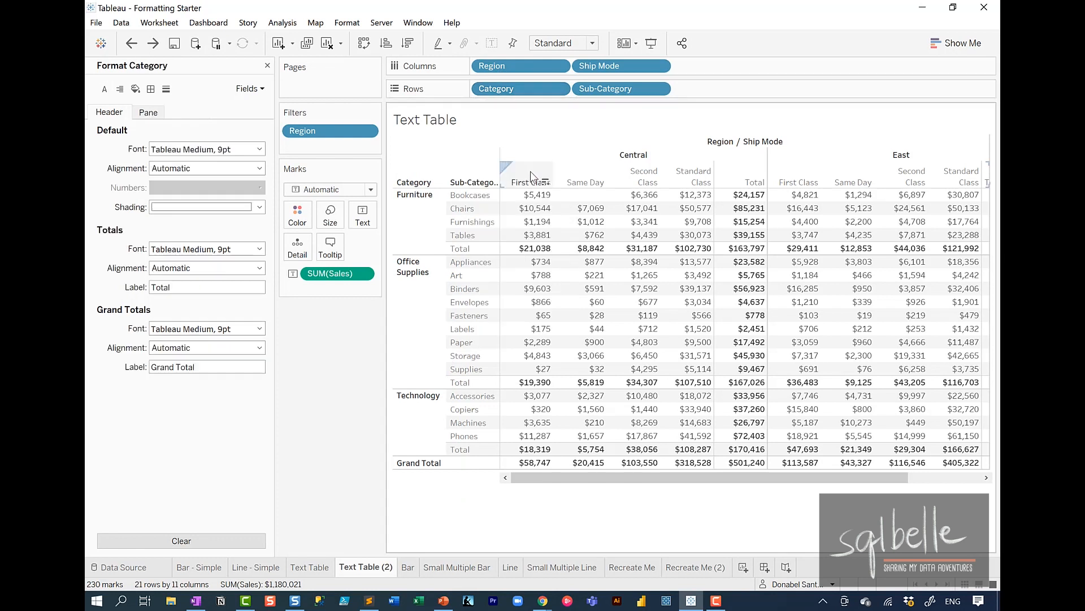
pyautogui.moveTo(525, 72)
pyautogui.mouseDown()
pyautogui.moveTo(536, 98)
pyautogui.moveTo(366, 112)
pyautogui.moveTo(202, 73)
pyautogui.mouseUp()
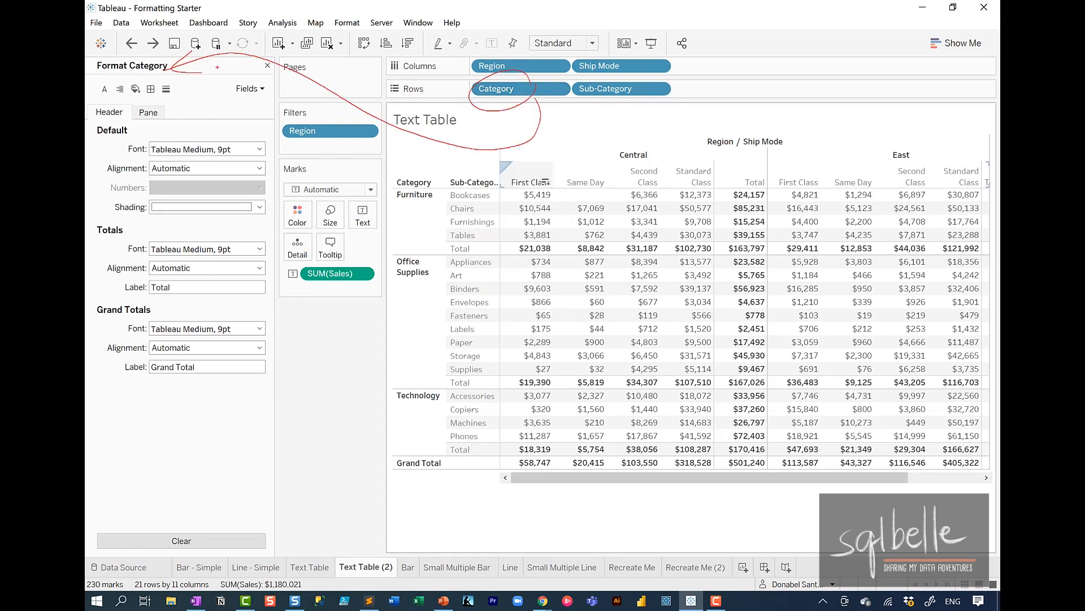
pyautogui.moveTo(218, 131)
pyautogui.mouseDown()
pyautogui.moveTo(120, 144)
pyautogui.moveTo(214, 131)
pyautogui.mouseUp()
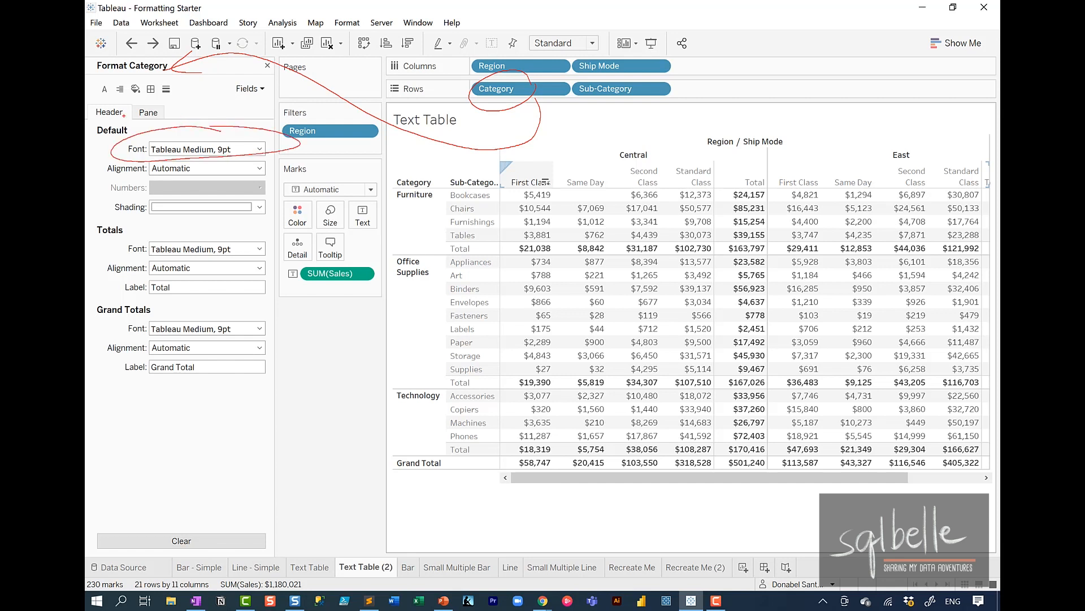
pyautogui.moveTo(125, 103); pyautogui.dragTo(128, 106)
pyautogui.press('Escape')
# Set the Category field's default header font to orange at 11 pt
pyautogui.click(260, 149)
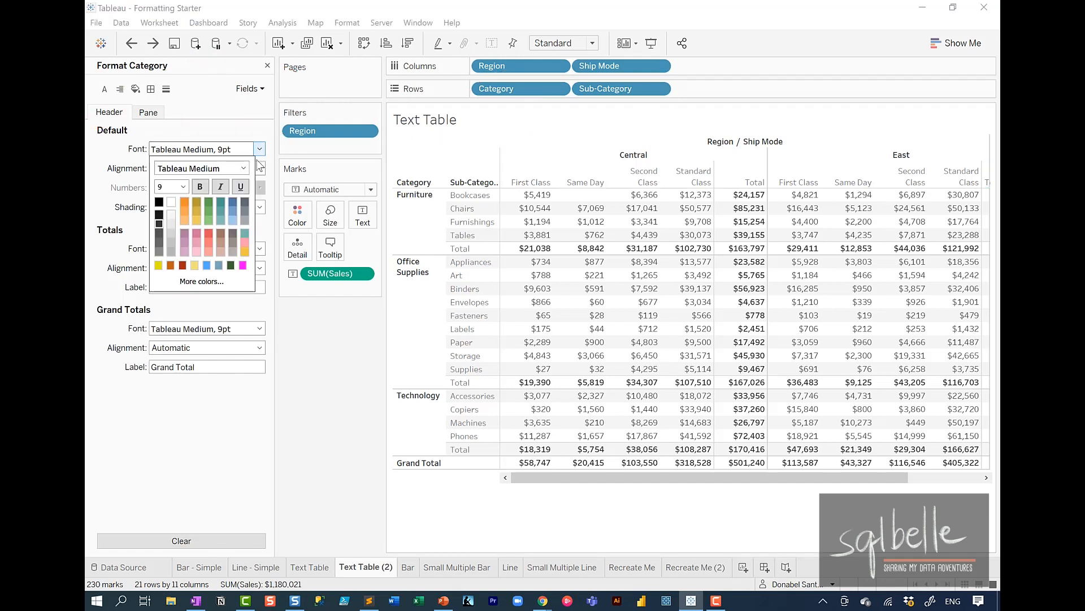
pyautogui.click(184, 203)
pyautogui.click(182, 186)
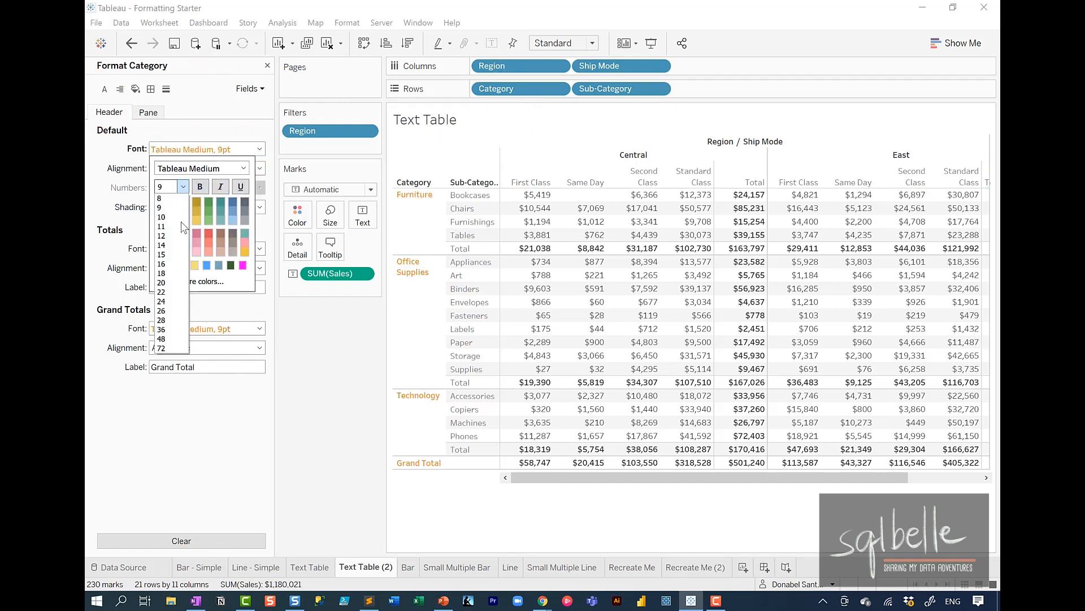
pyautogui.click(171, 229)
pyautogui.click(321, 410)
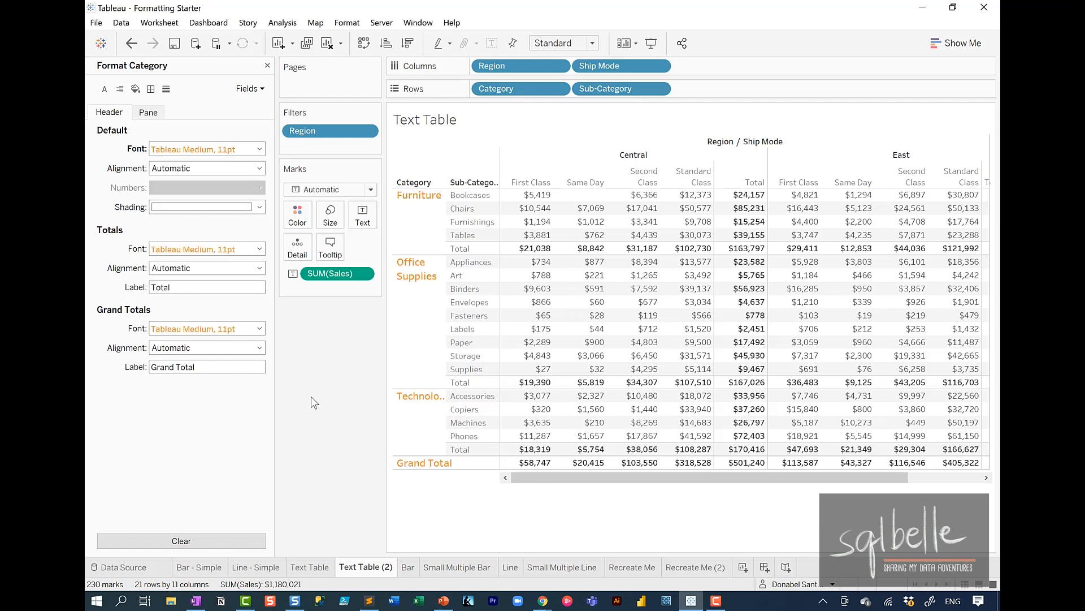
# Set the Category field's default pane font to green at 12 pt
pyautogui.click(149, 112)
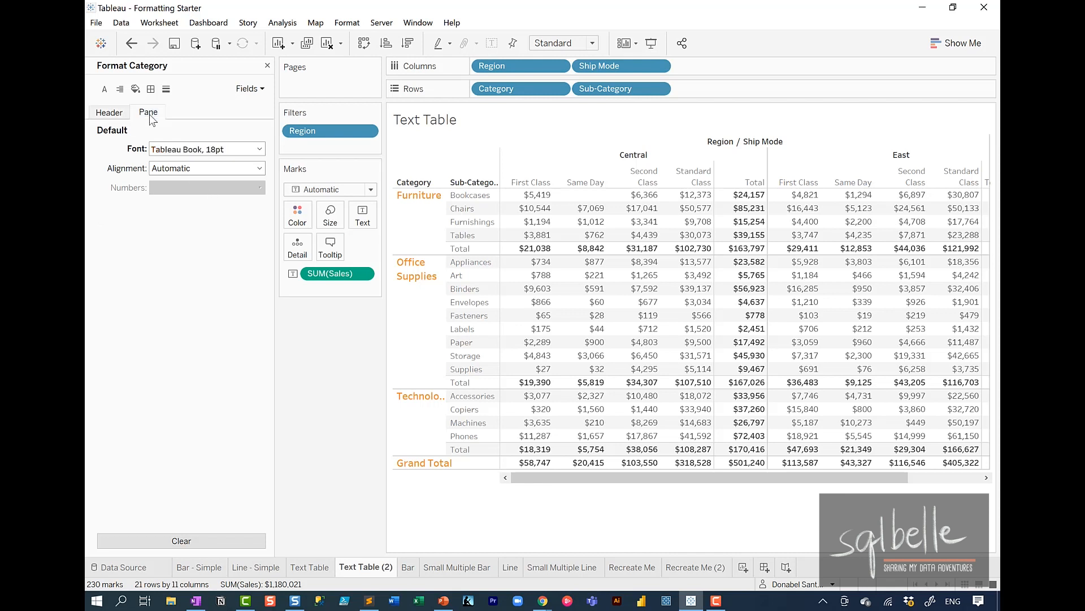
pyautogui.click(259, 149)
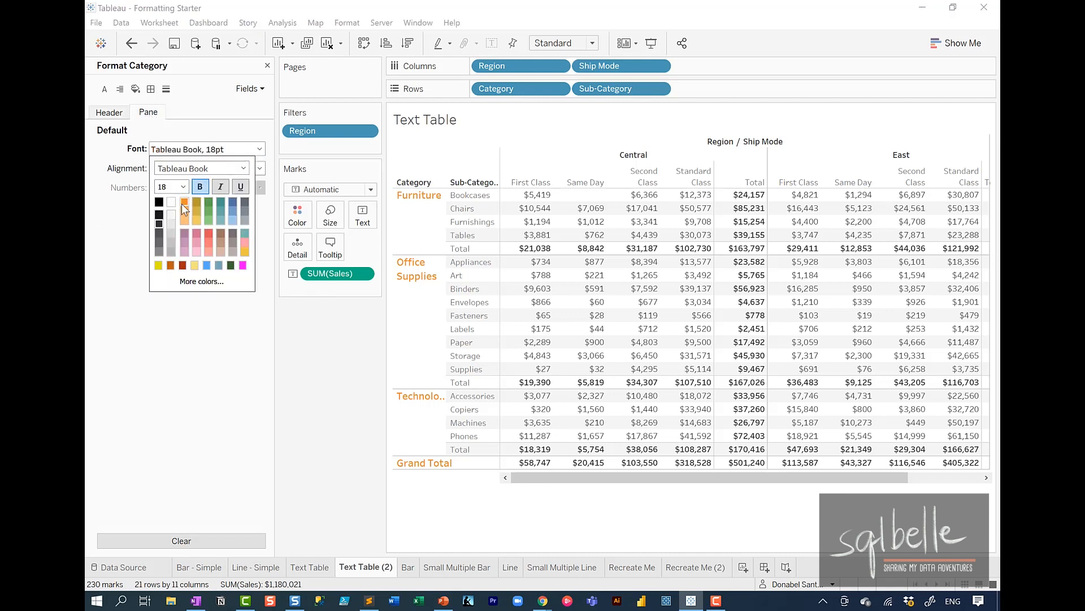
pyautogui.click(209, 203)
pyautogui.click(183, 187)
pyautogui.click(168, 237)
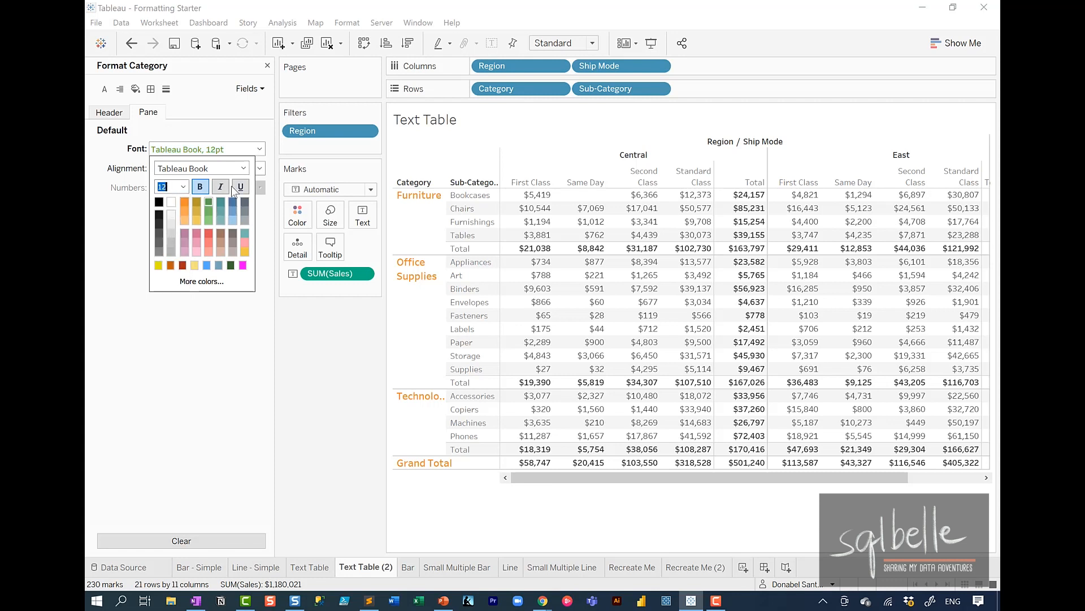
pyautogui.click(243, 328)
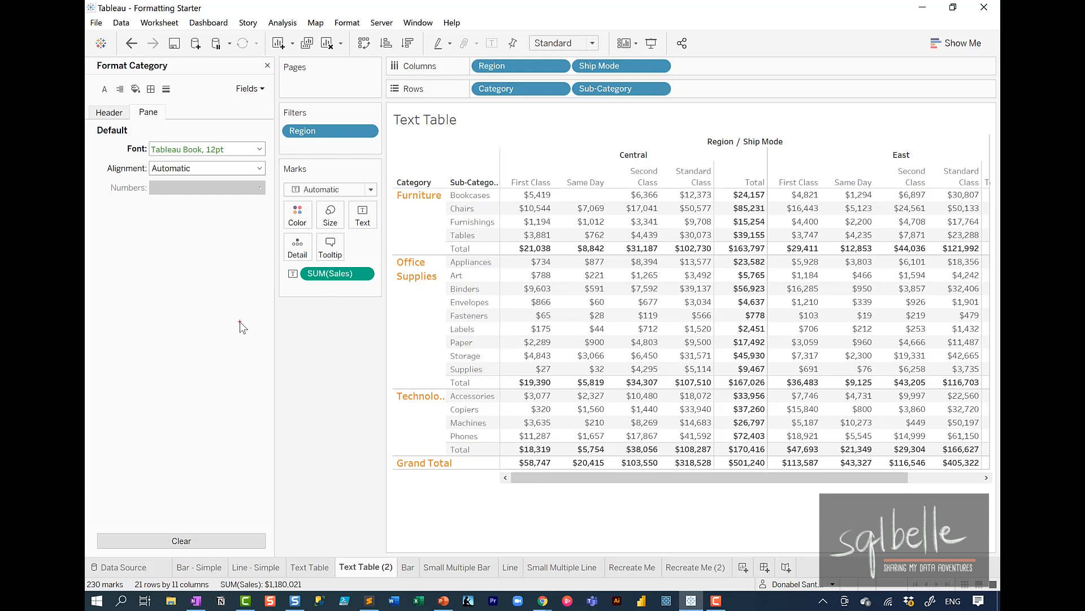
pyautogui.moveTo(174, 70)
pyautogui.mouseDown()
pyautogui.moveTo(131, 73)
pyautogui.moveTo(234, 106)
pyautogui.moveTo(316, 178)
pyautogui.mouseUp()
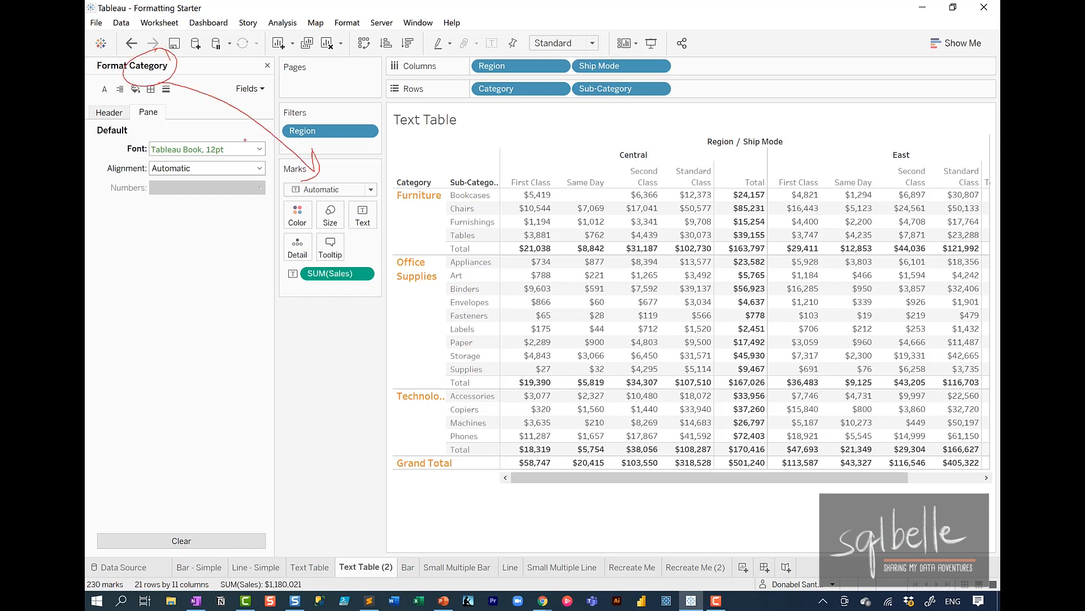
pyautogui.moveTo(153, 134)
pyautogui.mouseDown()
pyautogui.moveTo(129, 130)
pyautogui.moveTo(154, 133)
pyautogui.mouseUp()
pyautogui.moveTo(527, 88)
pyautogui.mouseDown()
pyautogui.moveTo(509, 120)
pyautogui.moveTo(540, 75)
pyautogui.moveTo(415, 145)
pyautogui.moveTo(362, 208)
pyautogui.mouseUp()
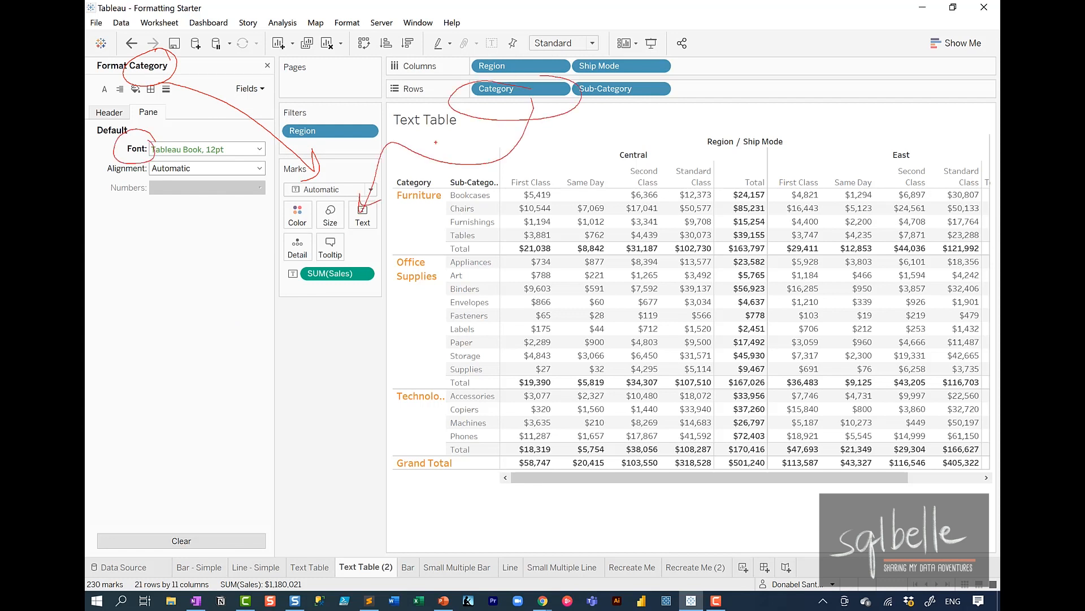
pyautogui.press('Escape')
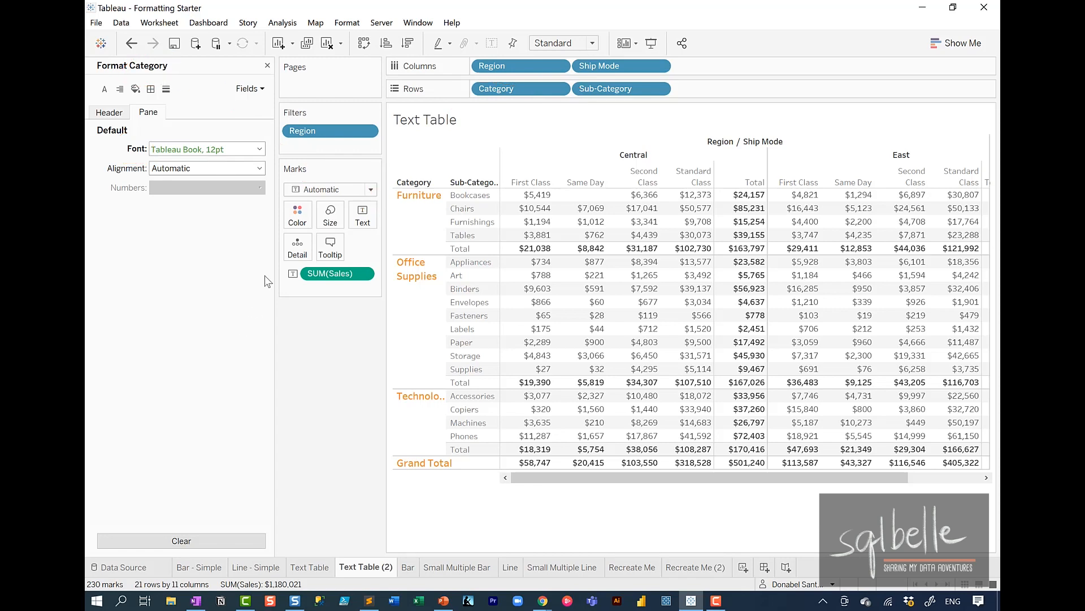
# Move the Category field from Rows to Text on the Marks card
pyautogui.moveTo(506, 92); pyautogui.dragTo(363, 216)
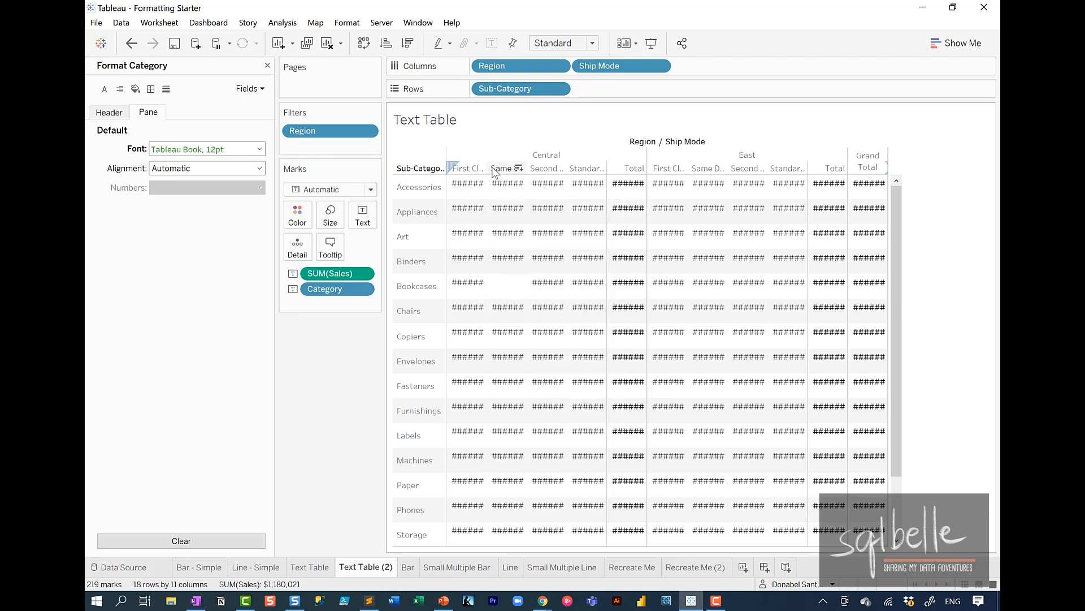
# Widen the text table's columns and increase its row height, then remove SUM(Sales) from the Marks card
pyautogui.moveTo(486, 166); pyautogui.dragTo(596, 165)
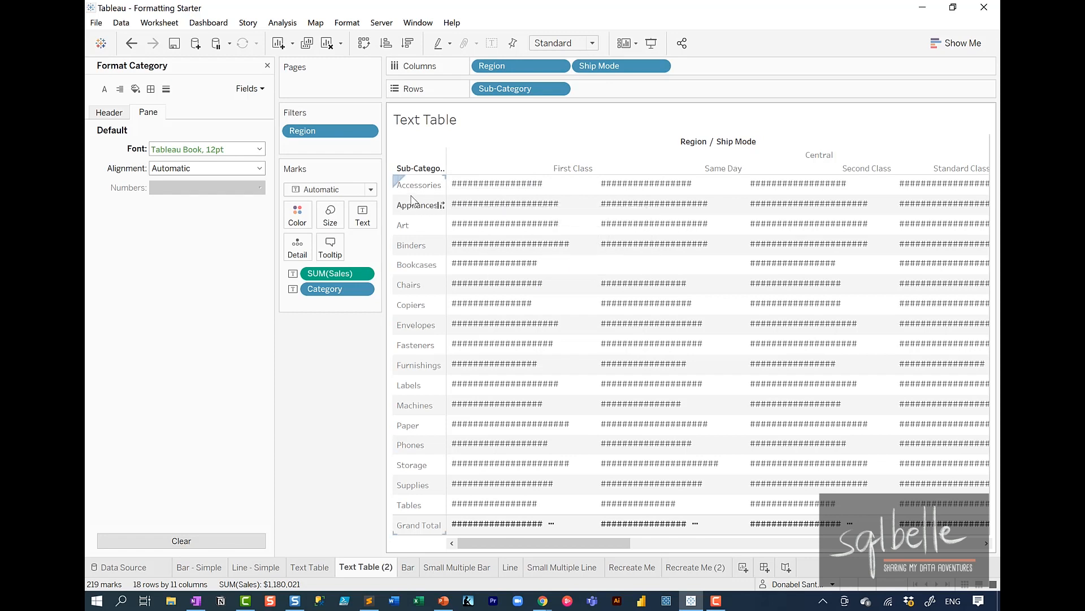
pyautogui.moveTo(407, 195); pyautogui.dragTo(407, 222)
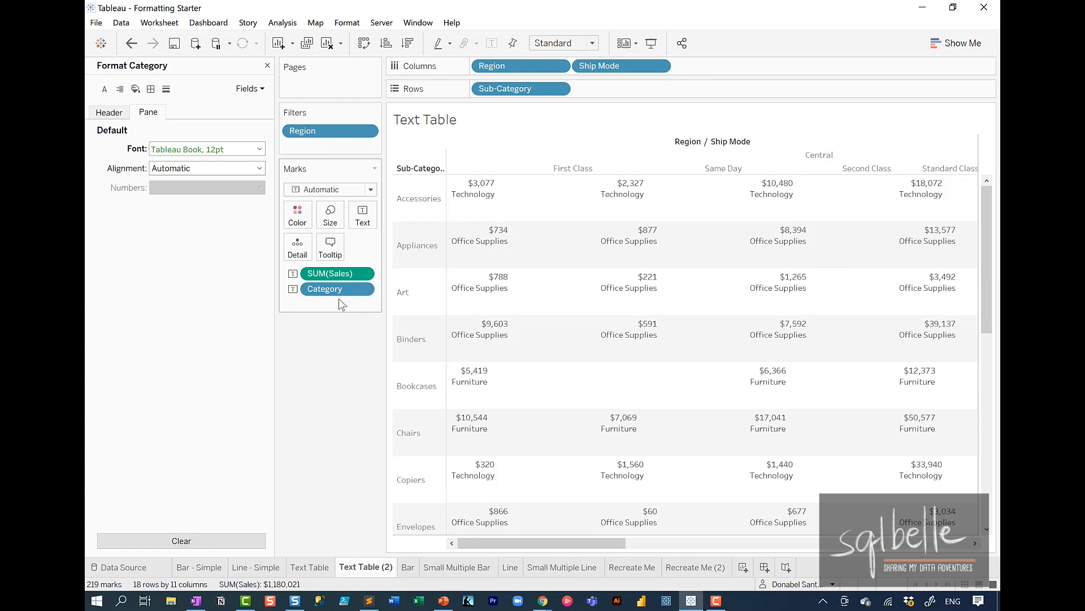
pyautogui.moveTo(337, 275); pyautogui.dragTo(339, 405)
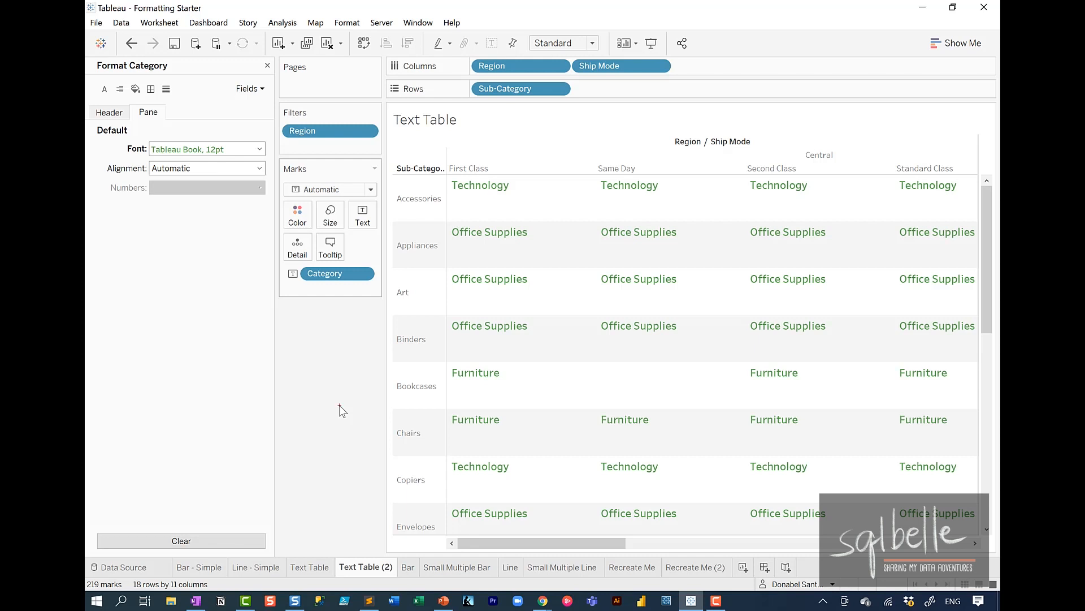
# Examine the Category field's default header and pane font settings to see which one governs the Category text in the table
pyautogui.moveTo(219, 136); pyautogui.dragTo(184, 125)
pyautogui.moveTo(242, 143)
pyautogui.mouseDown()
pyautogui.moveTo(368, 121)
pyautogui.moveTo(480, 164)
pyautogui.mouseUp()
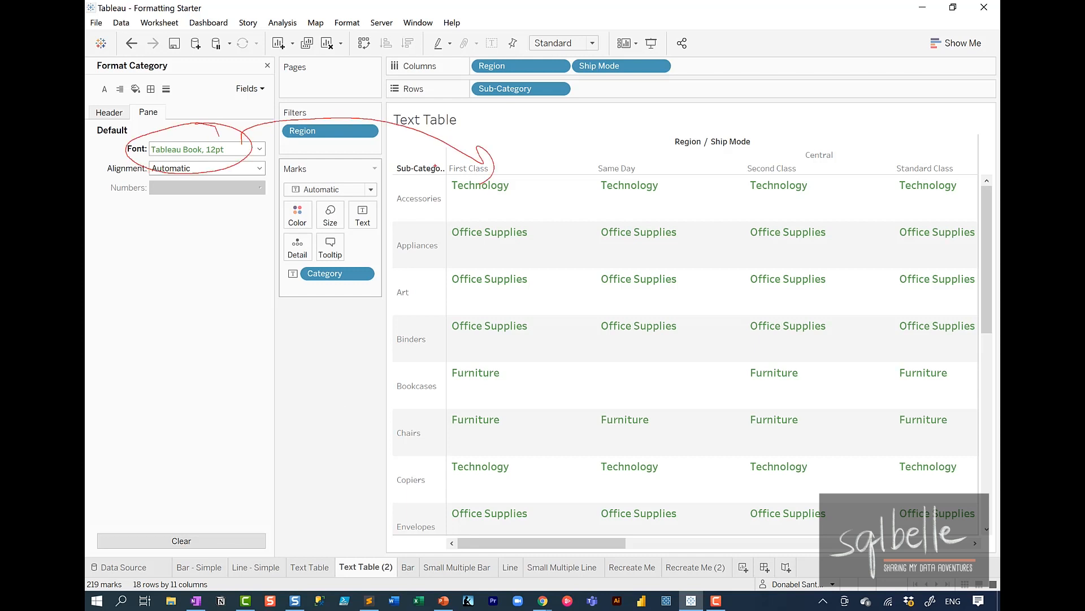
pyautogui.press('Escape')
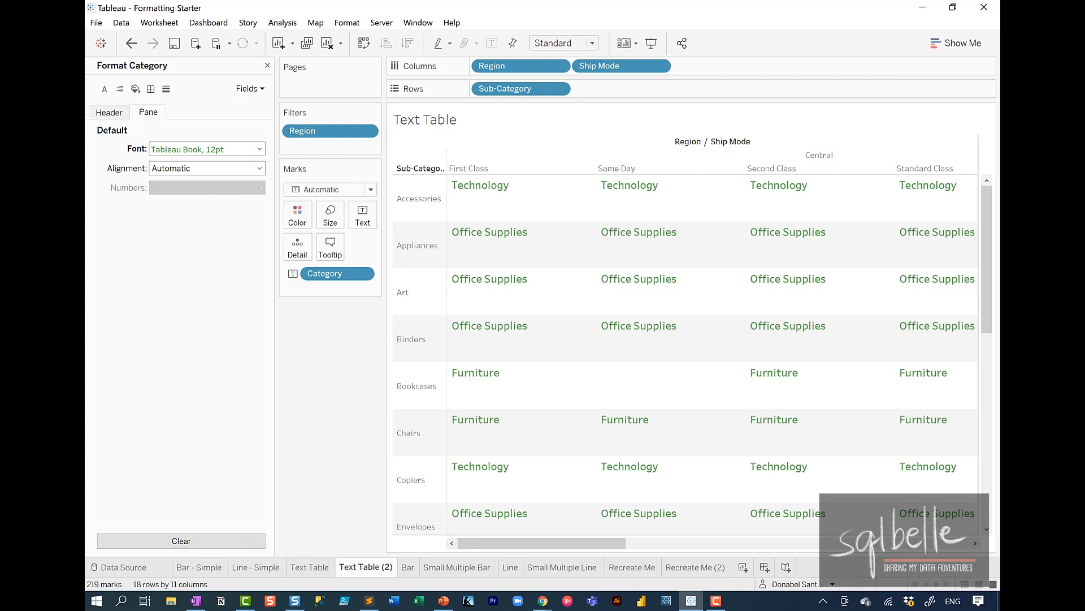
pyautogui.click(116, 113)
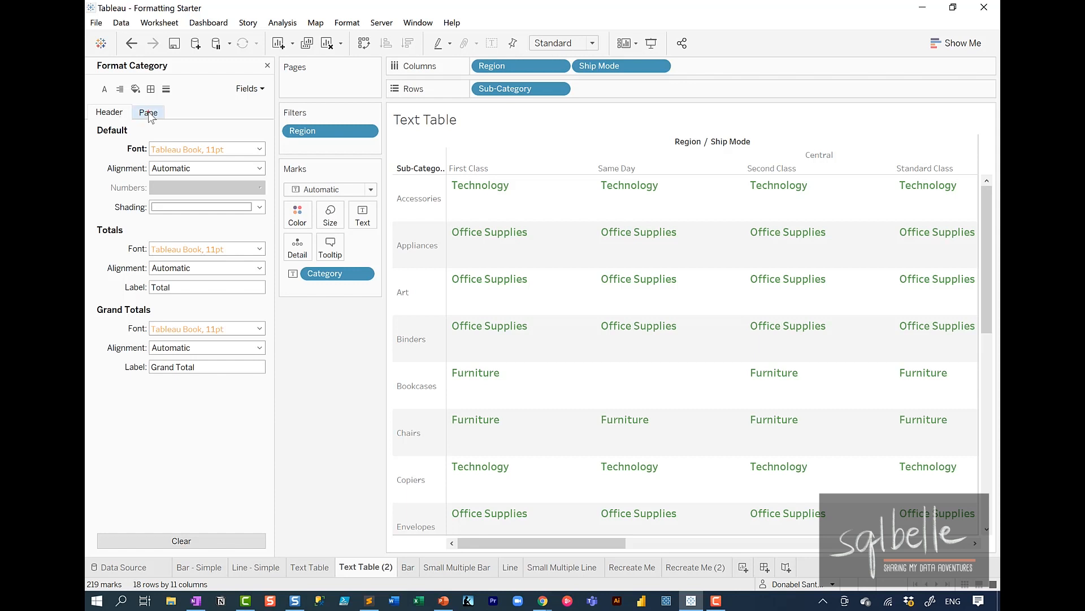
pyautogui.moveTo(361, 266); pyautogui.dragTo(340, 257)
pyautogui.moveTo(305, 296)
pyautogui.mouseDown()
pyautogui.moveTo(110, 139)
pyautogui.moveTo(130, 116)
pyautogui.mouseUp()
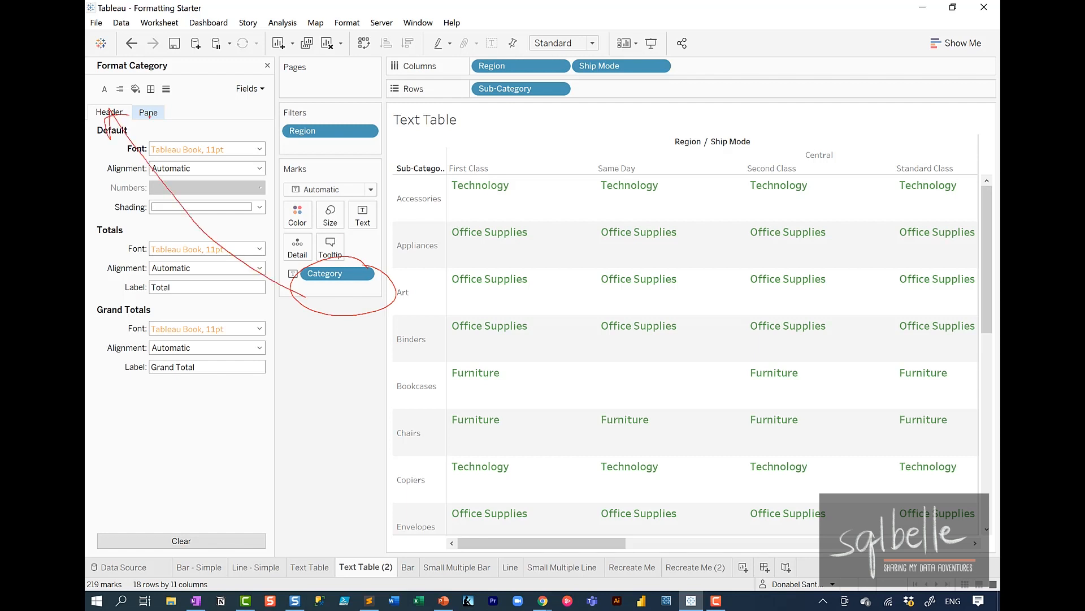
pyautogui.moveTo(354, 290); pyautogui.dragTo(189, 112)
pyautogui.click(148, 113)
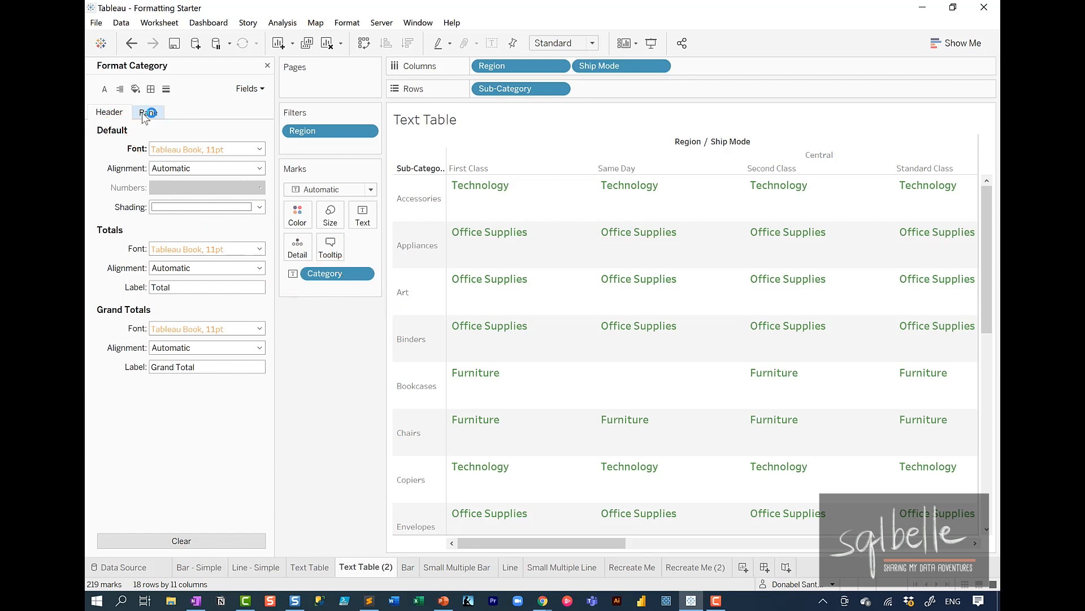
pyautogui.click(149, 113)
pyautogui.moveTo(388, 165)
pyautogui.mouseDown()
pyautogui.moveTo(308, 294)
pyautogui.moveTo(373, 154)
pyautogui.mouseUp()
pyautogui.moveTo(305, 223)
pyautogui.mouseDown()
pyautogui.moveTo(223, 237)
pyautogui.moveTo(198, 169)
pyautogui.mouseUp()
pyautogui.moveTo(195, 201); pyautogui.dragTo(215, 183)
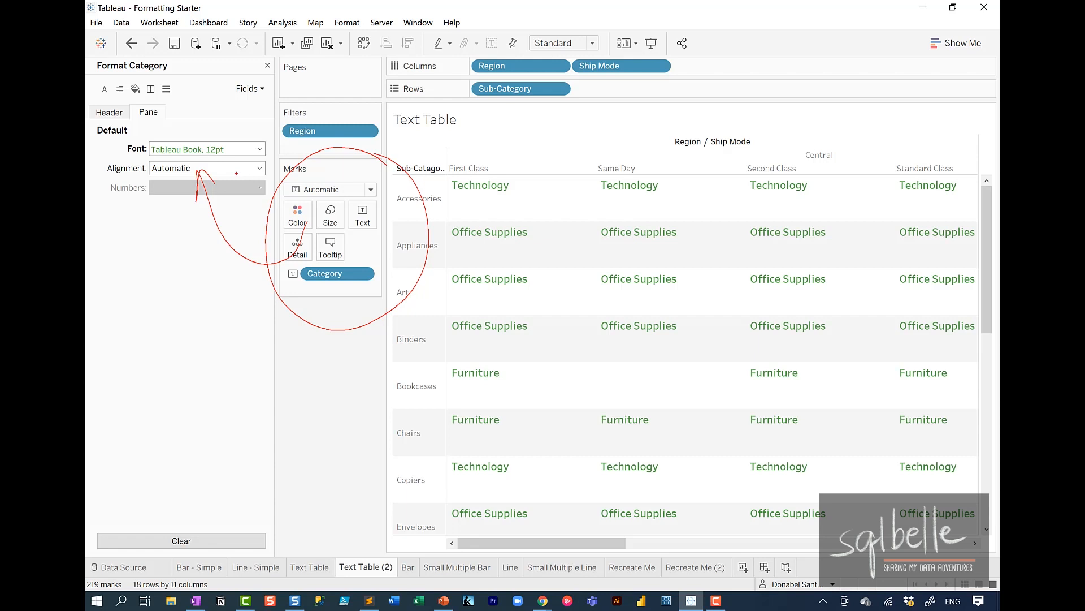
pyautogui.press('Escape')
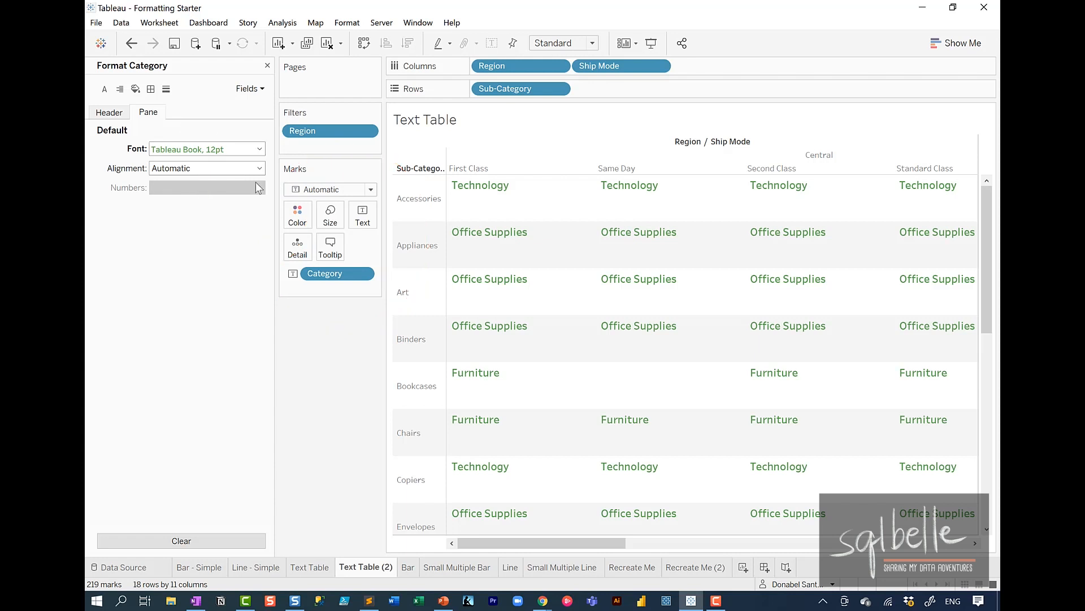
# Format the <Category> text label in Tableau Medium at 14 pt with a mauve color and apply it
pyautogui.click(362, 215)
pyautogui.click(478, 246)
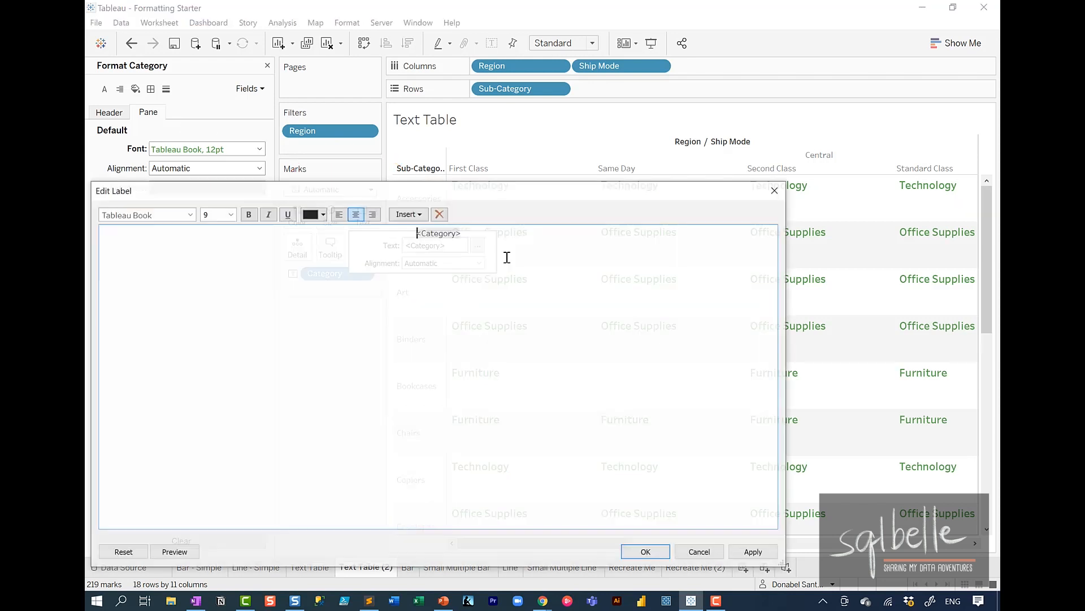
pyautogui.hotkey('ctrl', 'a')
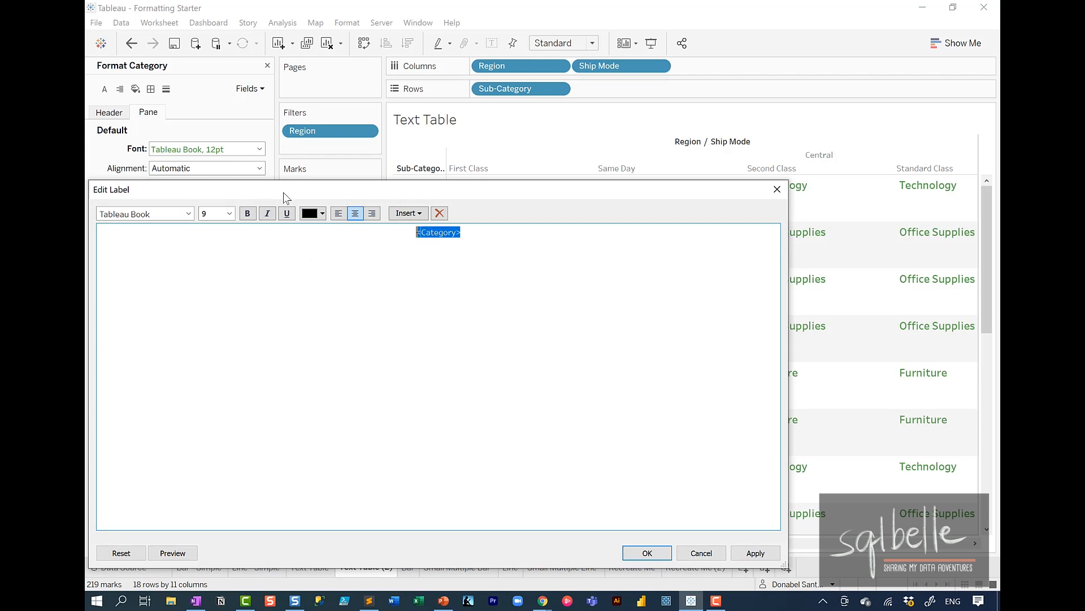
pyautogui.click(229, 214)
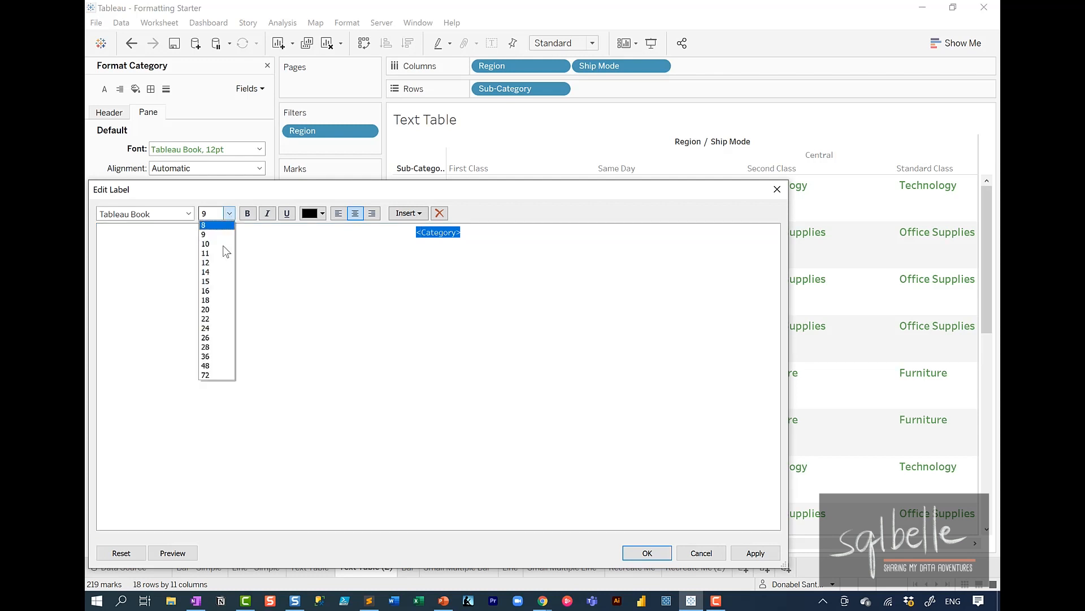
pyautogui.click(217, 272)
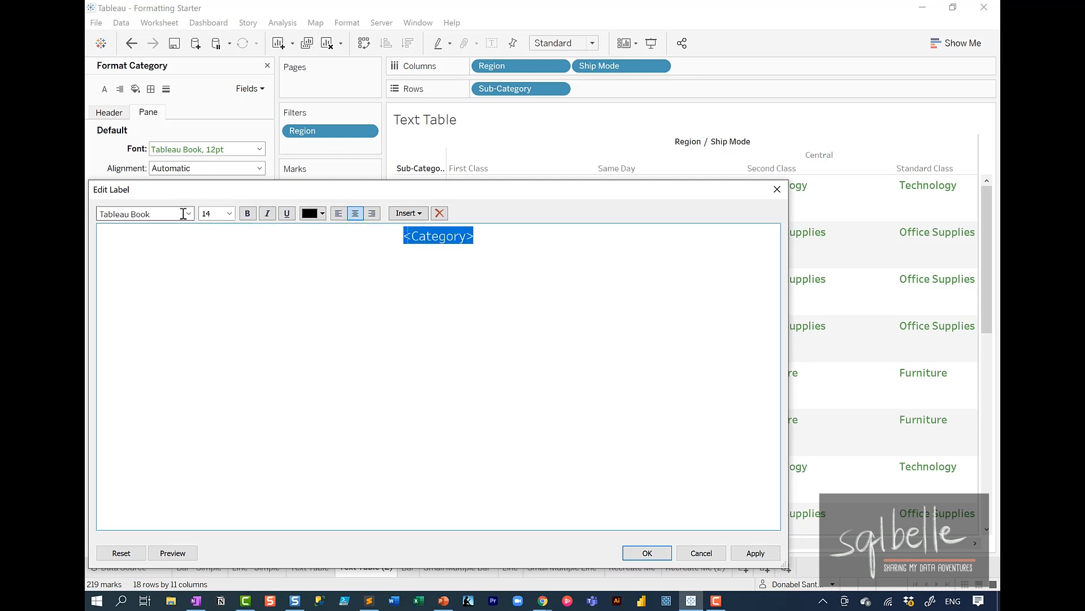
pyautogui.click(188, 213)
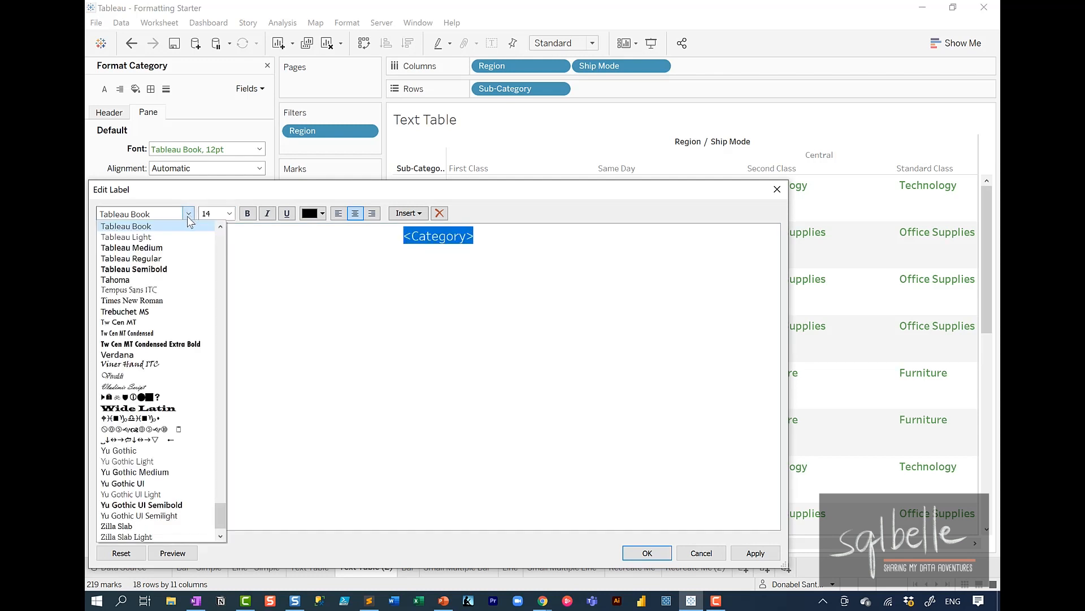
pyautogui.click(176, 248)
pyautogui.click(322, 214)
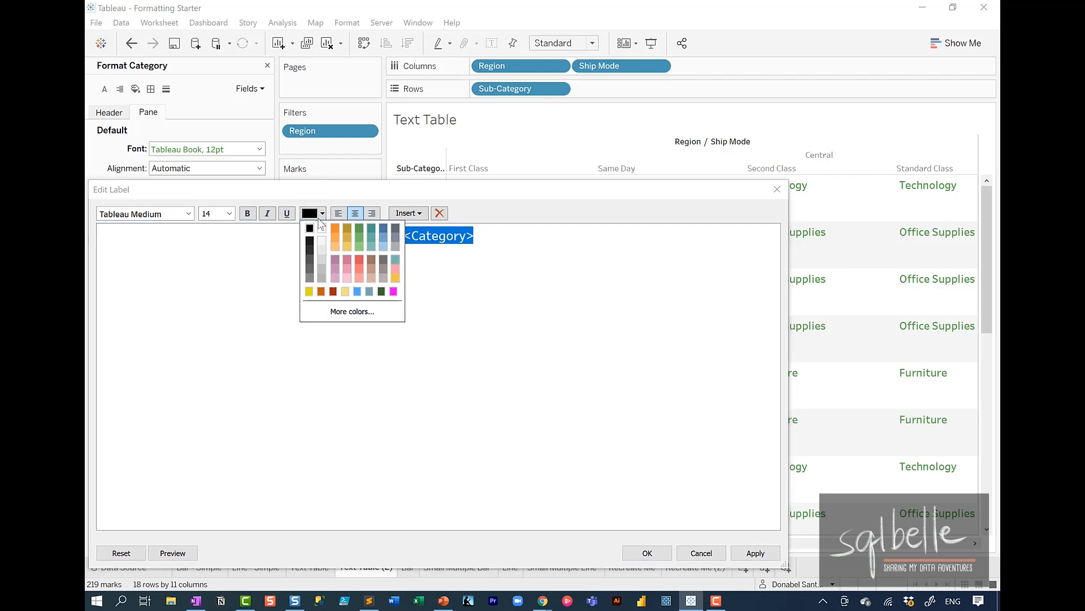
pyautogui.click(335, 260)
pyautogui.click(767, 554)
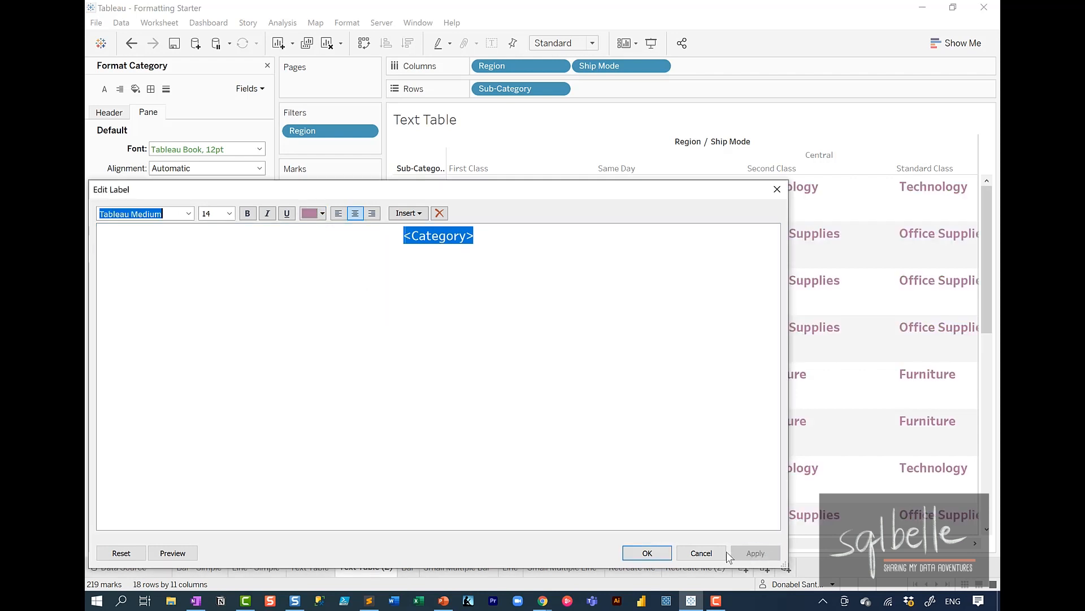
pyautogui.click(647, 552)
# Compare the Category field's header and pane fonts with the customized text label, and reopen the label's text for editing
pyautogui.click(110, 113)
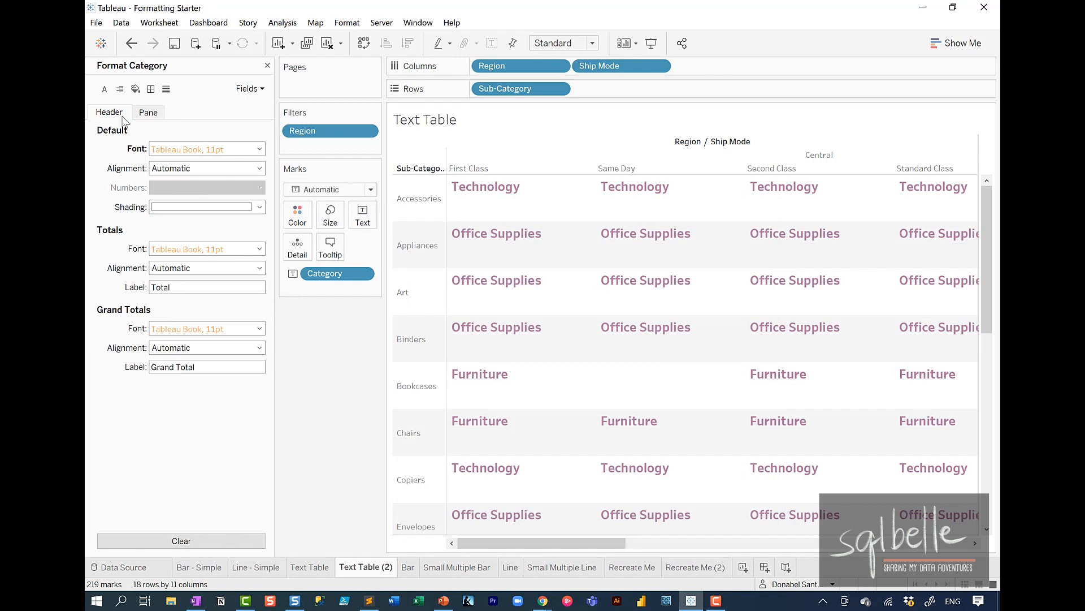
pyautogui.hotkey('ctrl', '2')
pyautogui.moveTo(127, 144); pyautogui.dragTo(108, 96)
pyautogui.moveTo(122, 92); pyautogui.dragTo(96, 150)
pyautogui.press('Escape')
pyautogui.click(157, 117)
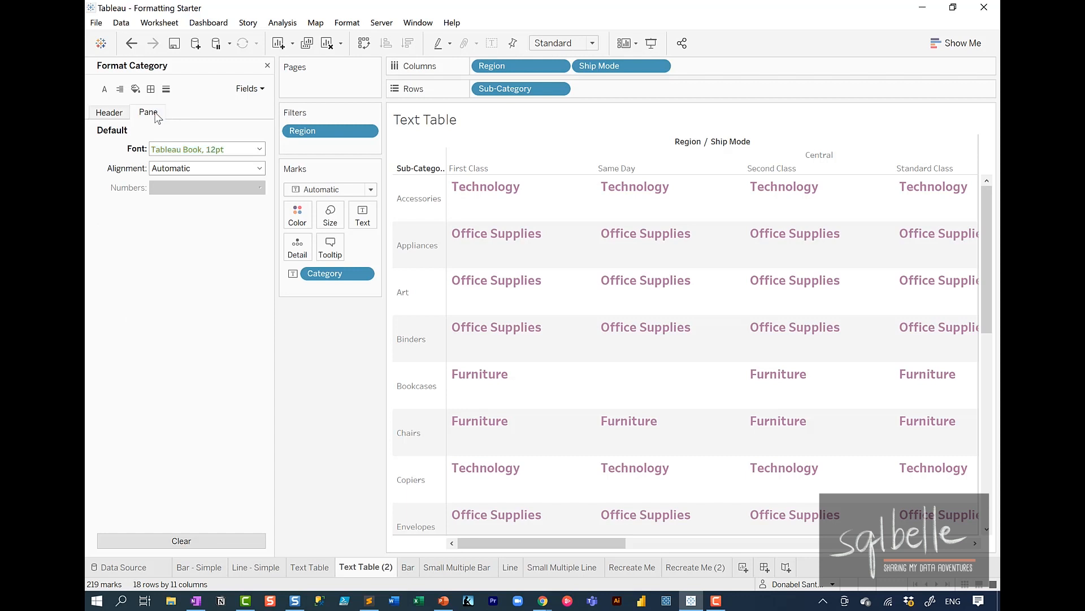
pyautogui.hotkey('ctrl', '2')
pyautogui.moveTo(221, 129)
pyautogui.mouseDown()
pyautogui.moveTo(175, 113)
pyautogui.moveTo(230, 109)
pyautogui.mouseUp()
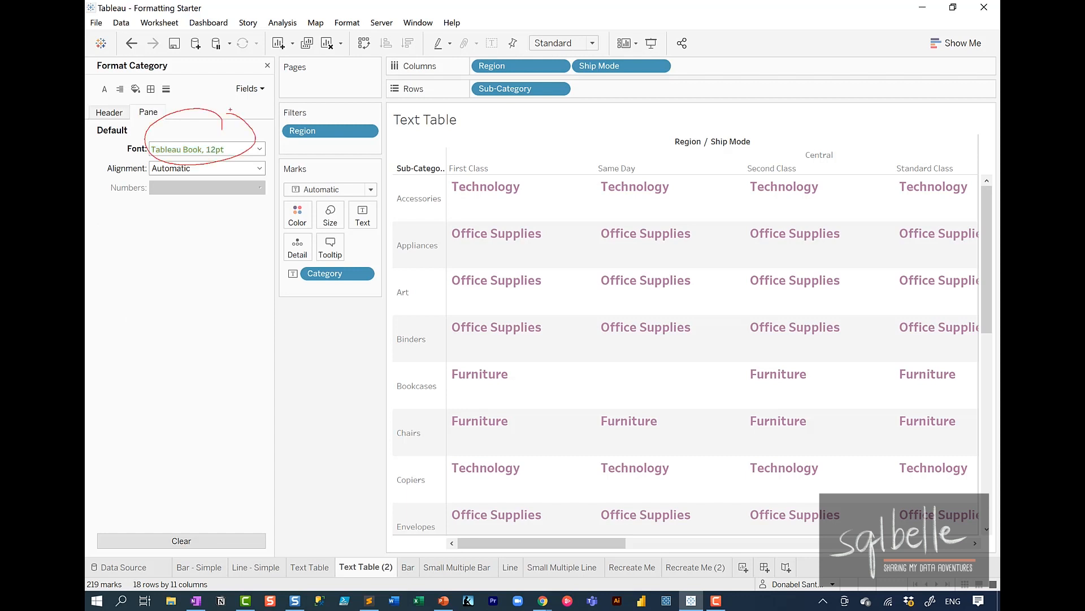
pyautogui.press('Escape')
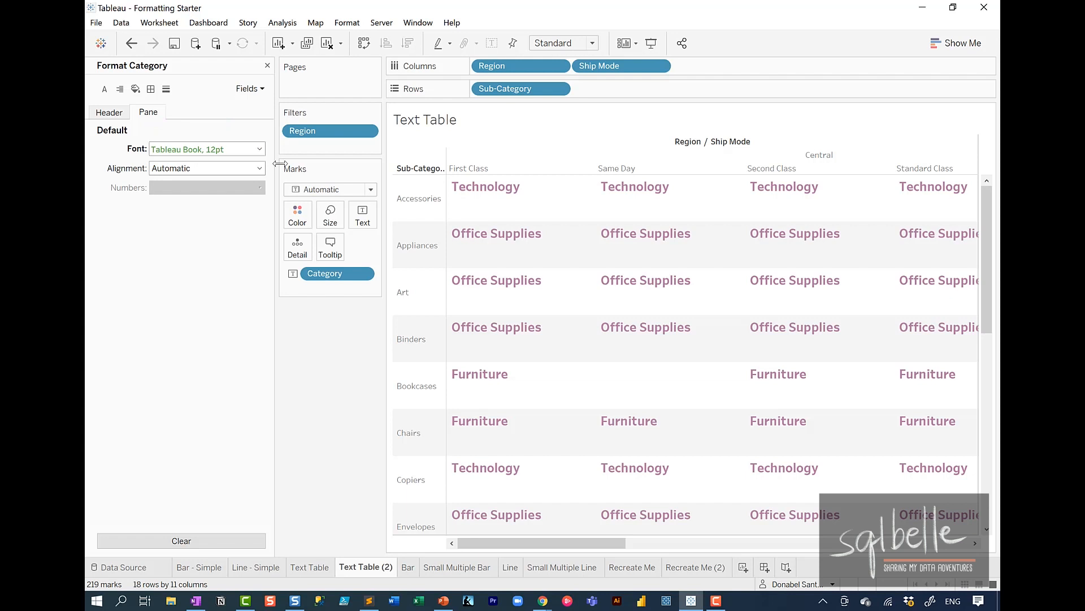
pyautogui.click(363, 223)
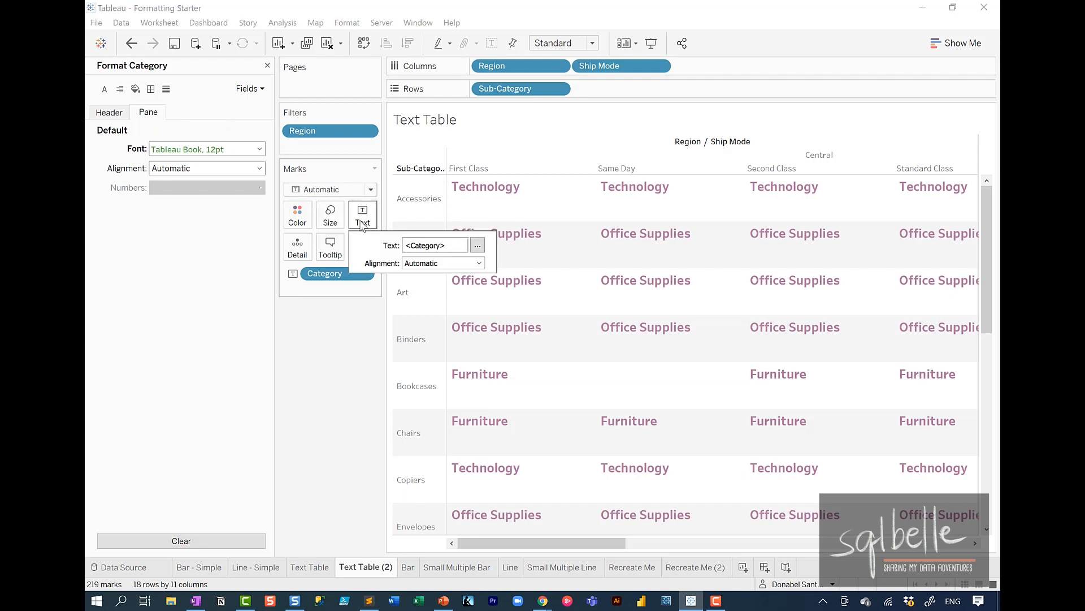
pyautogui.click(478, 245)
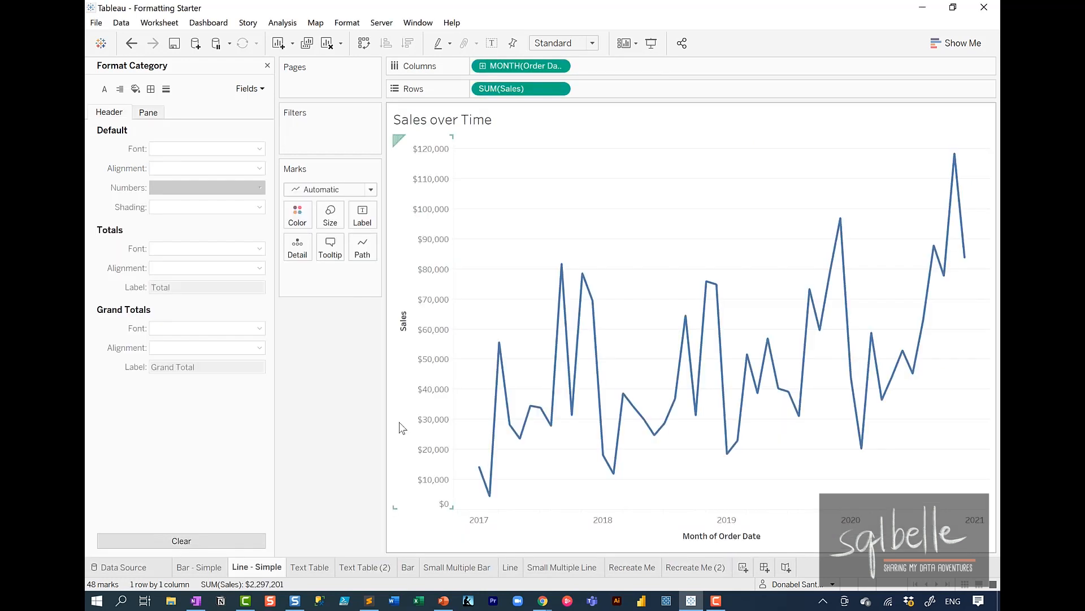
# Open the formatting options for the SUM(Sales) field on Rows in the Line - Simple worksheet
pyautogui.click(559, 88)
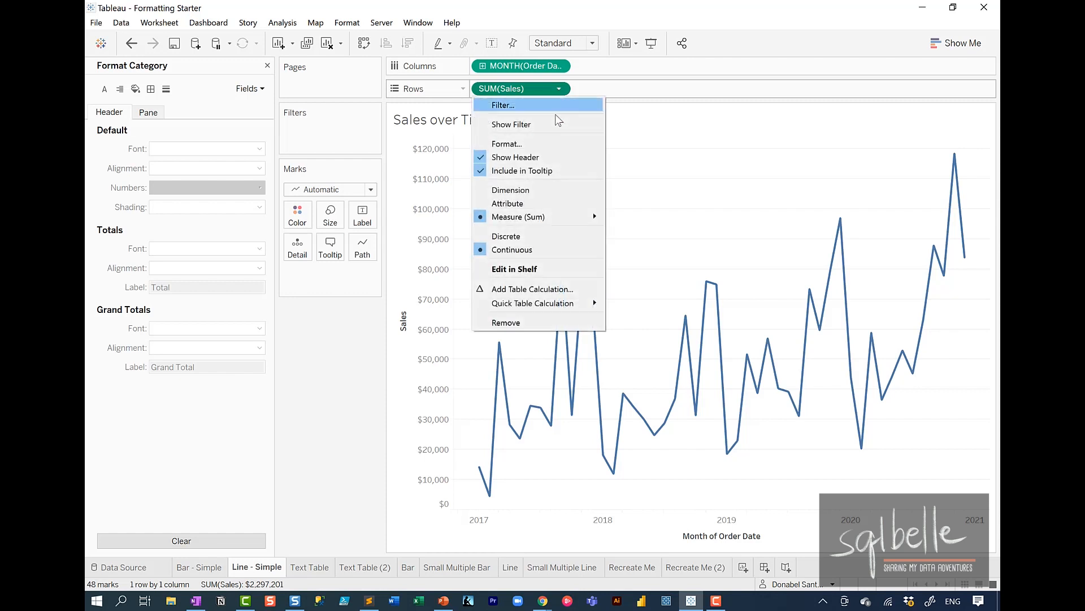
pyautogui.click(510, 141)
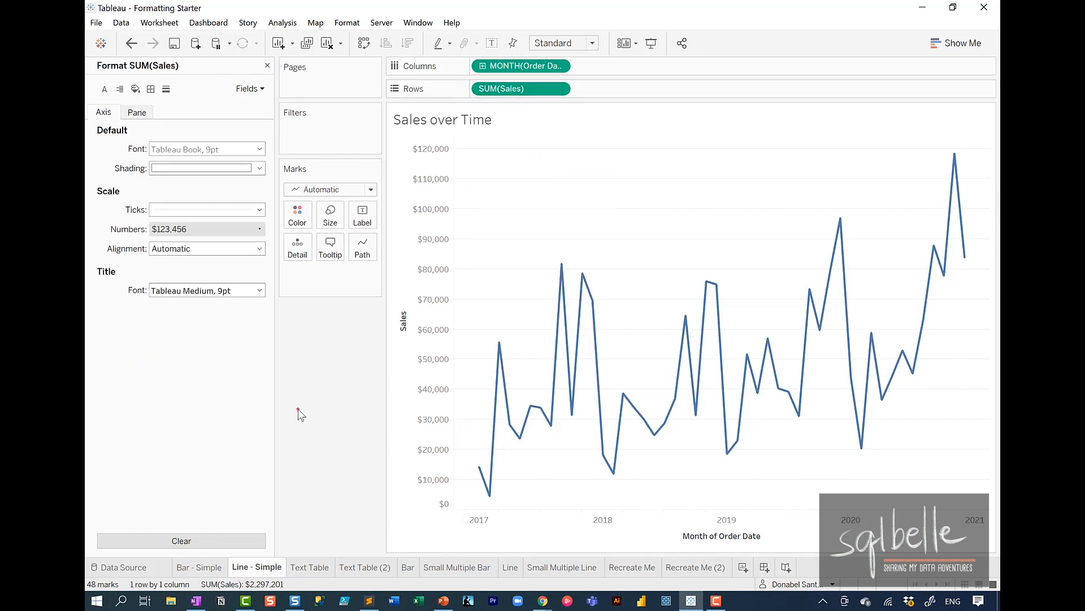
pyautogui.moveTo(112, 97)
pyautogui.mouseDown()
pyautogui.moveTo(110, 118)
pyautogui.moveTo(148, 100)
pyautogui.mouseUp()
pyautogui.moveTo(580, 97)
pyautogui.mouseDown()
pyautogui.moveTo(470, 101)
pyautogui.moveTo(587, 83)
pyautogui.mouseUp()
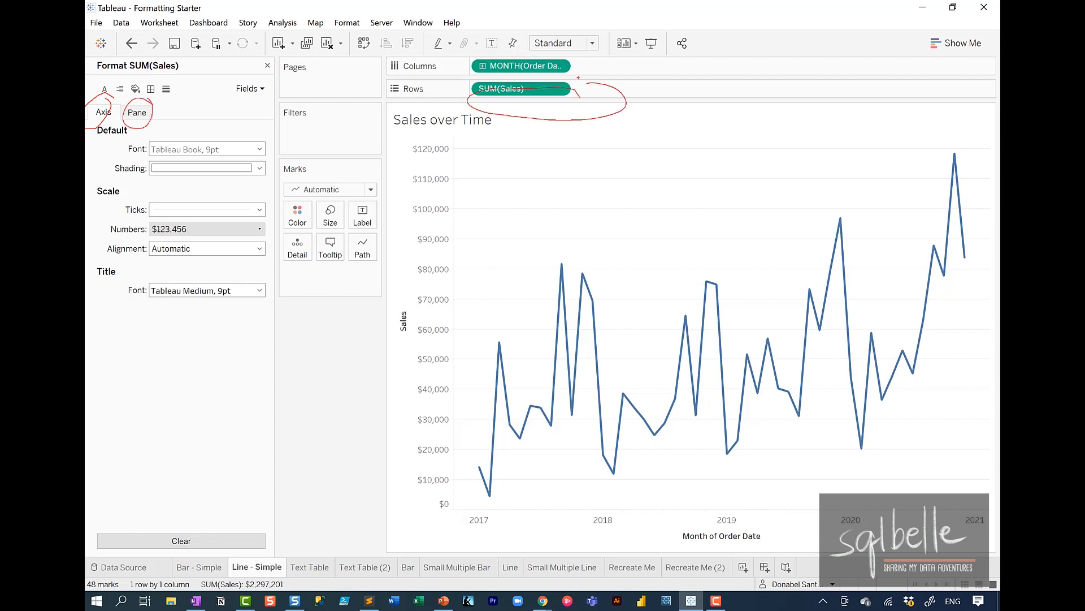
pyautogui.moveTo(482, 106); pyautogui.dragTo(428, 97)
pyautogui.moveTo(455, 81)
pyautogui.mouseDown()
pyautogui.moveTo(458, 112)
pyautogui.moveTo(416, 184)
pyautogui.moveTo(413, 496)
pyautogui.mouseUp()
pyautogui.moveTo(402, 501)
pyautogui.mouseDown()
pyautogui.moveTo(418, 525)
pyautogui.moveTo(435, 481)
pyautogui.mouseUp()
pyautogui.moveTo(409, 162); pyautogui.dragTo(437, 180)
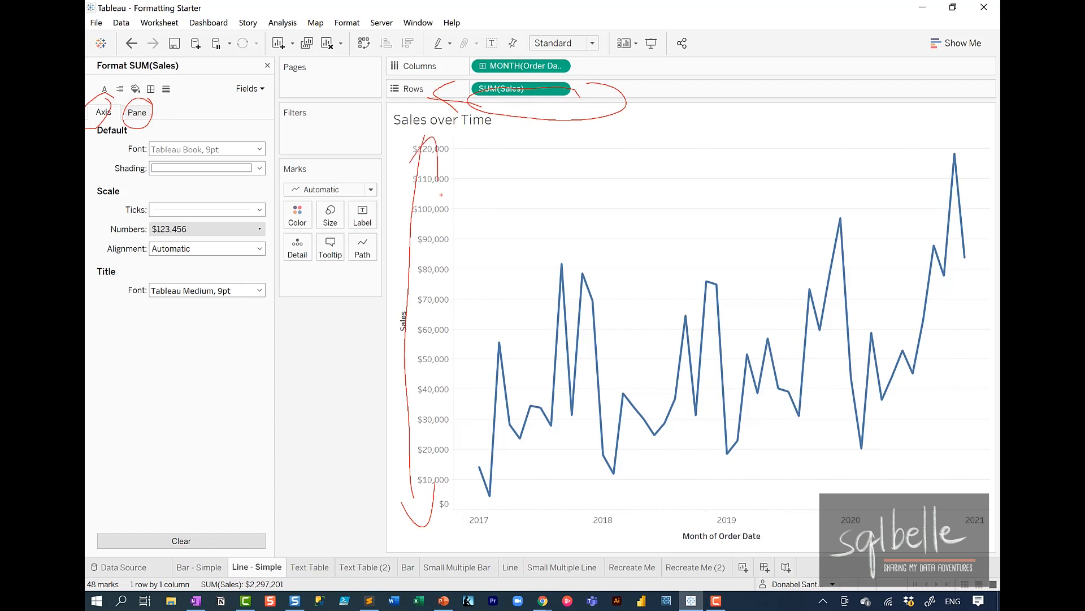
pyautogui.moveTo(109, 132)
pyautogui.mouseDown()
pyautogui.moveTo(406, 401)
pyautogui.moveTo(96, 205)
pyautogui.mouseUp()
pyautogui.moveTo(161, 91); pyautogui.dragTo(133, 125)
pyautogui.moveTo(150, 84); pyautogui.dragTo(177, 103)
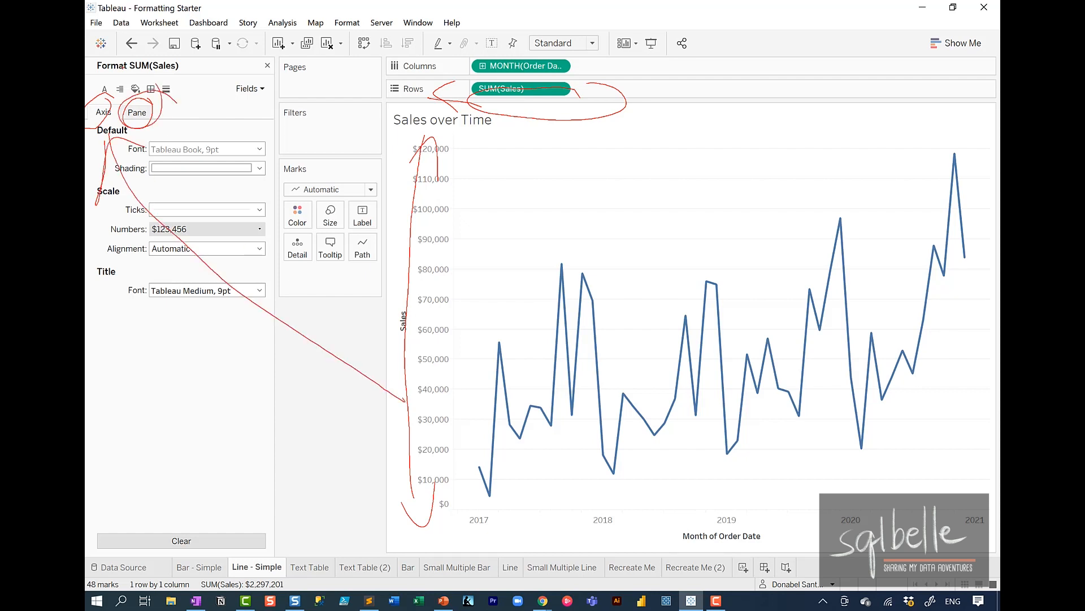
pyautogui.press('Escape')
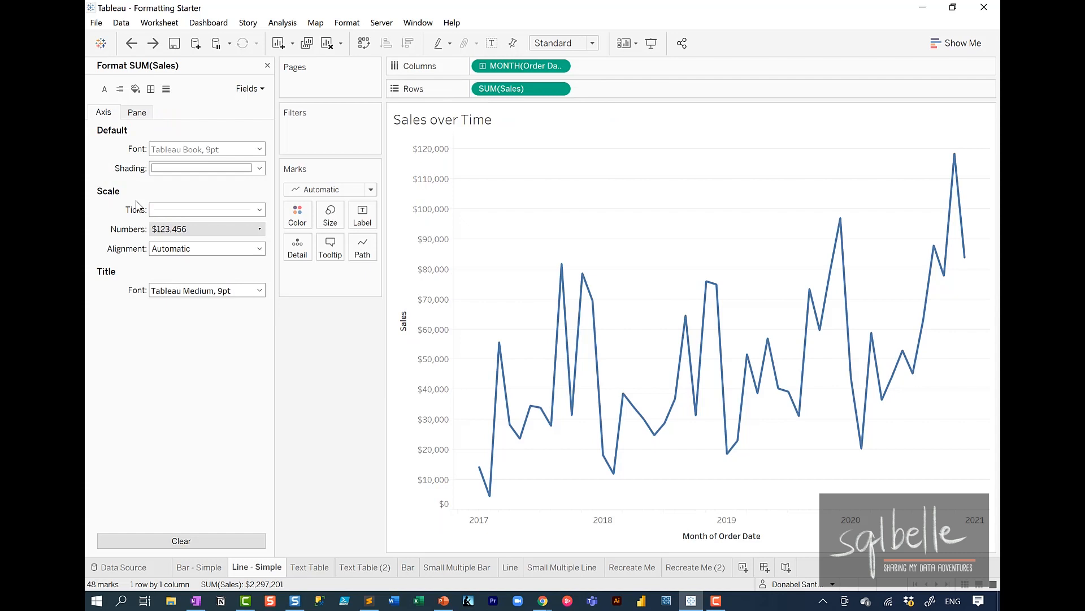
# Try a dark yellow default shading on the Sales axis, and undo it
pyautogui.click(159, 167)
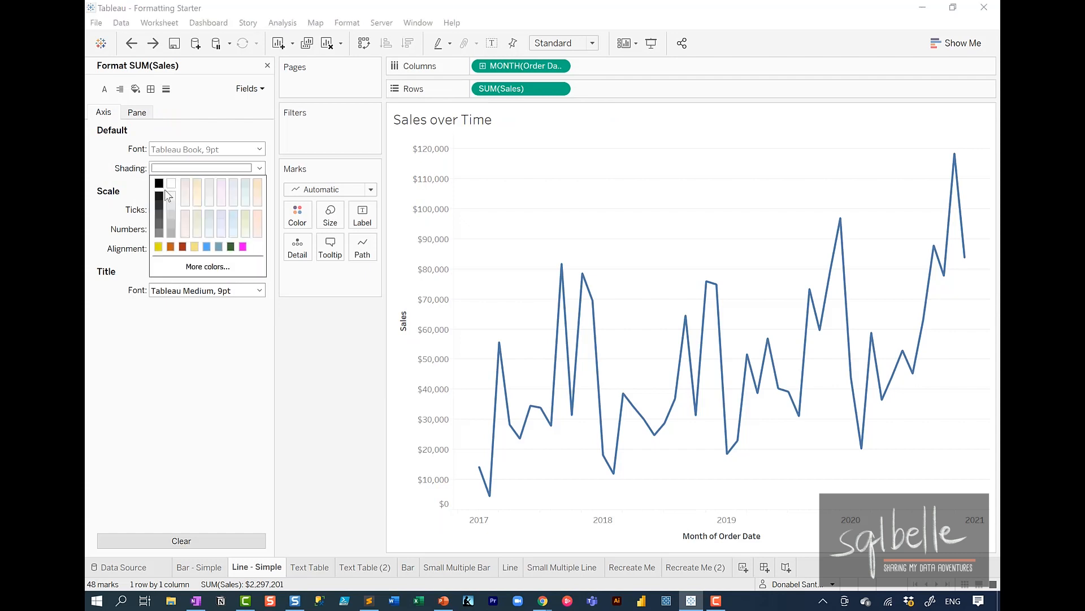
pyautogui.click(158, 247)
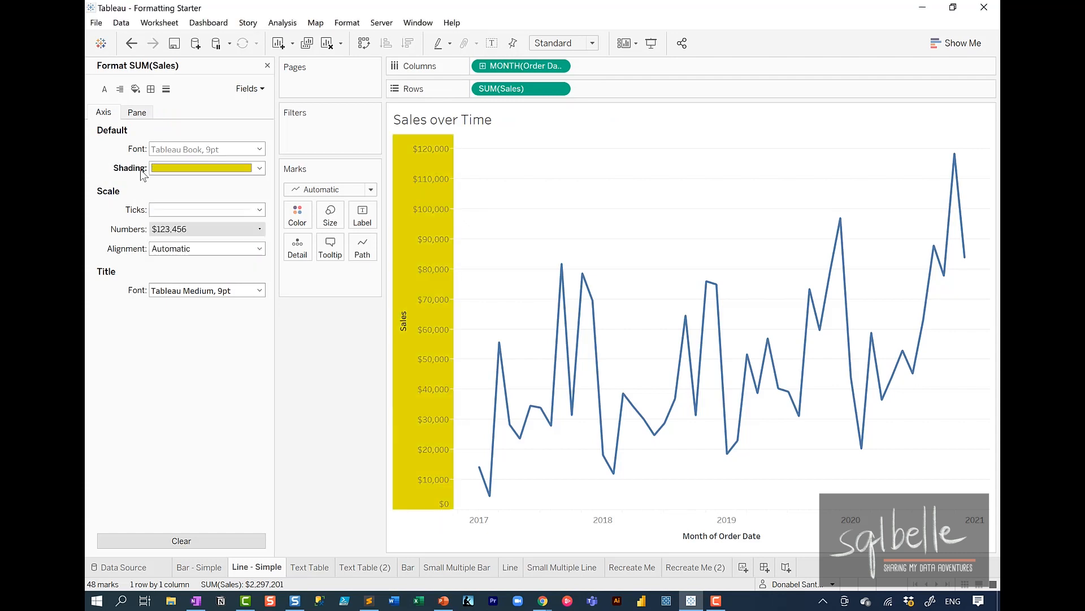
pyautogui.hotkey('ctrl', 'z')
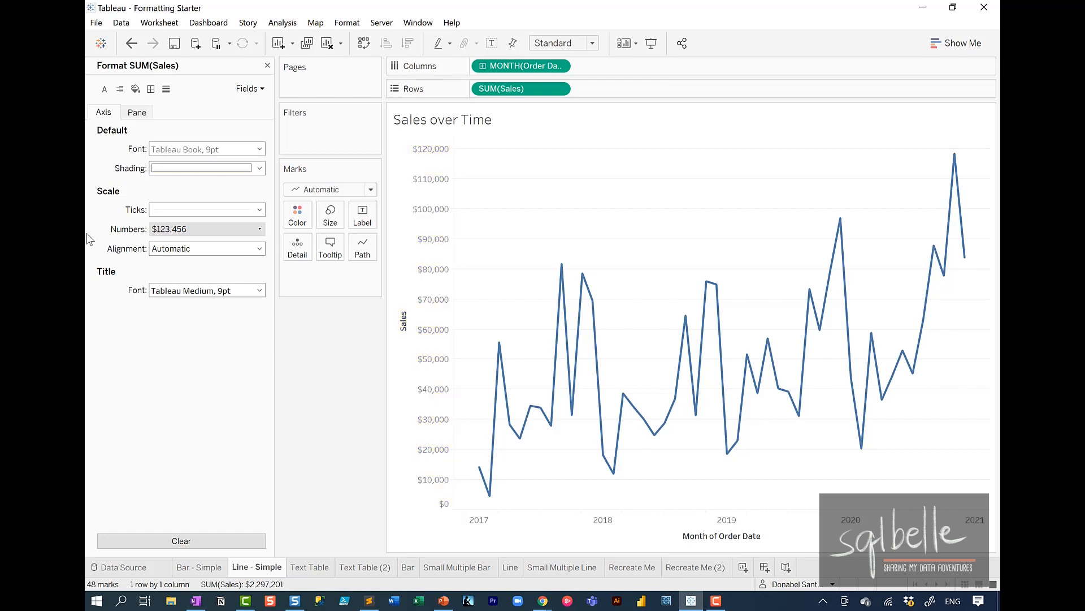
# Set the Sales axis default font color to orange, and open the pane formatting options for SUM(Sales)
pyautogui.click(215, 149)
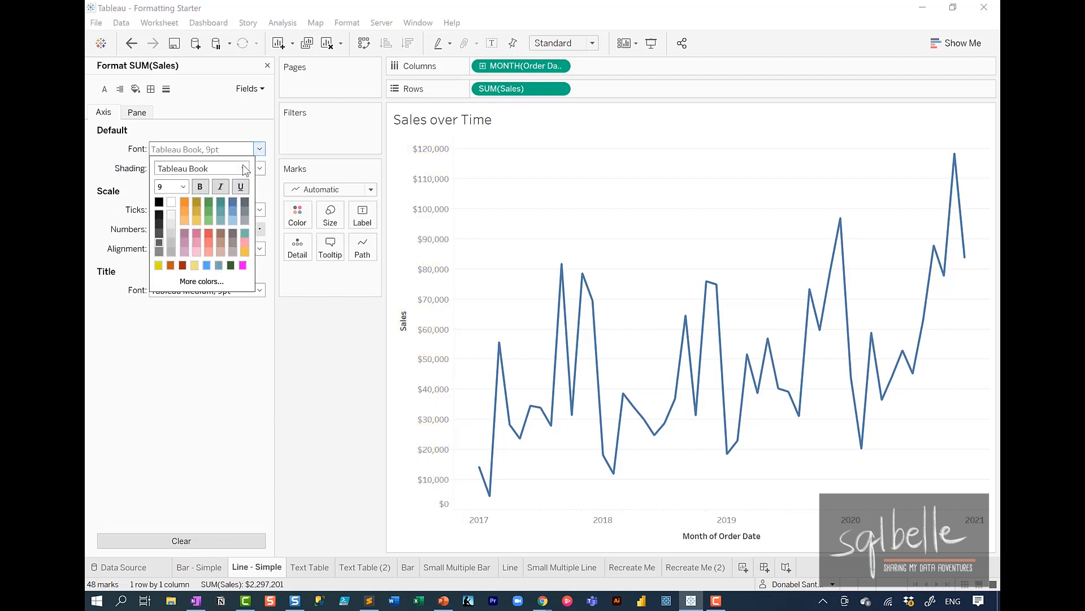
pyautogui.click(184, 202)
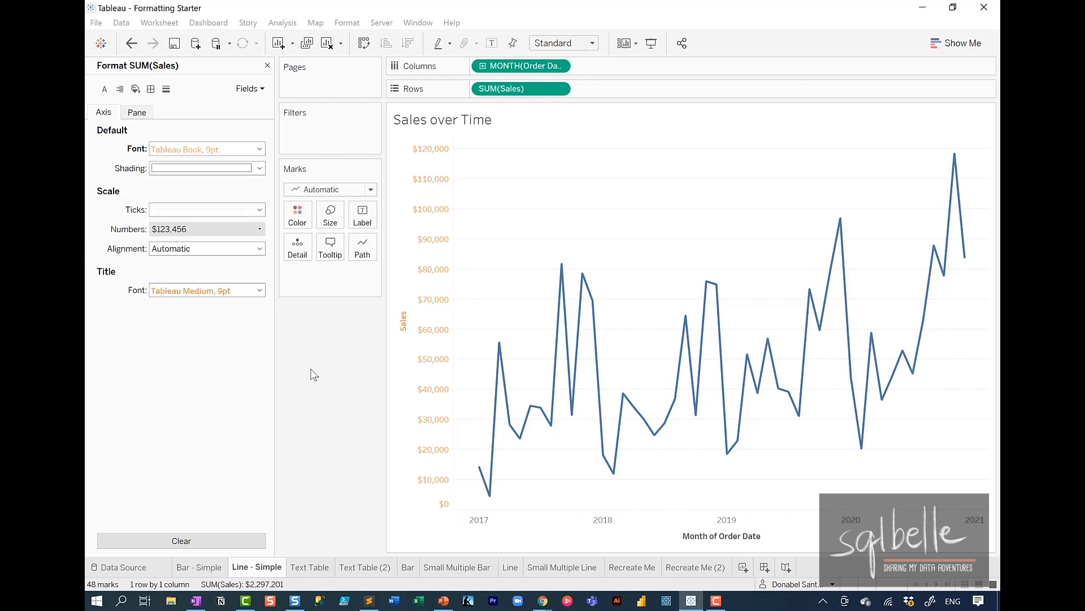
pyautogui.click(137, 112)
pyautogui.moveTo(483, 69)
pyautogui.mouseDown()
pyautogui.moveTo(588, 99)
pyautogui.moveTo(557, 86)
pyautogui.moveTo(365, 226)
pyautogui.moveTo(376, 193)
pyautogui.mouseUp()
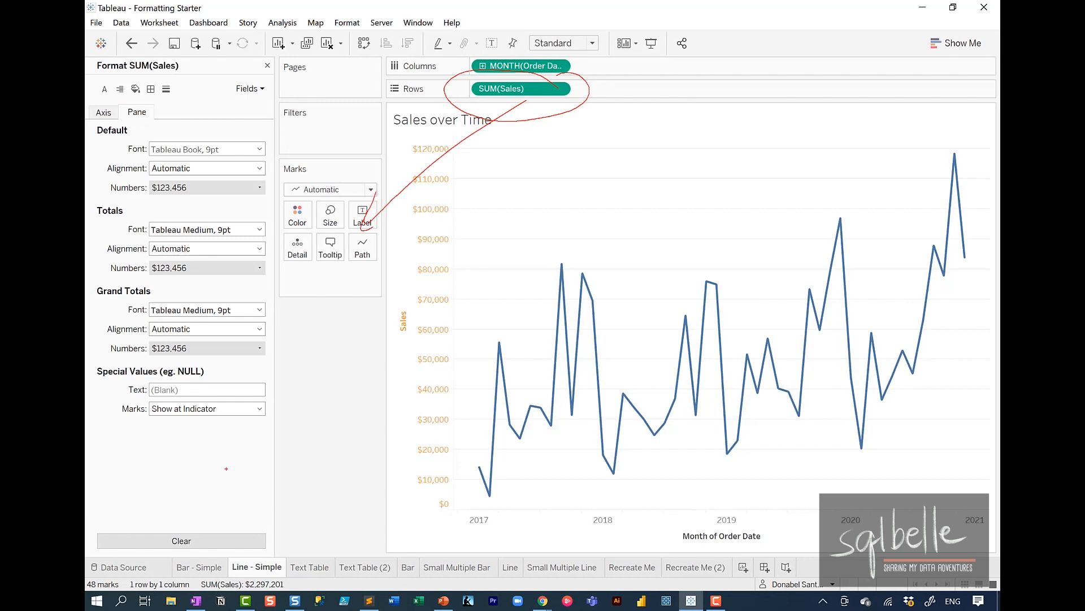
# Set the default pane font for SUM(Sales) to bold, 15 pt and blue
pyautogui.moveTo(226, 468)
pyautogui.mouseDown()
pyautogui.moveTo(116, 207)
pyautogui.moveTo(209, 473)
pyautogui.mouseUp()
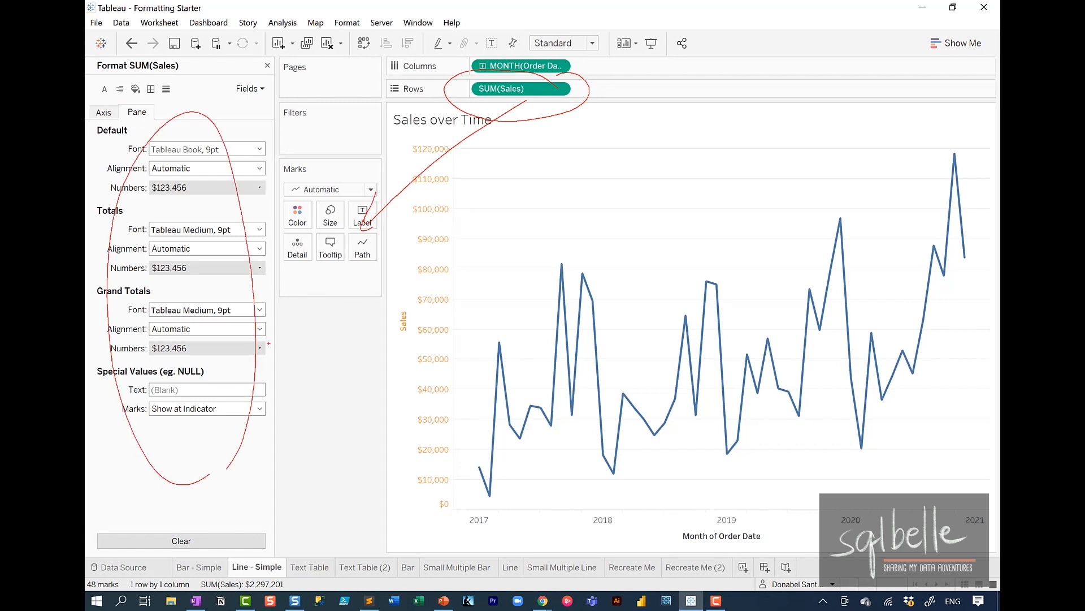
pyautogui.press('Escape')
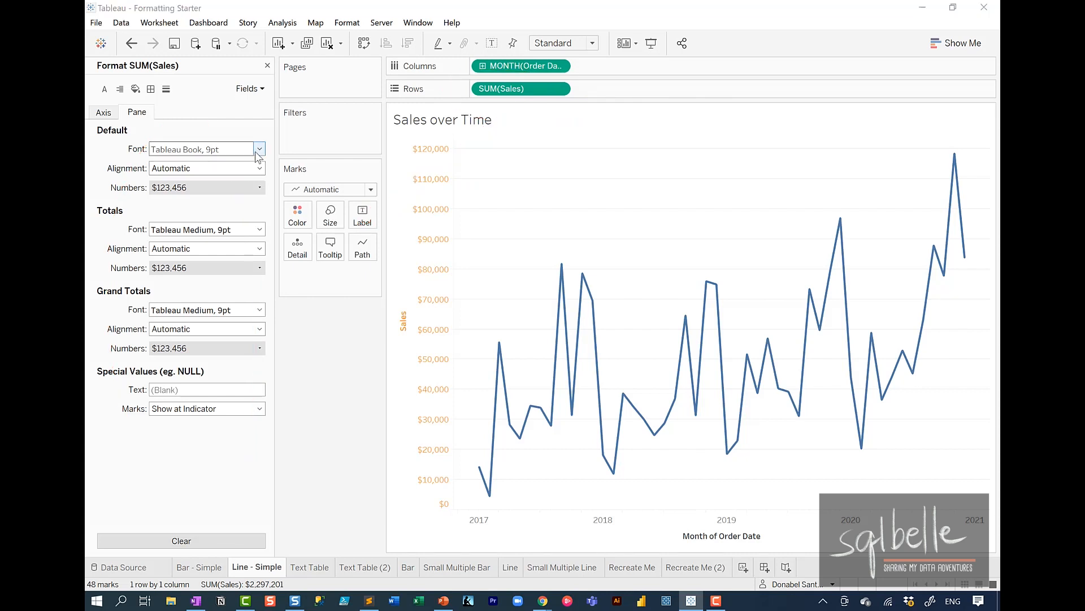
pyautogui.click(258, 149)
pyautogui.click(200, 187)
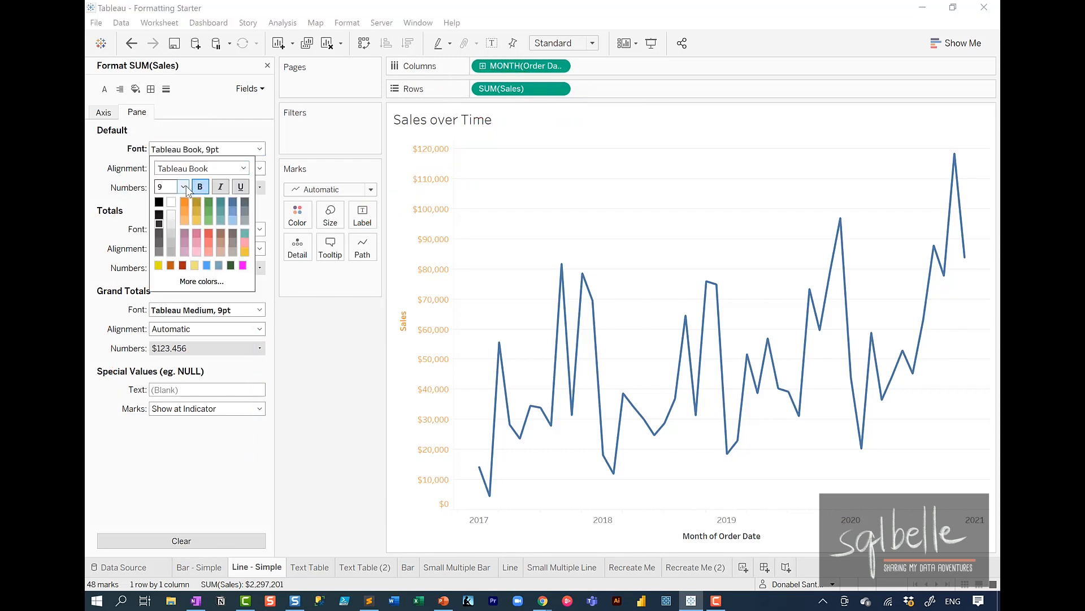
pyautogui.click(184, 187)
pyautogui.click(175, 235)
pyautogui.click(232, 201)
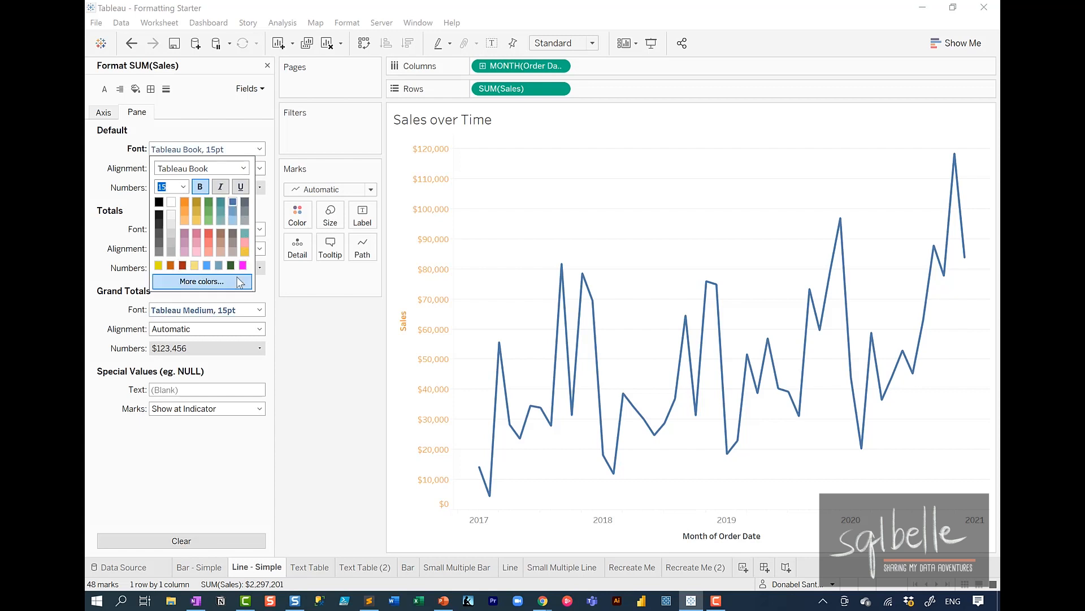
pyautogui.click(127, 215)
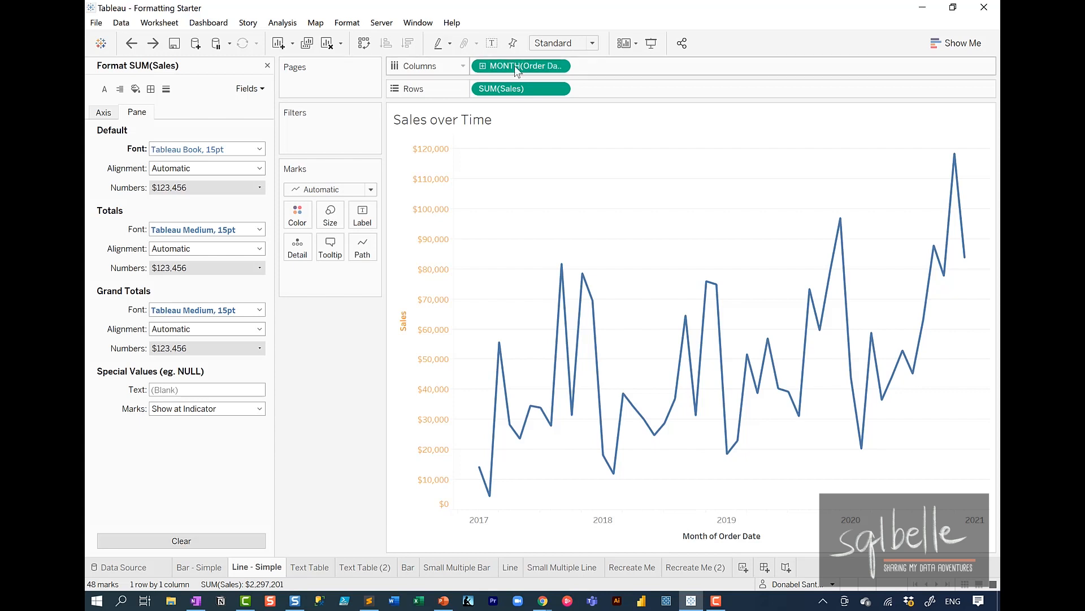
# Change the Order Date field on Columns to the continuous Year level
pyautogui.click(562, 67)
pyautogui.click(559, 66)
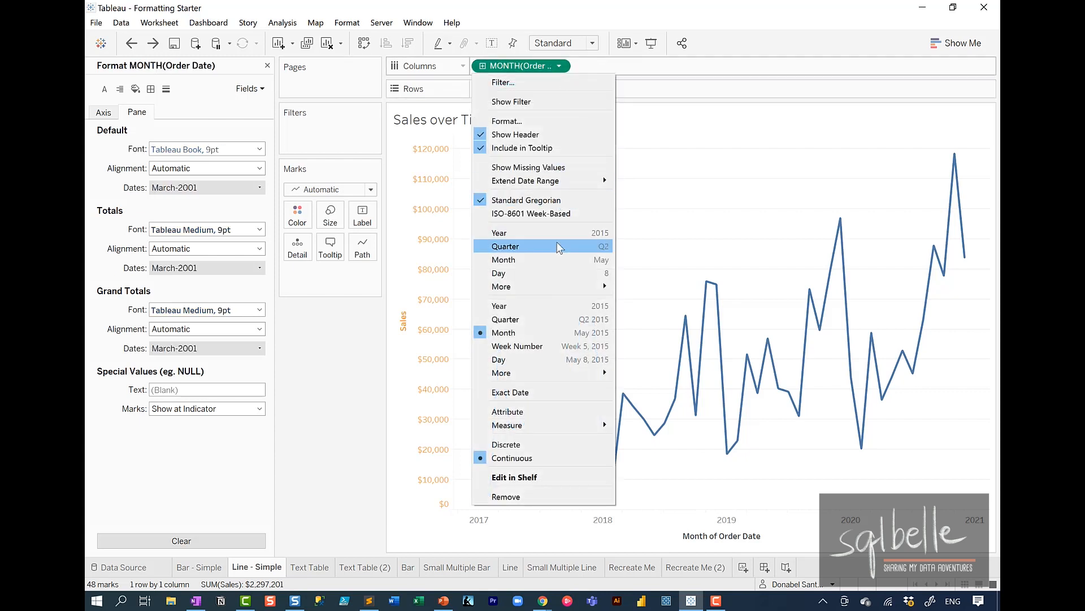
pyautogui.click(560, 305)
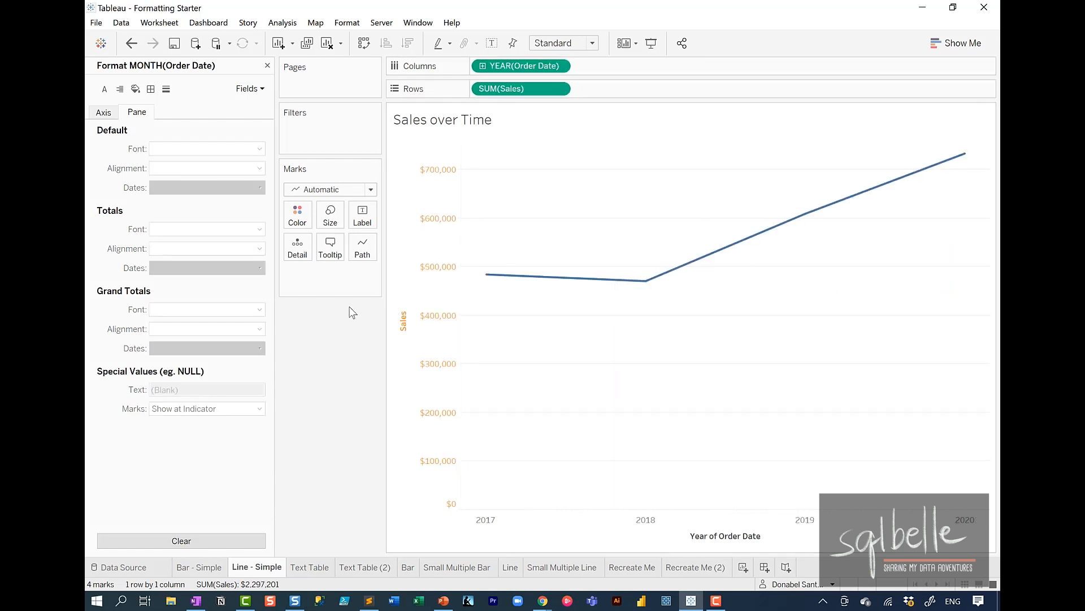
# Move SUM(Sales) from Rows to the mark label, and set the mark type to Text
pyautogui.moveTo(507, 88); pyautogui.dragTo(365, 214)
pyautogui.click(371, 188)
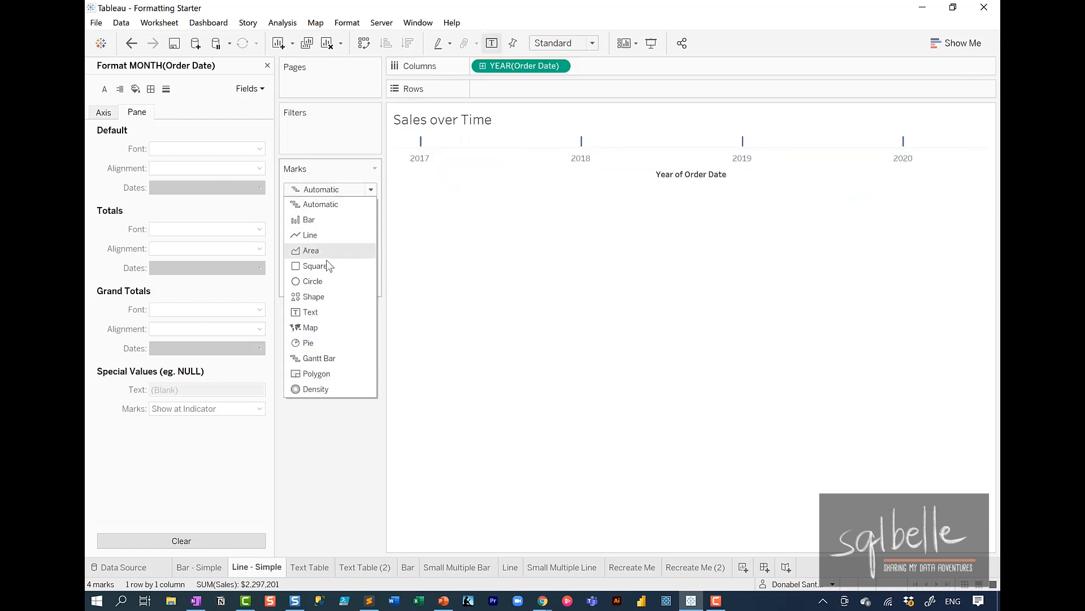
pyautogui.click(324, 315)
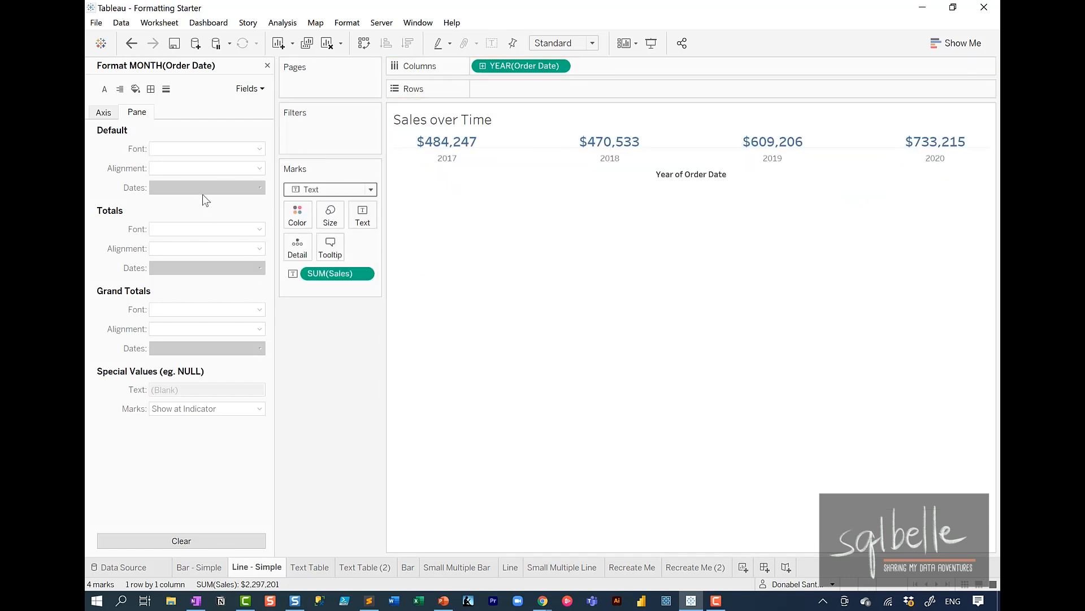
# Open the formatting of the SUM(Sales) text field and compare its pane and axis settings with the displayed values
pyautogui.click(363, 273)
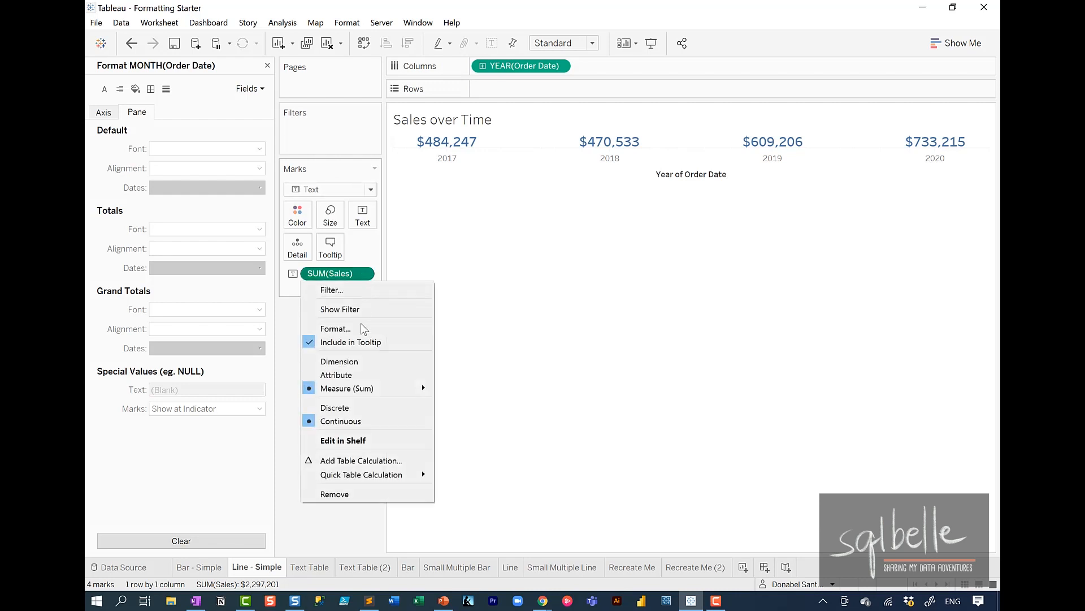
pyautogui.click(362, 326)
pyautogui.hotkey('ctrl', '2')
pyautogui.moveTo(163, 133)
pyautogui.mouseDown()
pyautogui.moveTo(251, 132)
pyautogui.moveTo(129, 169)
pyautogui.mouseUp()
pyautogui.moveTo(279, 184)
pyautogui.mouseDown()
pyautogui.moveTo(403, 136)
pyautogui.moveTo(392, 156)
pyautogui.mouseUp()
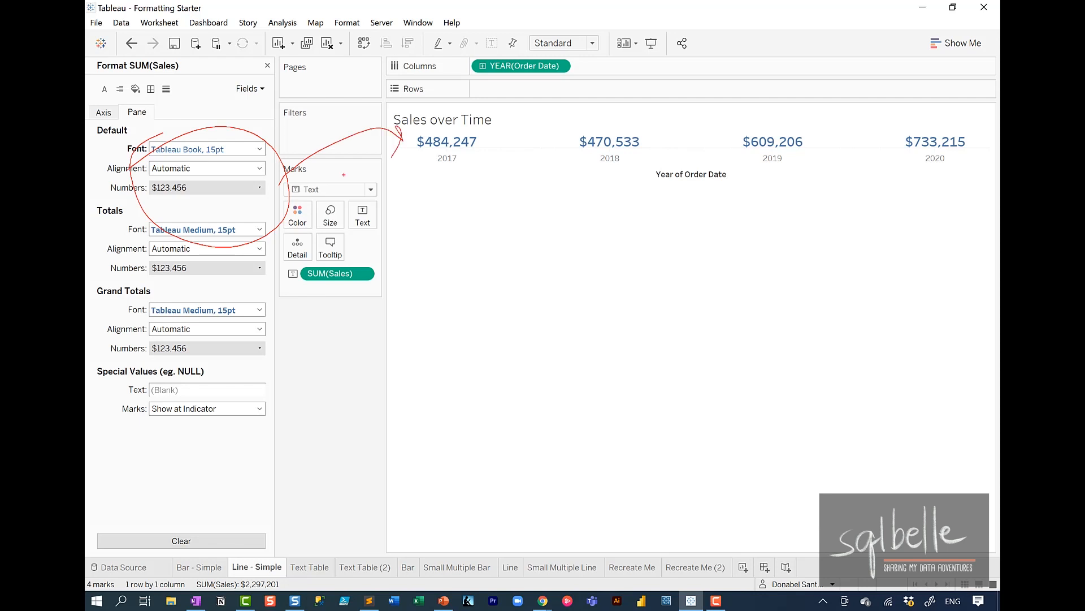
pyautogui.press('Escape')
pyautogui.click(113, 113)
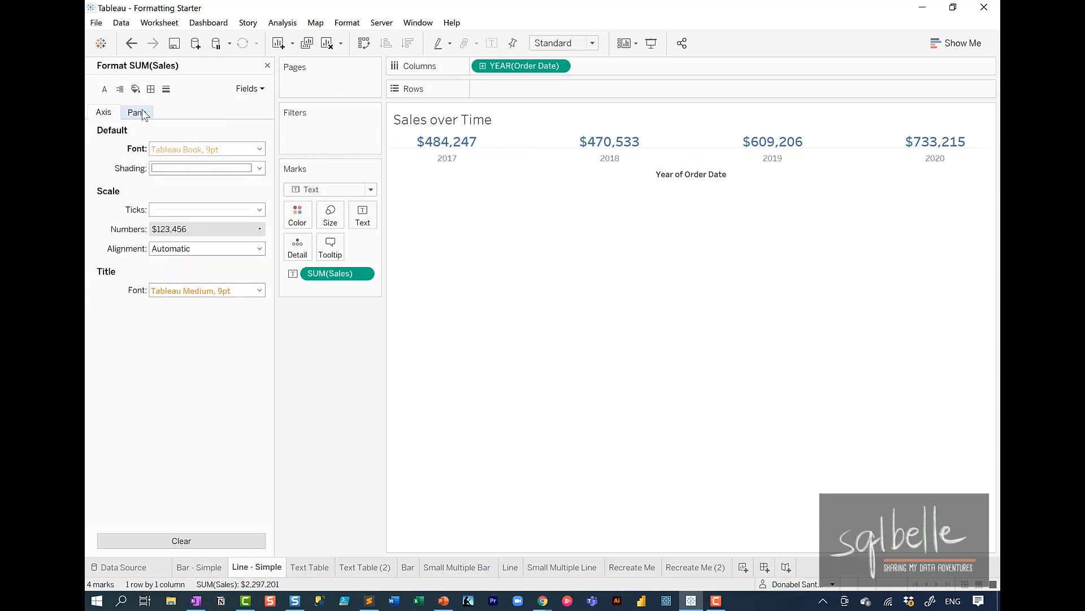
pyautogui.click(141, 113)
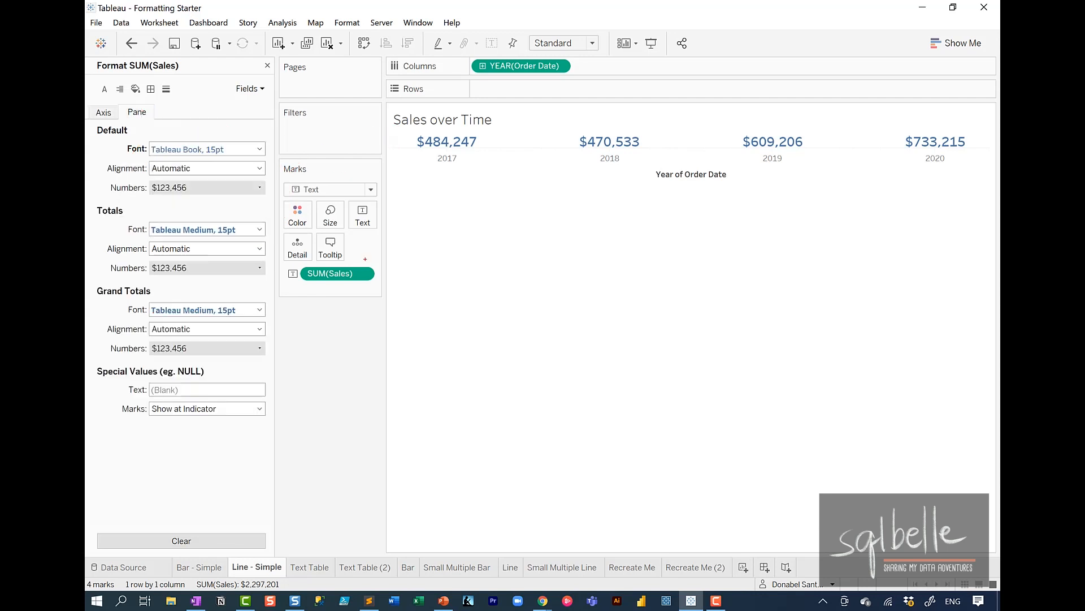
pyautogui.moveTo(373, 277)
pyautogui.mouseDown()
pyautogui.moveTo(385, 305)
pyautogui.moveTo(360, 263)
pyautogui.mouseUp()
pyautogui.moveTo(341, 311); pyautogui.dragTo(322, 222)
pyautogui.moveTo(320, 250); pyautogui.dragTo(357, 241)
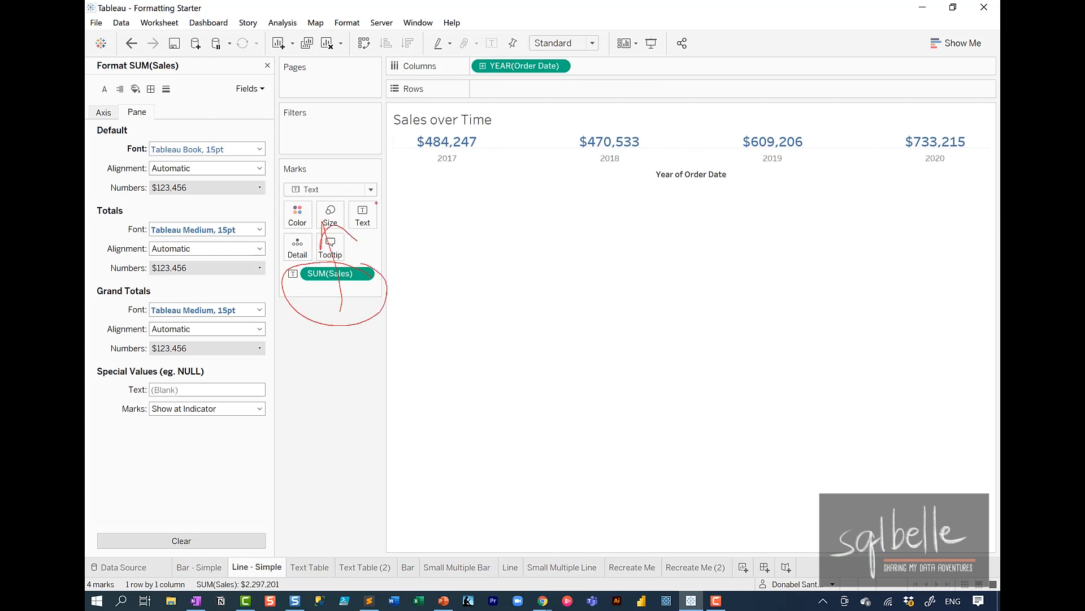
pyautogui.moveTo(467, 213); pyautogui.dragTo(342, 258)
pyautogui.moveTo(380, 222)
pyautogui.mouseDown()
pyautogui.moveTo(346, 256)
pyautogui.moveTo(375, 257)
pyautogui.mouseUp()
pyautogui.moveTo(516, 208); pyautogui.dragTo(513, 85)
pyautogui.moveTo(513, 85)
pyautogui.mouseDown()
pyautogui.moveTo(493, 105)
pyautogui.moveTo(523, 92)
pyautogui.mouseUp()
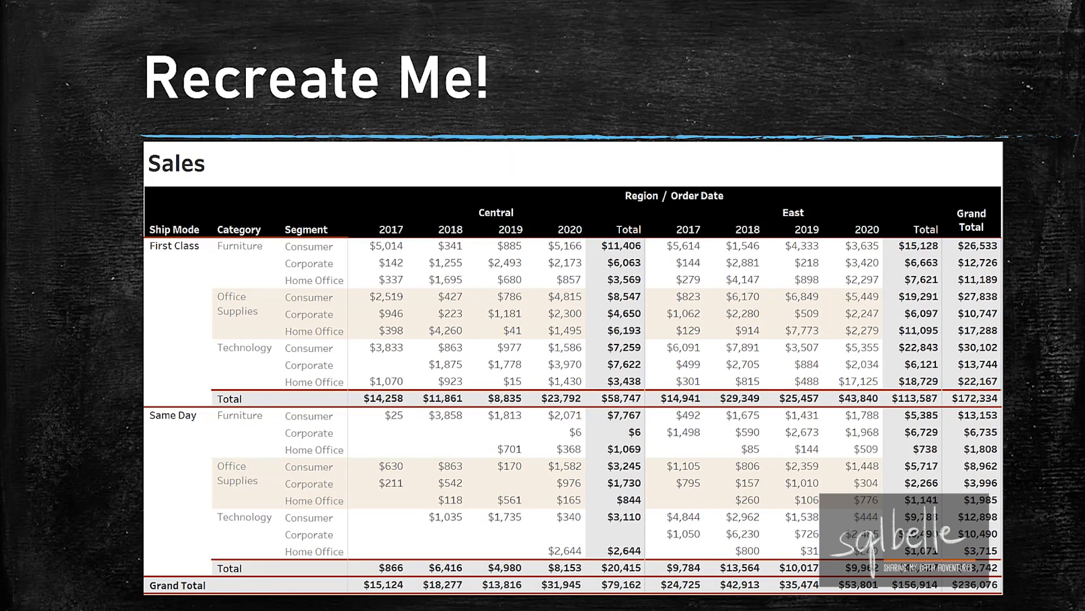
pyautogui.press('Right')
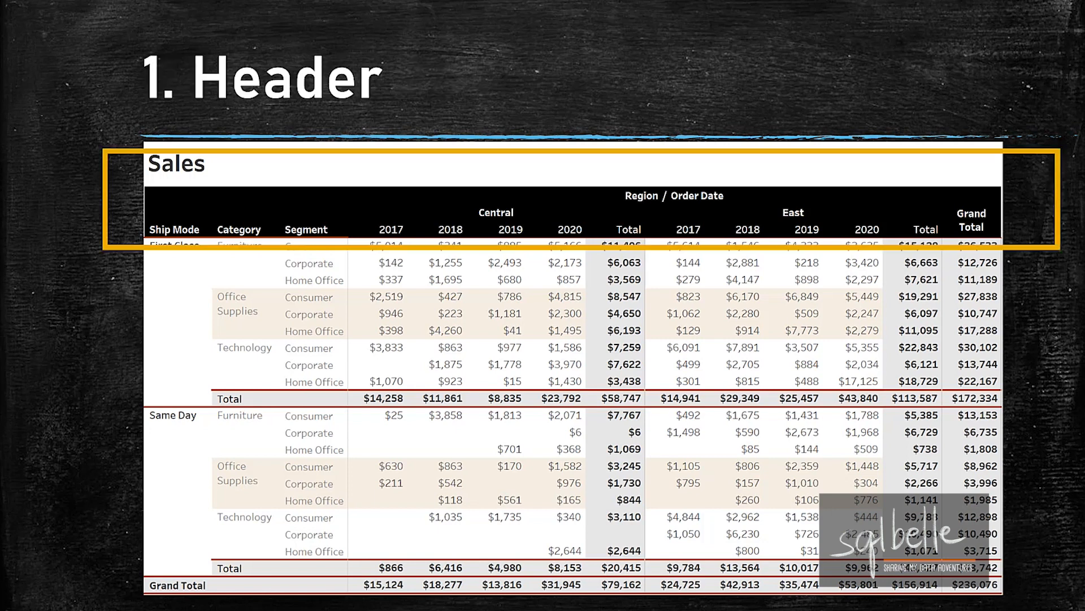
# Switch to Tableau's Recreate Me worksheet and set the default column header shading to black
pyautogui.hotkey('alt', 'Tab')
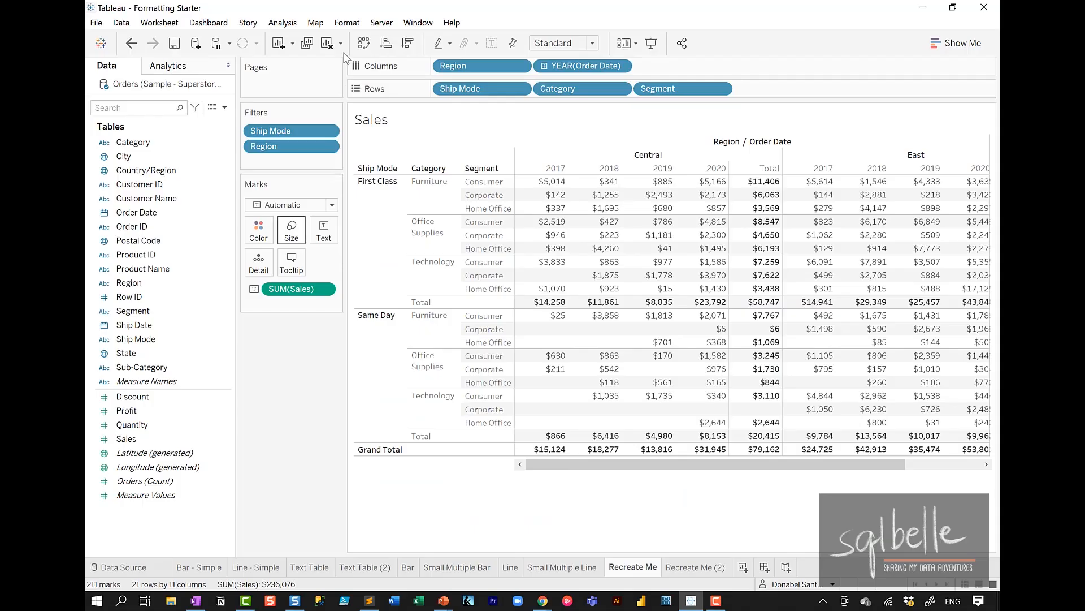
pyautogui.click(347, 23)
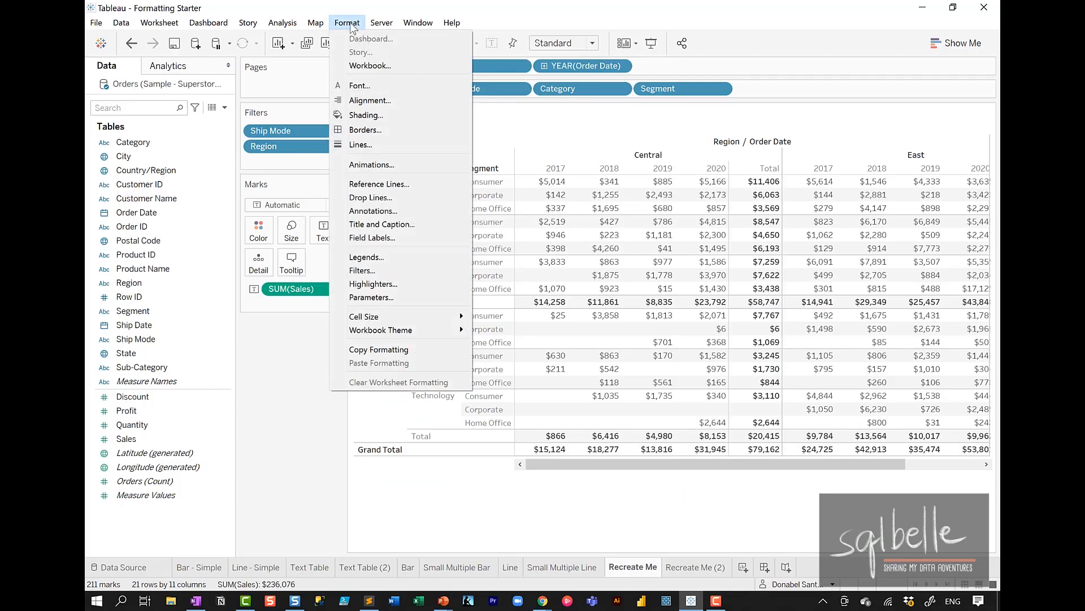
pyautogui.click(365, 115)
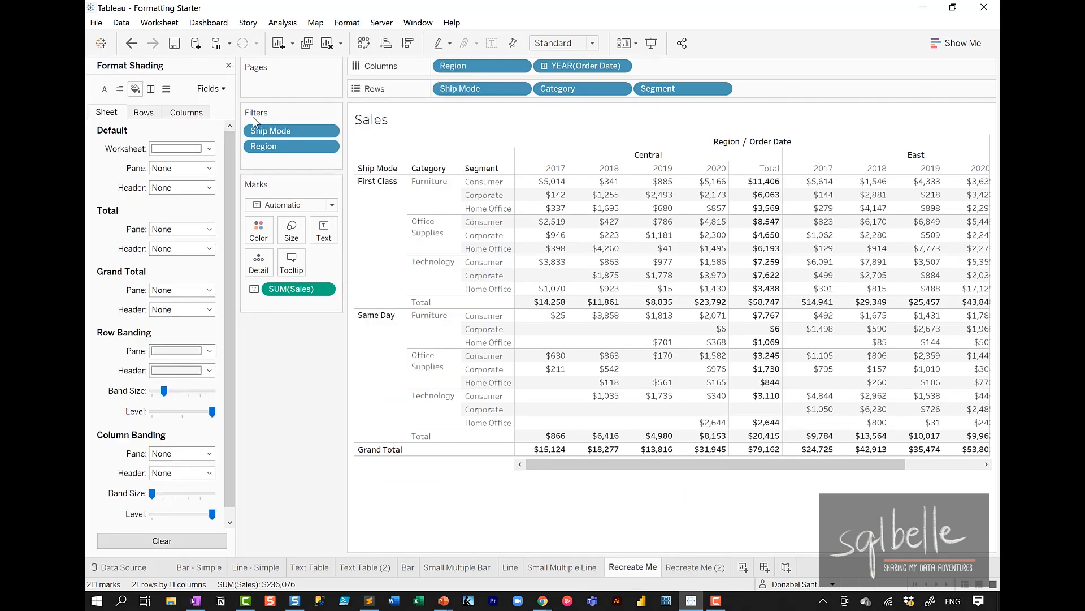
pyautogui.click(186, 112)
pyautogui.click(171, 190)
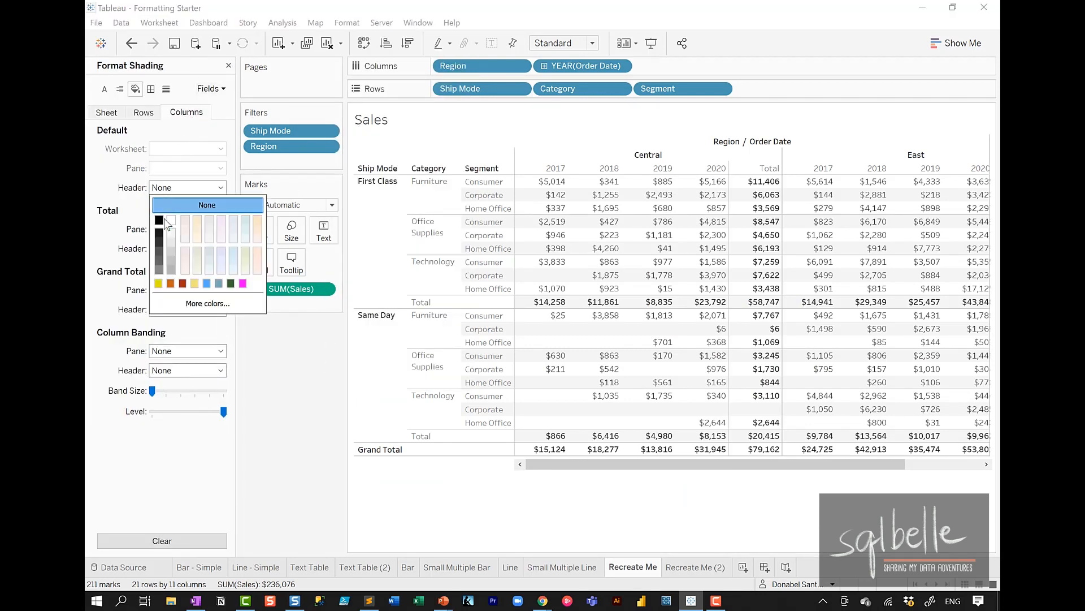
pyautogui.click(159, 220)
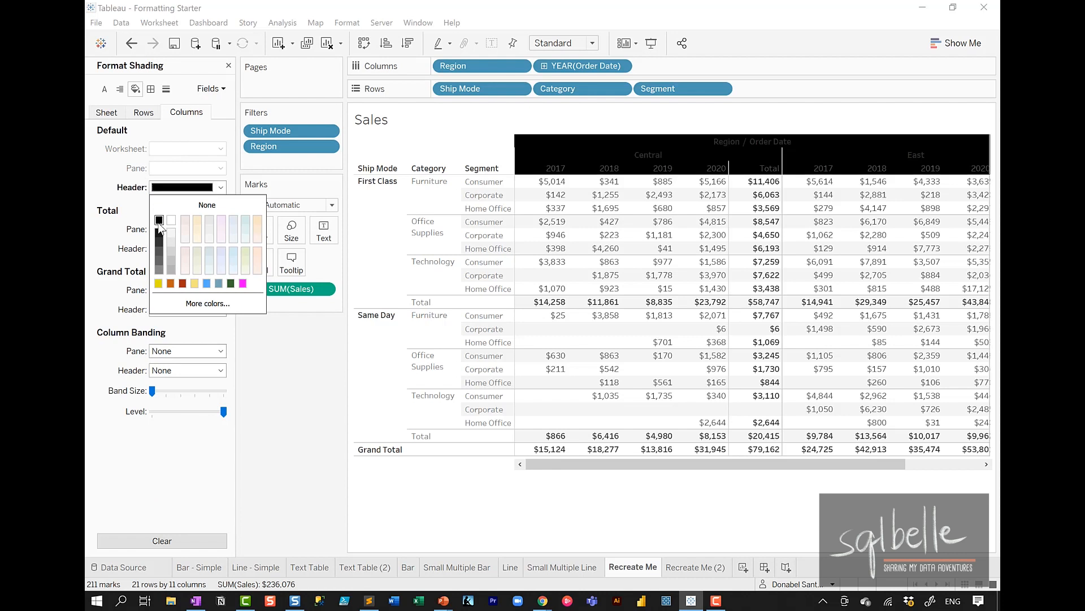
# Set the default column header font to bold and white
pyautogui.click(104, 89)
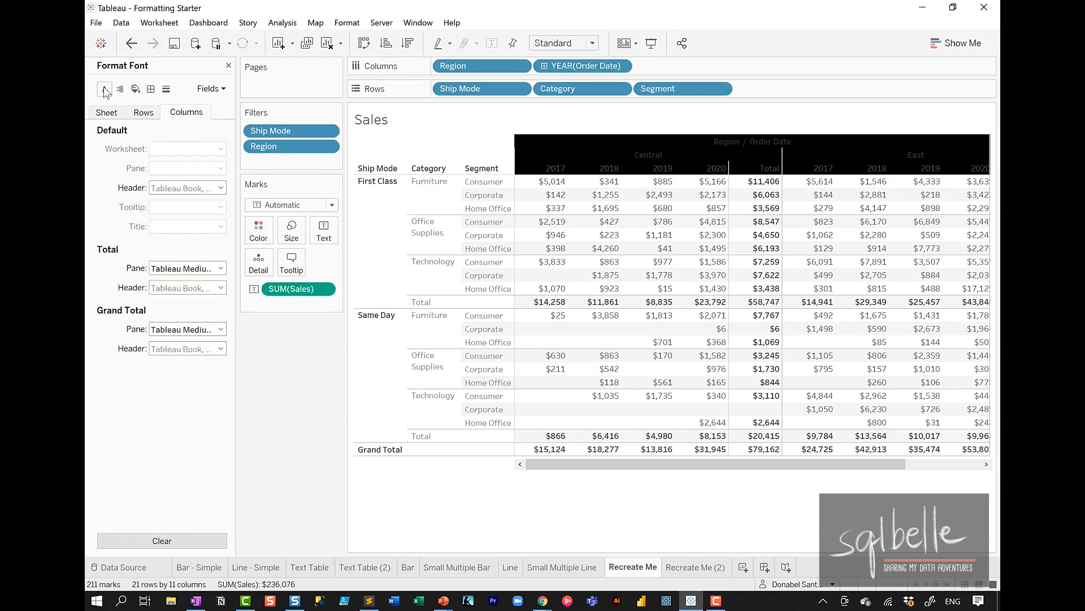
pyautogui.click(182, 190)
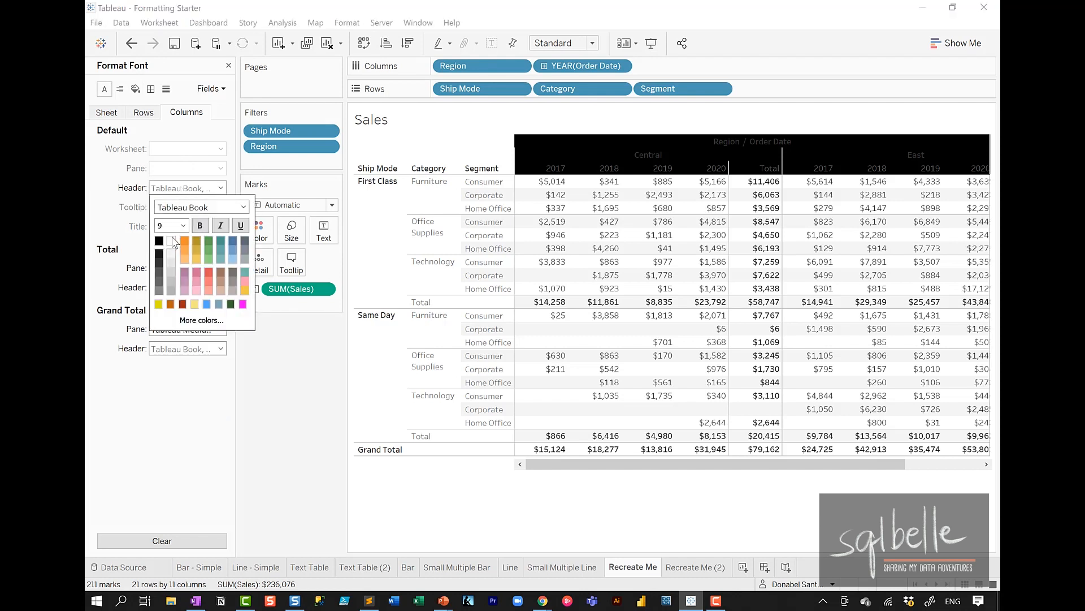
pyautogui.click(202, 227)
pyautogui.click(260, 298)
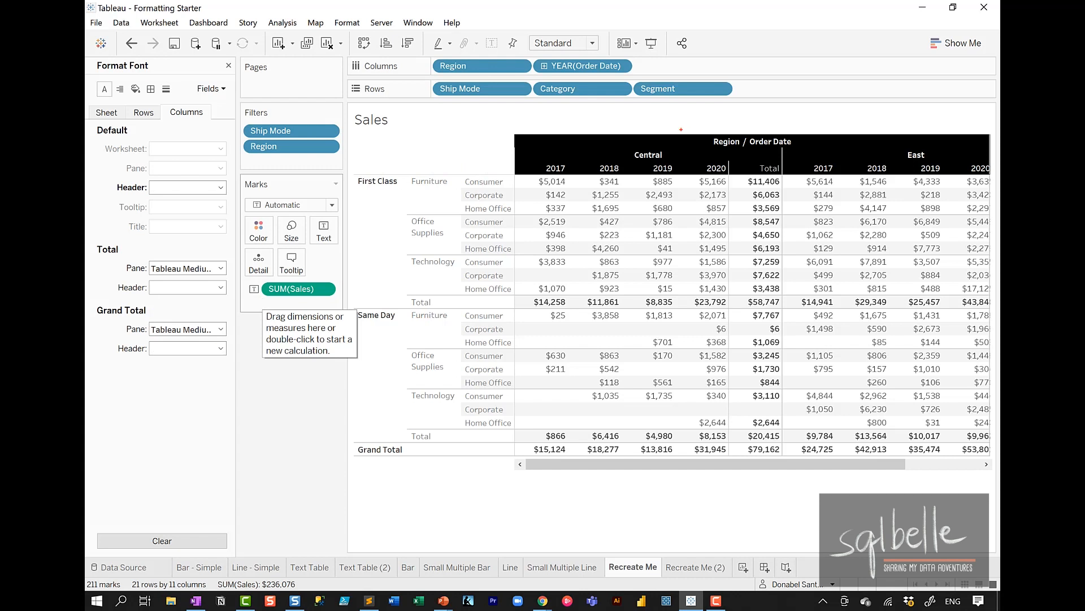
pyautogui.moveTo(682, 130)
pyautogui.mouseDown()
pyautogui.moveTo(705, 172)
pyautogui.moveTo(713, 107)
pyautogui.mouseUp()
pyautogui.moveTo(493, 130)
pyautogui.mouseDown()
pyautogui.moveTo(356, 155)
pyautogui.moveTo(483, 137)
pyautogui.mouseUp()
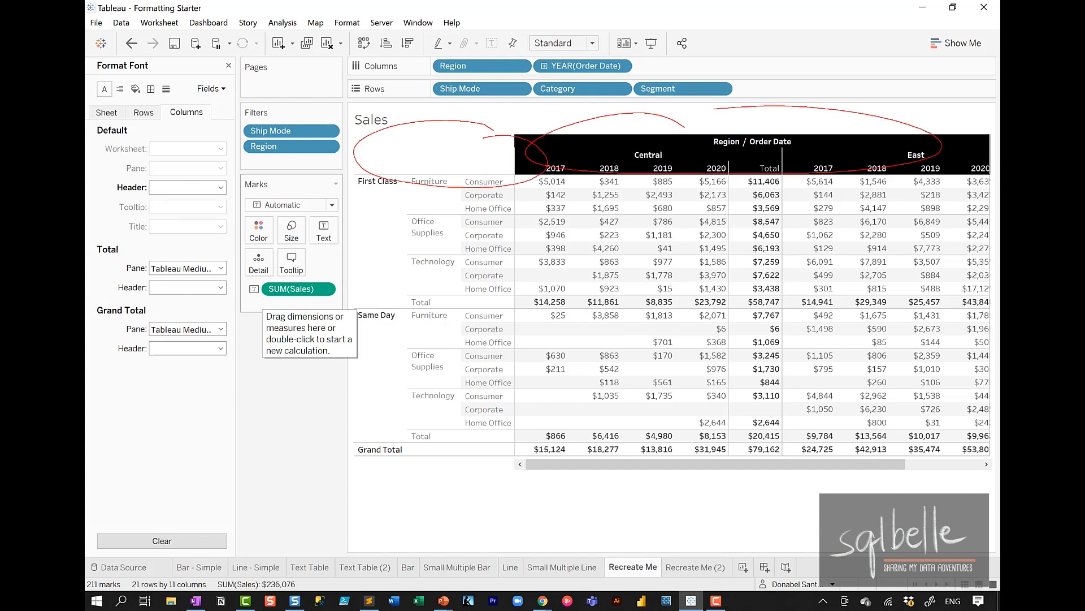
pyautogui.moveTo(120, 67)
pyautogui.mouseDown()
pyautogui.moveTo(127, 114)
pyautogui.moveTo(392, 117)
pyautogui.moveTo(403, 133)
pyautogui.mouseUp()
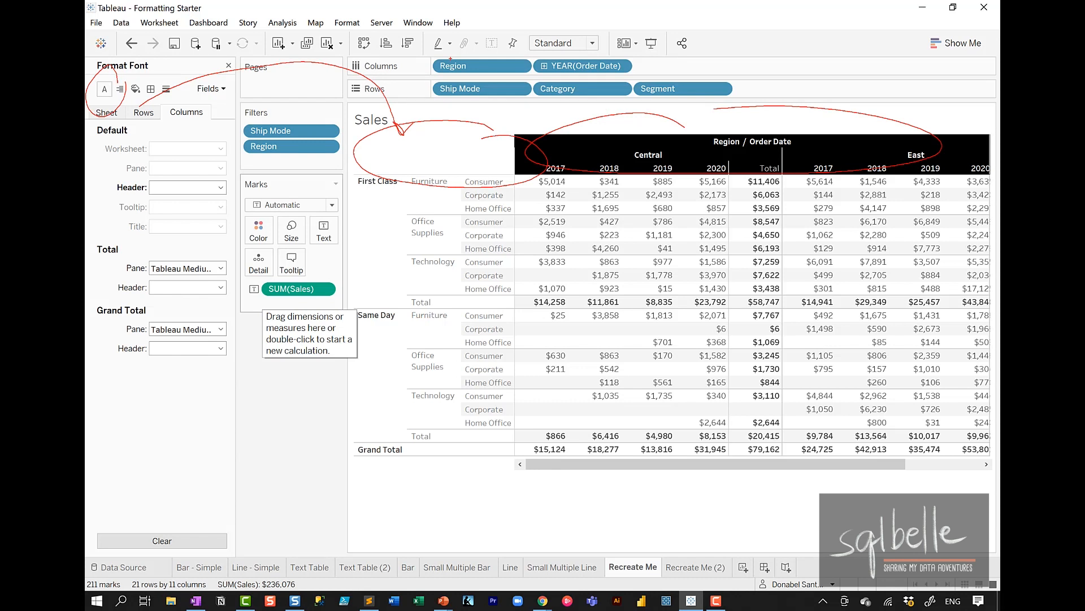
pyautogui.press('Escape')
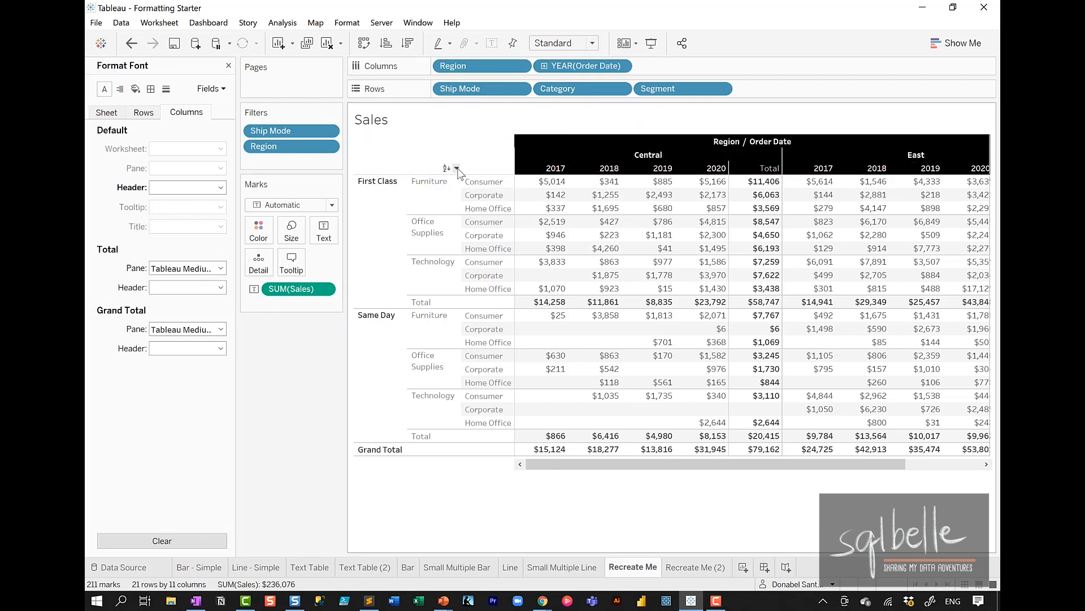
# Open the formatting options for the row field labels and set the default field label shading to black
pyautogui.rightClick(439, 151)
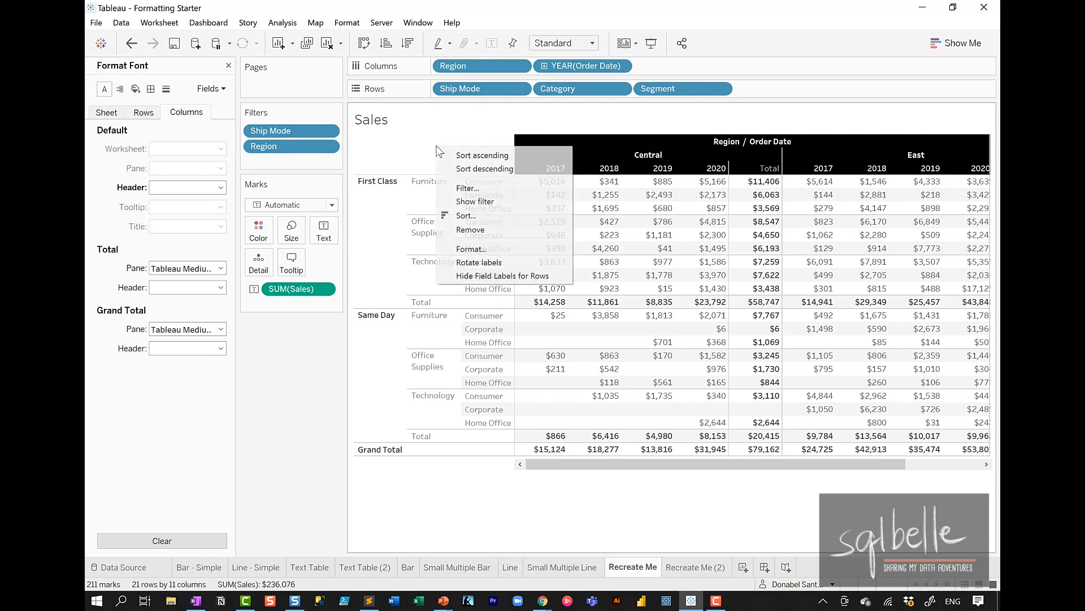
pyautogui.click(468, 249)
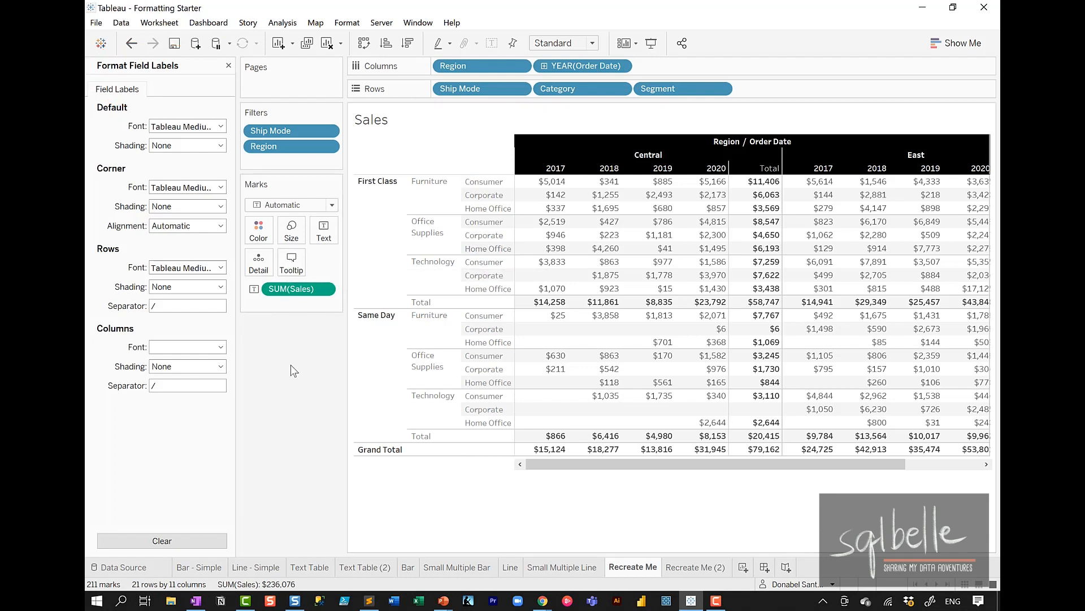
pyautogui.moveTo(217, 148)
pyautogui.mouseDown()
pyautogui.moveTo(168, 134)
pyautogui.moveTo(244, 143)
pyautogui.mouseUp()
pyautogui.moveTo(212, 204); pyautogui.dragTo(205, 219)
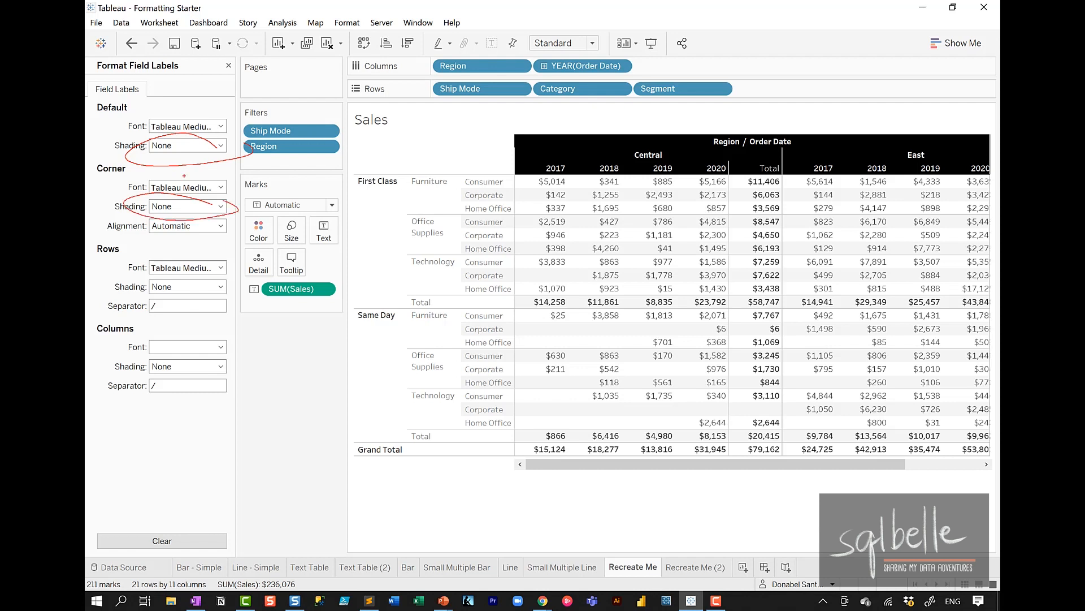
pyautogui.press('Escape')
pyautogui.click(220, 145)
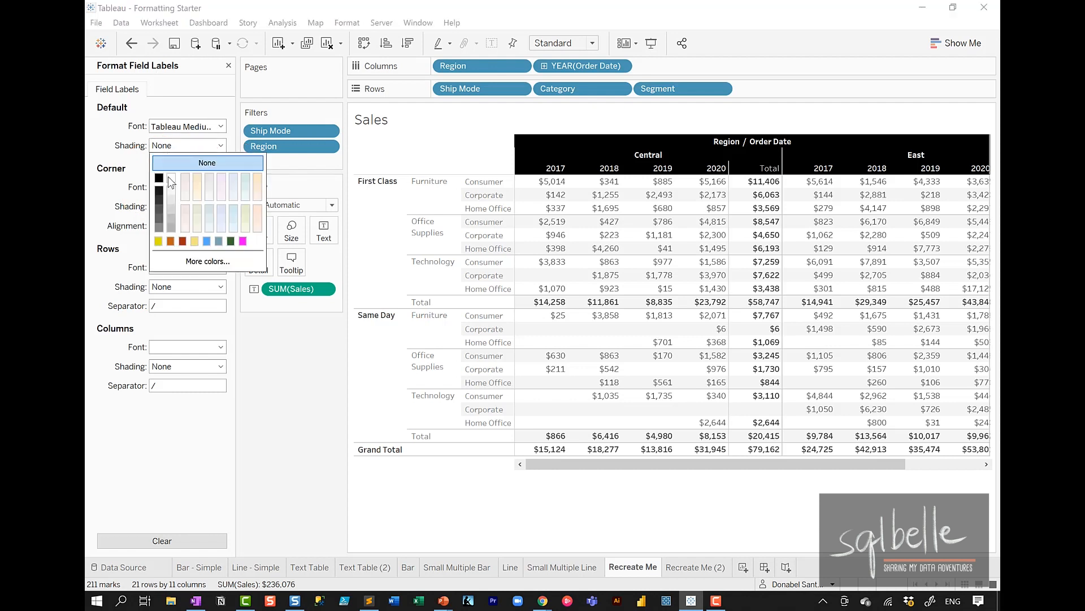
pyautogui.click(159, 177)
pyautogui.click(279, 406)
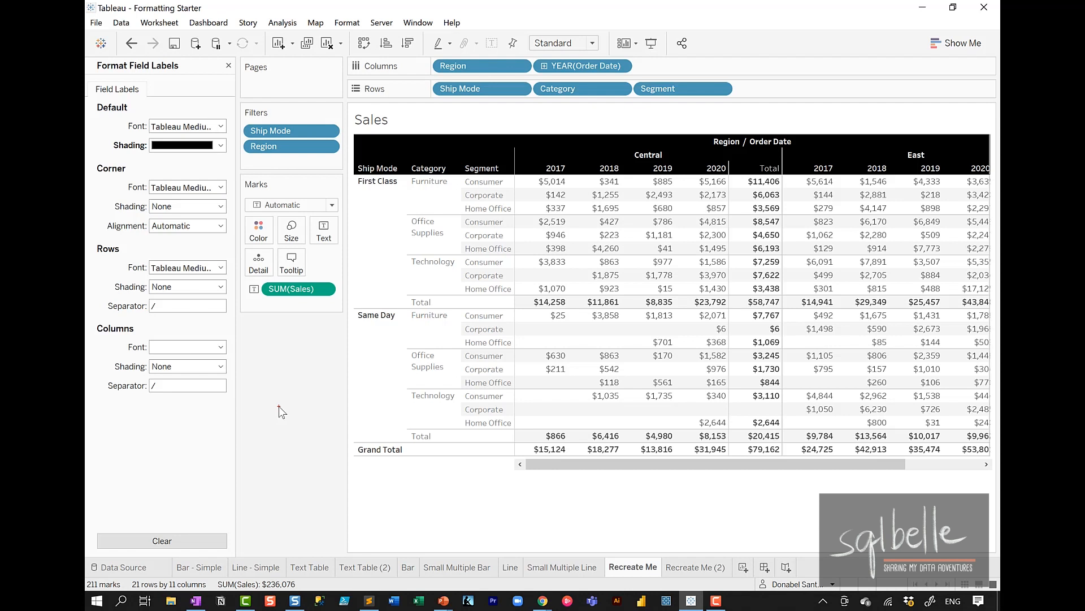
pyautogui.moveTo(528, 201)
pyautogui.mouseDown()
pyautogui.moveTo(529, 178)
pyautogui.moveTo(509, 214)
pyautogui.mouseUp()
pyautogui.moveTo(801, 201)
pyautogui.mouseDown()
pyautogui.moveTo(797, 129)
pyautogui.moveTo(803, 217)
pyautogui.mouseUp()
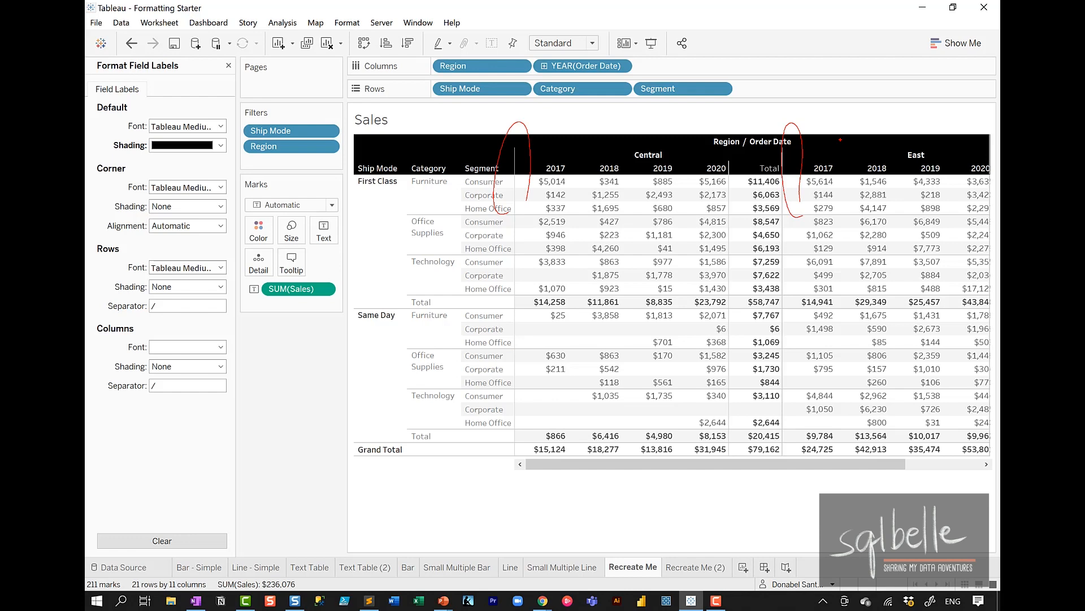
pyautogui.press('Escape')
# Open the worksheet's border formatting and set the column divider's pane and header borders to None
pyautogui.click(346, 23)
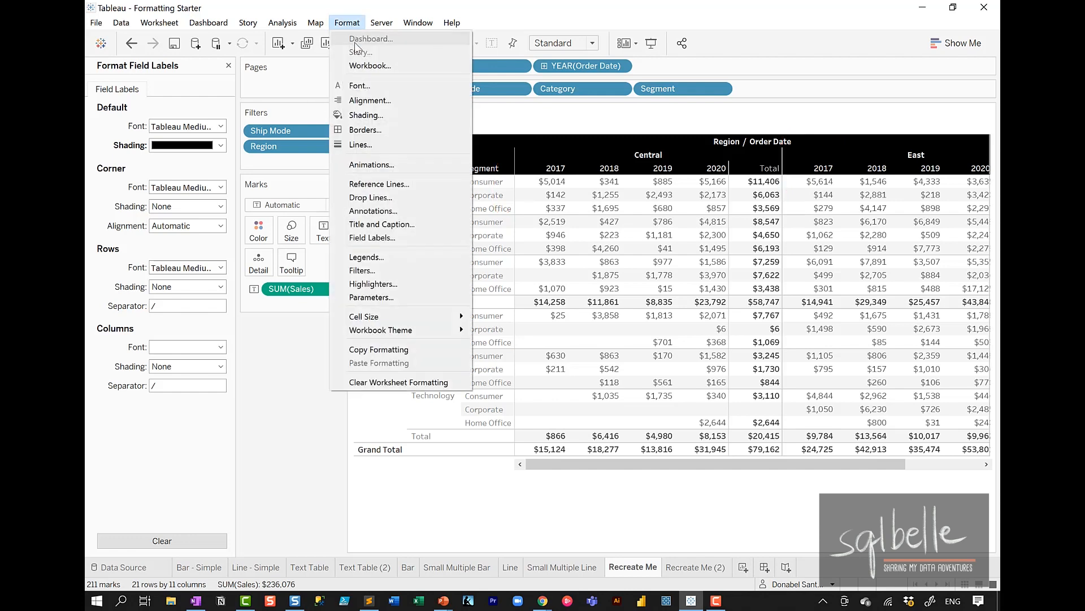
pyautogui.press('Escape')
pyautogui.click(368, 130)
pyautogui.click(97, 115)
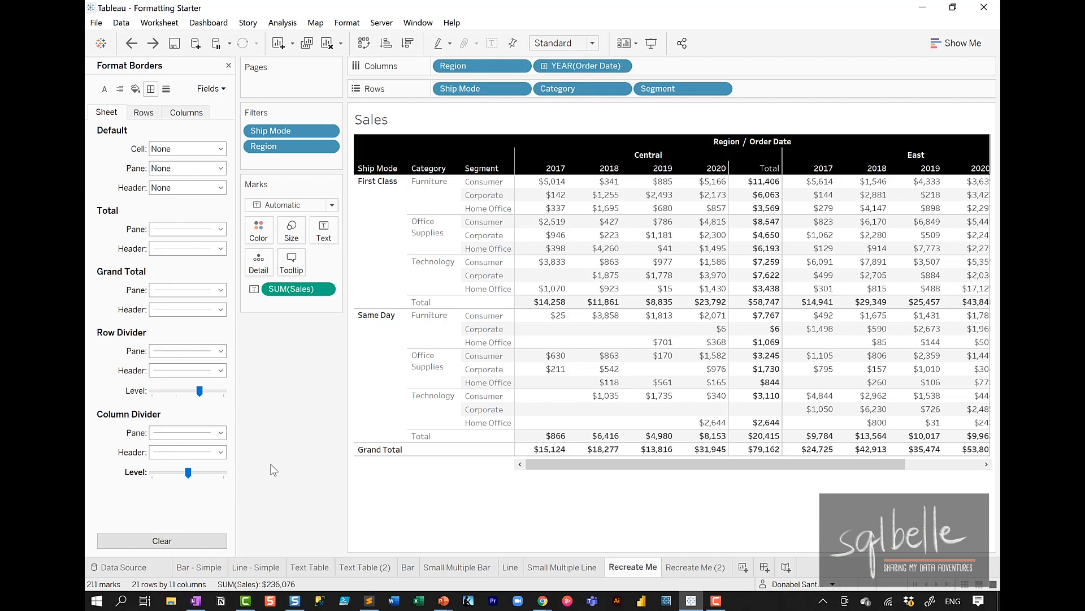
pyautogui.click(208, 432)
pyautogui.click(189, 243)
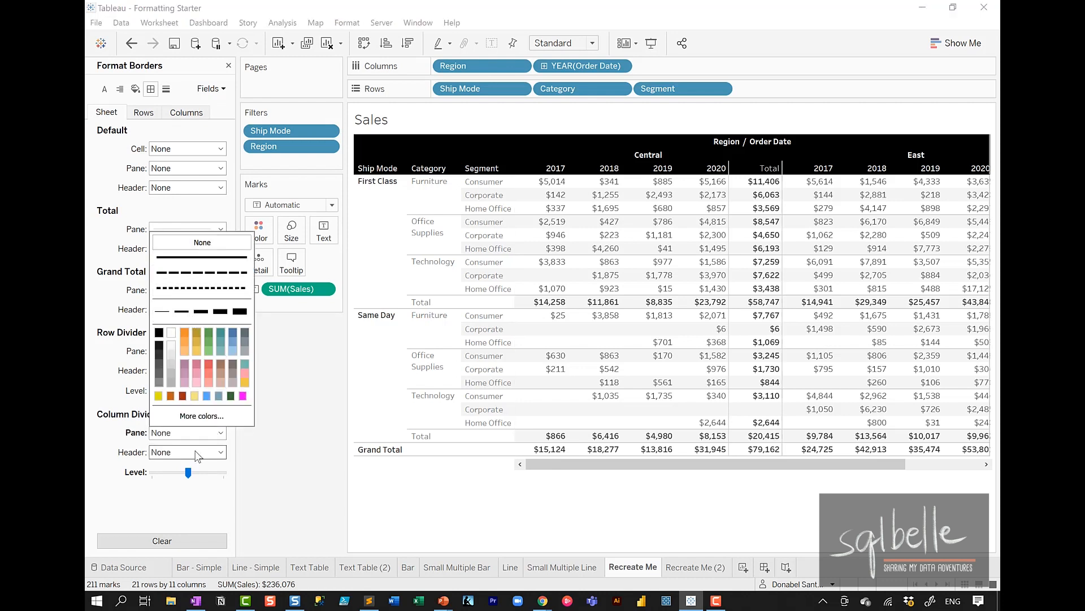
pyautogui.click(301, 447)
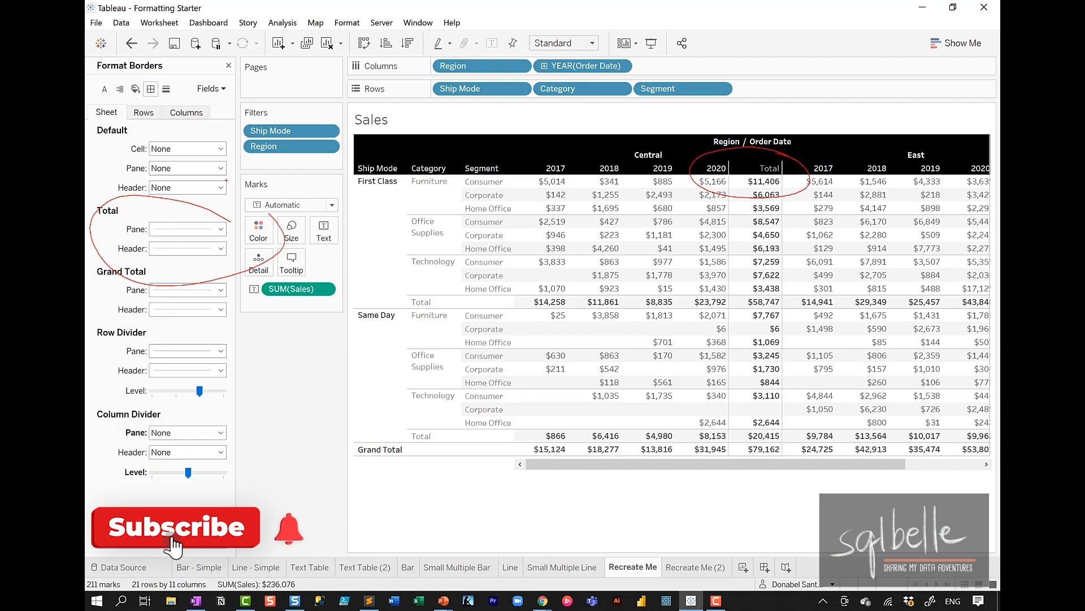
# Set the sheet-level total borders to None for both pane and header
pyautogui.click(172, 235)
pyautogui.click(201, 246)
pyautogui.click(200, 249)
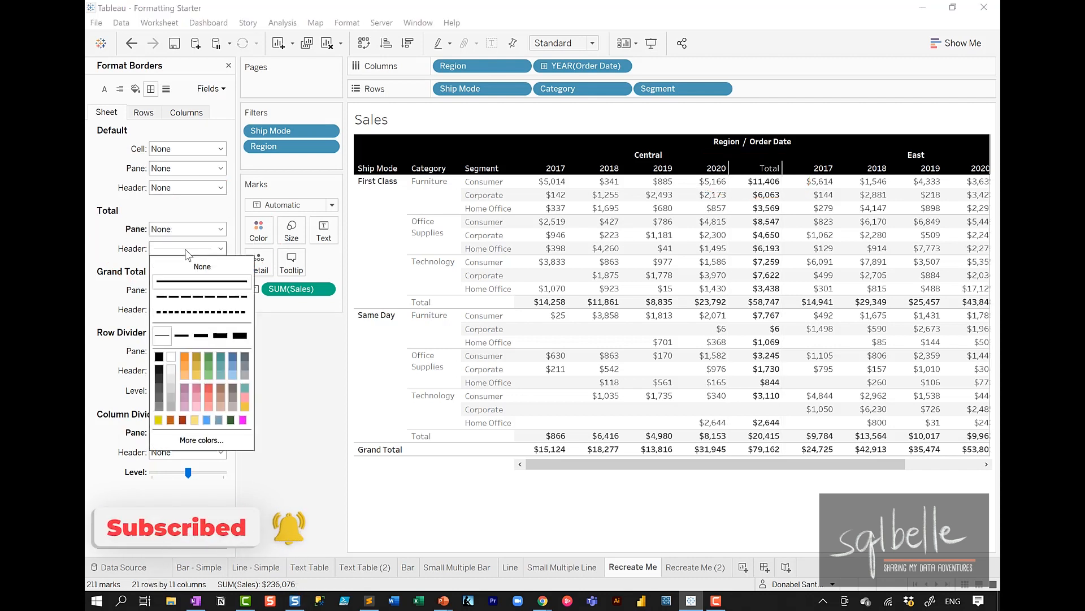
pyautogui.click(200, 269)
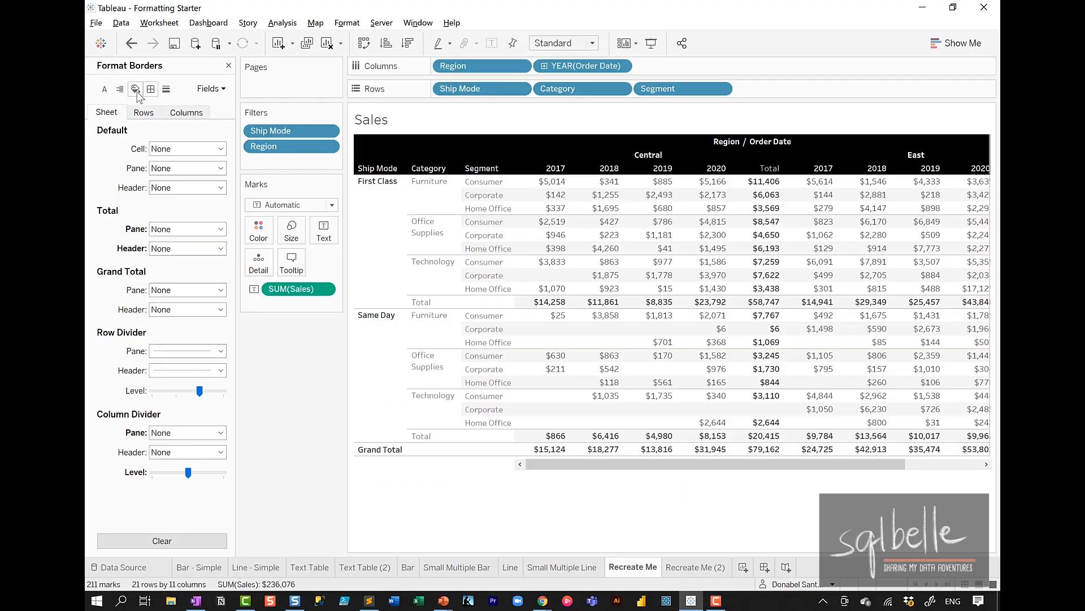
# Switch to shading formatting and lower the row banding level by one so the bands alternate by category
pyautogui.click(135, 88)
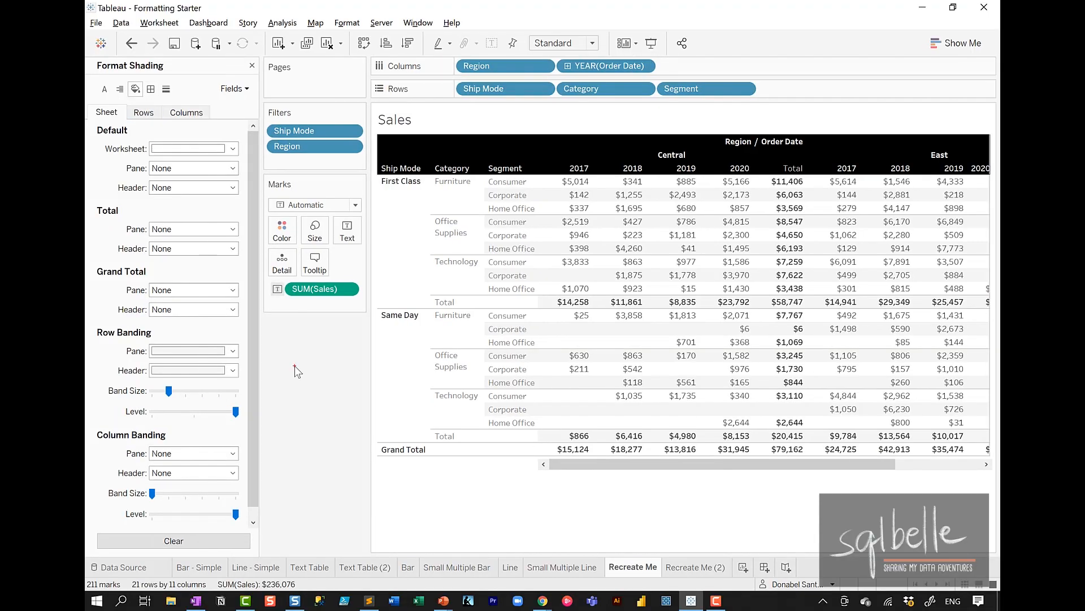
pyautogui.moveTo(198, 338)
pyautogui.mouseDown()
pyautogui.moveTo(160, 322)
pyautogui.moveTo(255, 402)
pyautogui.moveTo(173, 337)
pyautogui.mouseUp()
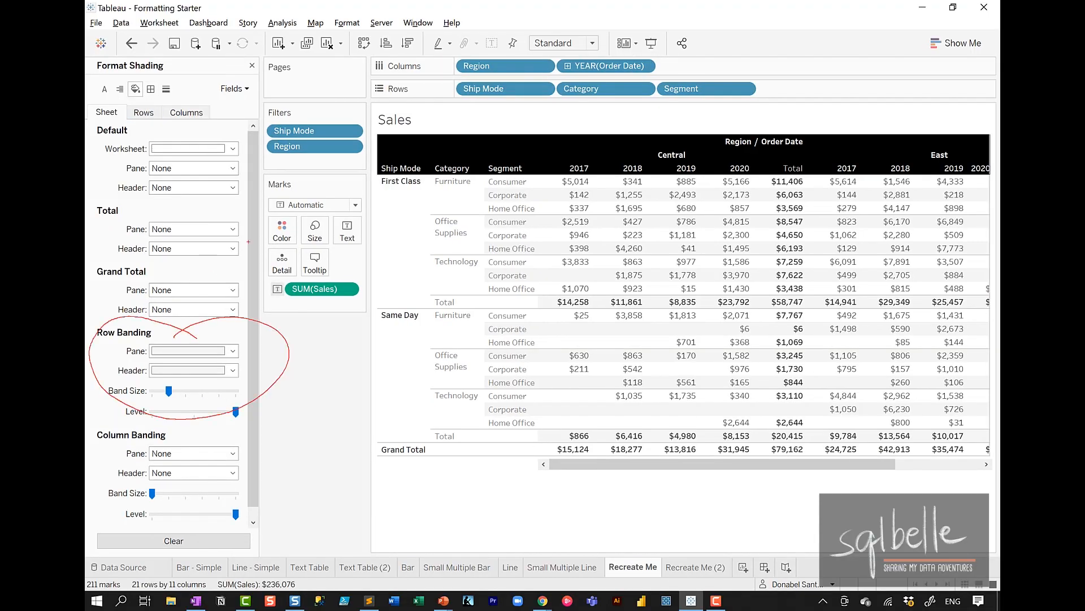
pyautogui.moveTo(625, 90)
pyautogui.mouseDown()
pyautogui.moveTo(653, 116)
pyautogui.moveTo(670, 76)
pyautogui.mouseUp()
pyautogui.moveTo(192, 417); pyautogui.dragTo(192, 425)
pyautogui.press('Escape')
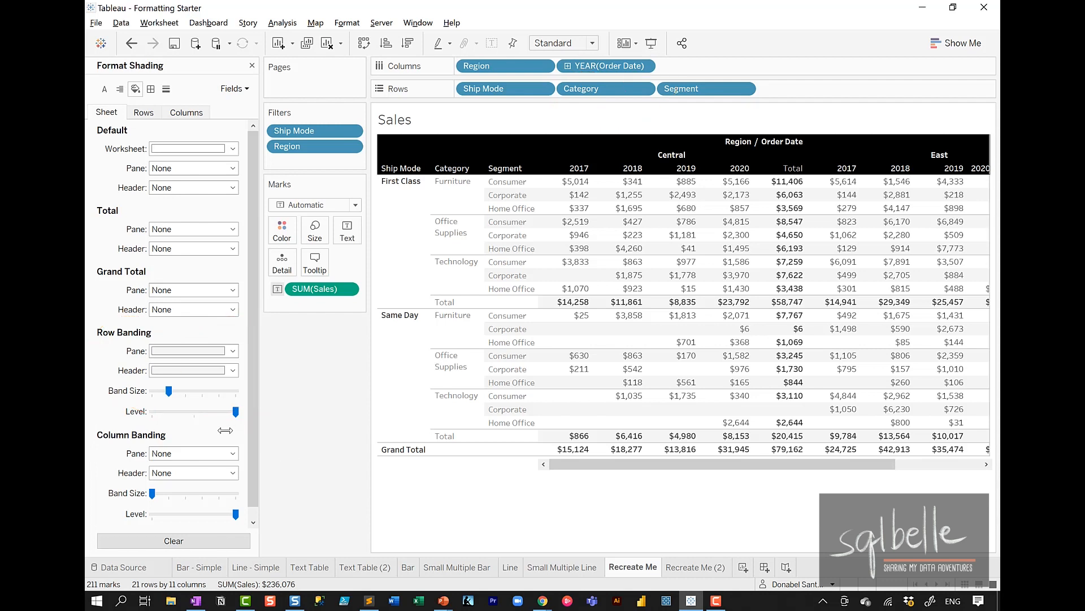
pyautogui.click(194, 412)
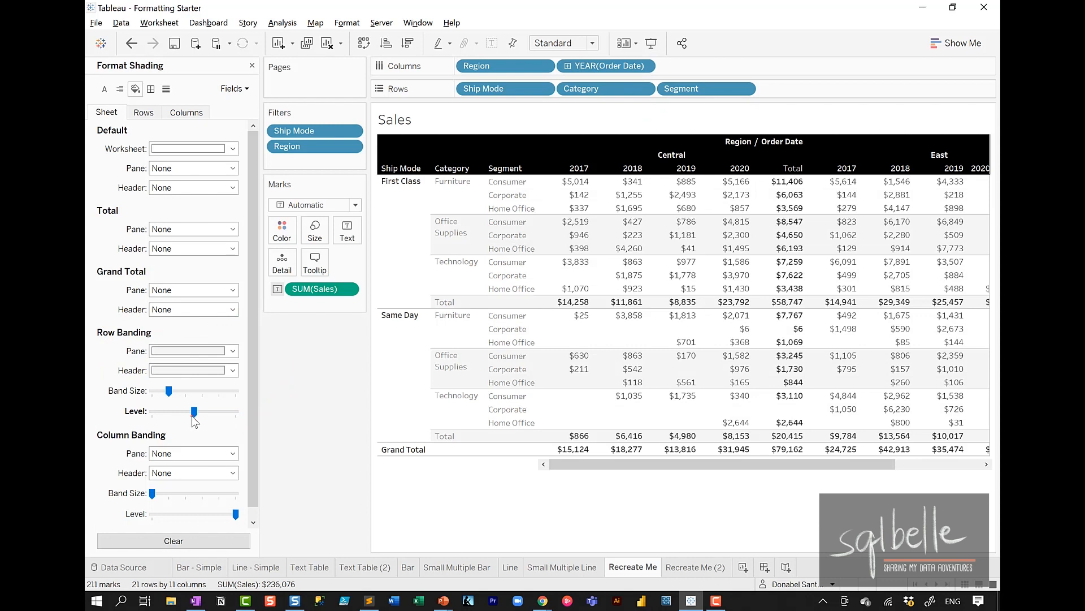
pyautogui.moveTo(226, 326)
pyautogui.mouseDown()
pyautogui.moveTo(163, 325)
pyautogui.moveTo(235, 337)
pyautogui.mouseUp()
pyautogui.moveTo(255, 383)
pyautogui.mouseDown()
pyautogui.moveTo(385, 240)
pyautogui.moveTo(407, 235)
pyautogui.mouseUp()
pyautogui.moveTo(394, 228); pyautogui.dragTo(403, 256)
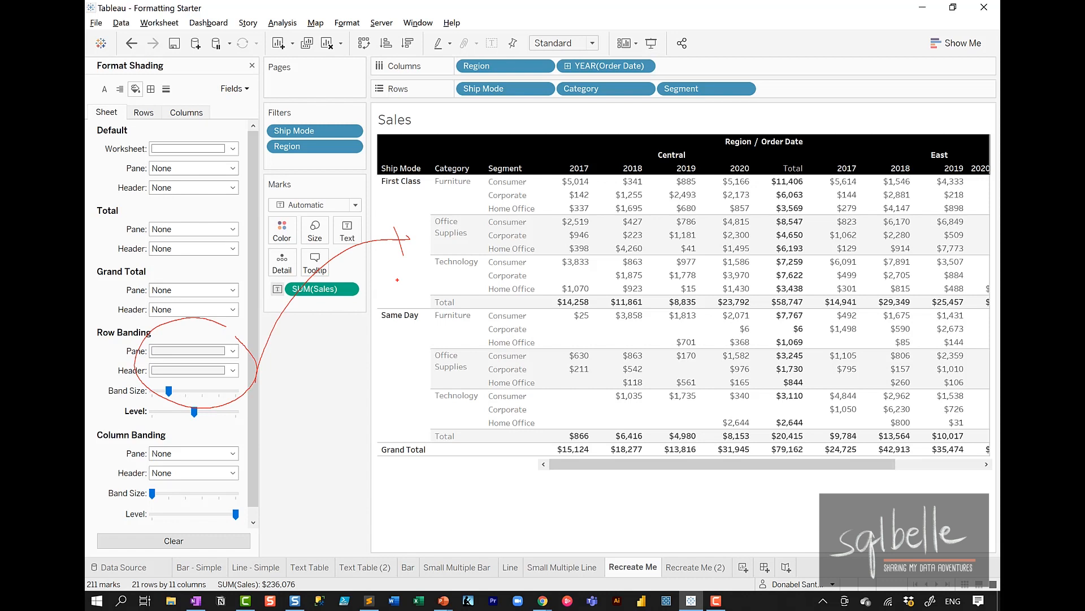
pyautogui.press('Escape')
# Set the row banding shading to a light orange for pane and header
pyautogui.click(175, 350)
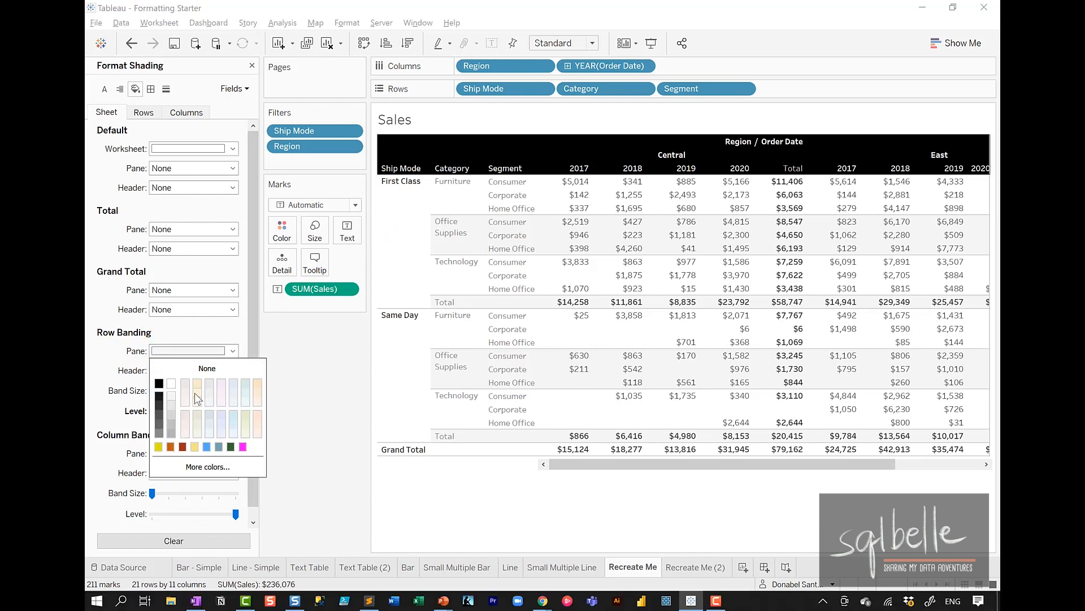
pyautogui.click(197, 399)
pyautogui.click(192, 350)
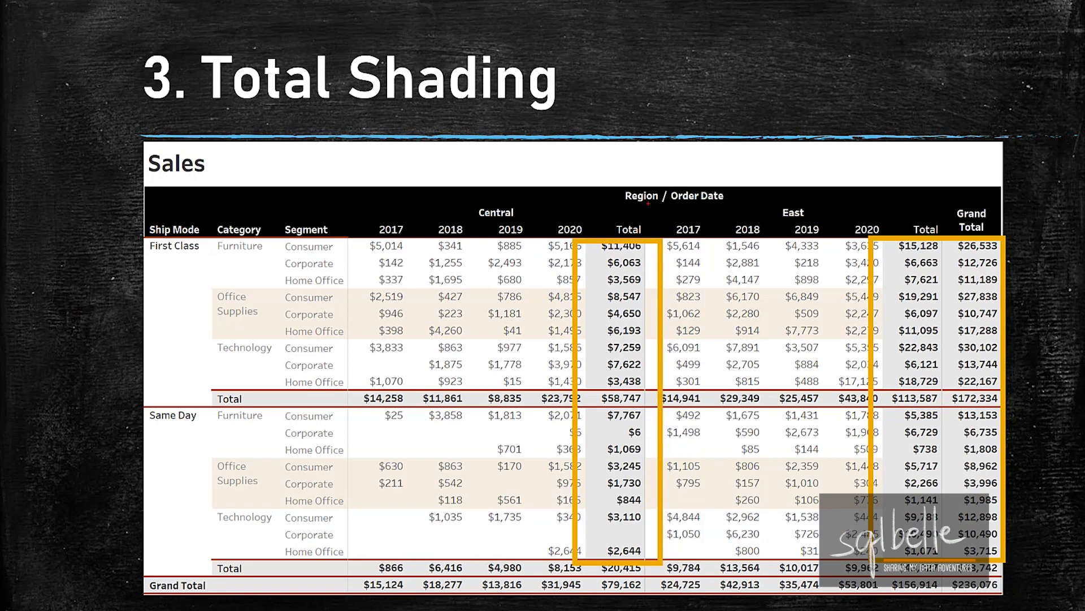
pyautogui.moveTo(656, 231)
pyautogui.mouseDown()
pyautogui.moveTo(639, 253)
pyautogui.moveTo(674, 209)
pyautogui.mouseUp()
pyautogui.moveTo(996, 212)
pyautogui.mouseDown()
pyautogui.moveTo(946, 203)
pyautogui.moveTo(1011, 195)
pyautogui.mouseUp()
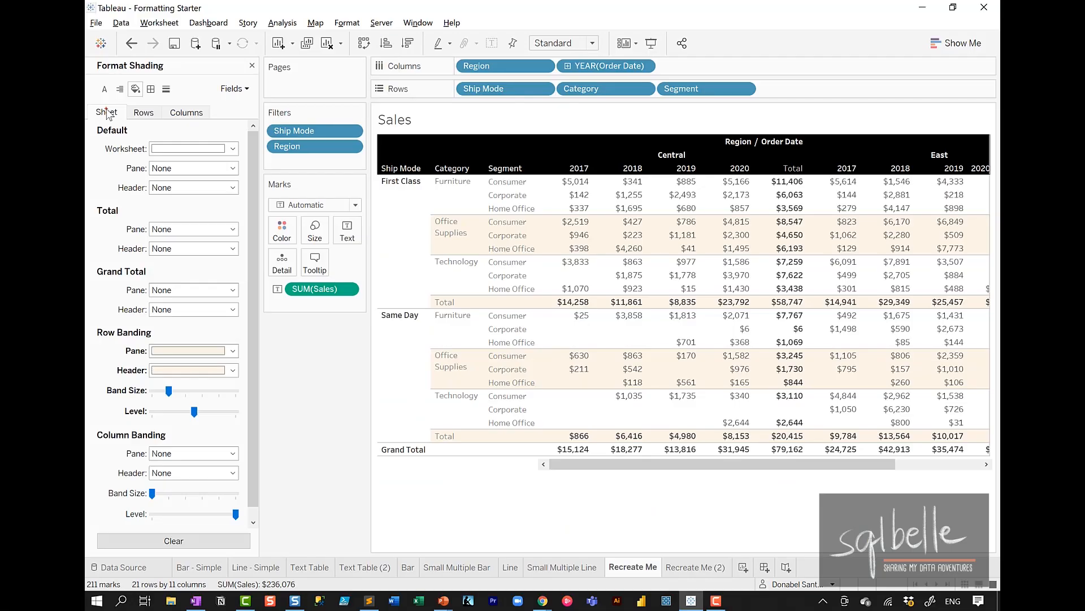
pyautogui.moveTo(636, 283)
pyautogui.mouseDown()
pyautogui.moveTo(486, 316)
pyautogui.moveTo(961, 282)
pyautogui.moveTo(597, 293)
pyautogui.mouseUp()
pyautogui.moveTo(630, 419)
pyautogui.mouseDown()
pyautogui.moveTo(398, 447)
pyautogui.moveTo(834, 424)
pyautogui.moveTo(546, 440)
pyautogui.mouseUp()
# Set the row-level total shading to light gray for both pane and header
pyautogui.click(144, 112)
pyautogui.click(202, 229)
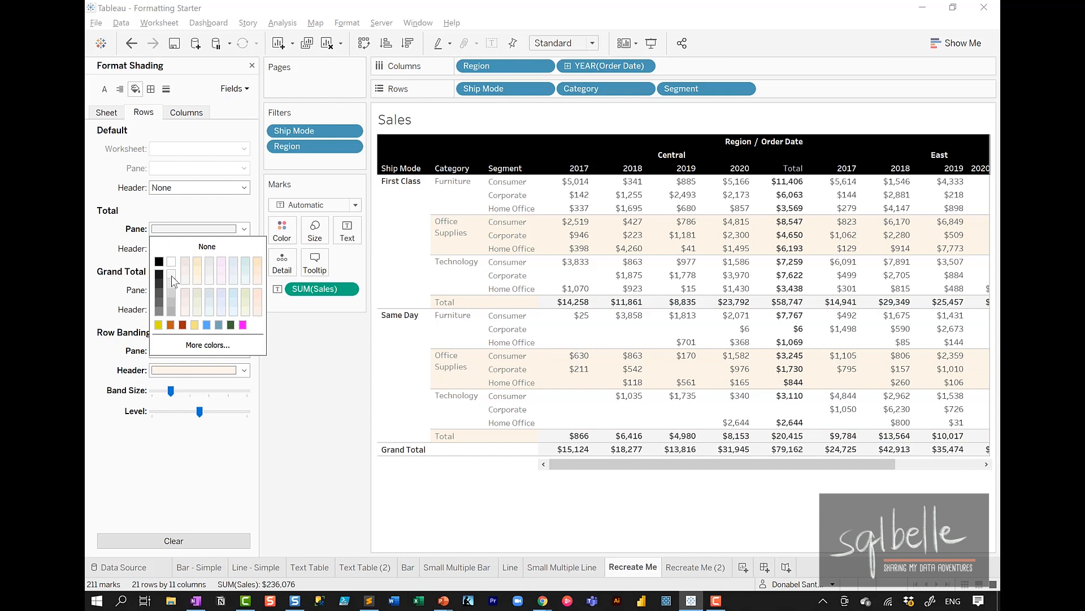
pyautogui.click(169, 279)
pyautogui.click(232, 248)
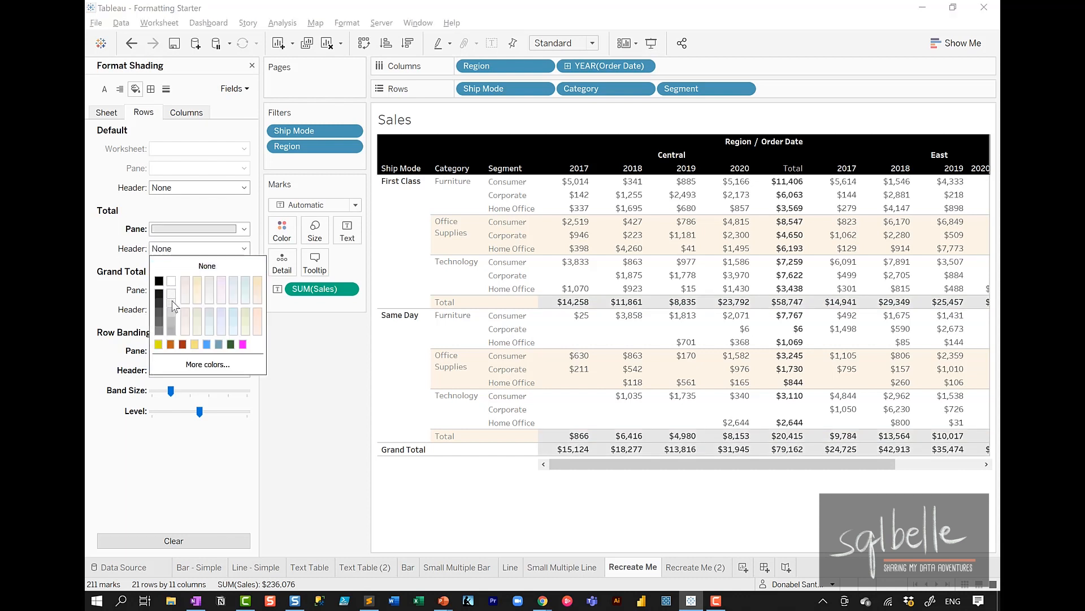
pyautogui.click(172, 300)
pyautogui.moveTo(782, 482)
pyautogui.mouseDown()
pyautogui.moveTo(788, 182)
pyautogui.moveTo(774, 510)
pyautogui.mouseUp()
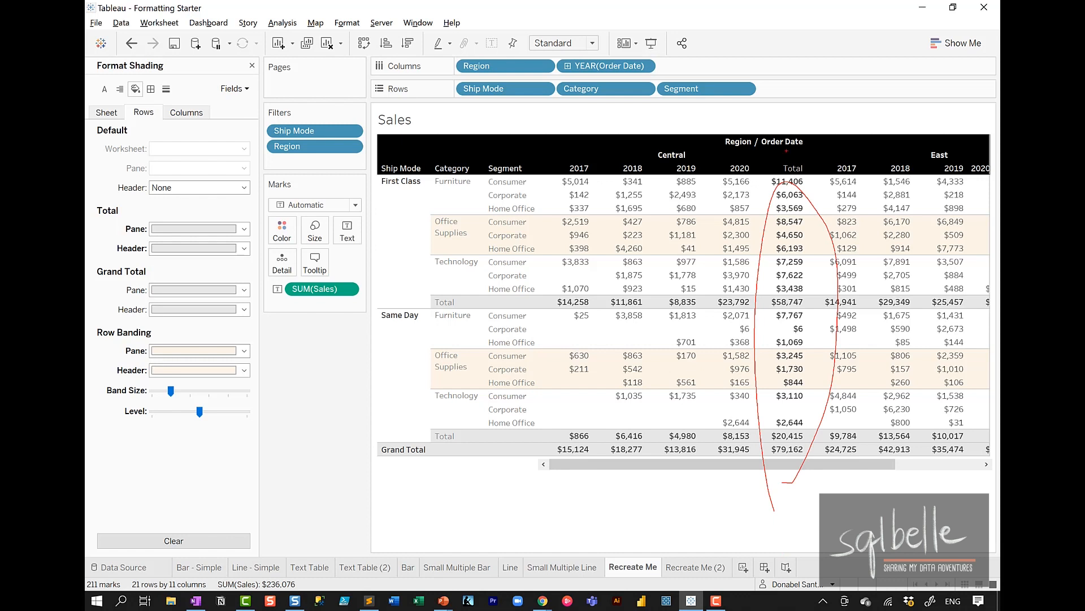
pyautogui.moveTo(787, 151); pyautogui.dragTo(833, 185)
pyautogui.moveTo(812, 139); pyautogui.dragTo(779, 180)
pyautogui.press('Escape')
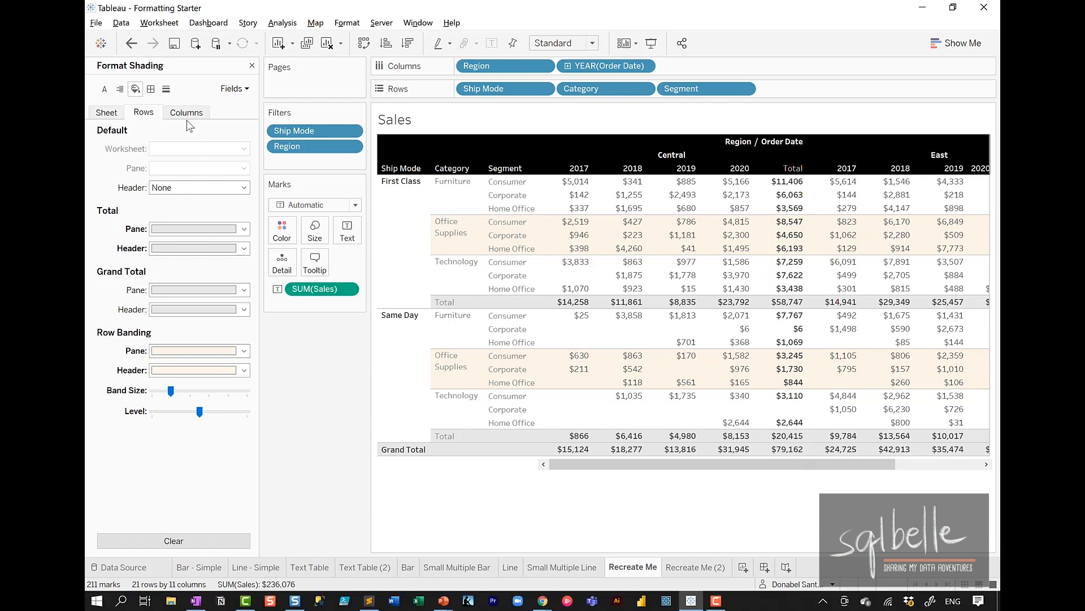
# Set the column-level total pane shading to light gray
pyautogui.click(188, 115)
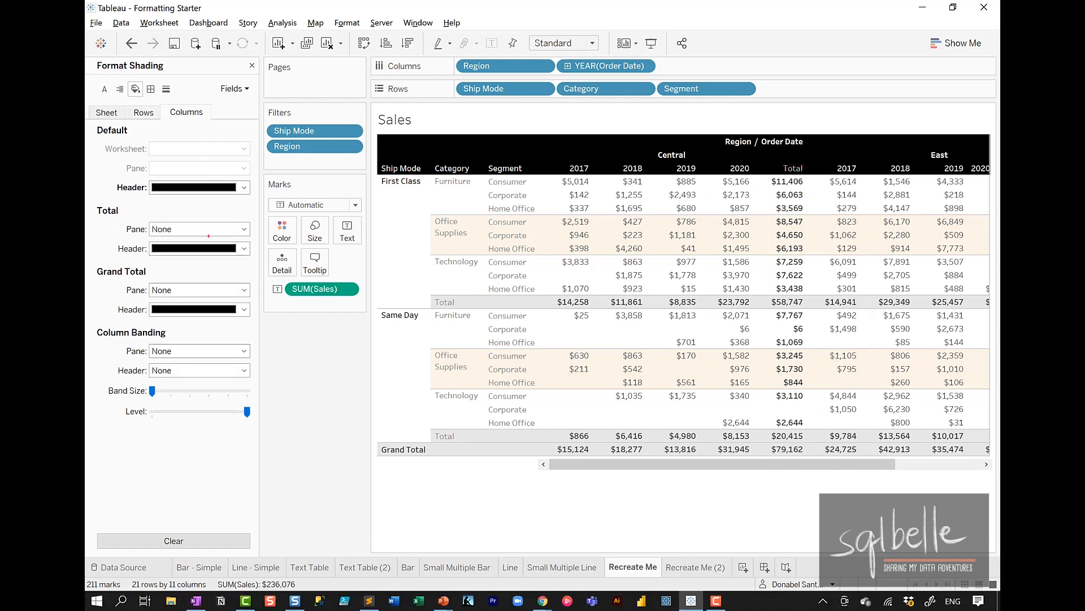
pyautogui.moveTo(222, 244)
pyautogui.mouseDown()
pyautogui.moveTo(116, 253)
pyautogui.moveTo(228, 254)
pyautogui.mouseUp()
pyautogui.press('Escape')
pyautogui.click(194, 227)
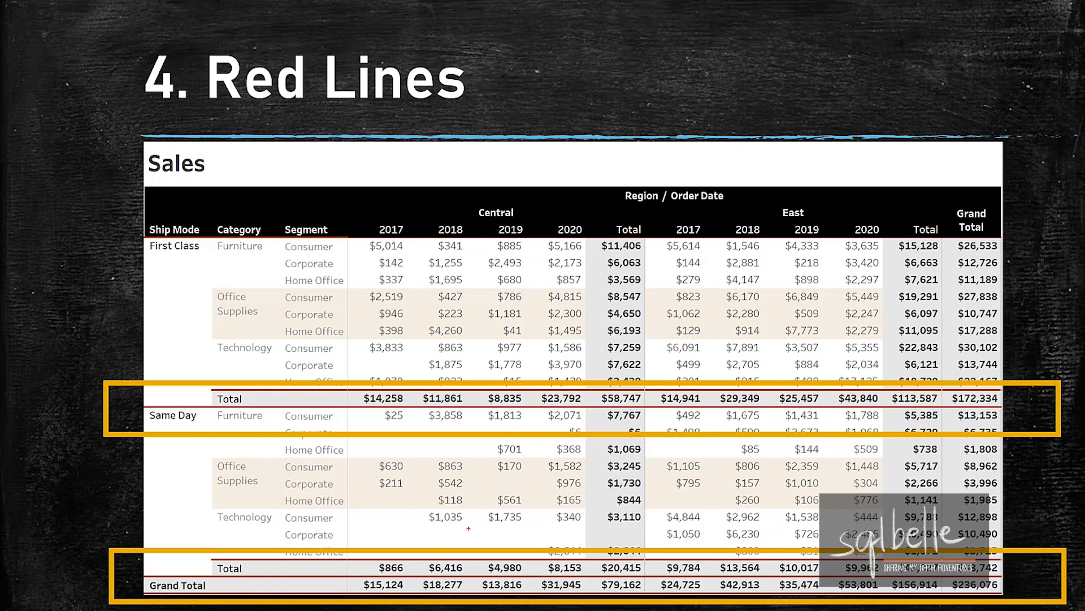
pyautogui.moveTo(144, 248); pyautogui.dragTo(377, 247)
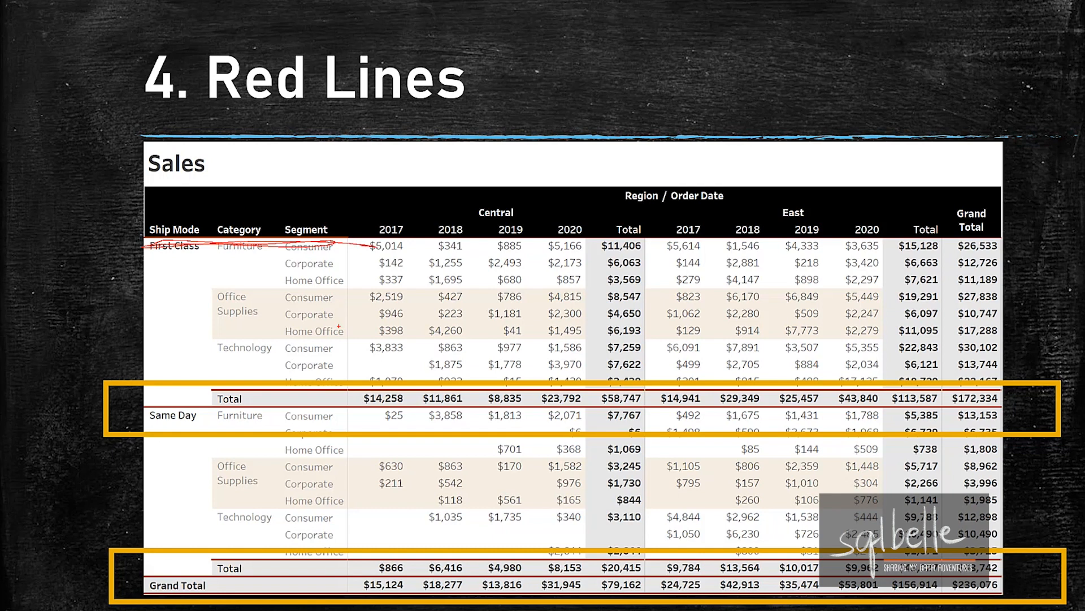
pyautogui.moveTo(184, 578)
pyautogui.mouseDown()
pyautogui.moveTo(331, 588)
pyautogui.moveTo(209, 589)
pyautogui.mouseUp()
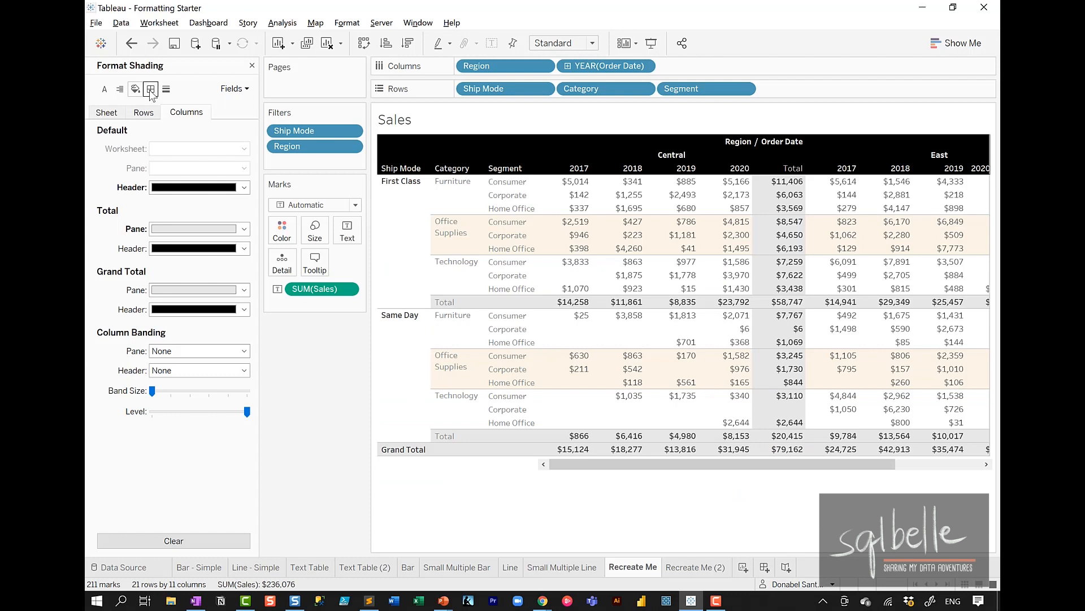
# In the sheet-level border formatting, make the row divider a thick dark red line and reduce its level to the minimum
pyautogui.click(150, 89)
pyautogui.click(116, 115)
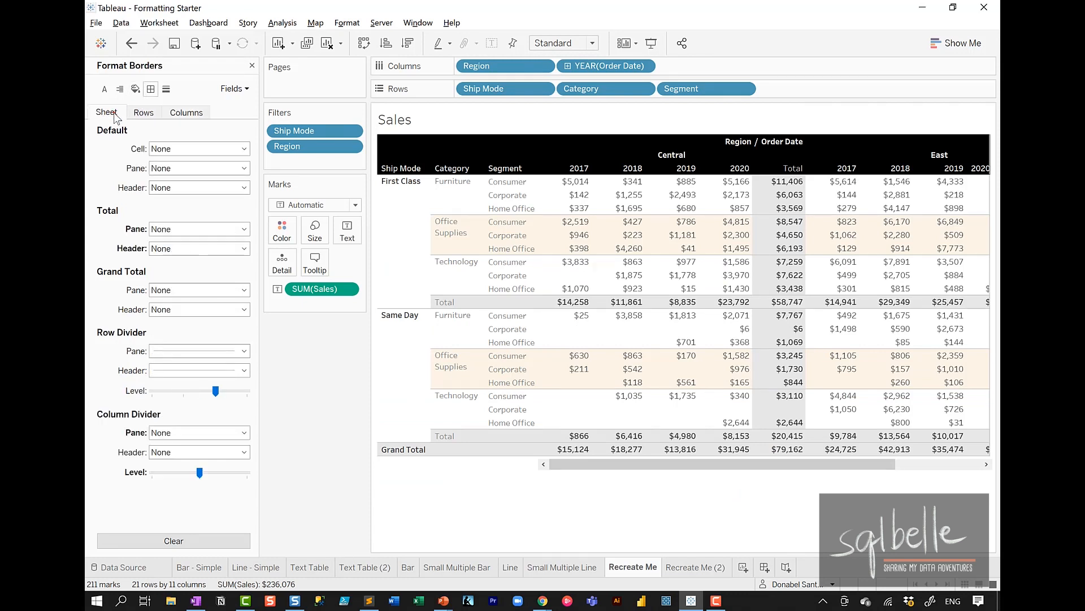
pyautogui.moveTo(164, 401)
pyautogui.mouseDown()
pyautogui.moveTo(123, 399)
pyautogui.moveTo(111, 386)
pyautogui.mouseUp()
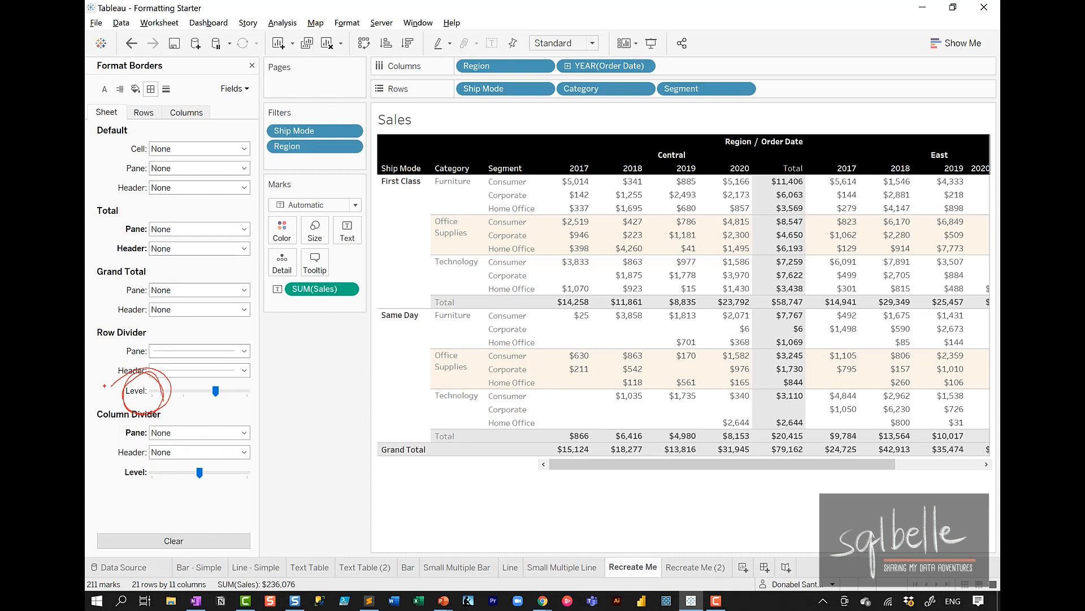
pyautogui.moveTo(164, 338)
pyautogui.mouseDown()
pyautogui.moveTo(248, 339)
pyautogui.moveTo(146, 334)
pyautogui.mouseUp()
pyautogui.press('Escape')
pyautogui.click(203, 351)
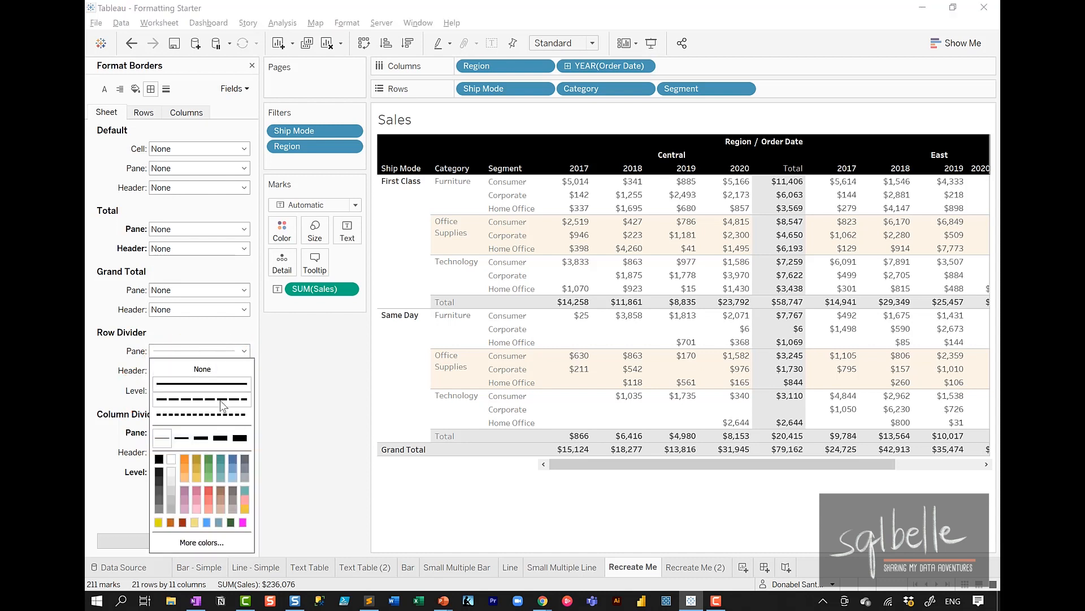
pyautogui.click(220, 439)
pyautogui.click(183, 521)
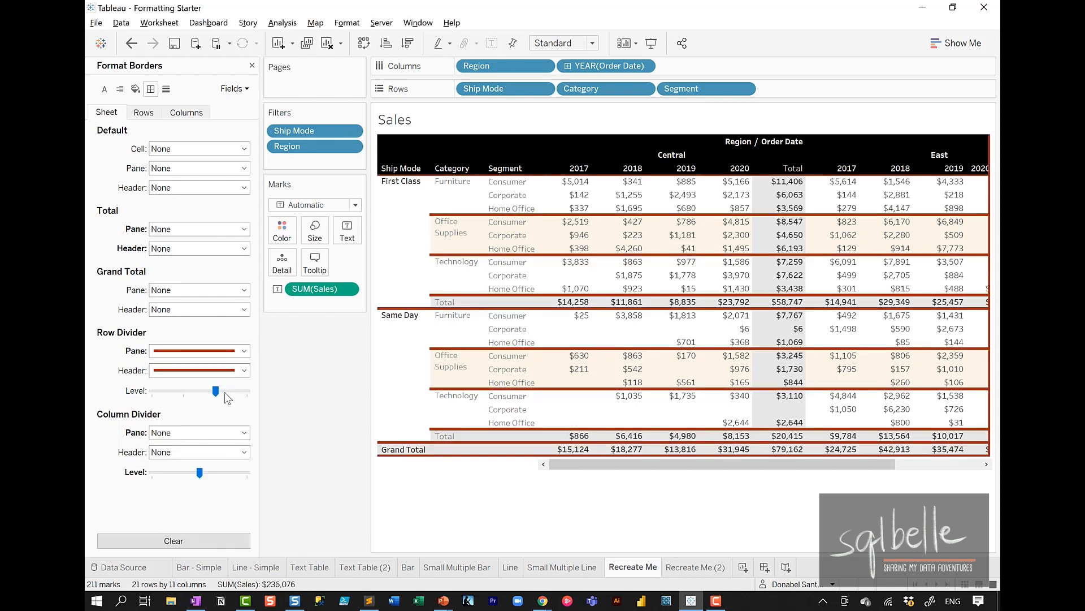
pyautogui.moveTo(217, 392); pyautogui.dragTo(155, 392)
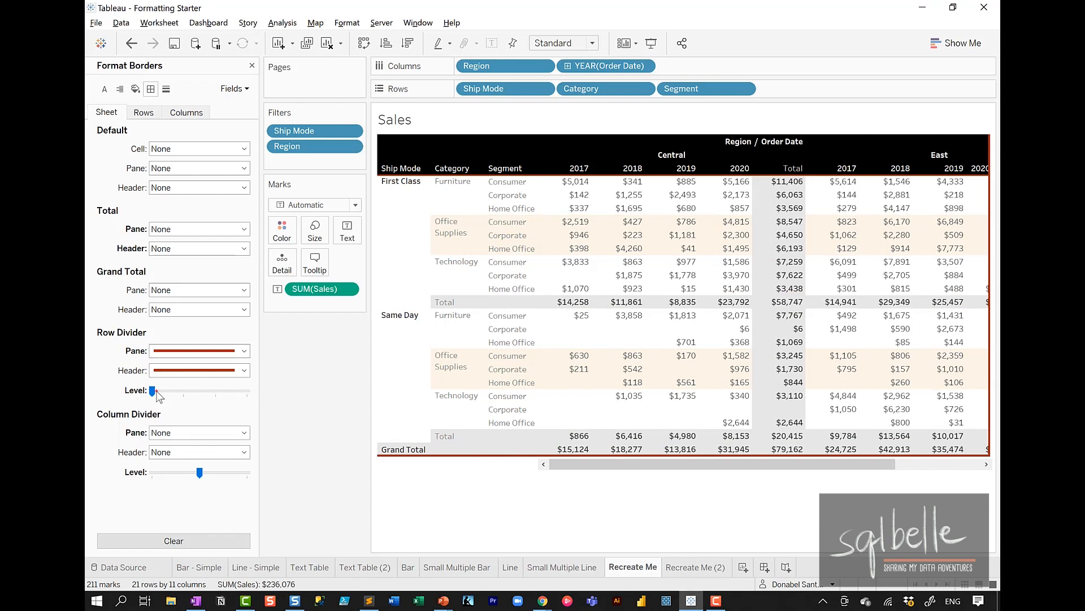
pyautogui.moveTo(212, 355)
pyautogui.mouseDown()
pyautogui.moveTo(368, 207)
pyautogui.moveTo(407, 201)
pyautogui.mouseUp()
pyautogui.moveTo(217, 340)
pyautogui.mouseDown()
pyautogui.moveTo(415, 446)
pyautogui.moveTo(420, 466)
pyautogui.mouseUp()
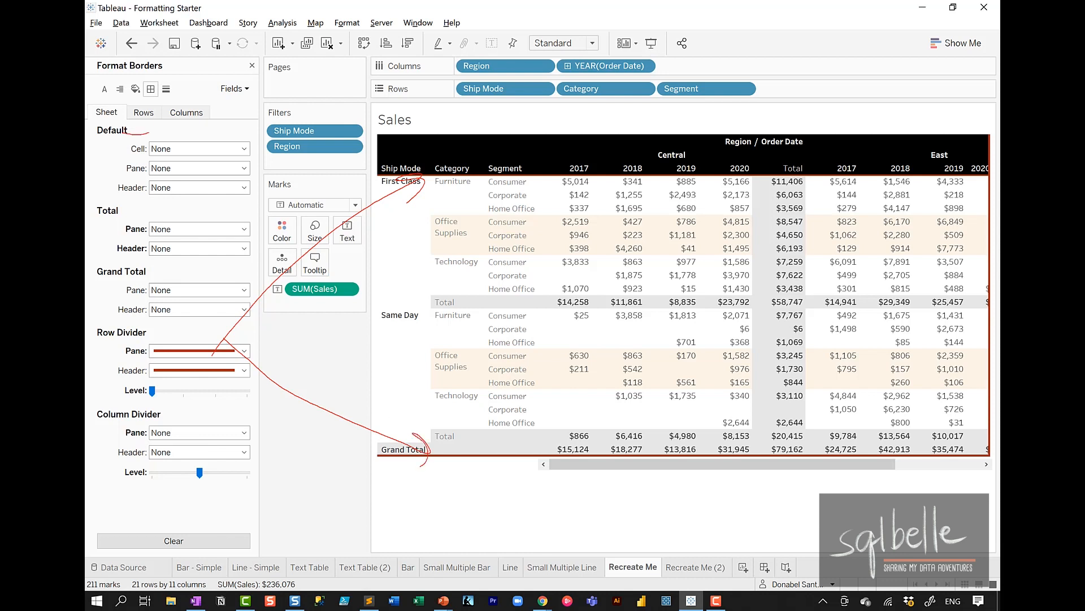
pyautogui.press('Escape')
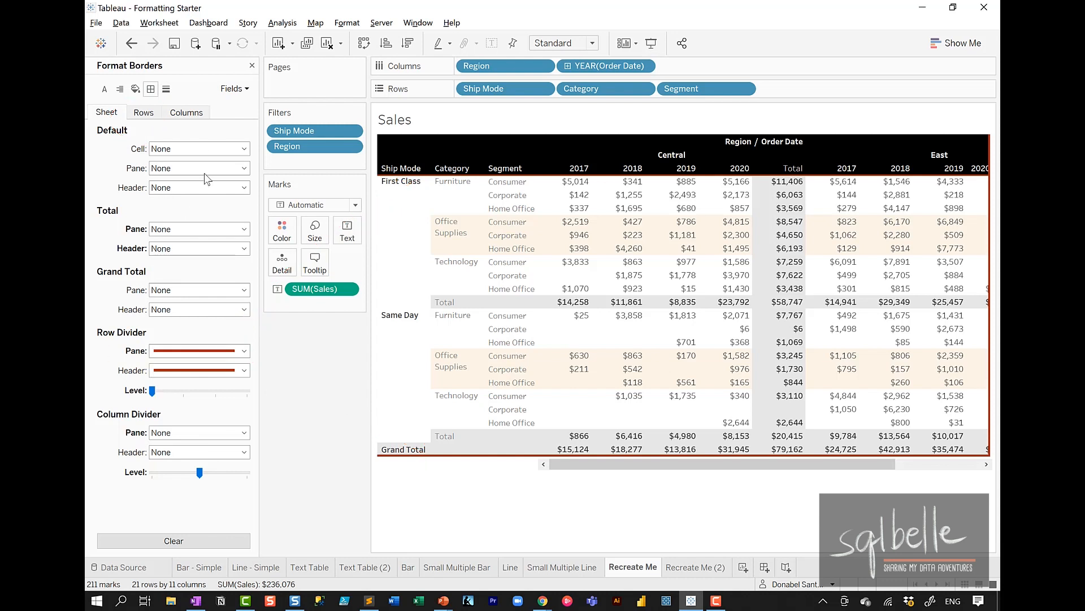
# Set the row-level total pane and header borders to solid dark red lines and view the worksheet in presentation mode
pyautogui.click(143, 112)
pyautogui.click(179, 230)
pyautogui.click(202, 261)
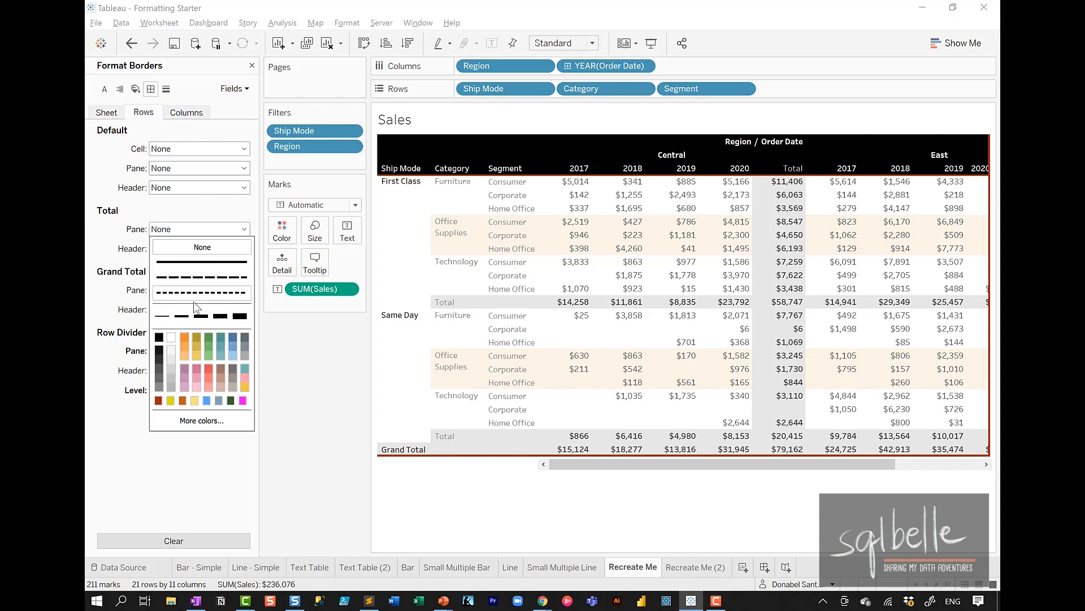
pyautogui.click(158, 400)
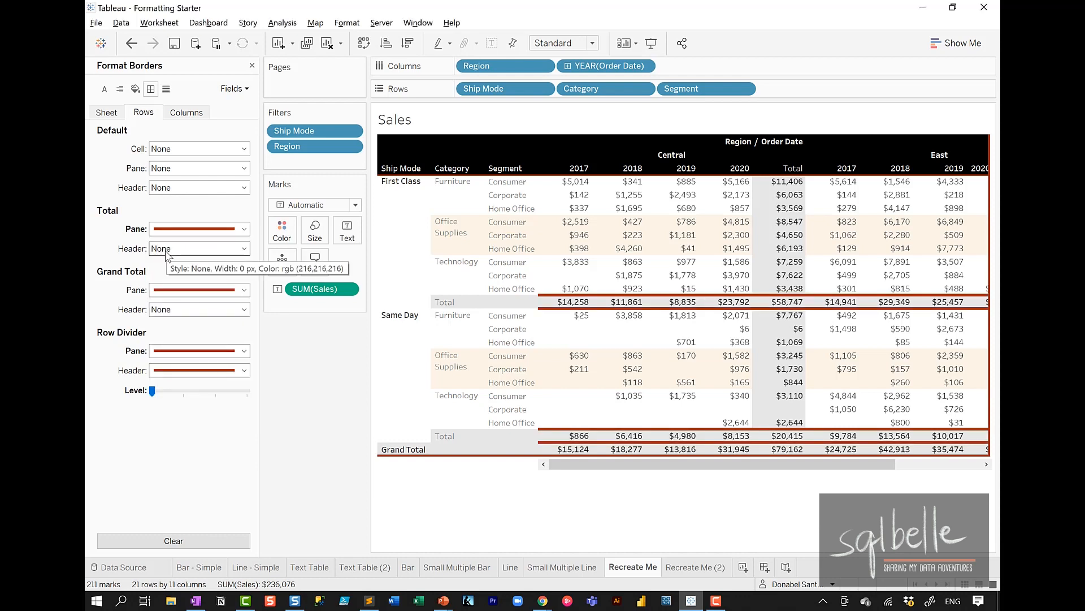
pyautogui.click(170, 250)
pyautogui.click(202, 281)
pyautogui.click(159, 420)
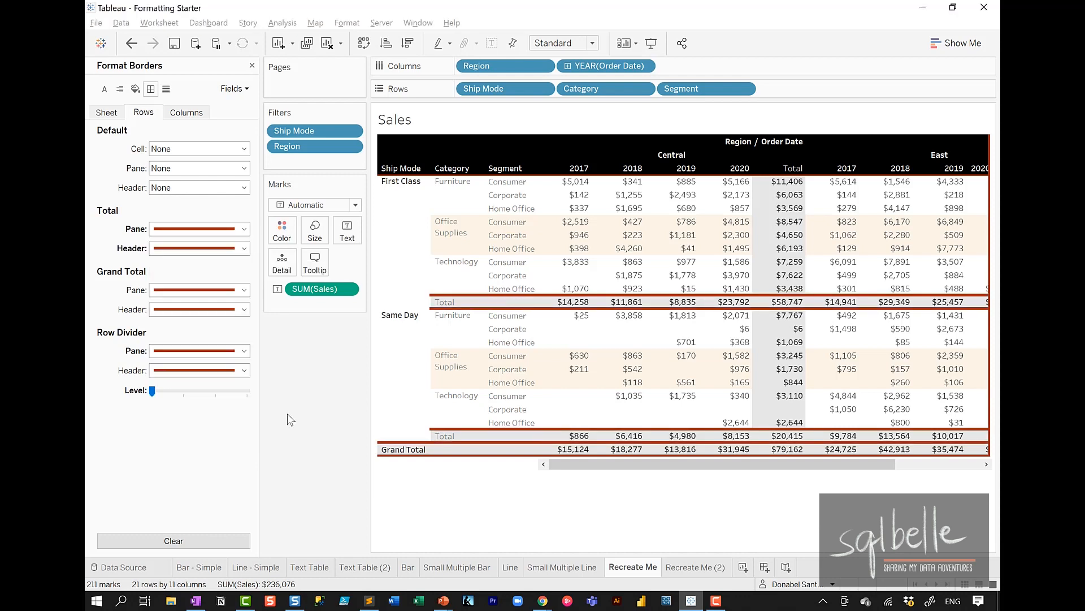
pyautogui.press('F7')
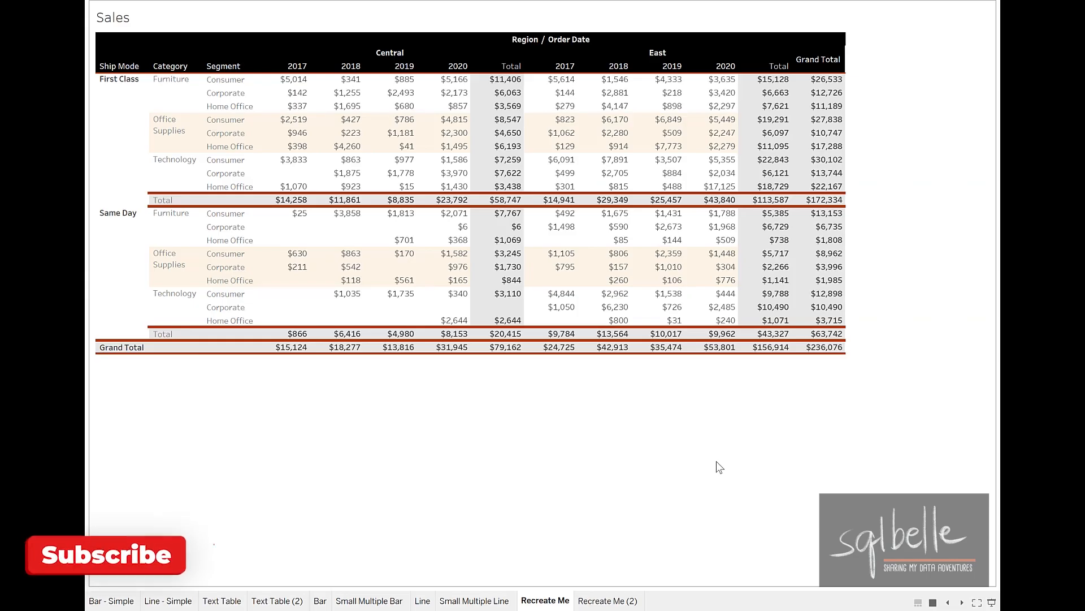